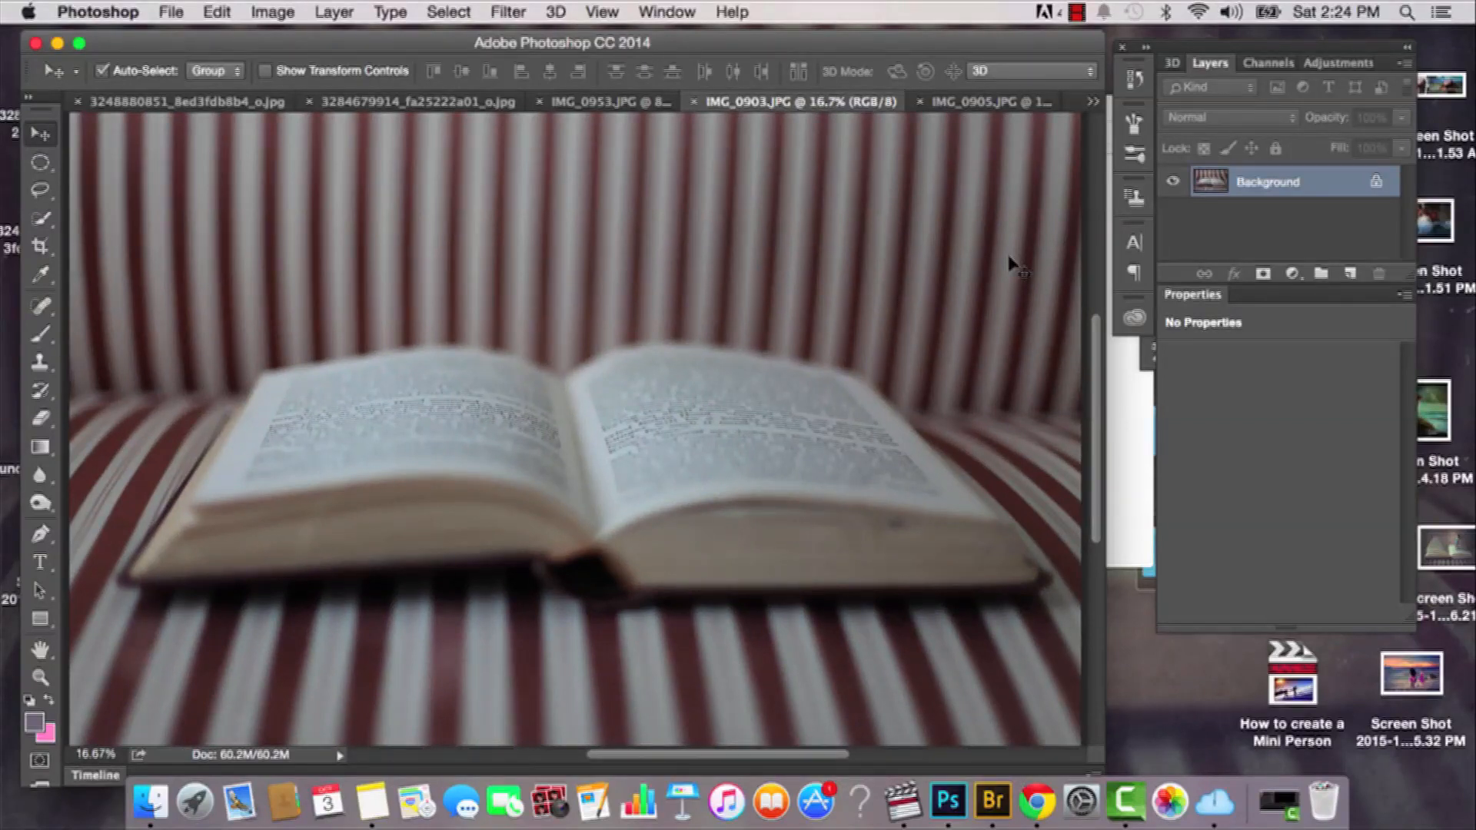
Step: Compare the book photos IMG_0905.JPG and IMG_0903.JPG with the photo of the woman, IMG_0953.JPG
left_click(960, 103)
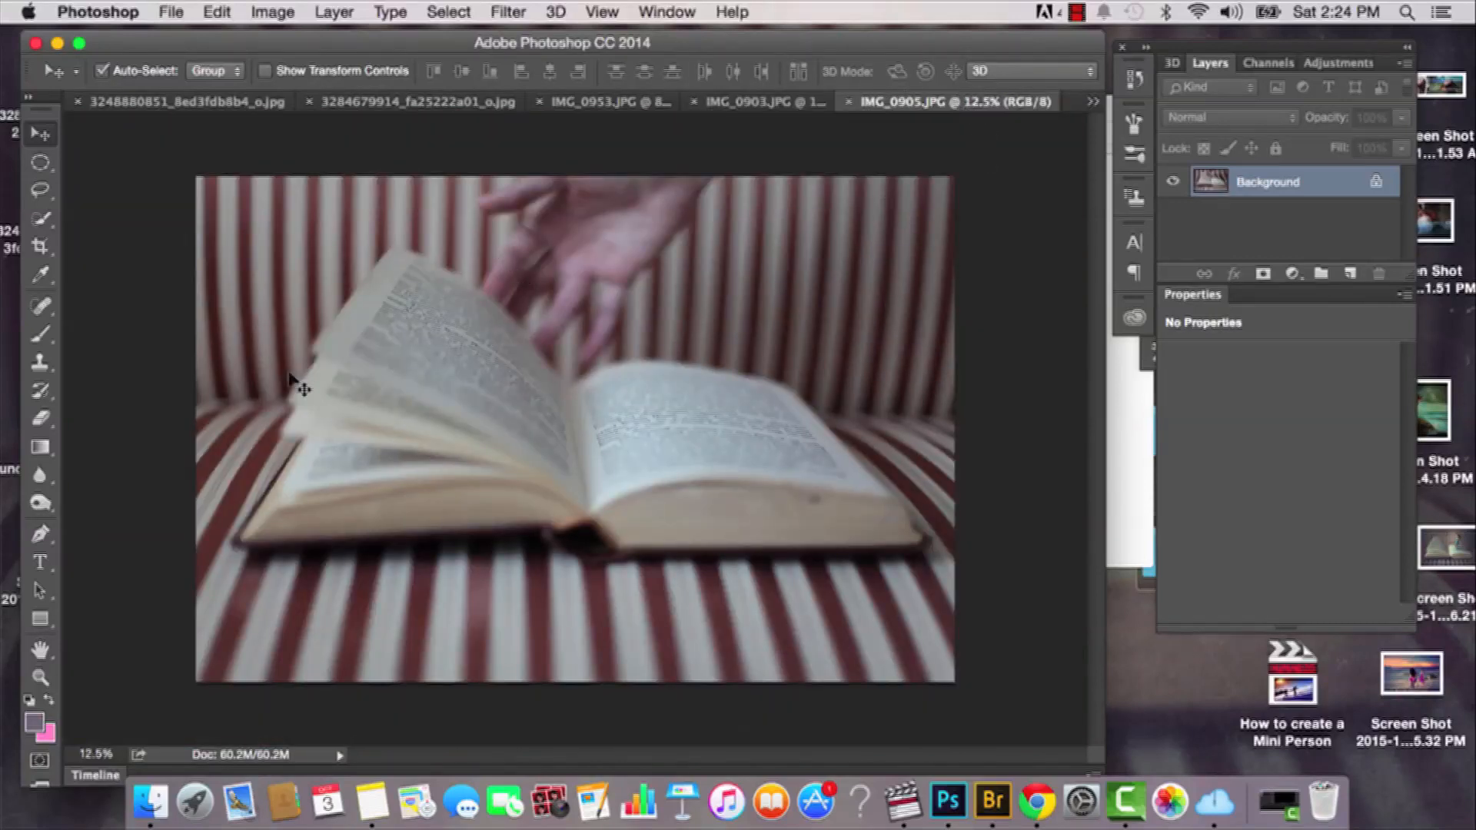
left_click(650, 108)
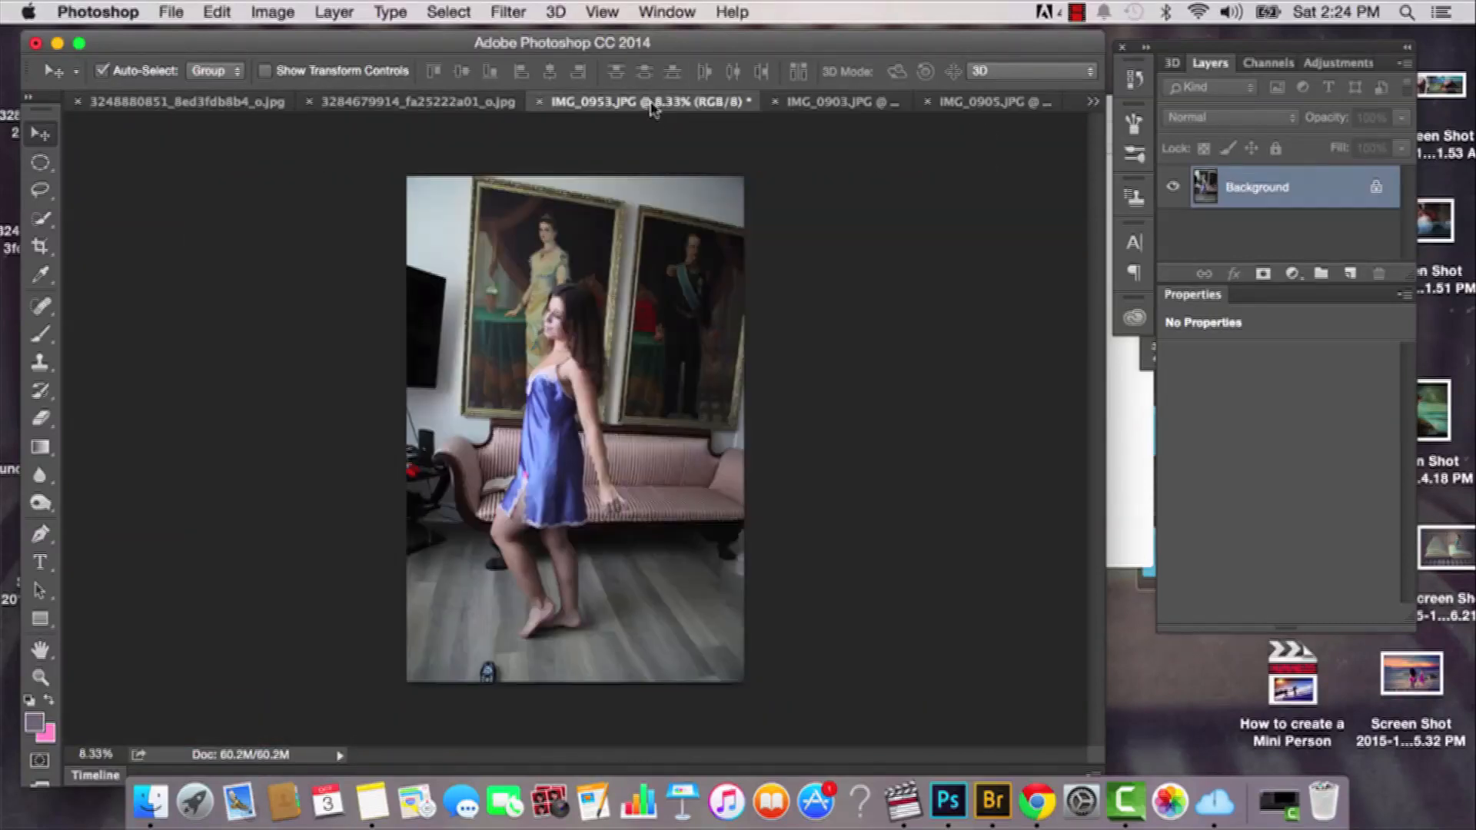
key("super+equal")
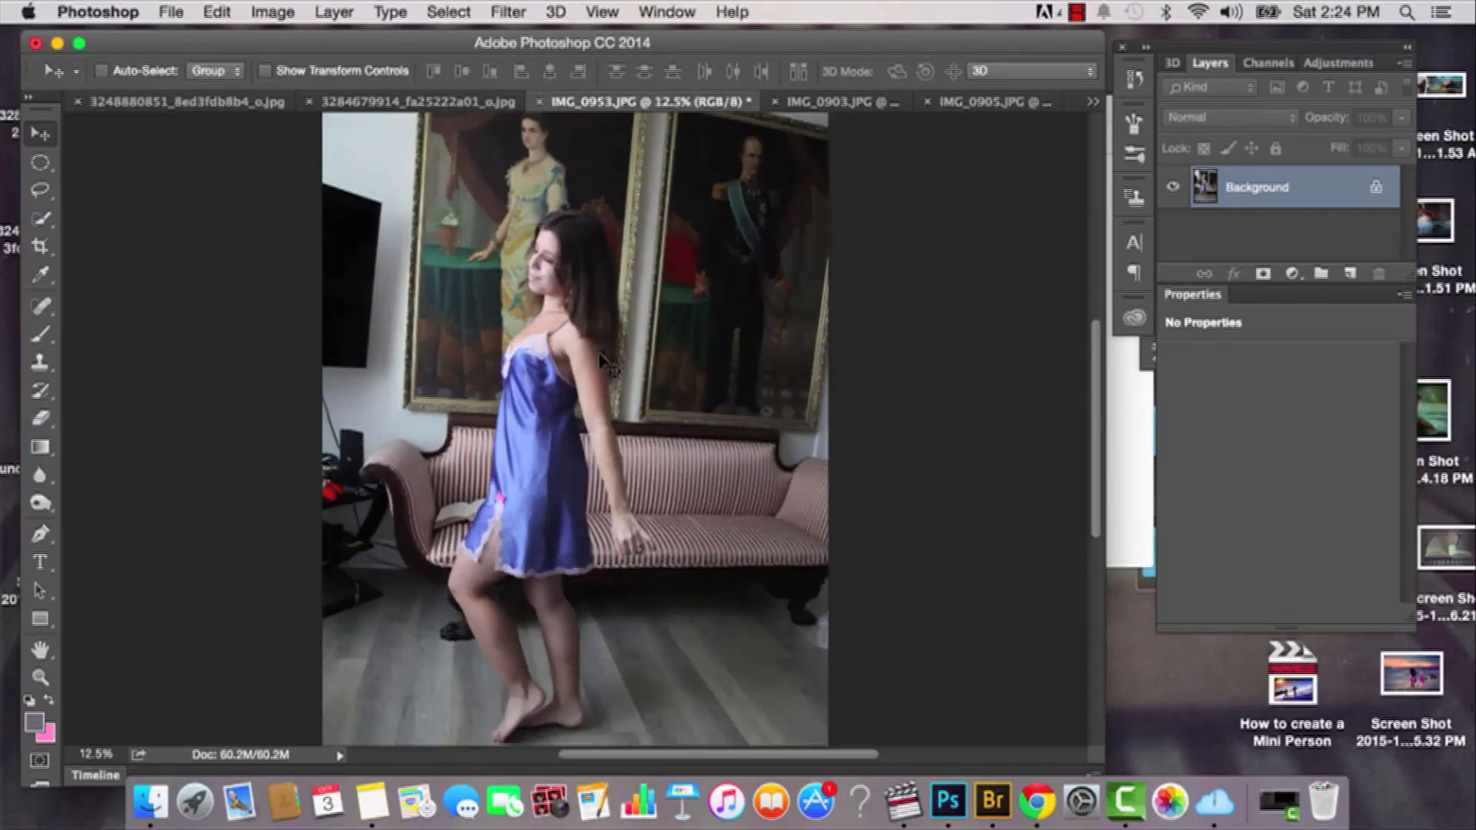
left_click(967, 104)
left_click(754, 104)
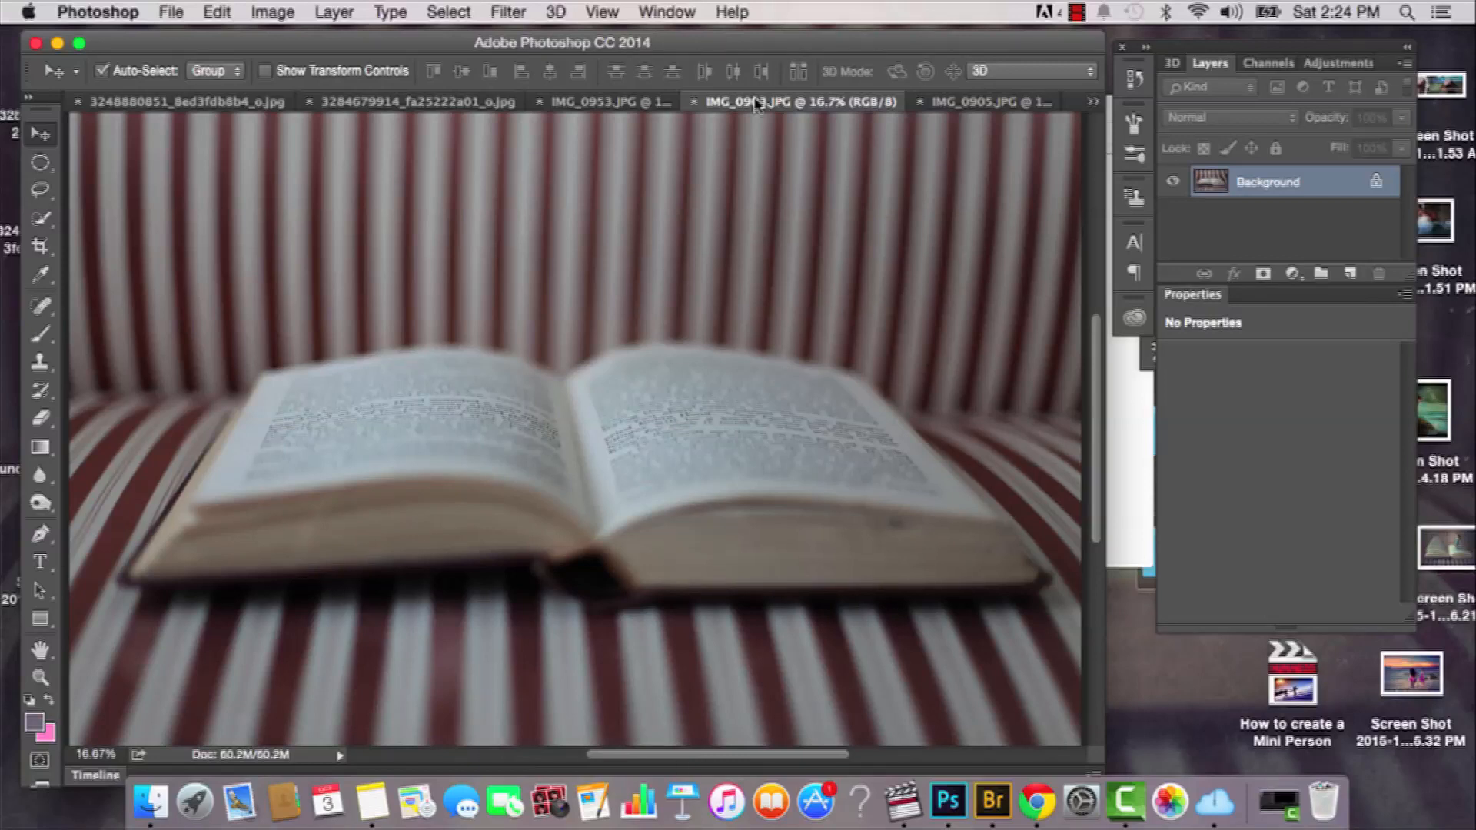
Step: Draw a loose freehand Lasso selection around the whole woman in IMG_0953.JPG, from her head to her feet
left_click(629, 108)
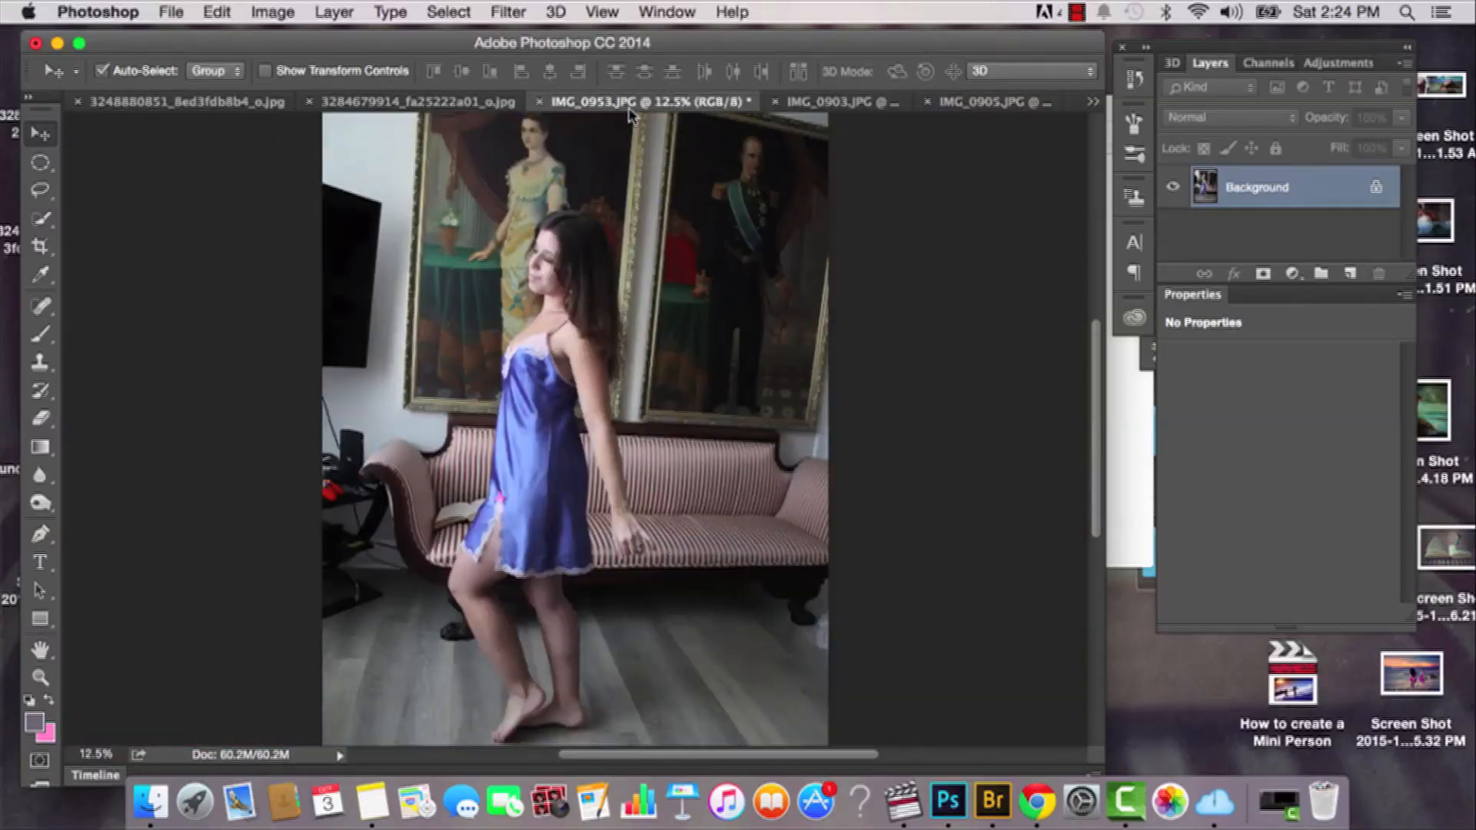
scroll(637, 234, "down", 3)
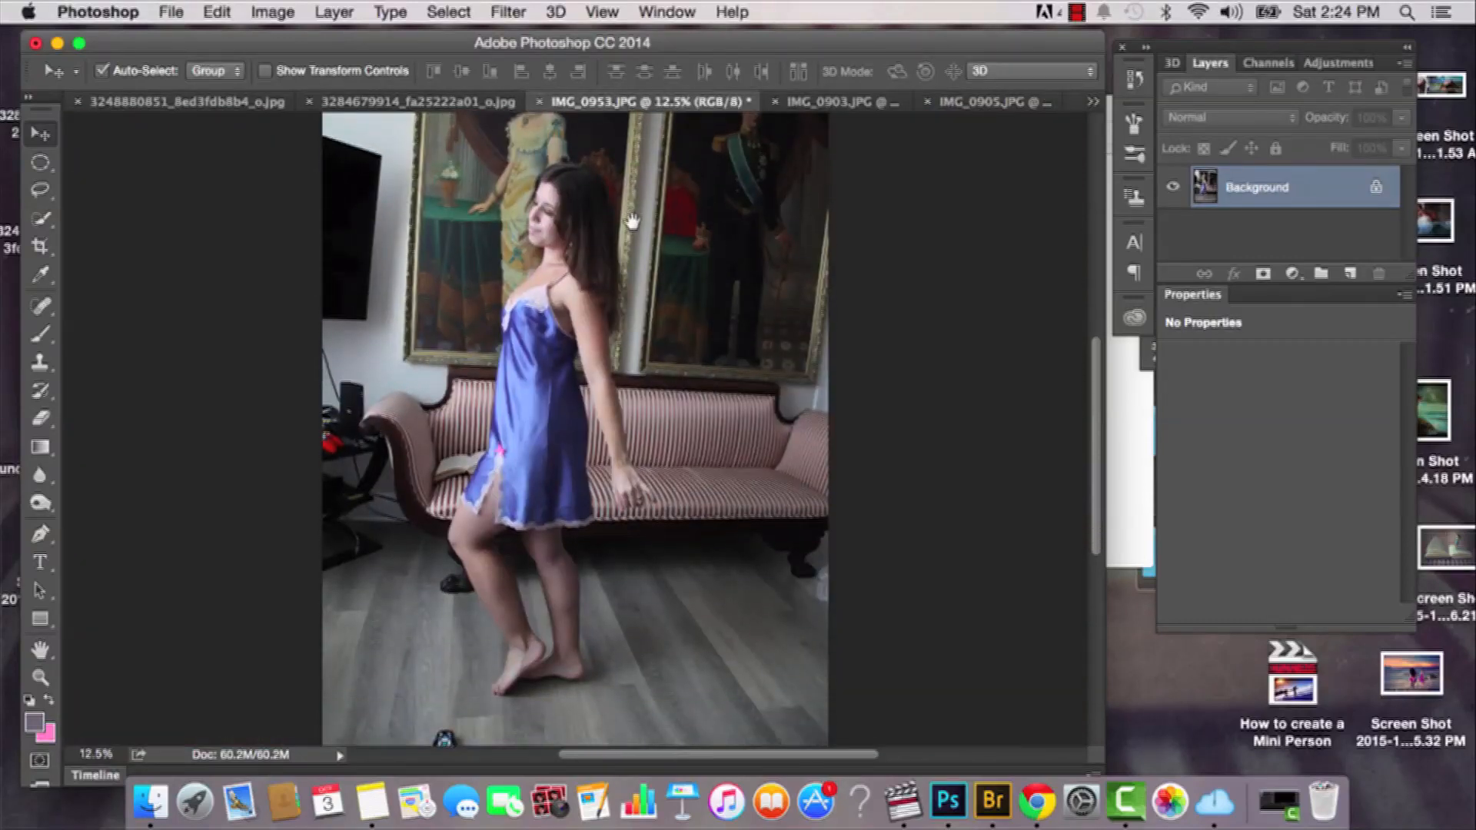
left_click(46, 189)
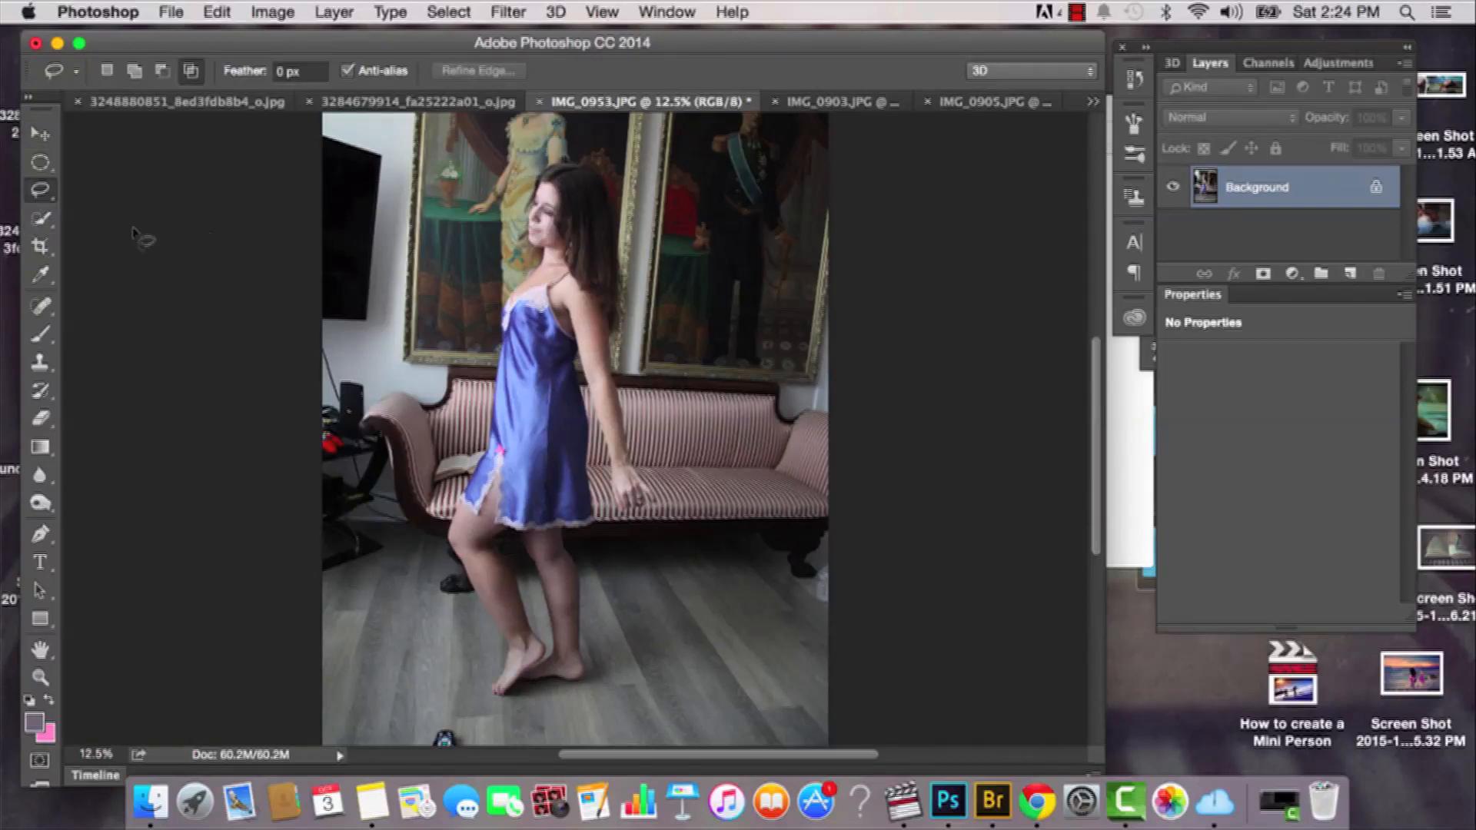
right_click(47, 188)
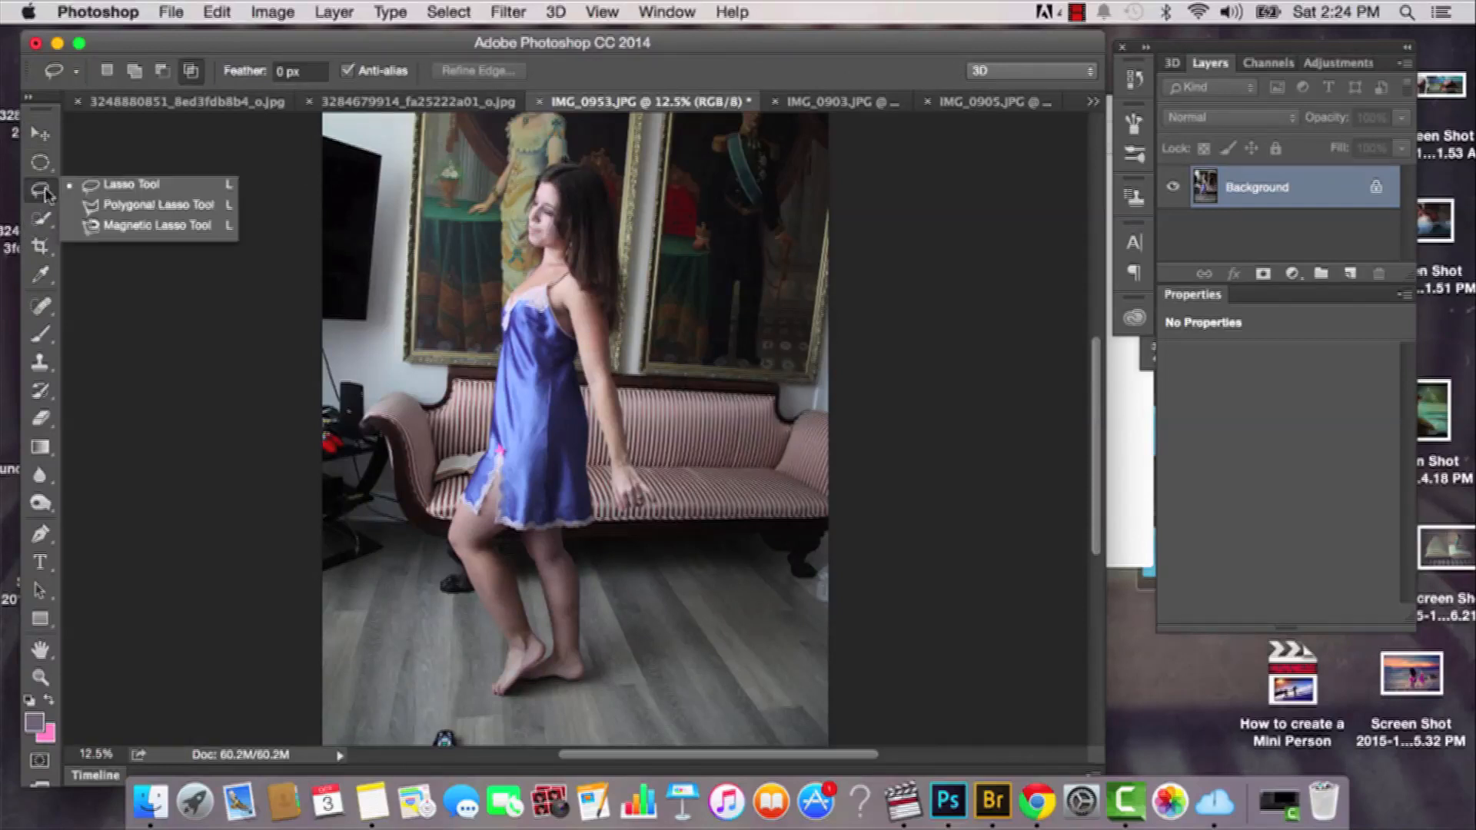
left_click(578, 168)
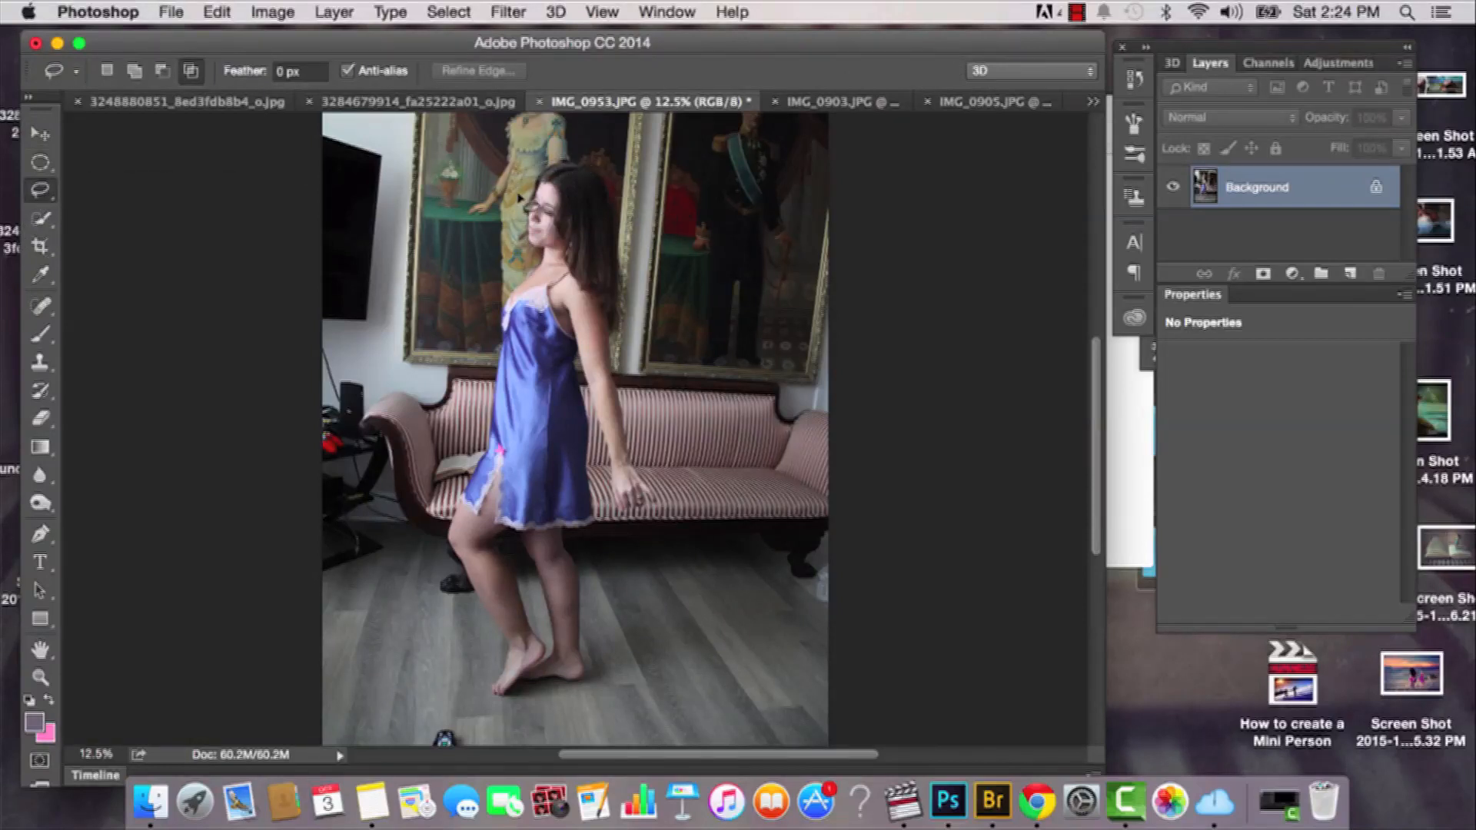
mouse_move(525, 256)
left_mouse_down()
mouse_move(481, 340)
mouse_move(442, 553)
left_mouse_up()
left_click_drag(473, 655, 476, 686)
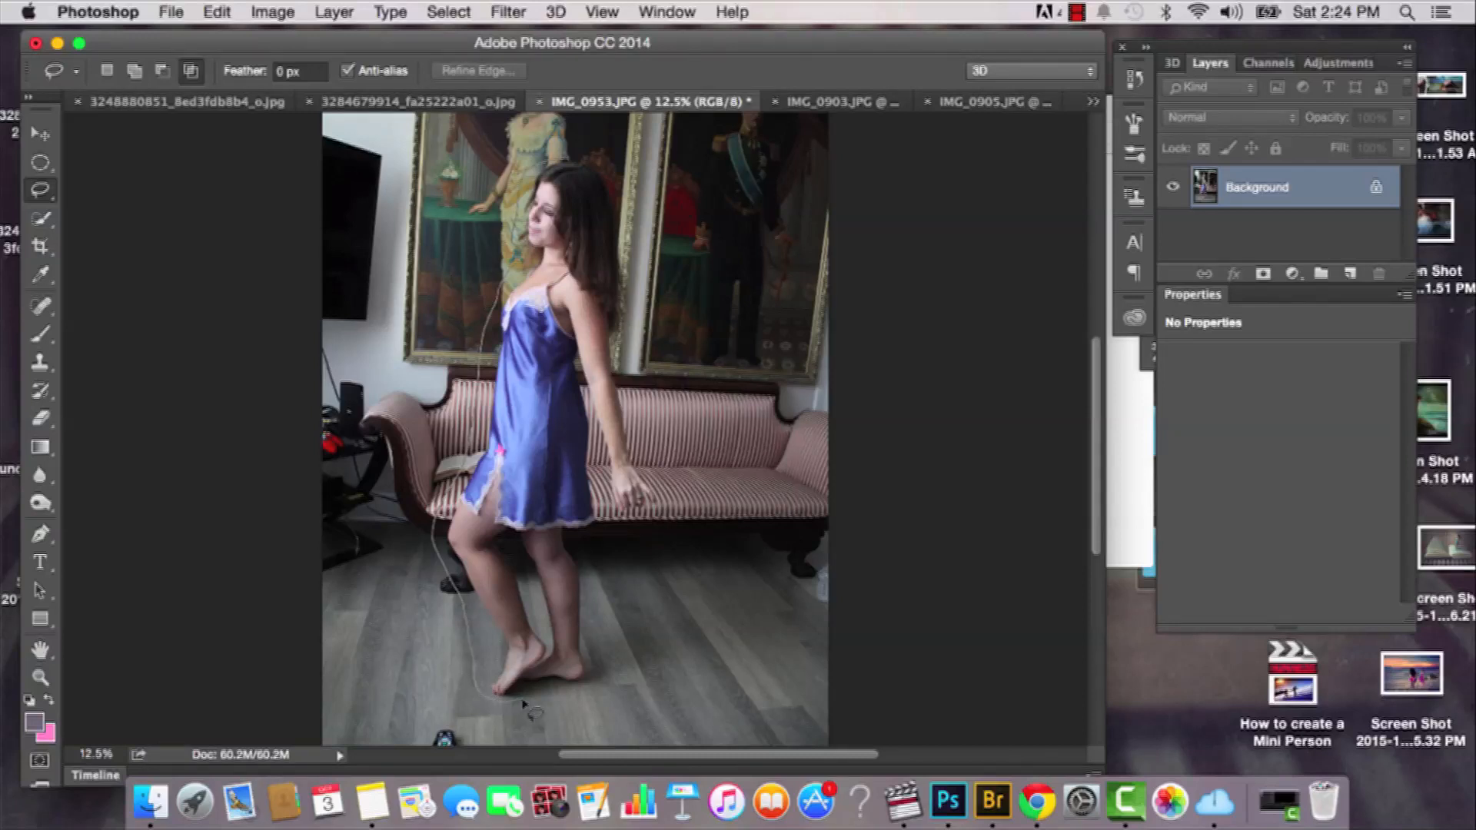
left_click_drag(522, 700, 583, 688)
mouse_move(600, 636)
left_mouse_down()
mouse_move(575, 541)
mouse_move(605, 521)
mouse_move(598, 486)
mouse_move(630, 520)
mouse_move(664, 525)
mouse_move(661, 492)
left_mouse_up()
mouse_move(642, 432)
left_mouse_down()
mouse_move(620, 188)
mouse_move(600, 157)
mouse_move(538, 167)
left_mouse_up()
Step: Copy the selected woman and paste her into the open-book photo IMG_0903.JPG
key("super+c")
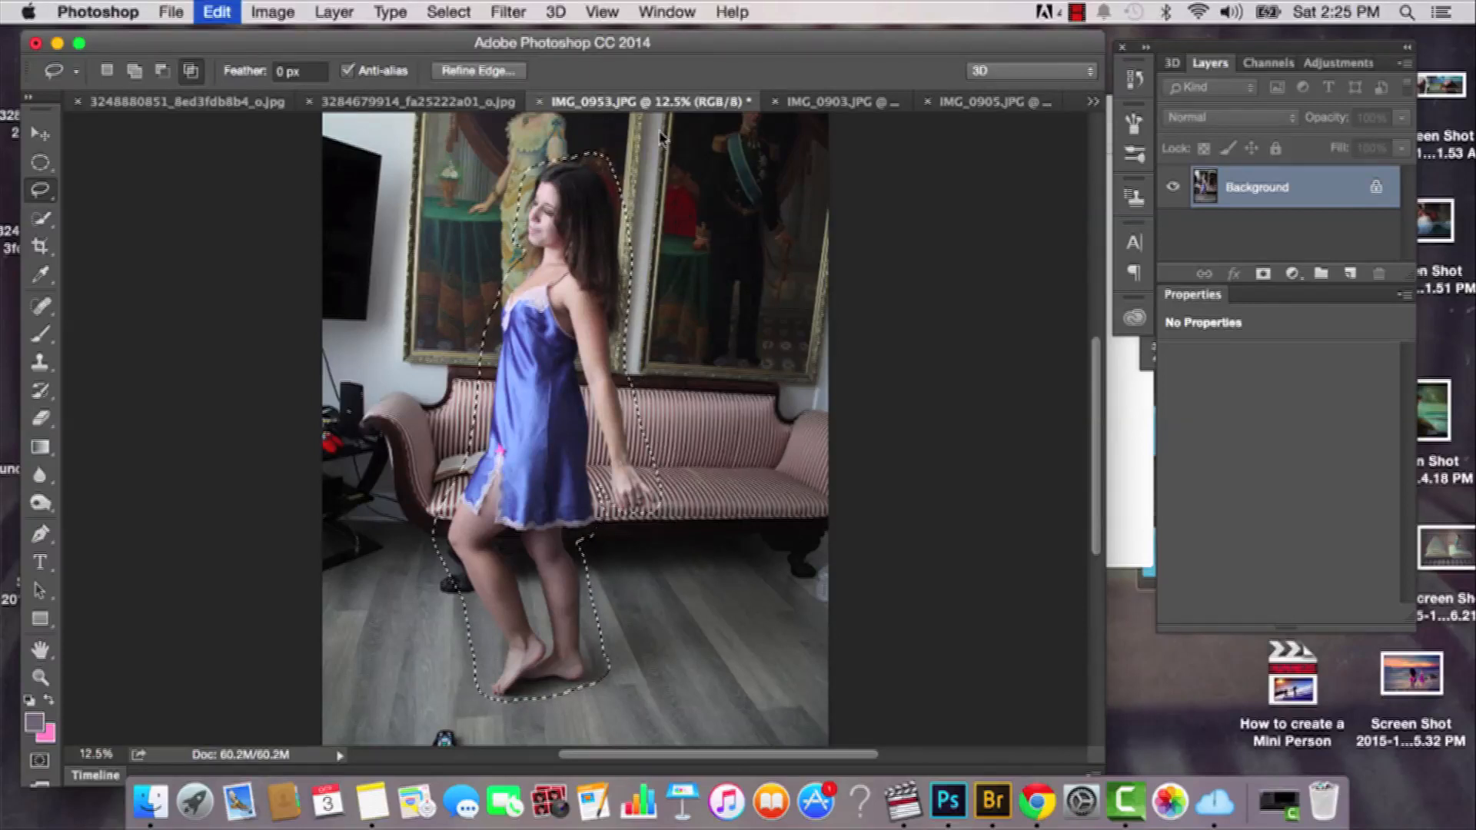
left_click(830, 102)
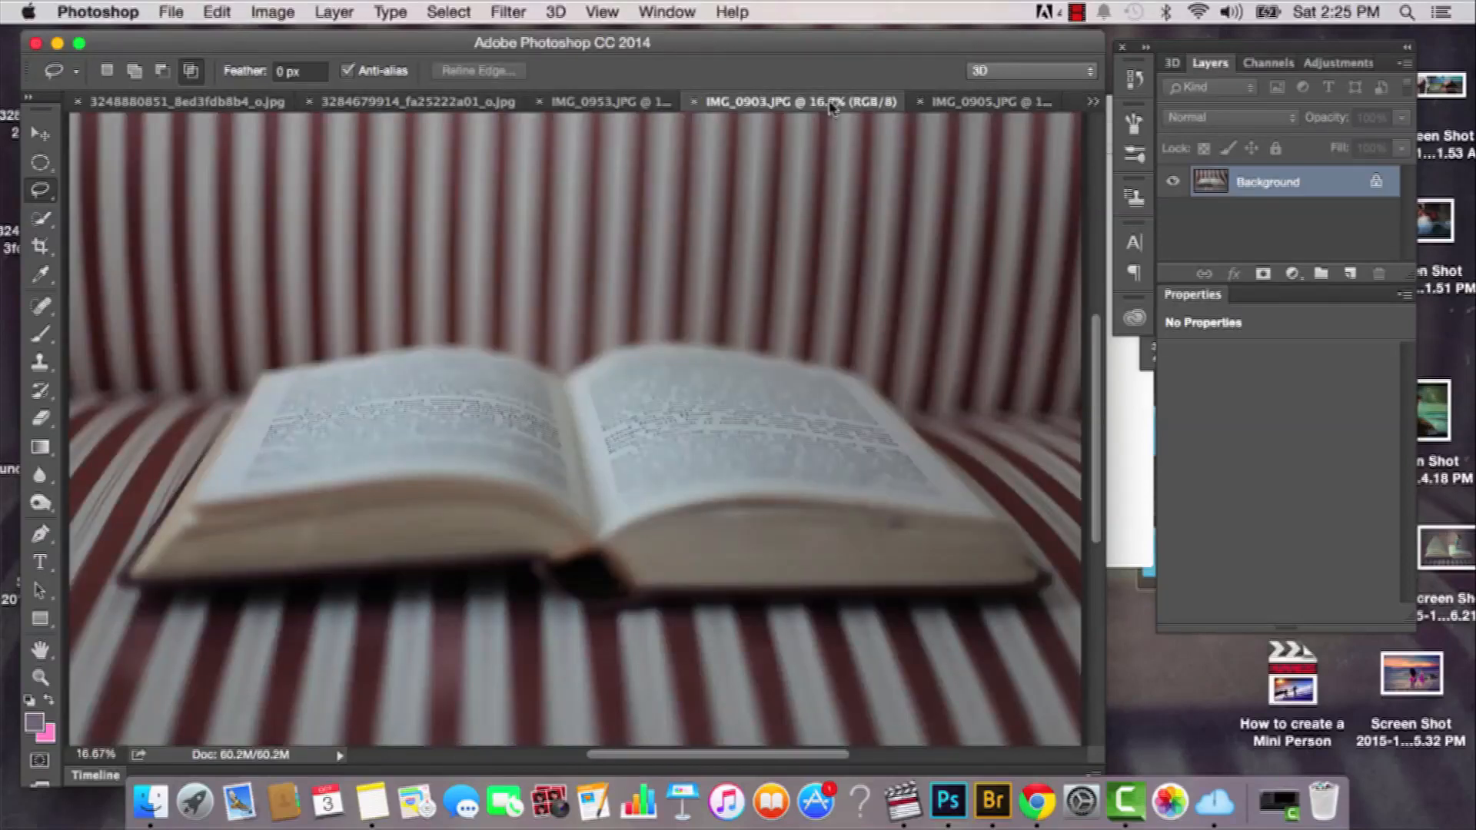
key("super+v")
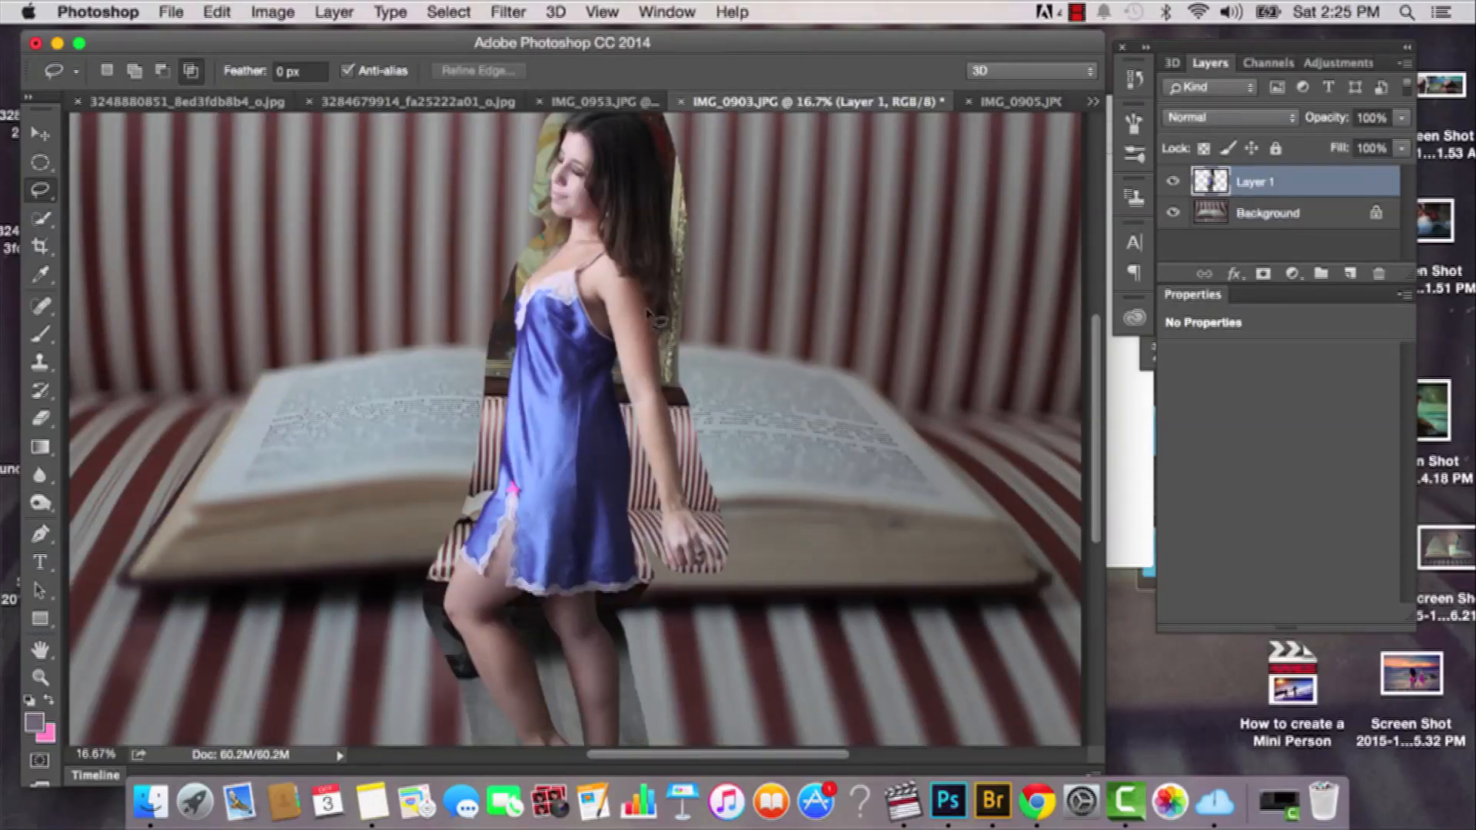
Step: Move the pasted woman over the book's right-hand page and scale her down with Free Transform to miniature size
key("v")
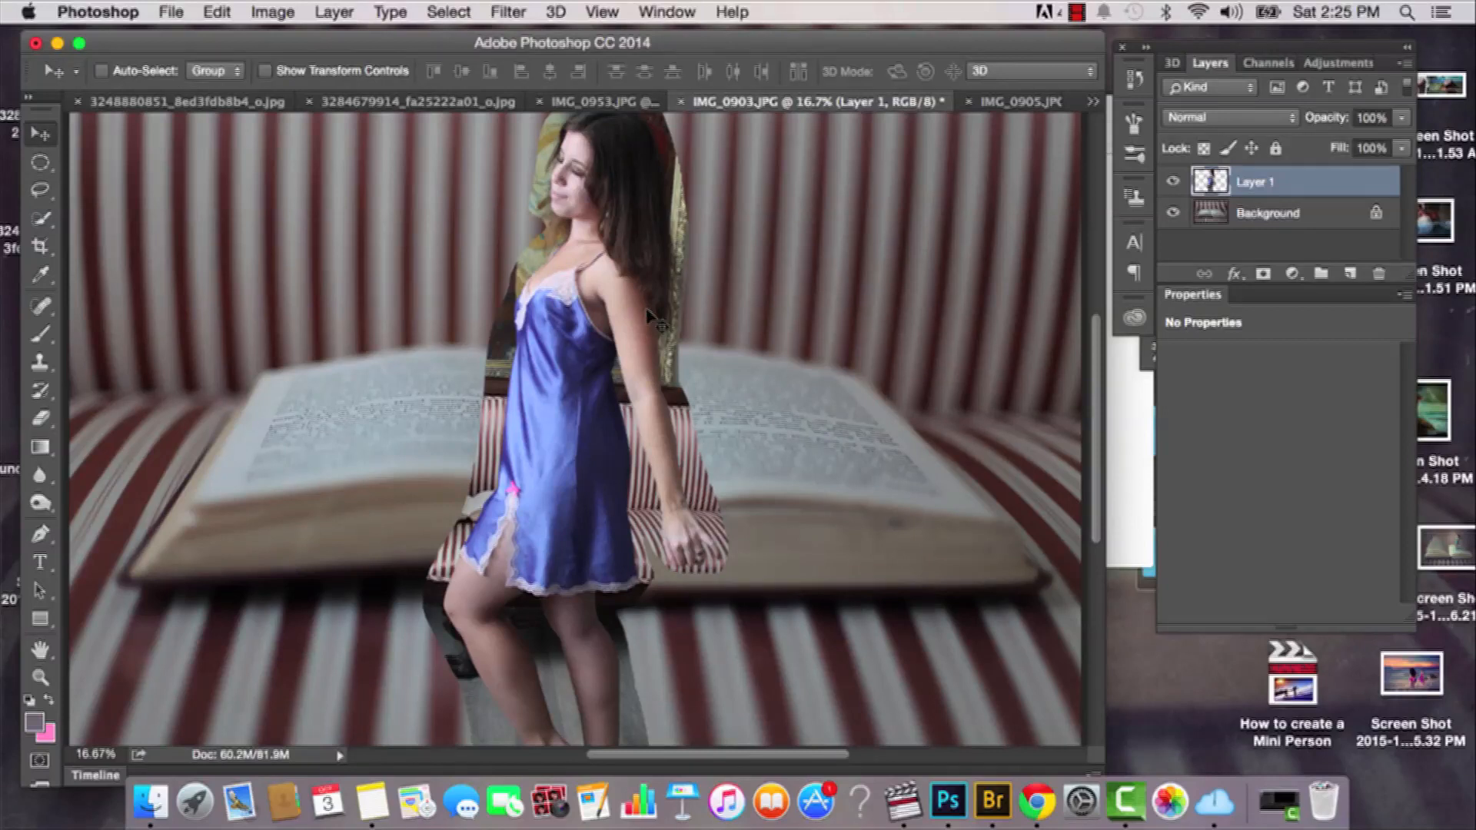
left_click_drag(607, 319, 684, 313)
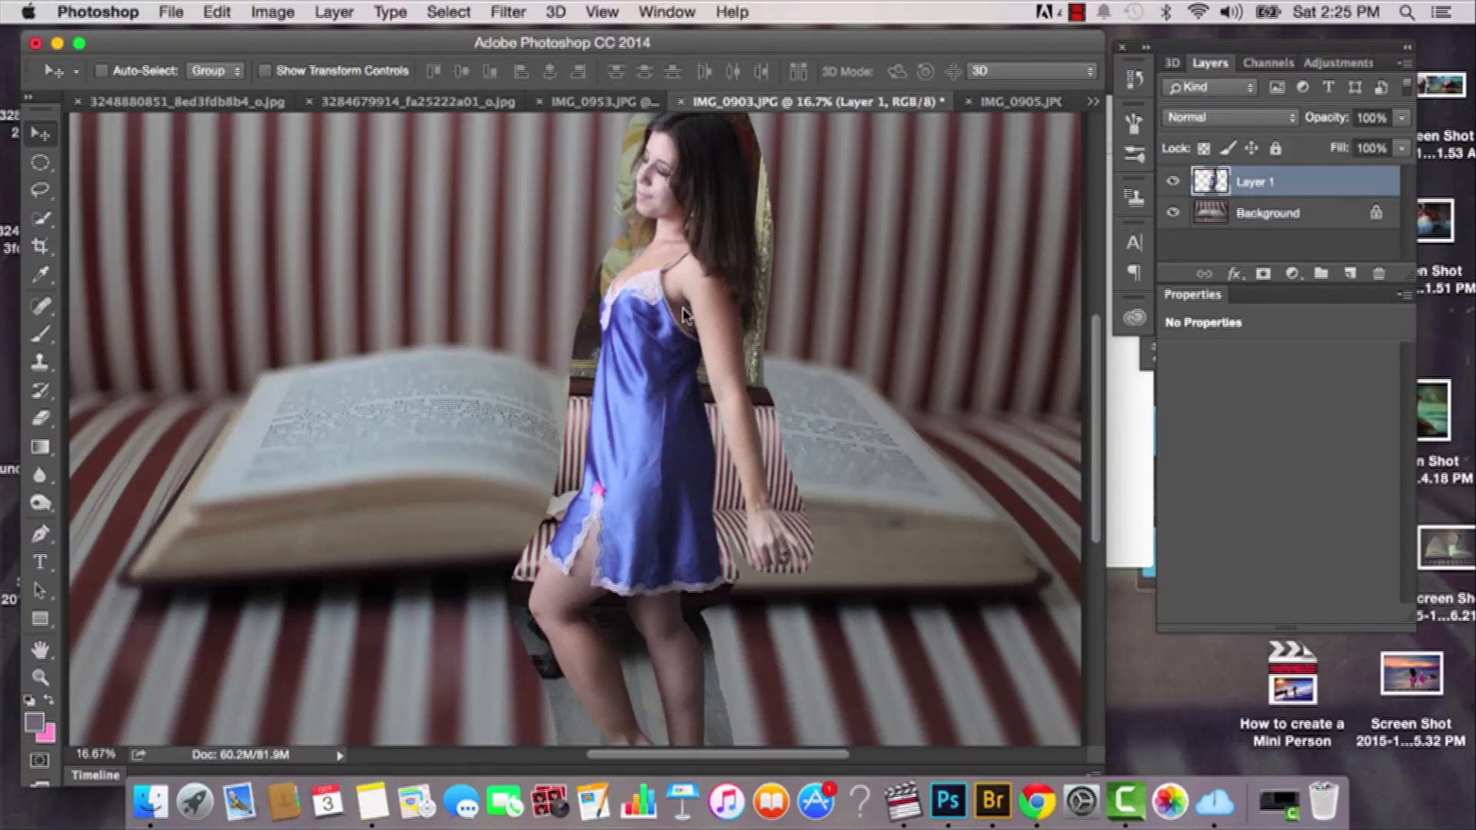
key("super")
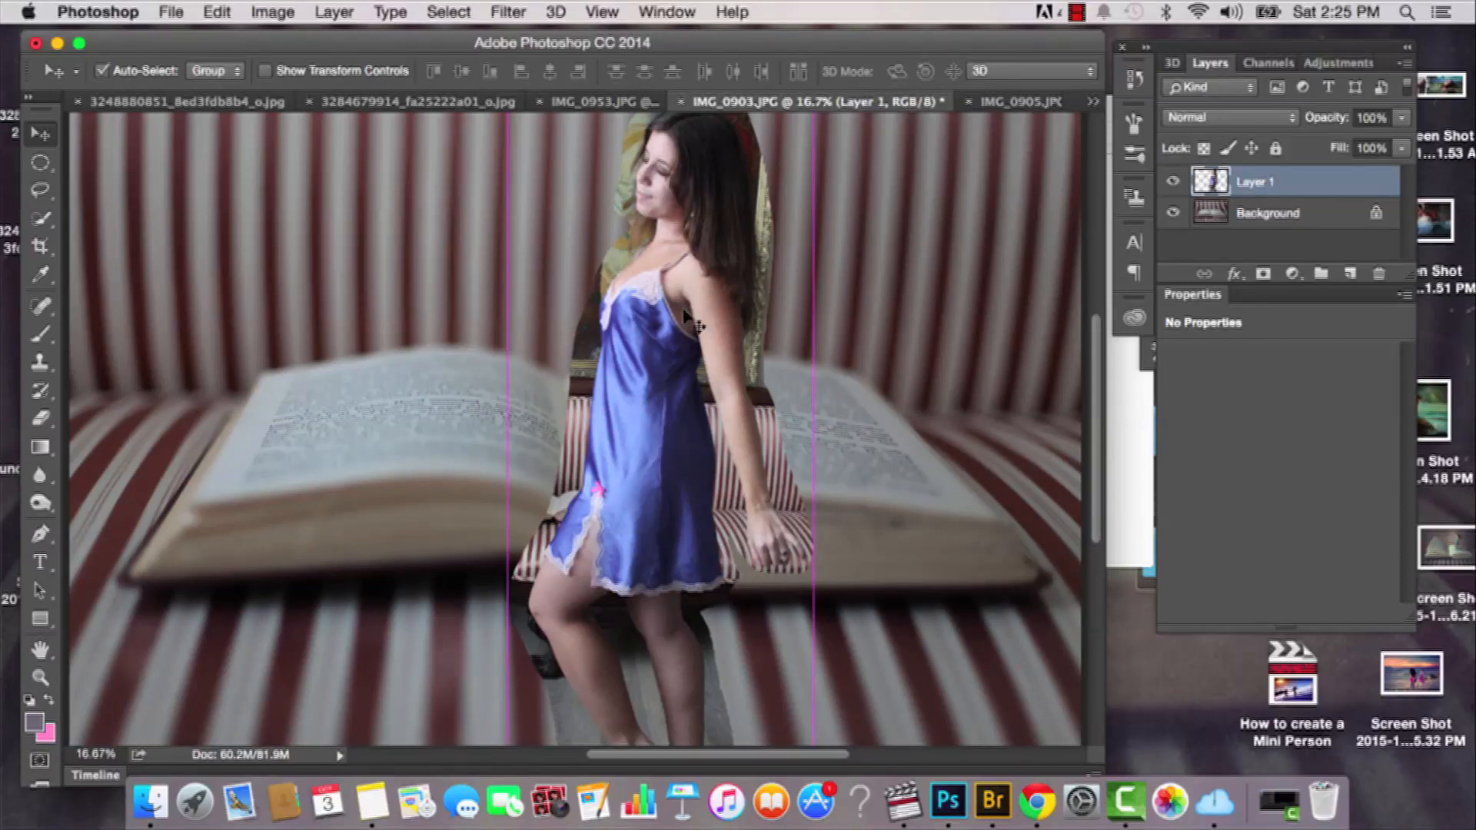
key("super+t")
scroll(677, 338, "up", 3)
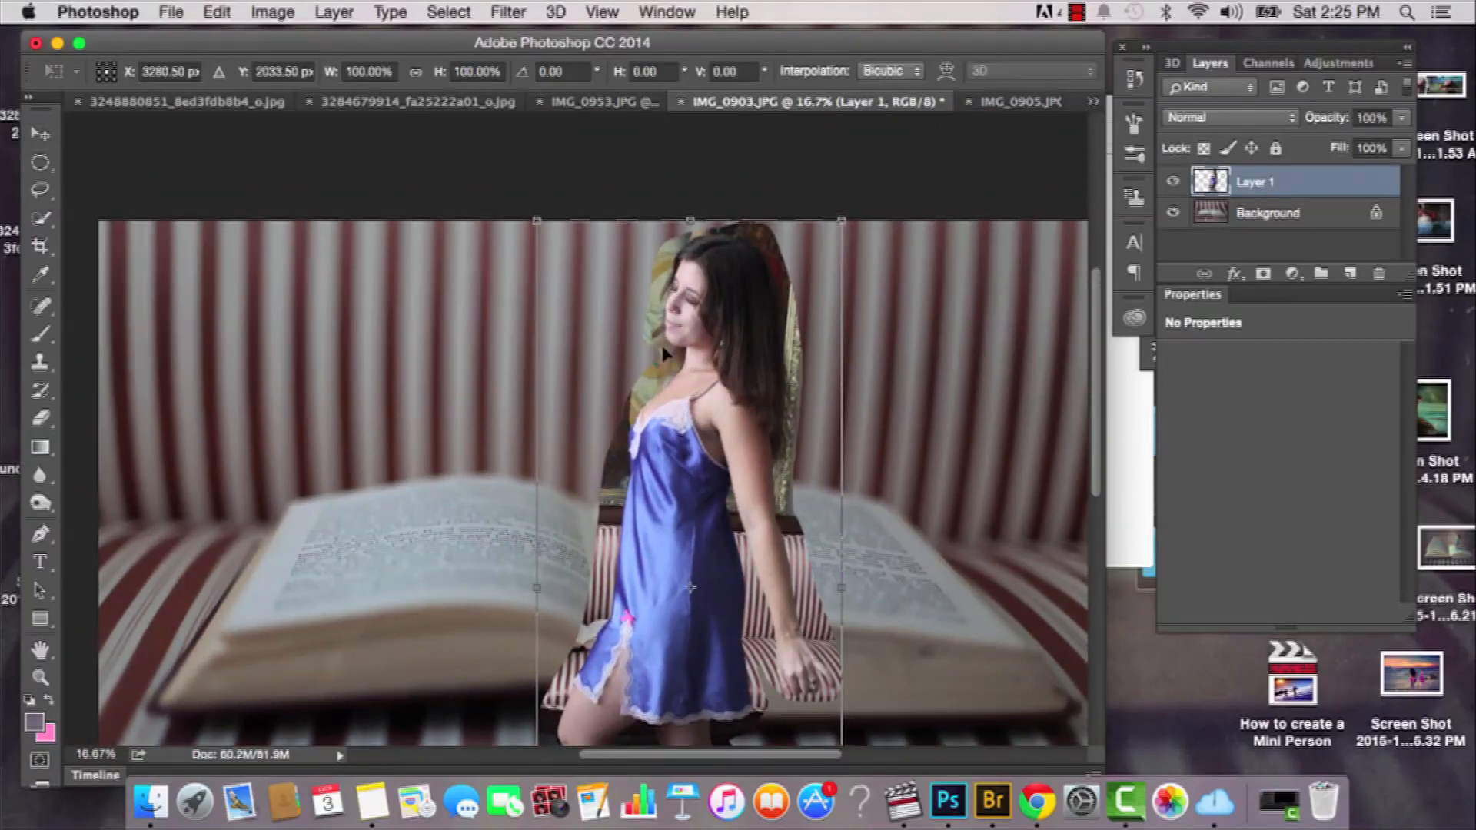
left_click_drag(536, 220, 723, 467)
left_click_drag(718, 569, 699, 374)
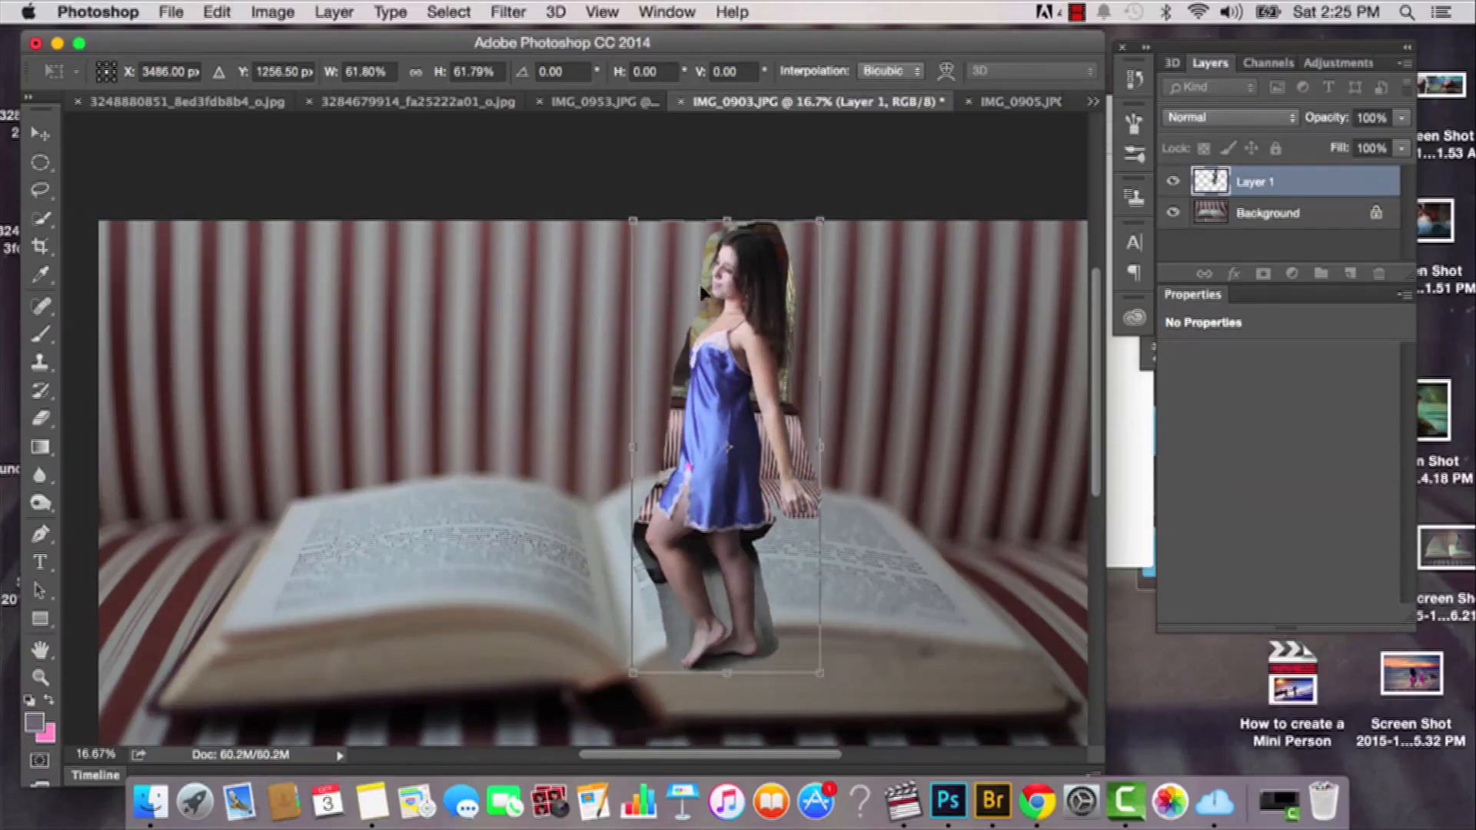
left_click_drag(632, 220, 762, 377)
key("Return")
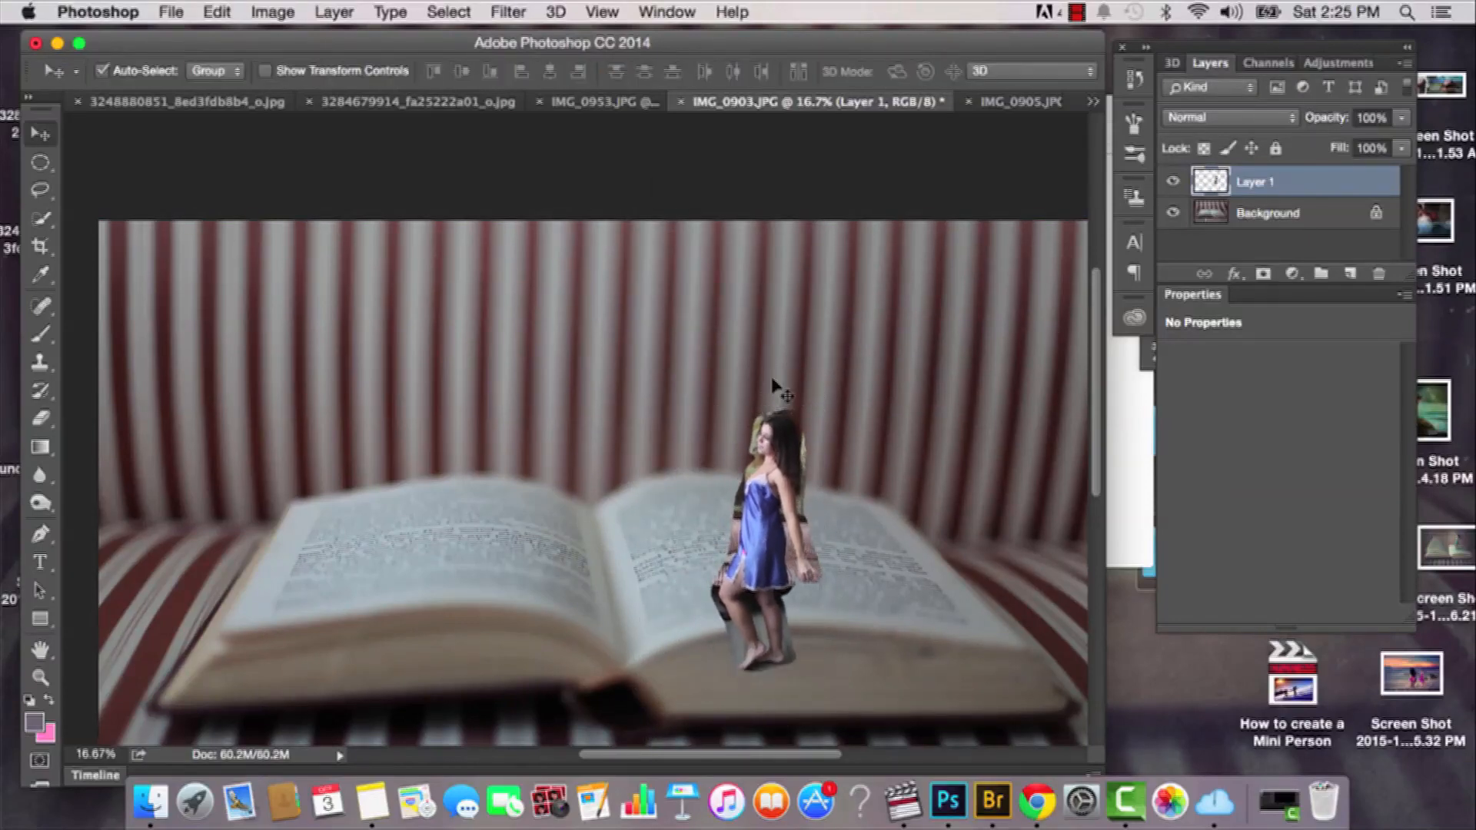
Step: Reposition the woman on Layer 1 so her feet stand on the sharp lines of text on the right-hand page
key("super+plus")
key("super+plus")
left_click_drag(839, 507, 641, 343)
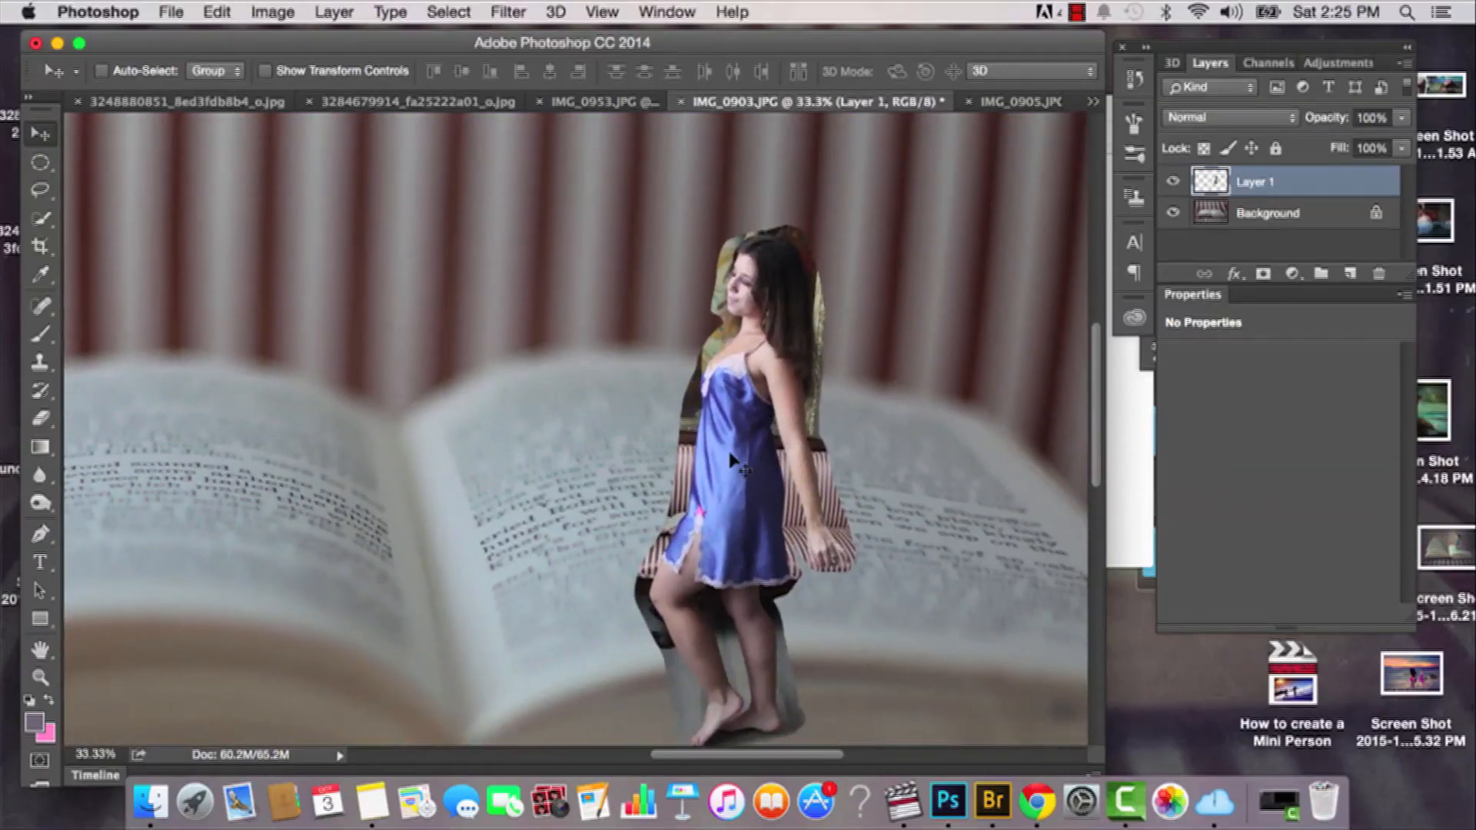
left_click_drag(746, 719, 734, 492)
key("super+equal")
scroll(734, 491, "down", 3)
scroll(734, 492, "right", 4)
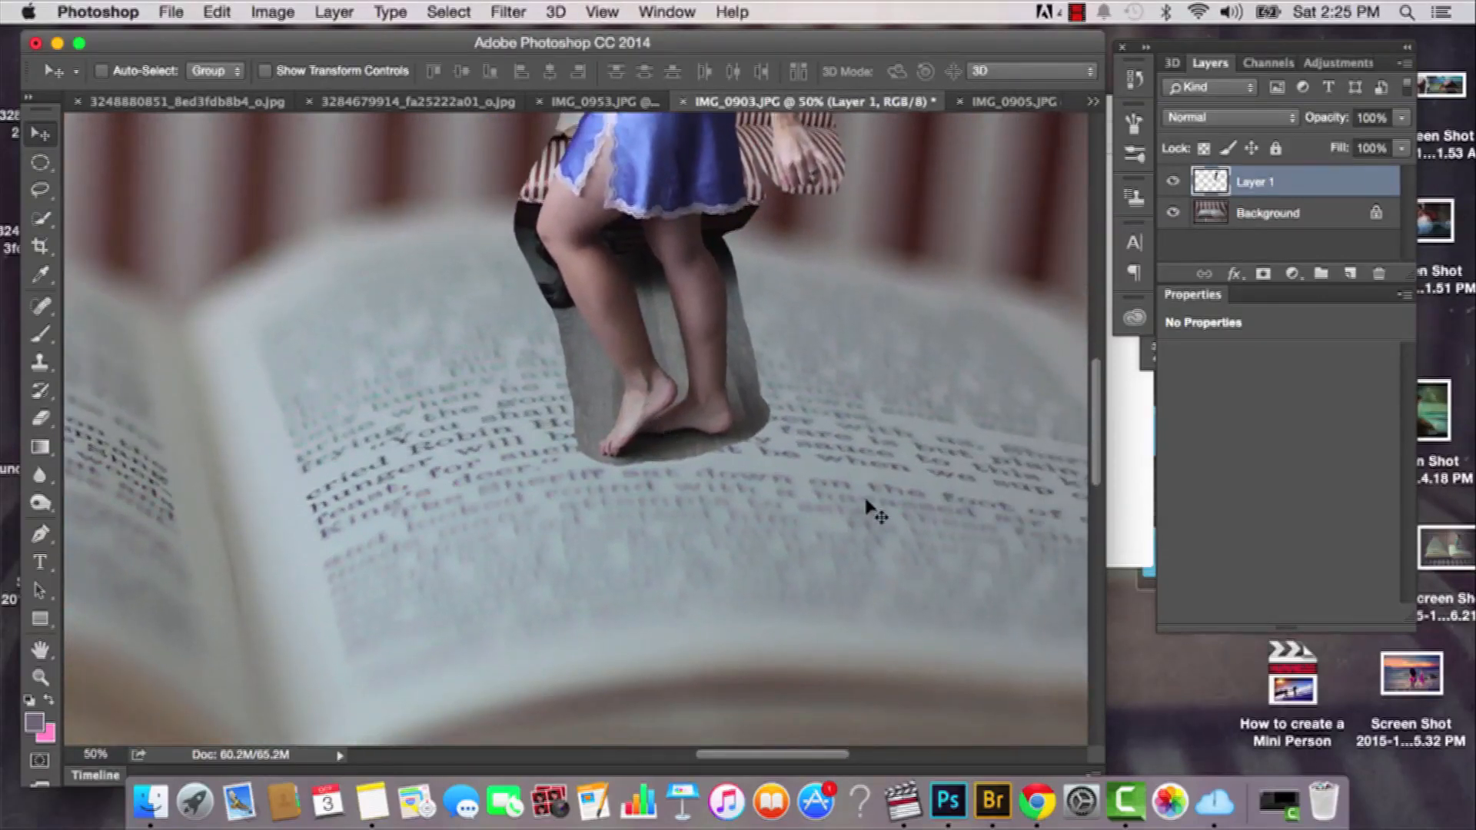
left_click_drag(676, 370, 730, 351)
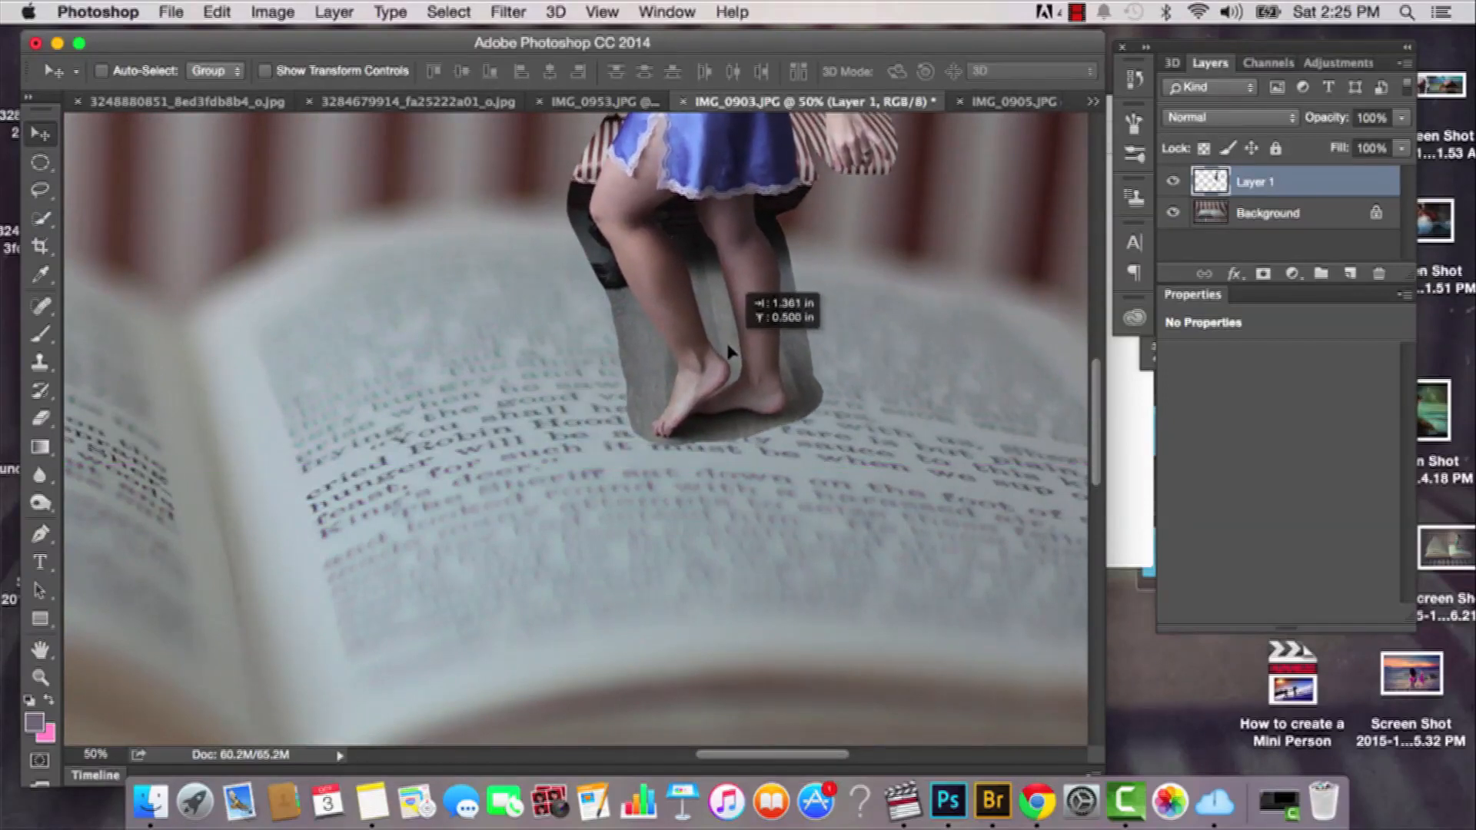
left_click_drag(728, 350, 613, 372)
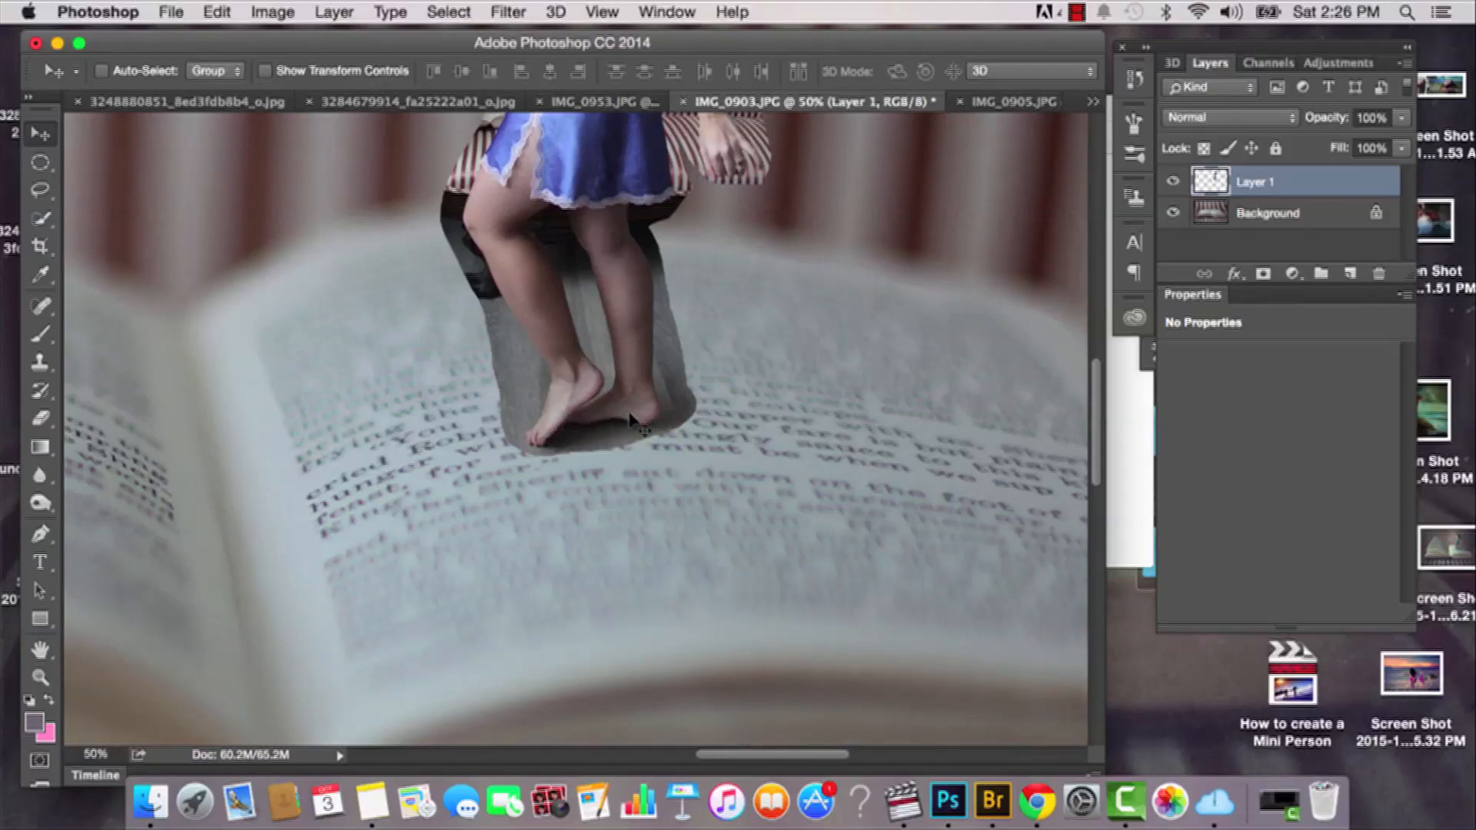
left_click_drag(632, 418, 658, 419)
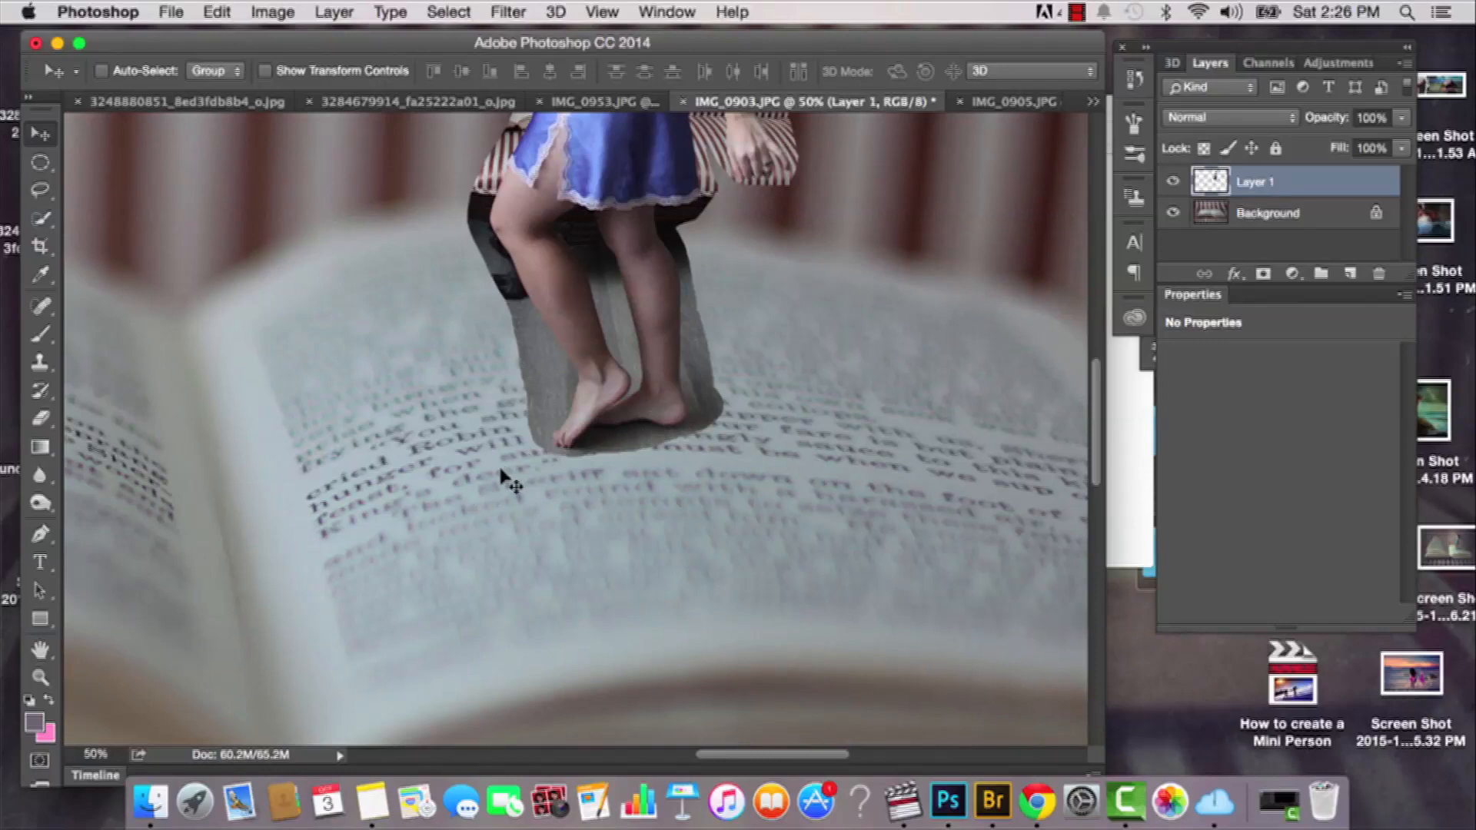
Step: Scale the woman on Layer 1 down slightly more with Free Transform and apply it
key("super+minus")
key("super+minus")
key("super+t")
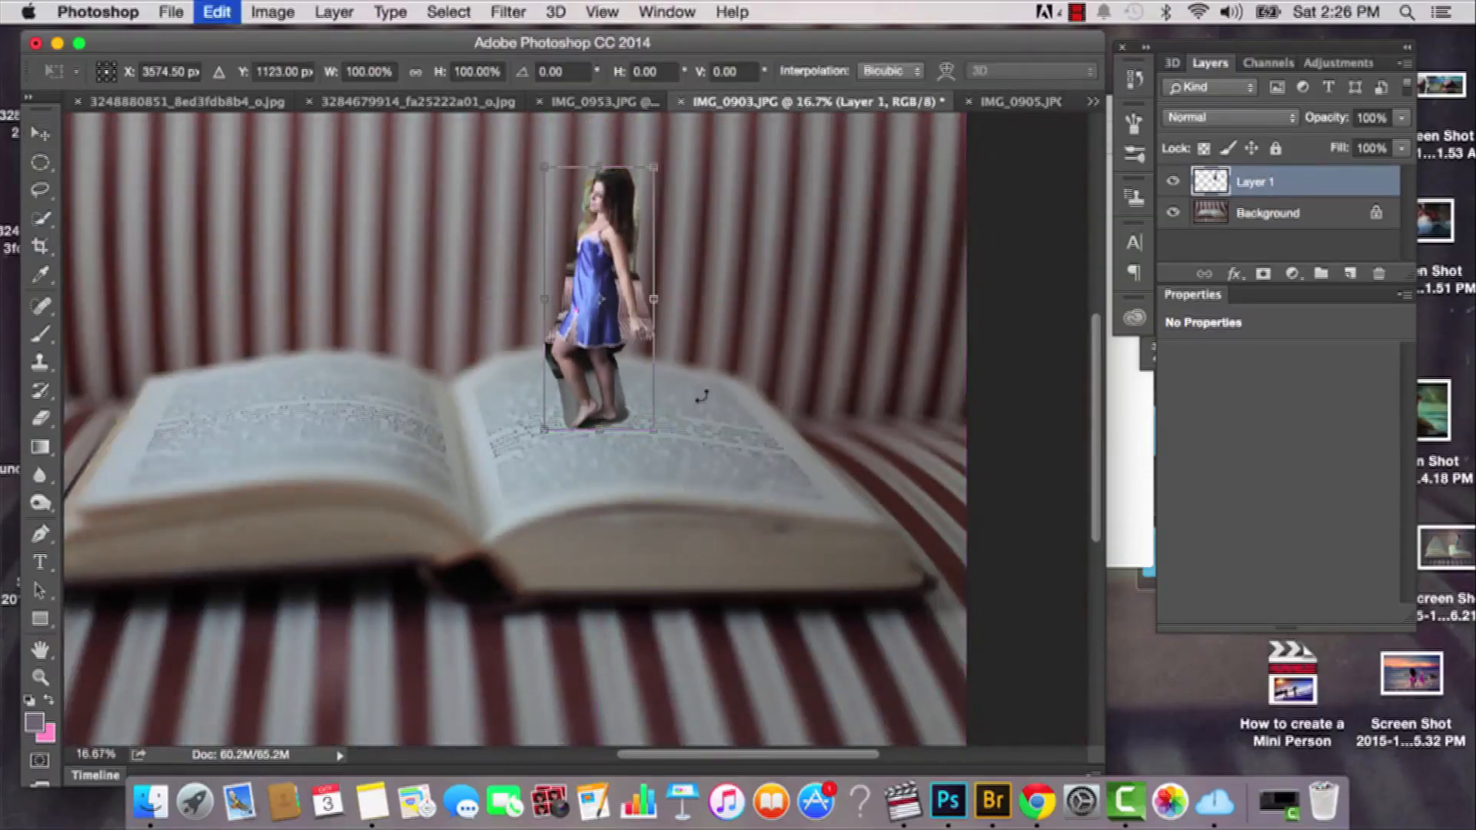
left_click_drag(654, 433, 638, 379)
key("Return")
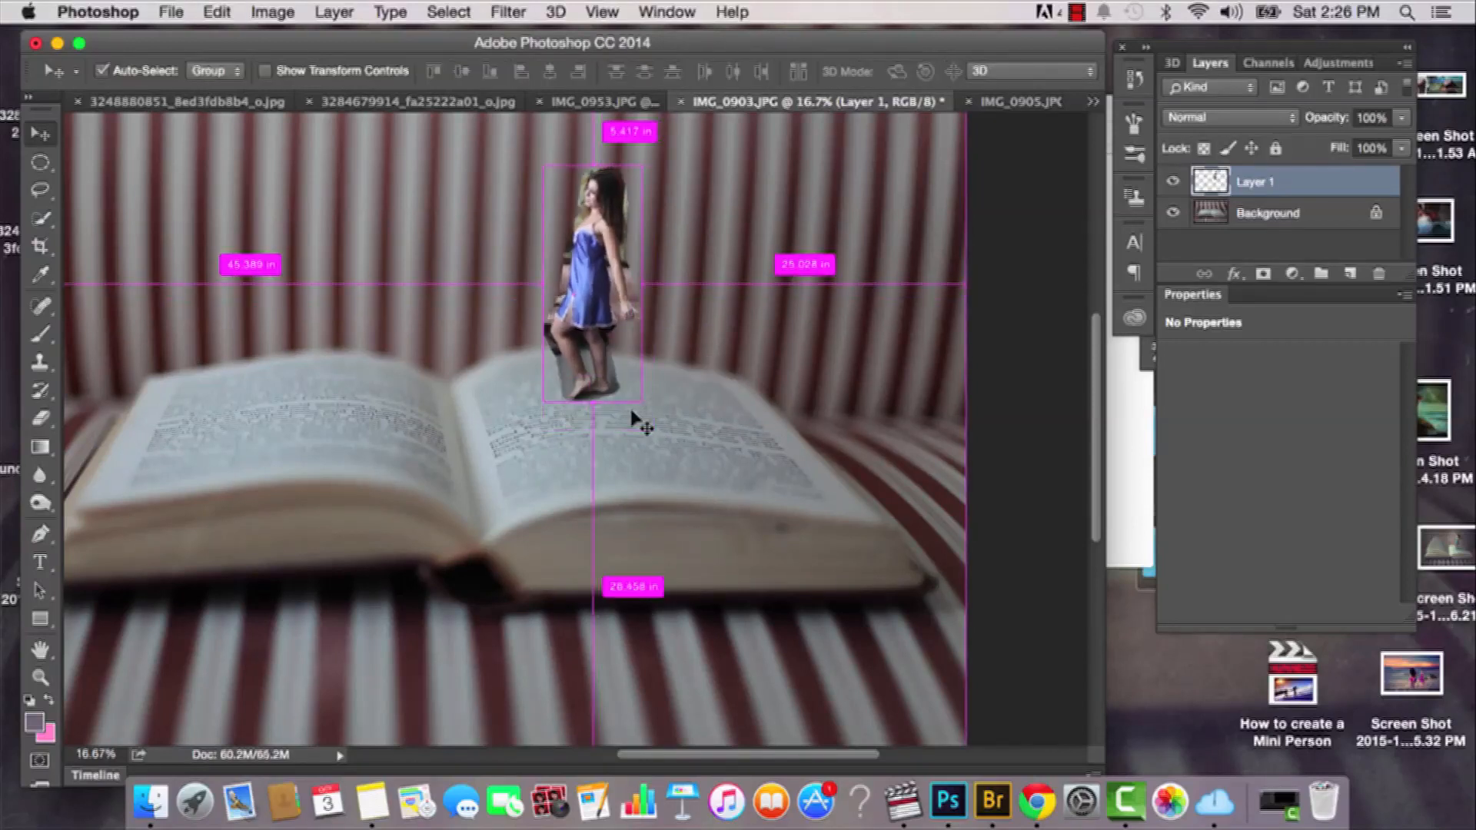
Step: Lower the woman back onto the page's in-focus text and nudge her up slightly to fine-tune her position
key("super+plus")
key("super+plus")
left_click_drag(611, 299, 607, 365)
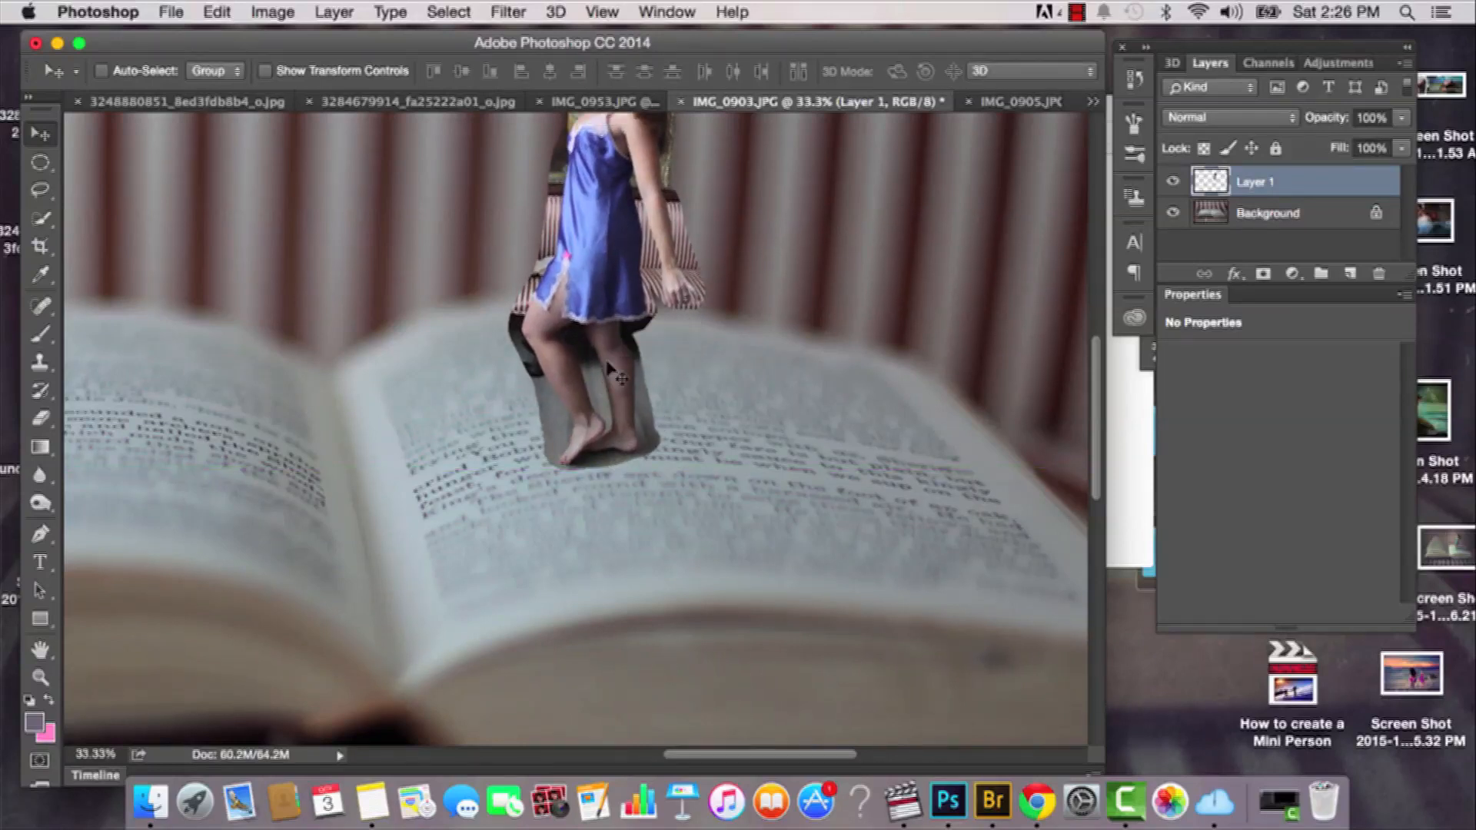
key("Up")
key("Up")
key("Up")
key("Up")
key("Up")
key("Up")
key("Up")
key("Up")
key("Up")
key("Up")
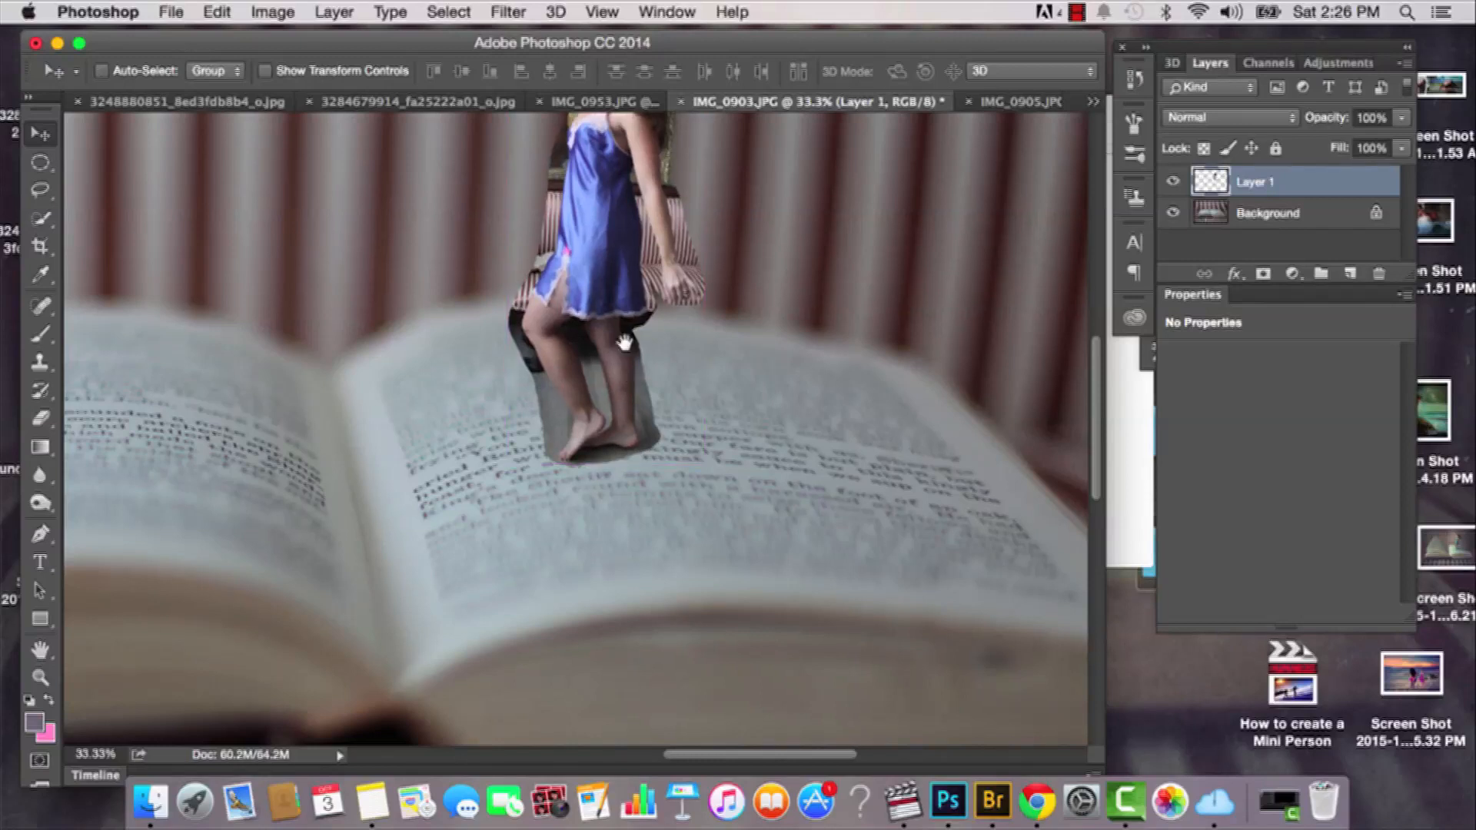
Step: Add a white layer mask to Layer 1 and choose the Brush tool with black as the foreground colour
scroll(630, 330, "up", 5)
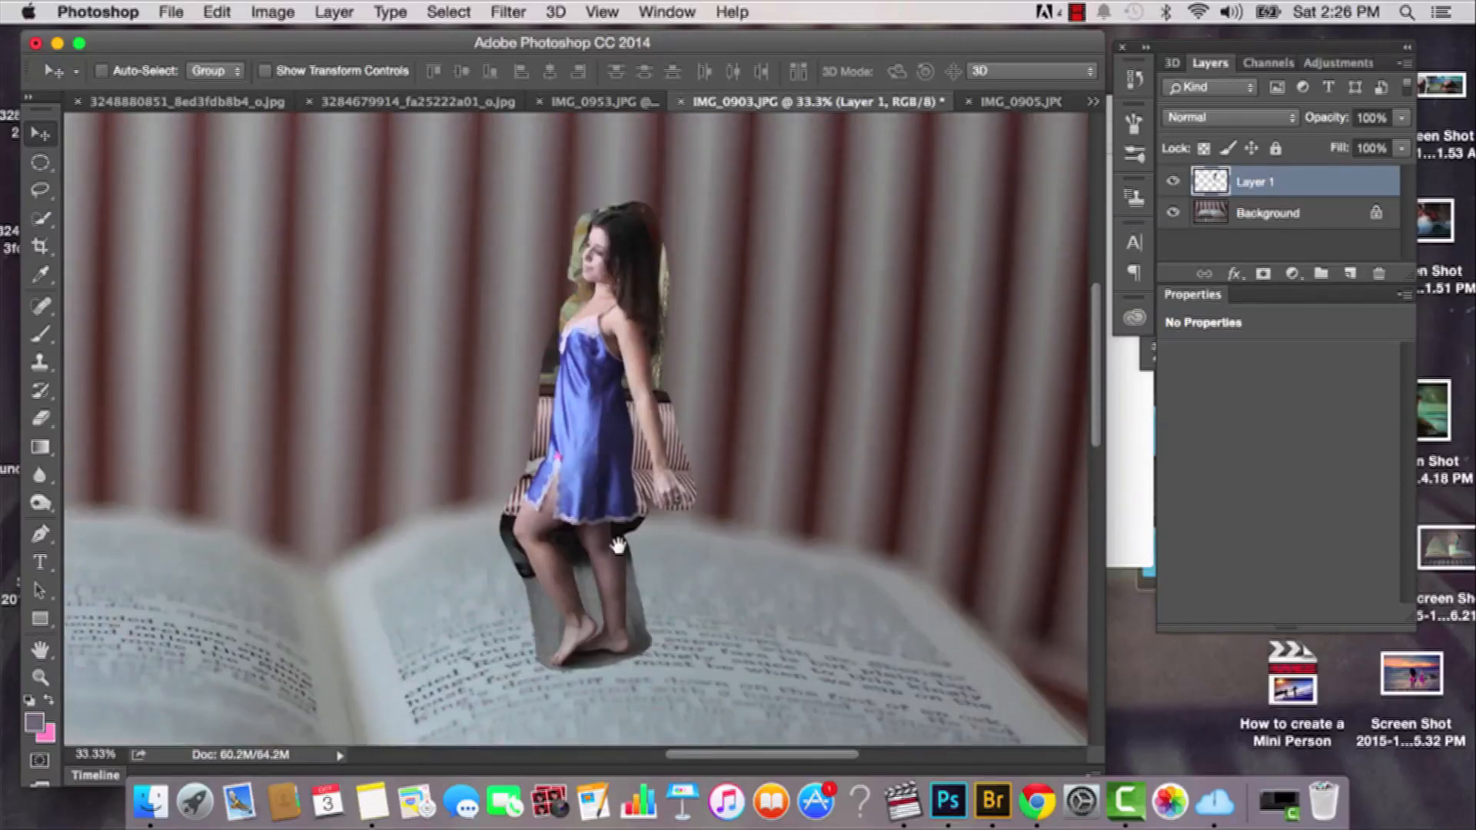
left_click(1262, 274)
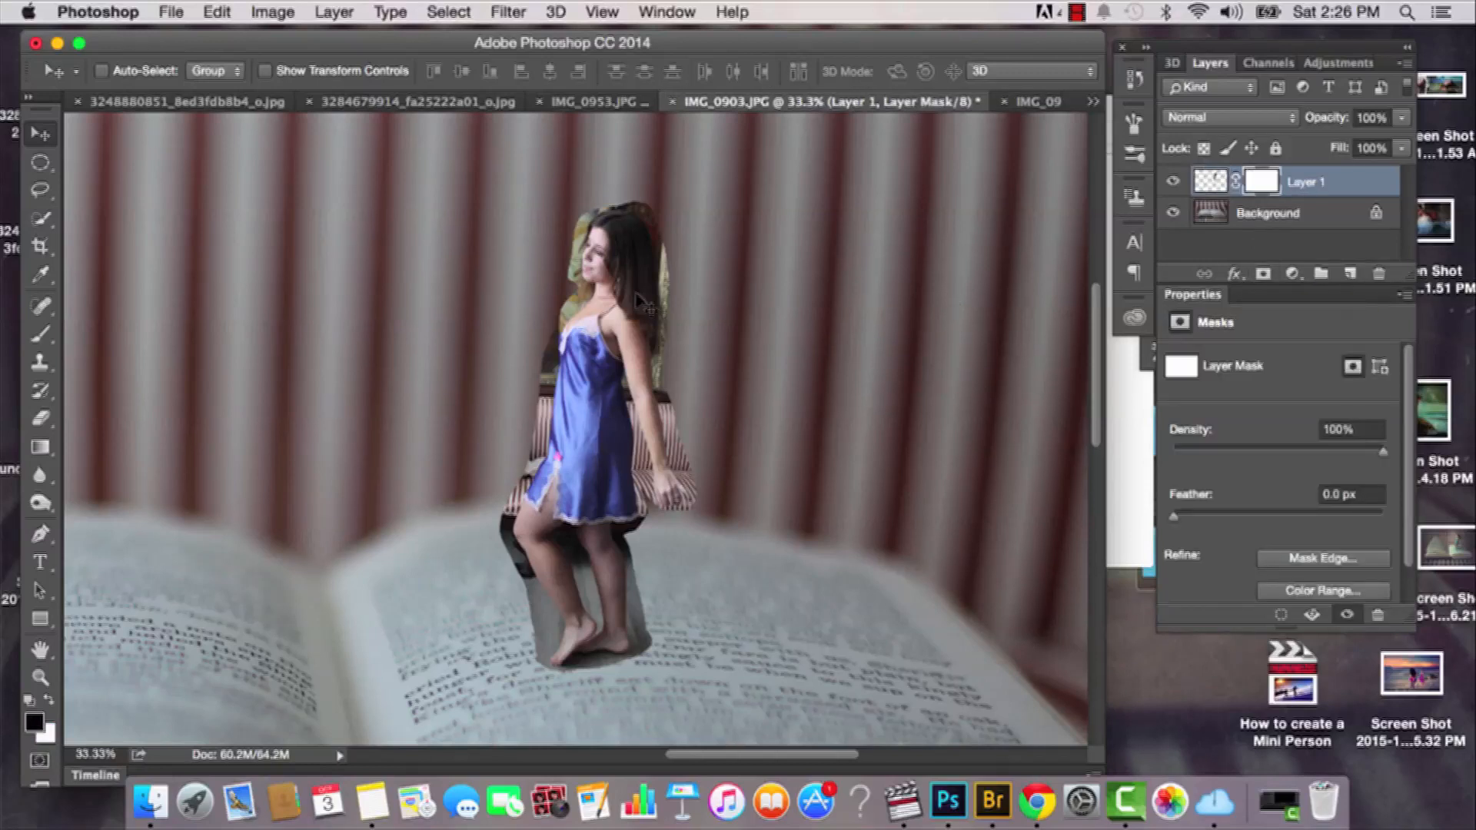
left_click(42, 339)
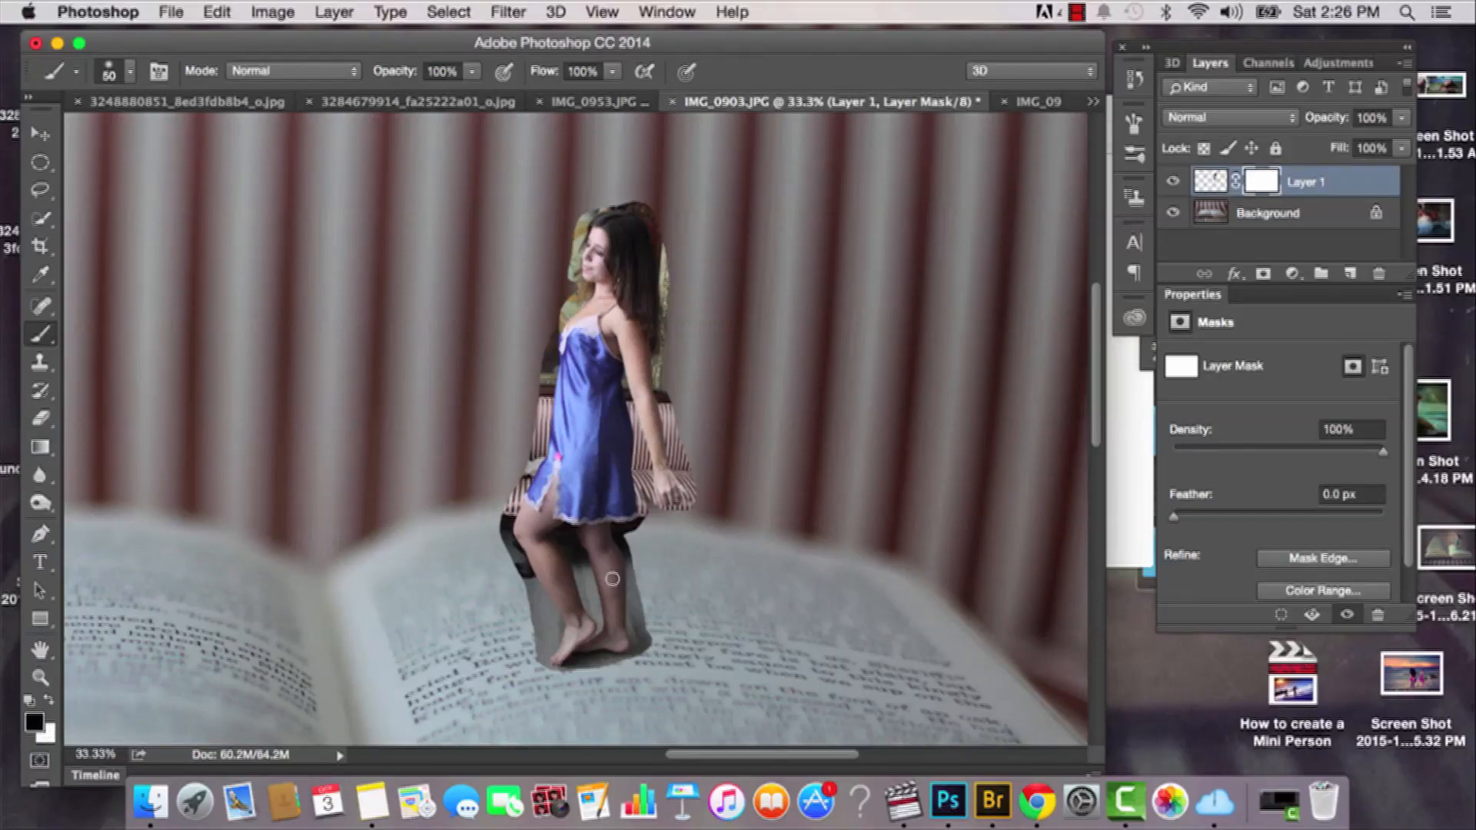
Step: Paint black on the Layer 1 mask along the woman's rear leg, and paint the leg back in with white
key("super+plus")
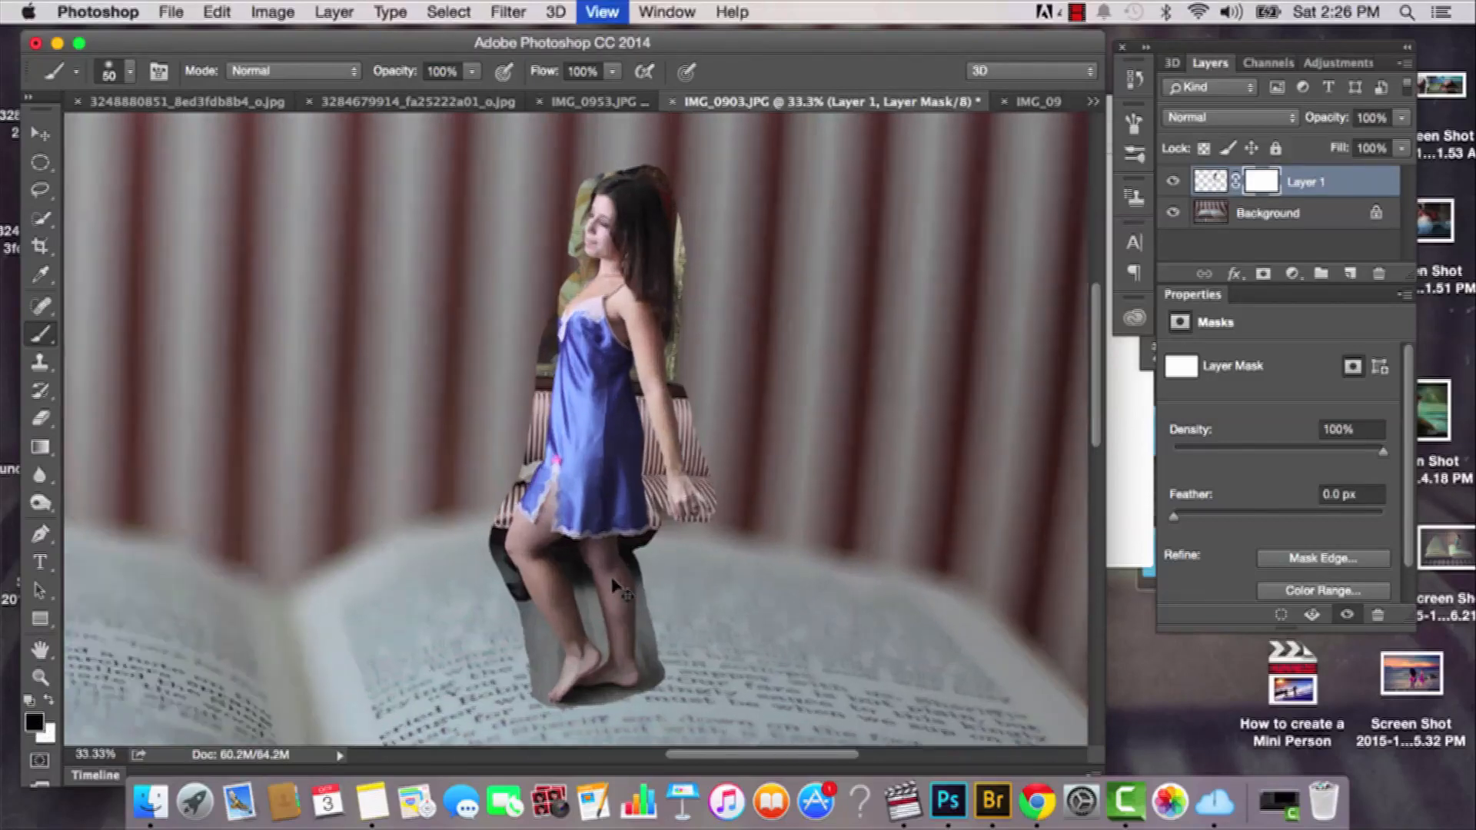
left_click_drag(613, 579, 623, 340)
mouse_move(699, 458)
left_mouse_down()
mouse_move(698, 537)
mouse_move(676, 365)
left_mouse_up()
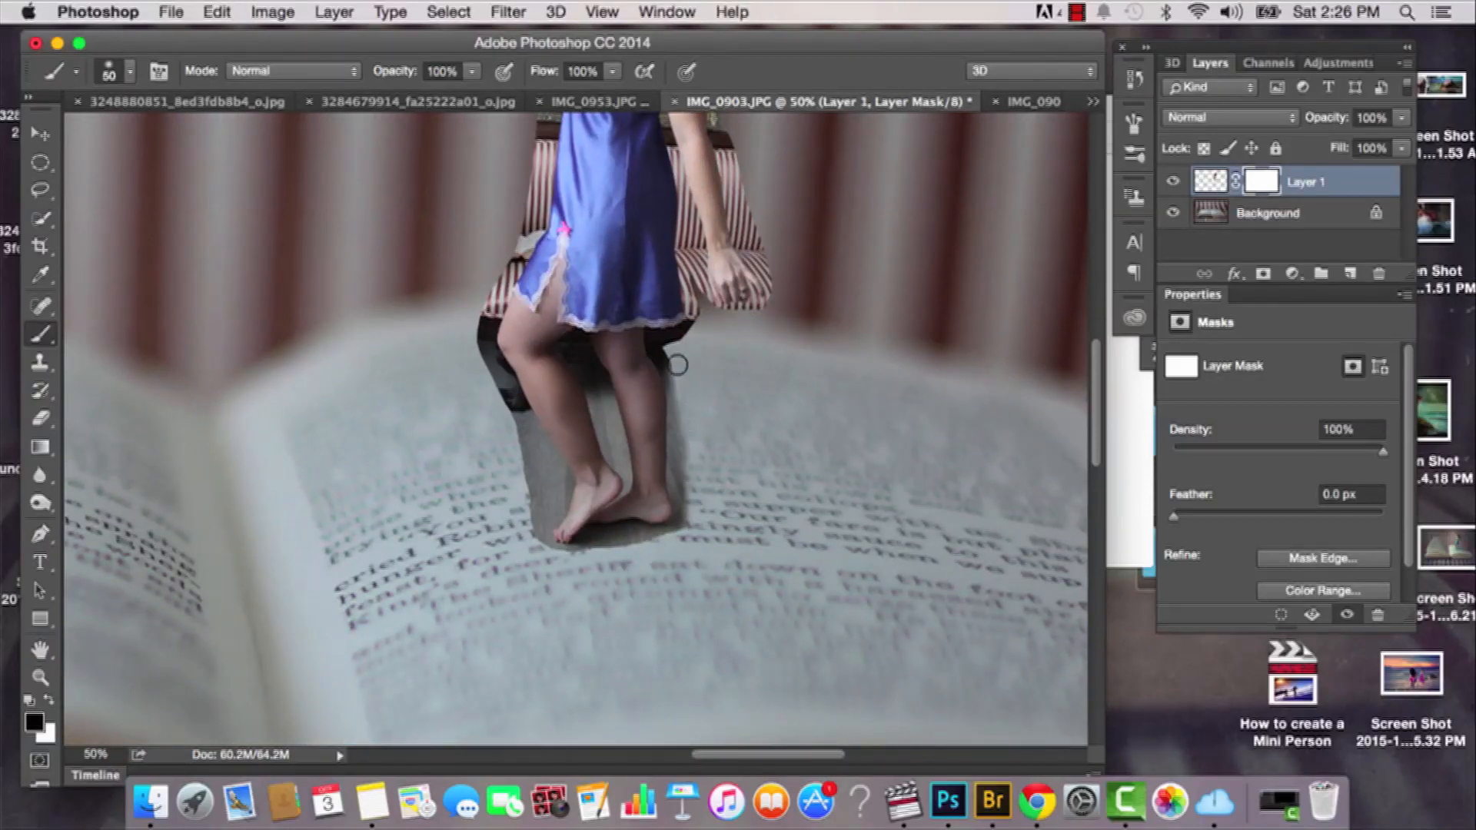
mouse_move(676, 365)
left_mouse_down()
mouse_move(692, 382)
mouse_move(645, 405)
mouse_move(697, 402)
left_mouse_up()
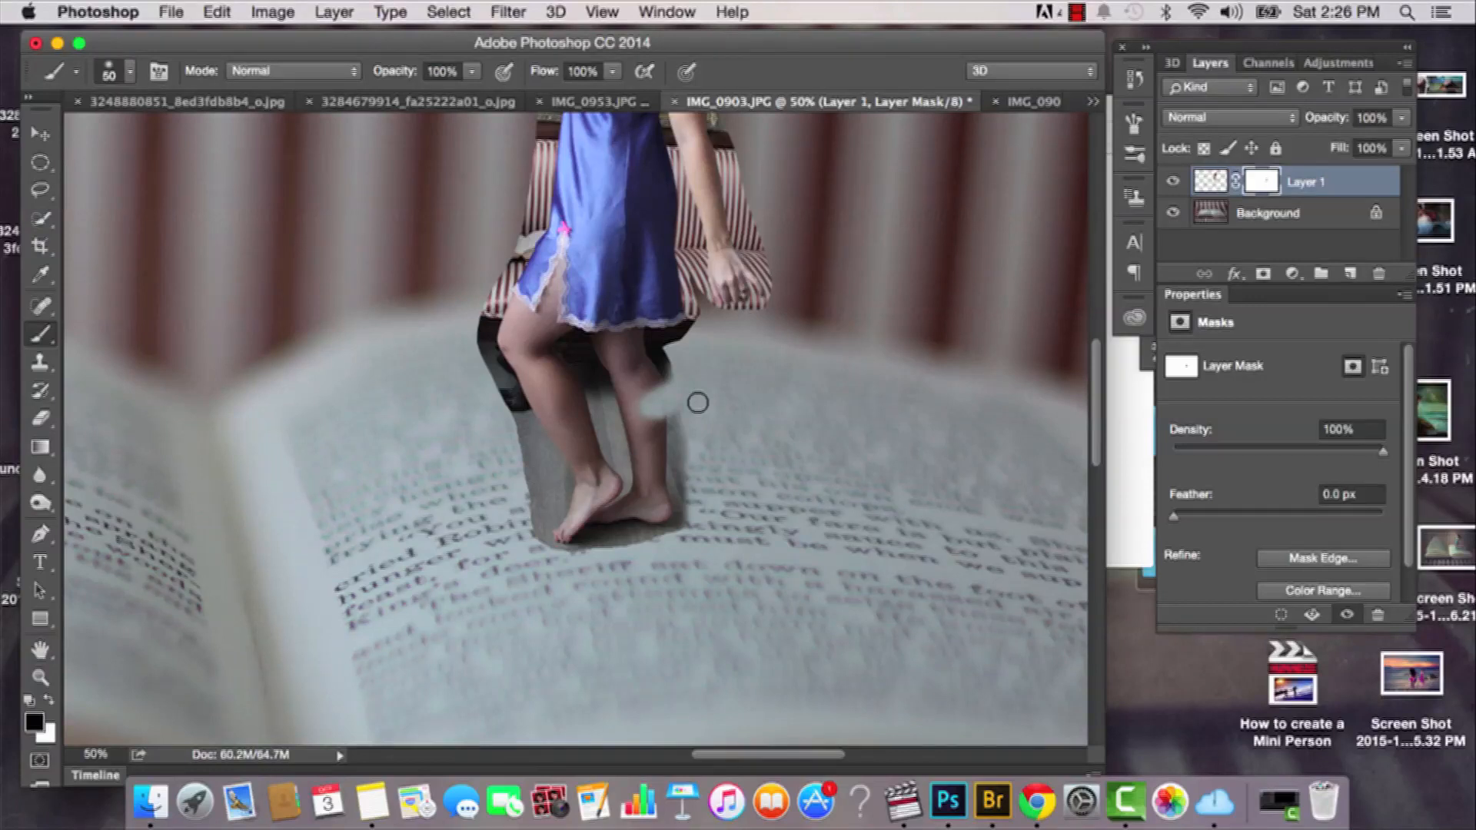
key("x")
mouse_move(655, 409)
left_mouse_down()
mouse_move(645, 392)
mouse_move(654, 401)
left_mouse_up()
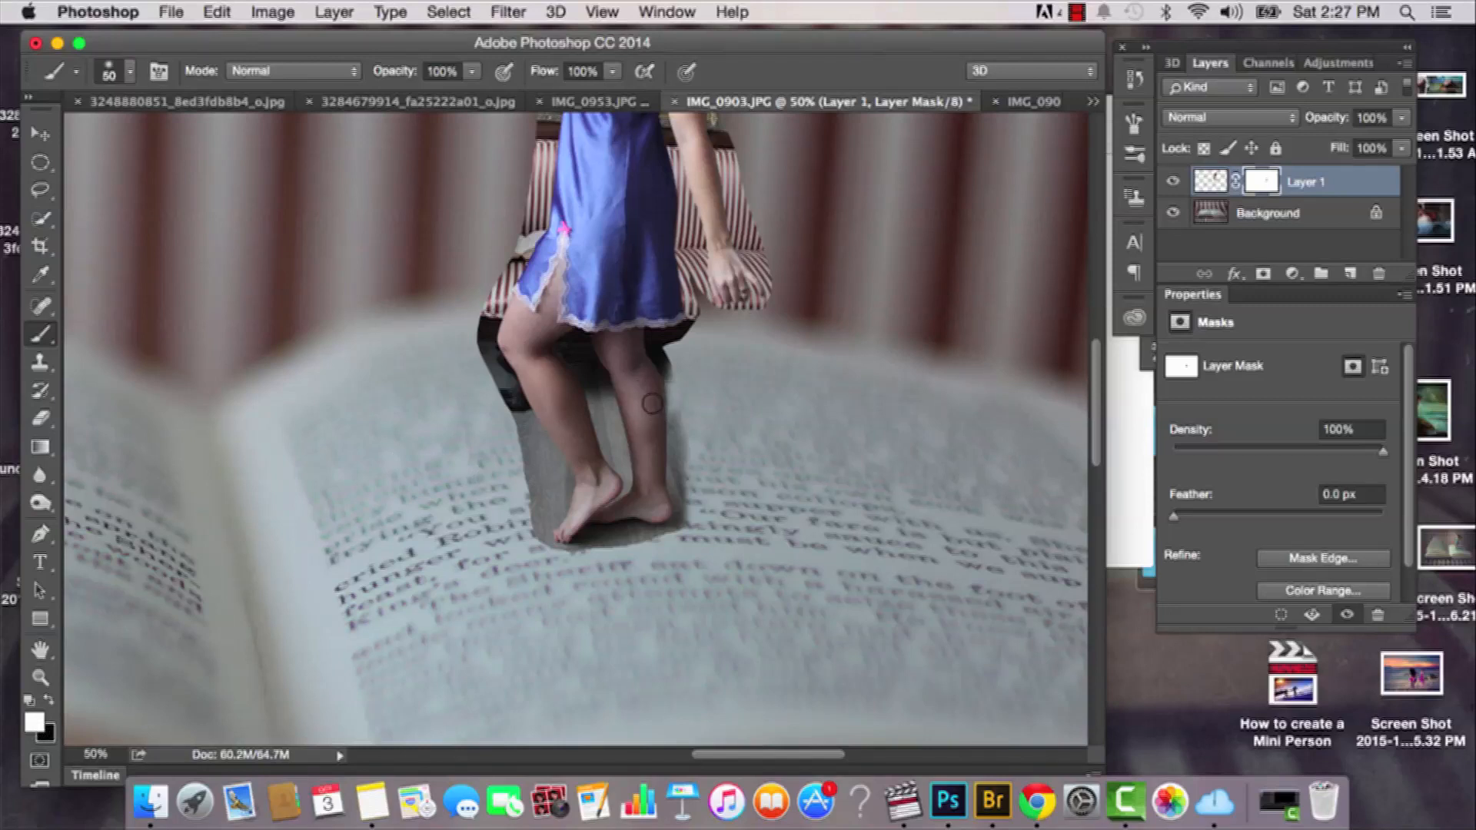
Step: Switch the foreground colour to black and set the brush hardness to 90%
key("x")
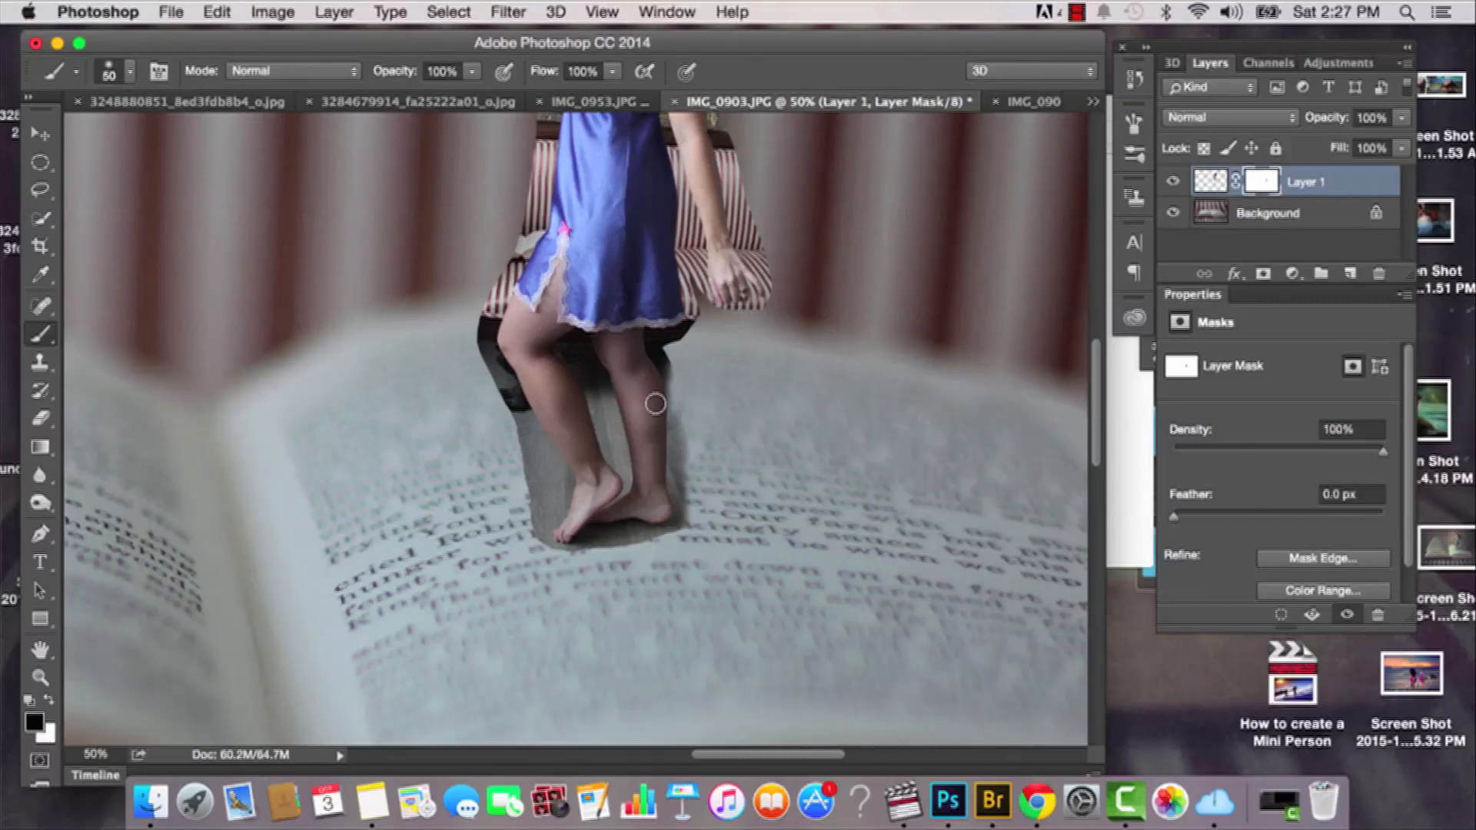
left_click(131, 74)
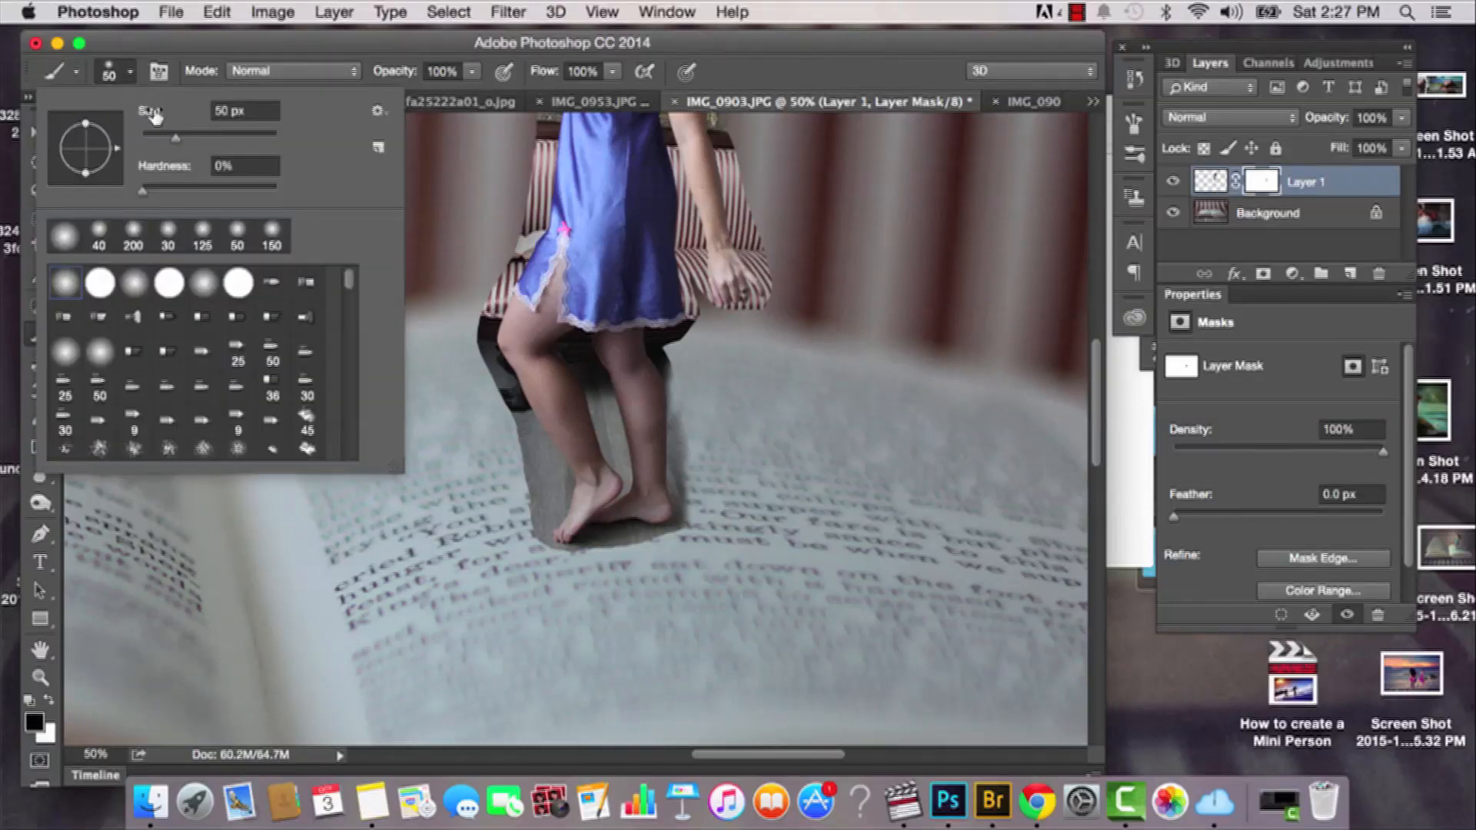
left_click_drag(244, 196, 259, 197)
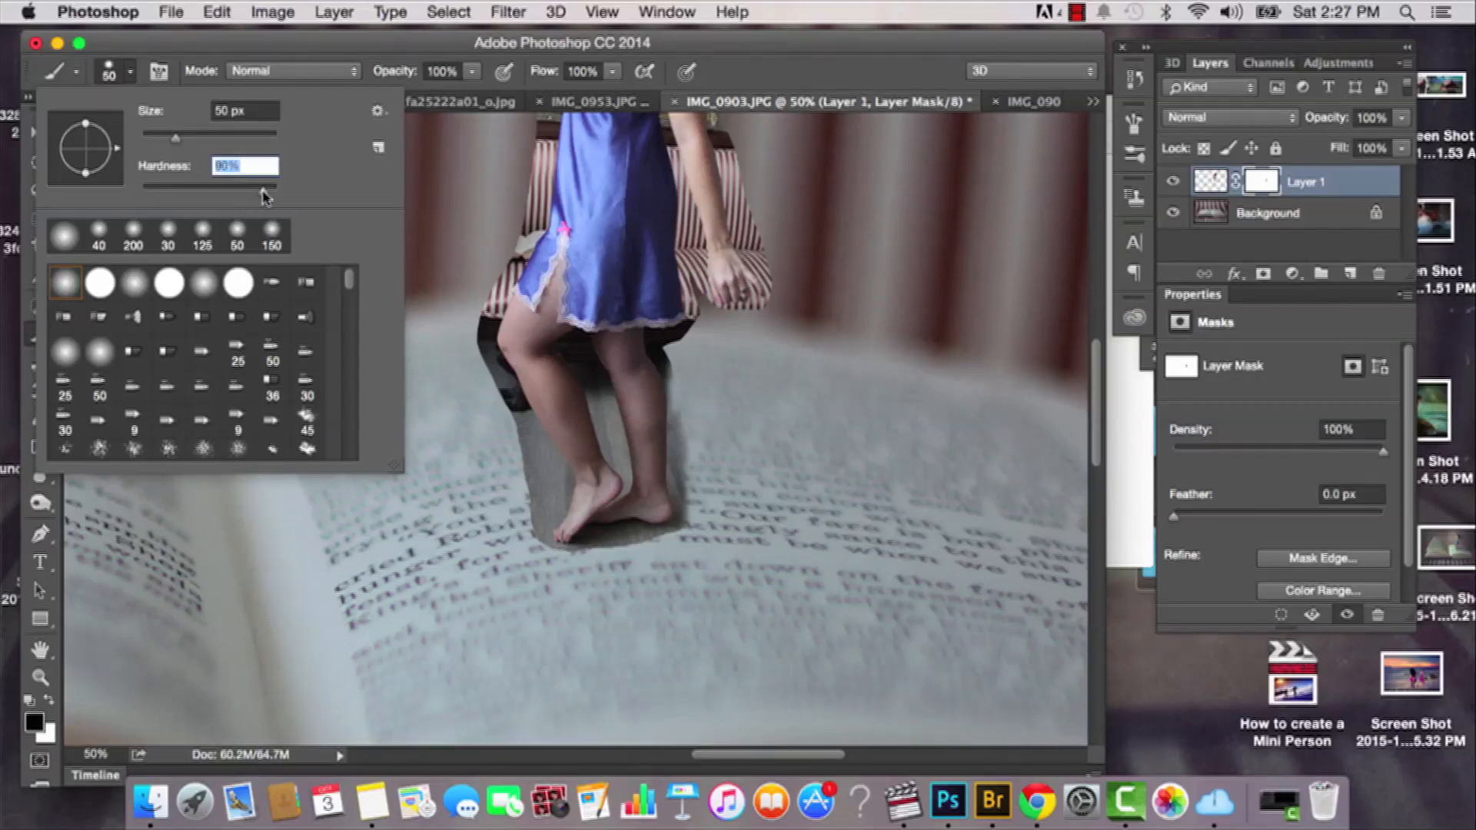
left_click(707, 58)
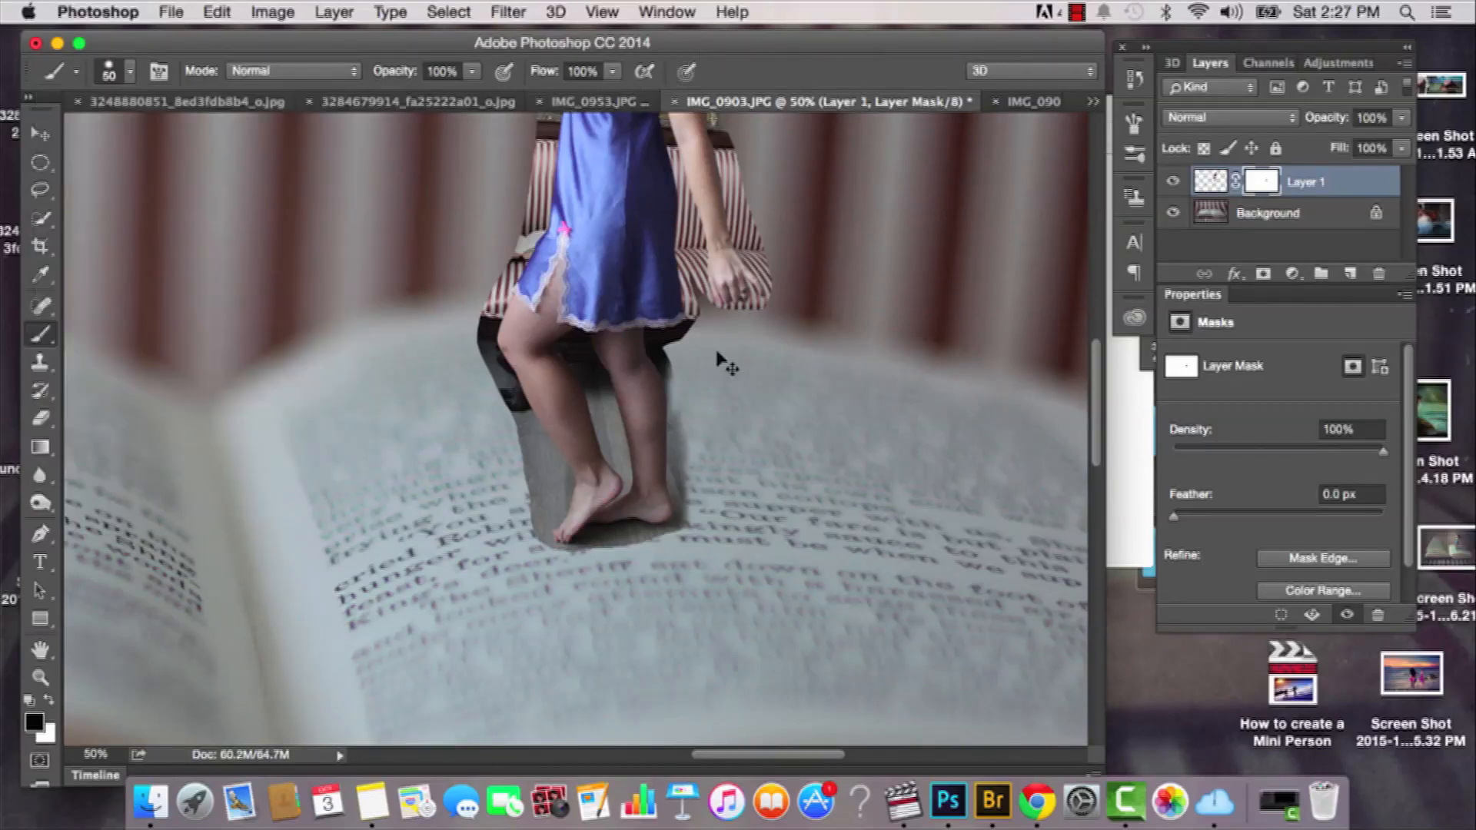
Step: Reduce the brush to 10 px and mask a straight-segment outline along the rear leg's outer edge, from the calf up to the dress hem
key("super+plus")
key("super+plus")
left_click_drag(840, 423, 765, 354)
key("bracketleft")
key("bracketleft")
key("bracketleft")
key("bracketleft")
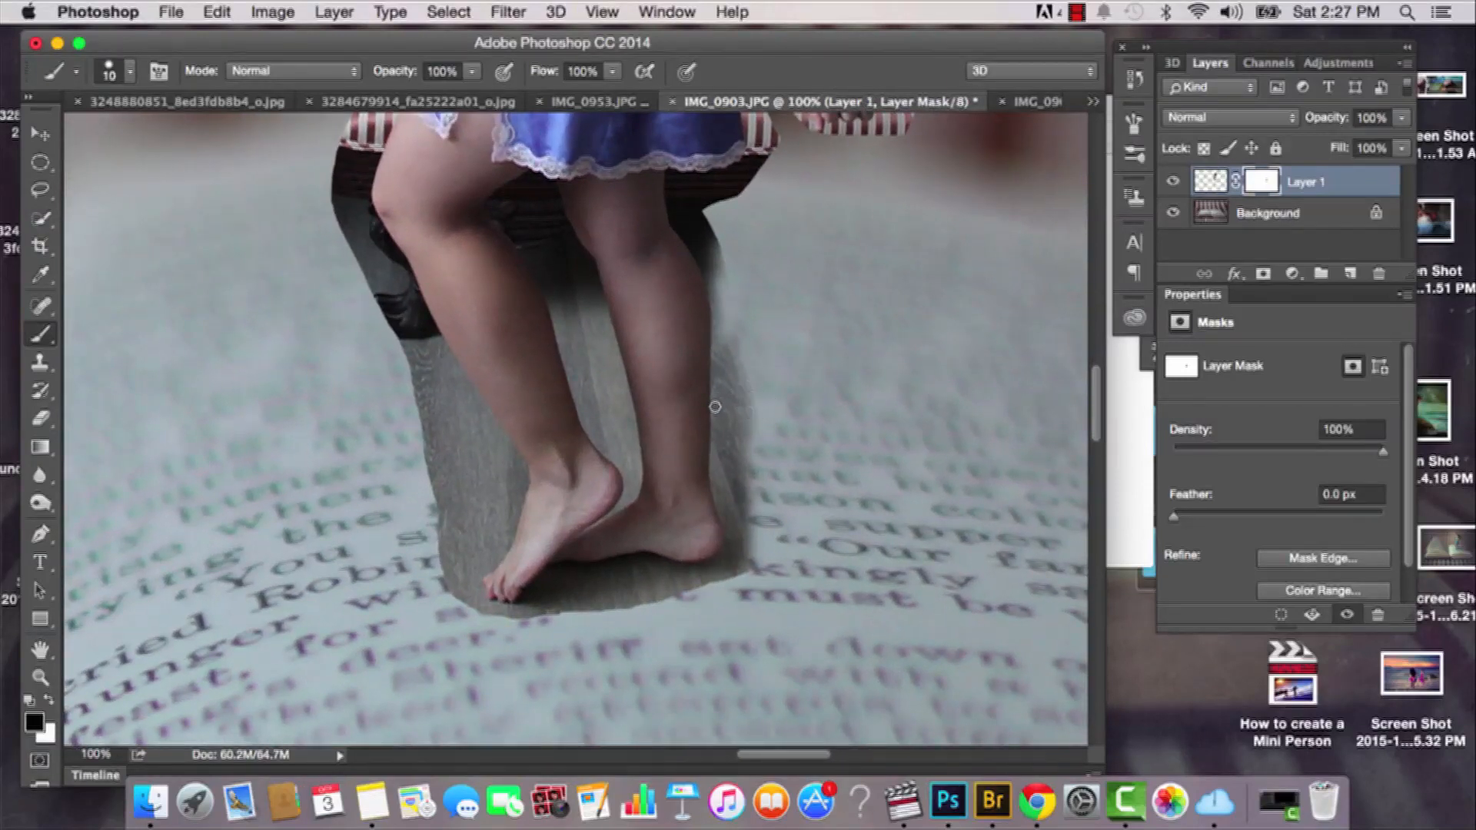
left_click(715, 327, "shift")
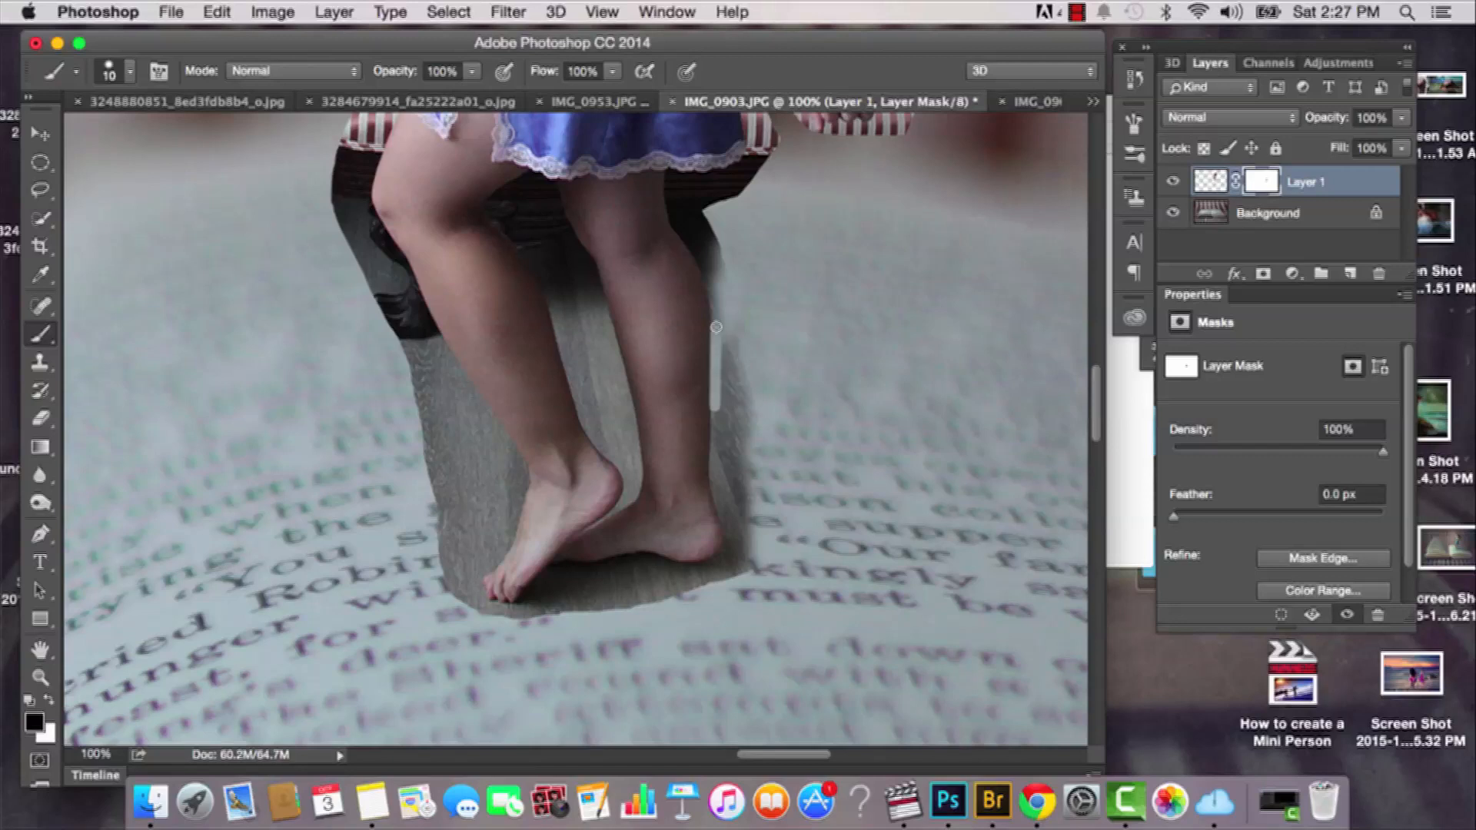
left_click(708, 279, "shift")
left_click(698, 263, "shift")
left_click(675, 228, "shift")
left_click(669, 184, "shift")
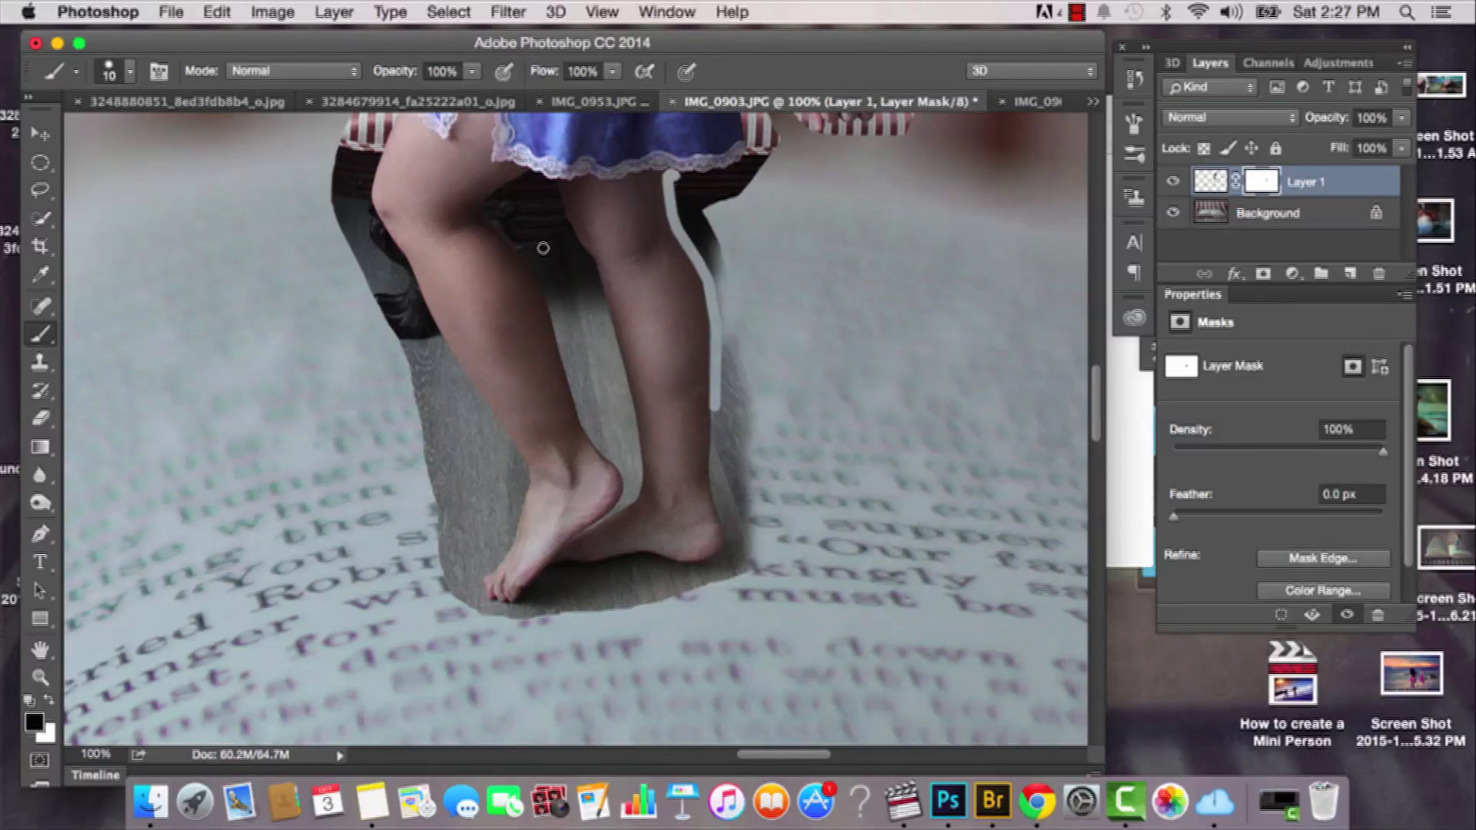
Step: Try connected straight black strokes zigzagging across both legs on the Layer 1 mask
left_click(544, 250, "shift")
left_click(595, 313, "shift")
left_click(662, 321, "shift")
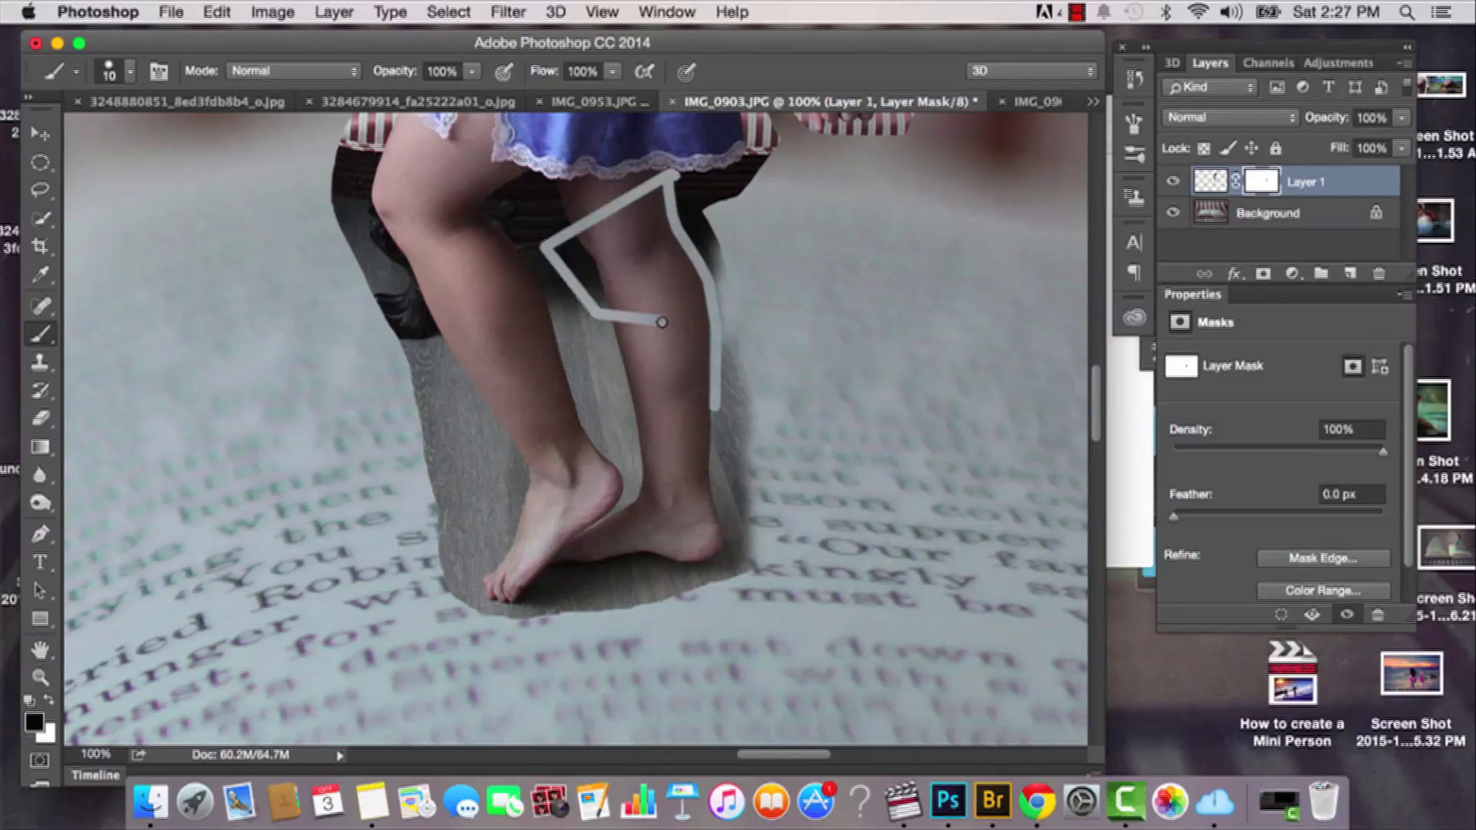
left_click(587, 395, "shift")
left_click(508, 327, "shift")
left_click(498, 263, "shift")
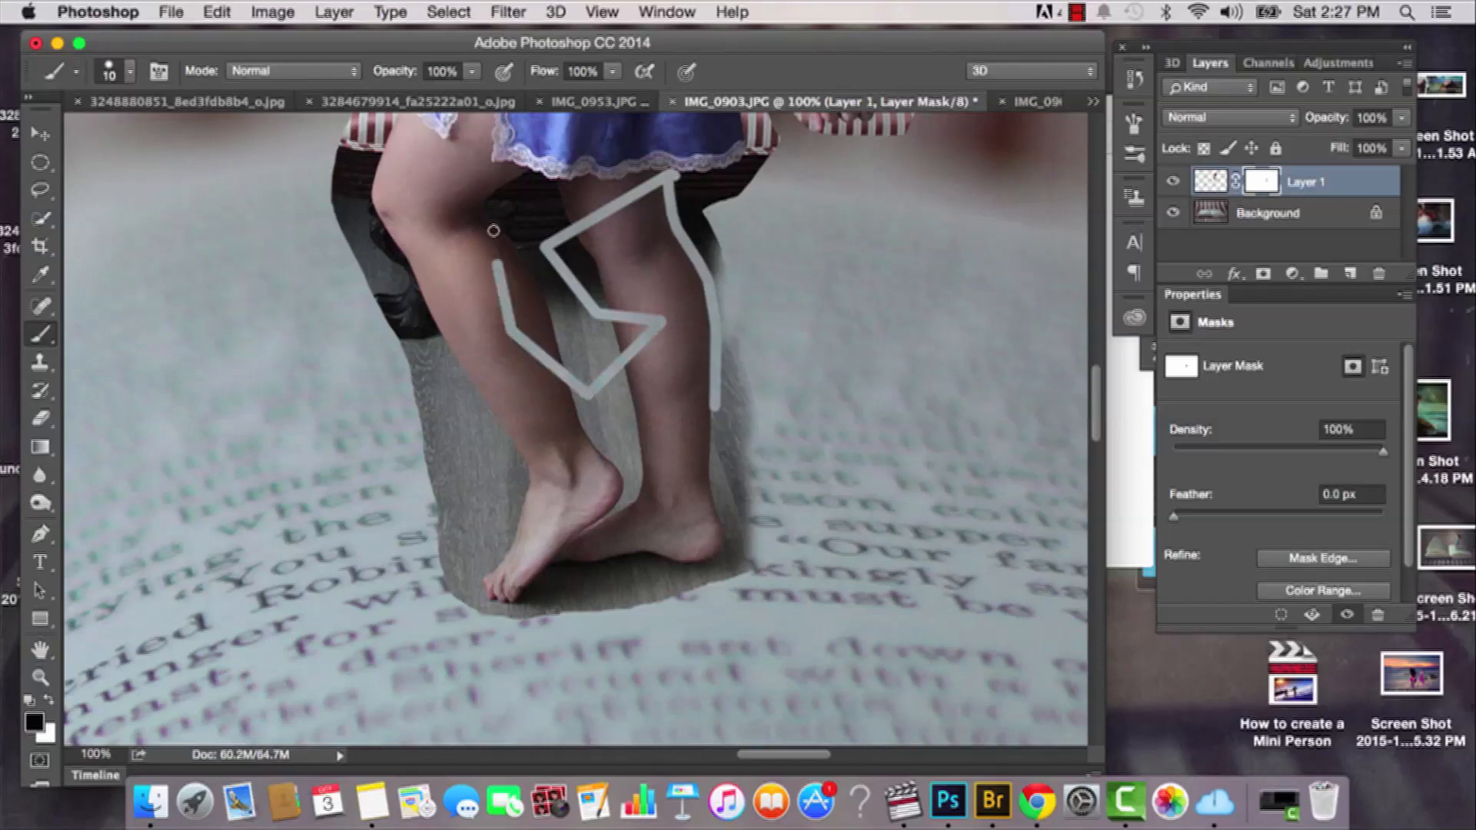
Step: Undo the zigzag mask strokes across the legs one at a time, keeping the outline along the rear leg
key("super+z")
left_click(219, 13)
left_click(236, 79)
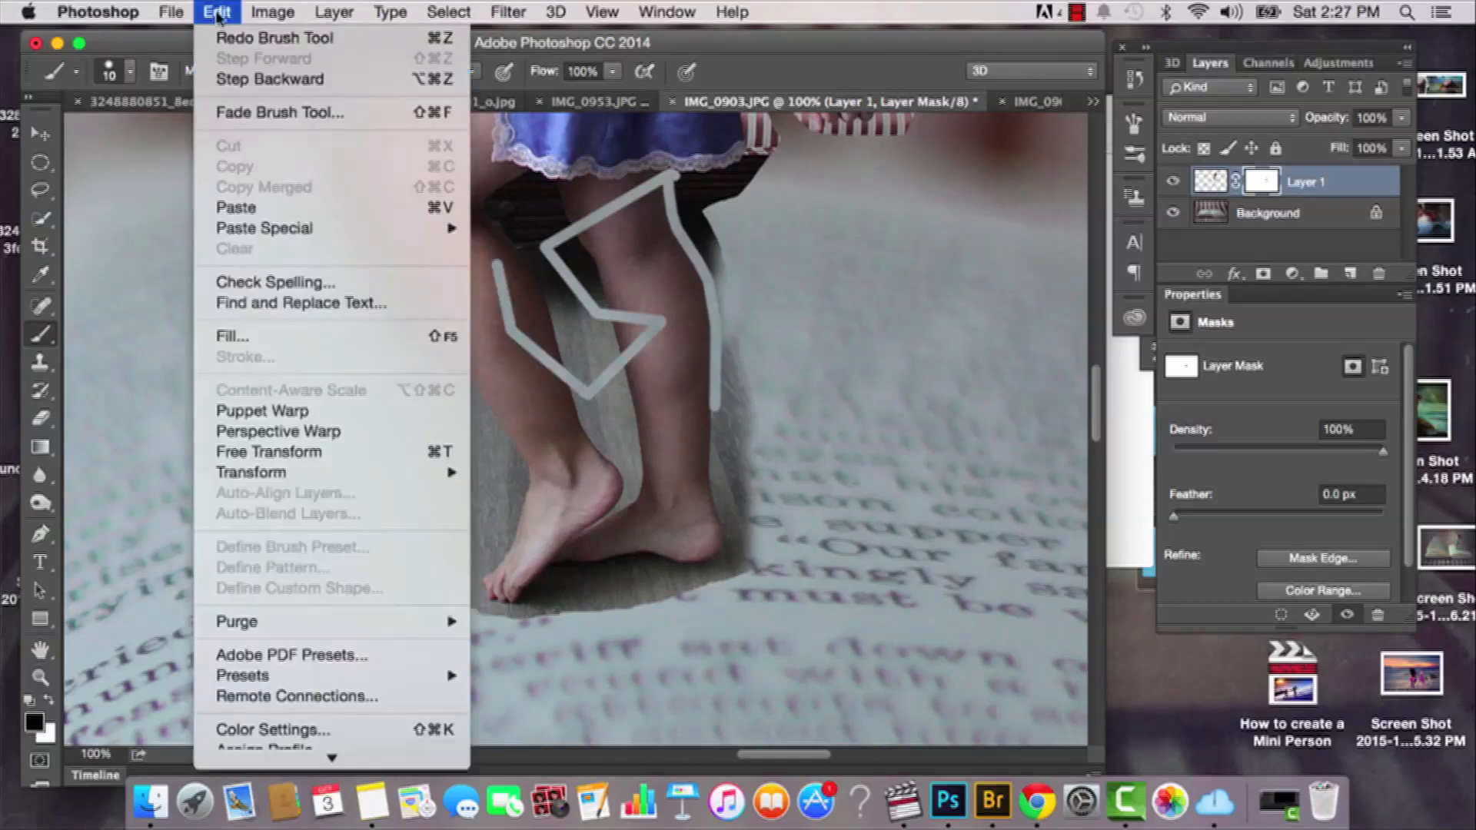
left_click(217, 15)
left_click(231, 80)
left_click(217, 12)
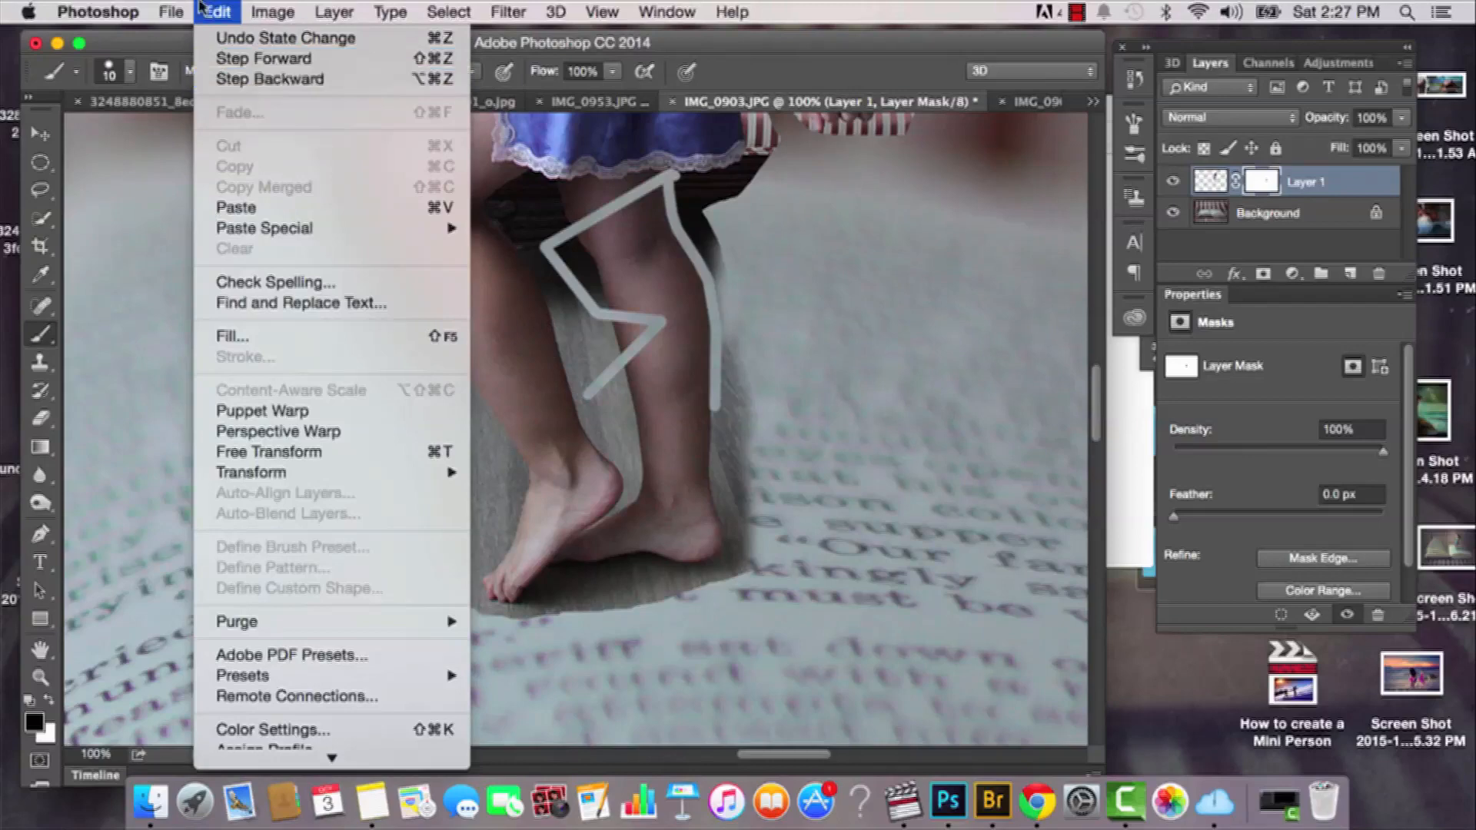
left_click(231, 79)
left_click(217, 12)
left_click(231, 79)
left_click(217, 11)
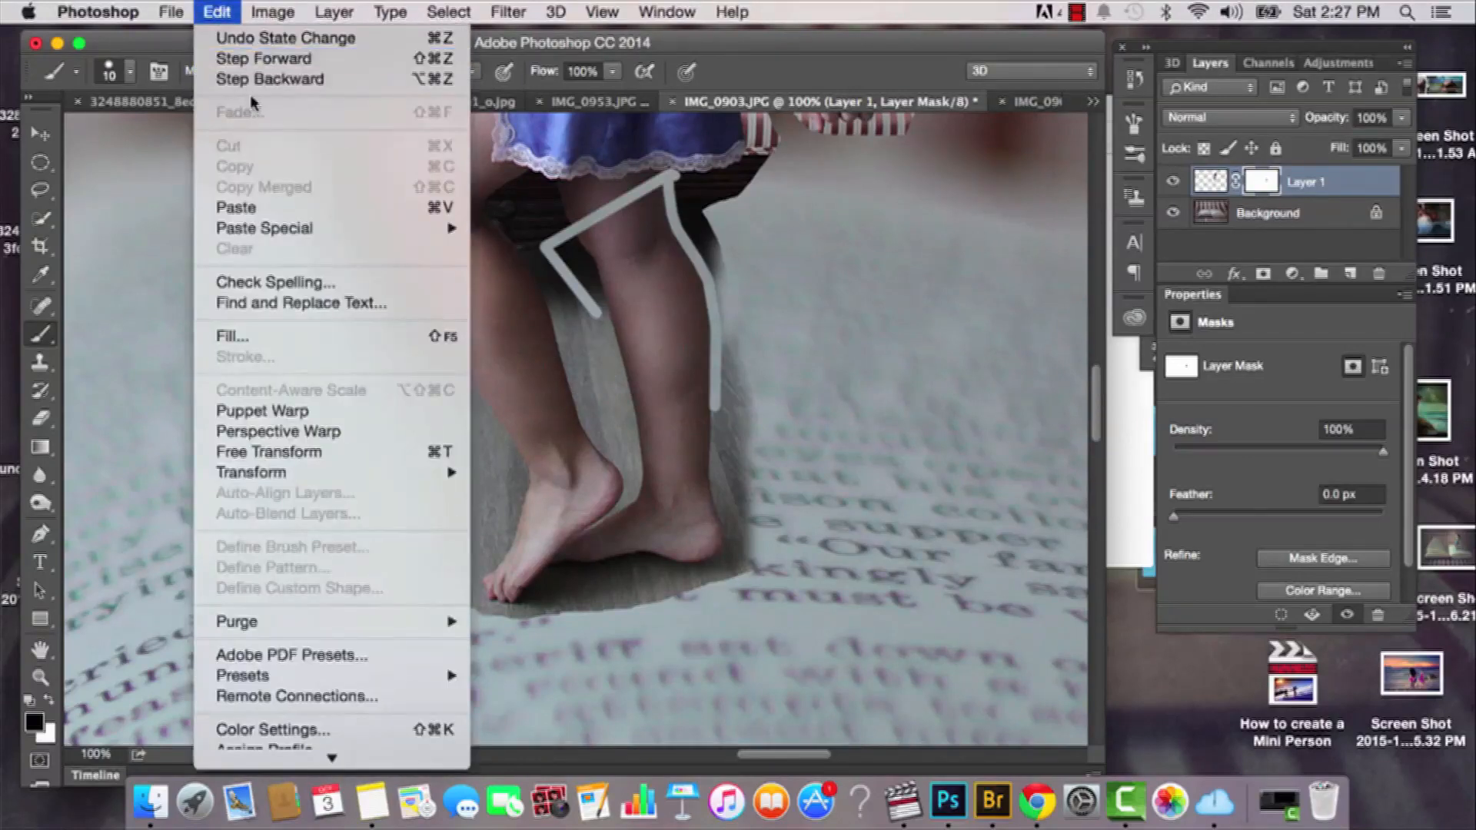
left_click(230, 80)
left_click(218, 13)
left_click(230, 79)
left_click(219, 12)
left_click(654, 184)
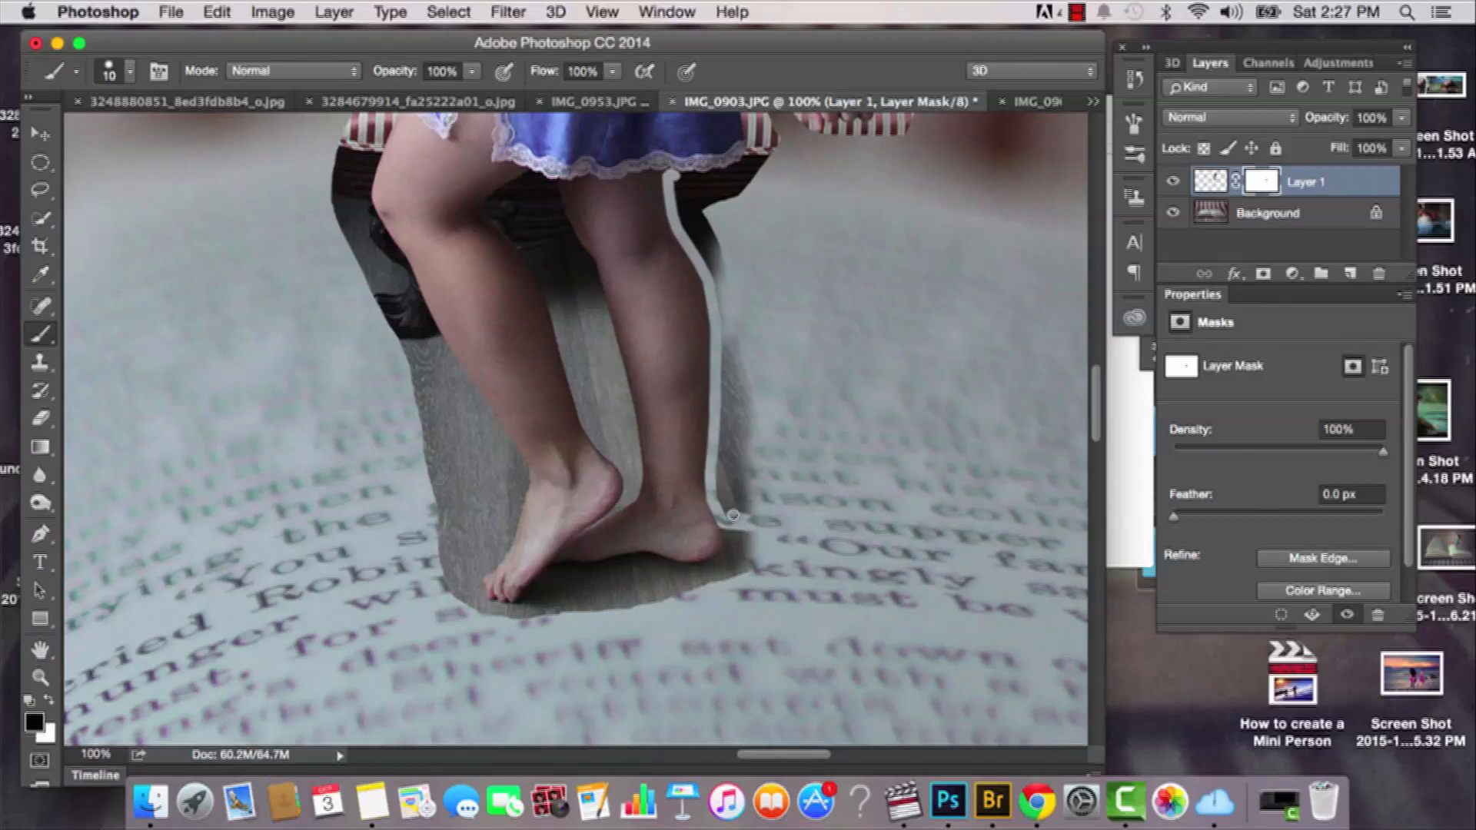
Step: Enlarge the brush to 35 px and mask out the floor beside the rear leg and part of the gap between the legs
mouse_move(733, 514)
left_mouse_down()
mouse_move(753, 504)
mouse_move(731, 500)
mouse_move(726, 468)
mouse_move(751, 382)
mouse_move(725, 277)
mouse_move(734, 351)
left_mouse_up()
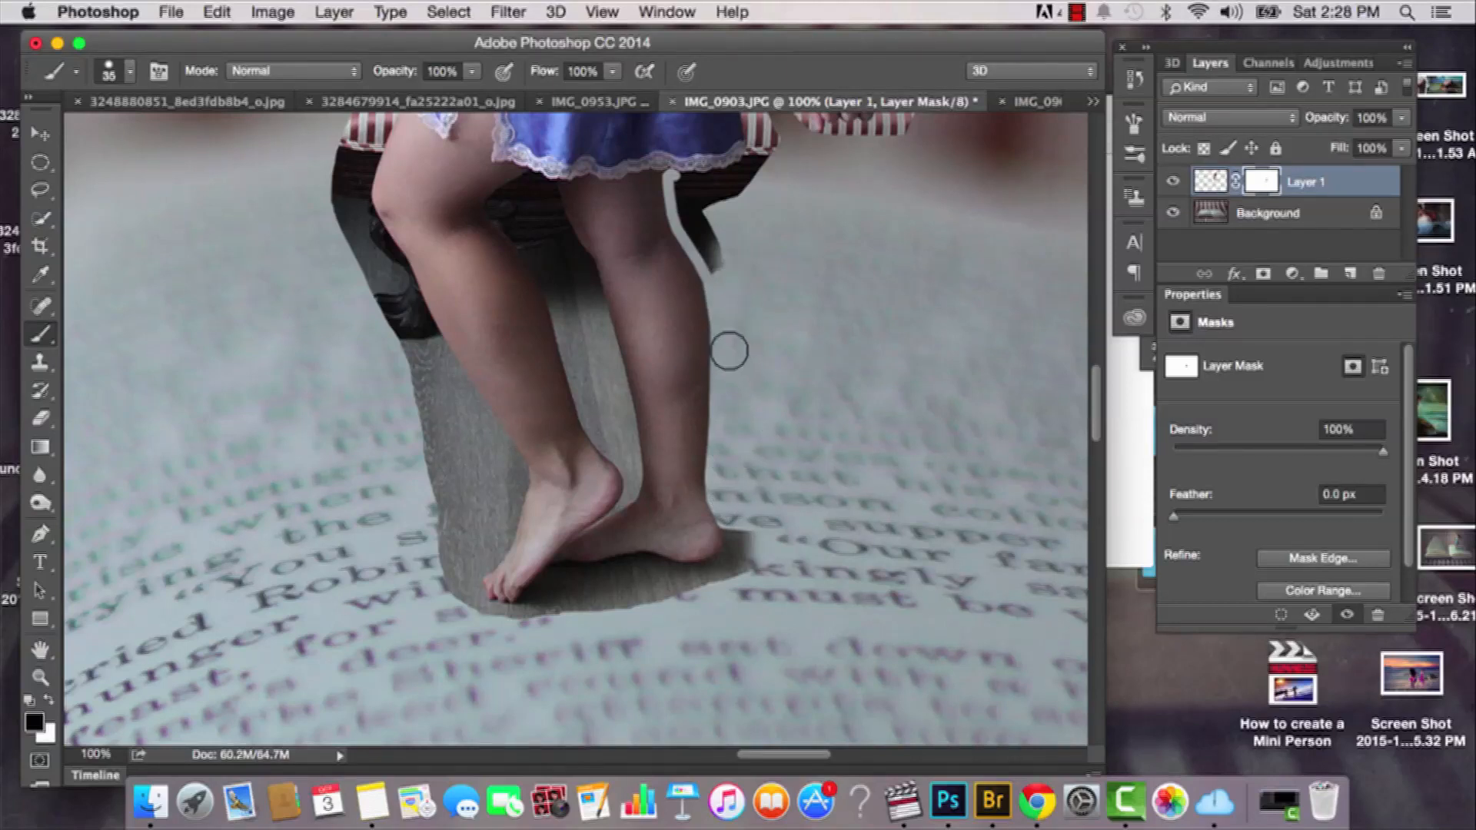
left_click_drag(726, 307, 704, 260)
mouse_move(599, 330)
left_mouse_down()
mouse_move(588, 360)
mouse_move(558, 256)
left_mouse_up()
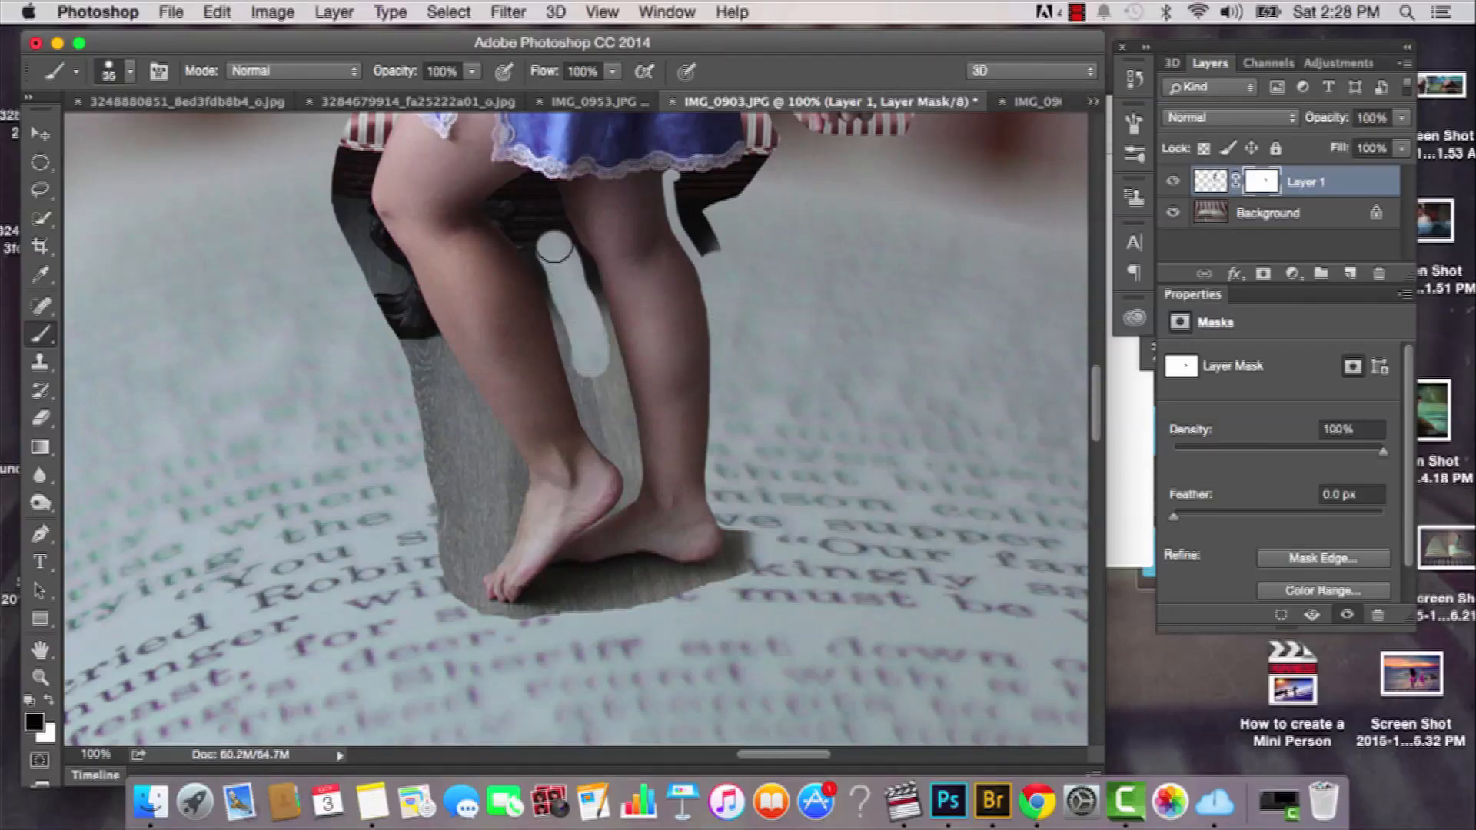
Step: Enlarge the brush further and mask the outer edge of the sofa cut-out beside the woman's forearm and hand
scroll(740, 395, "up", 5)
scroll(736, 405, "up", 5)
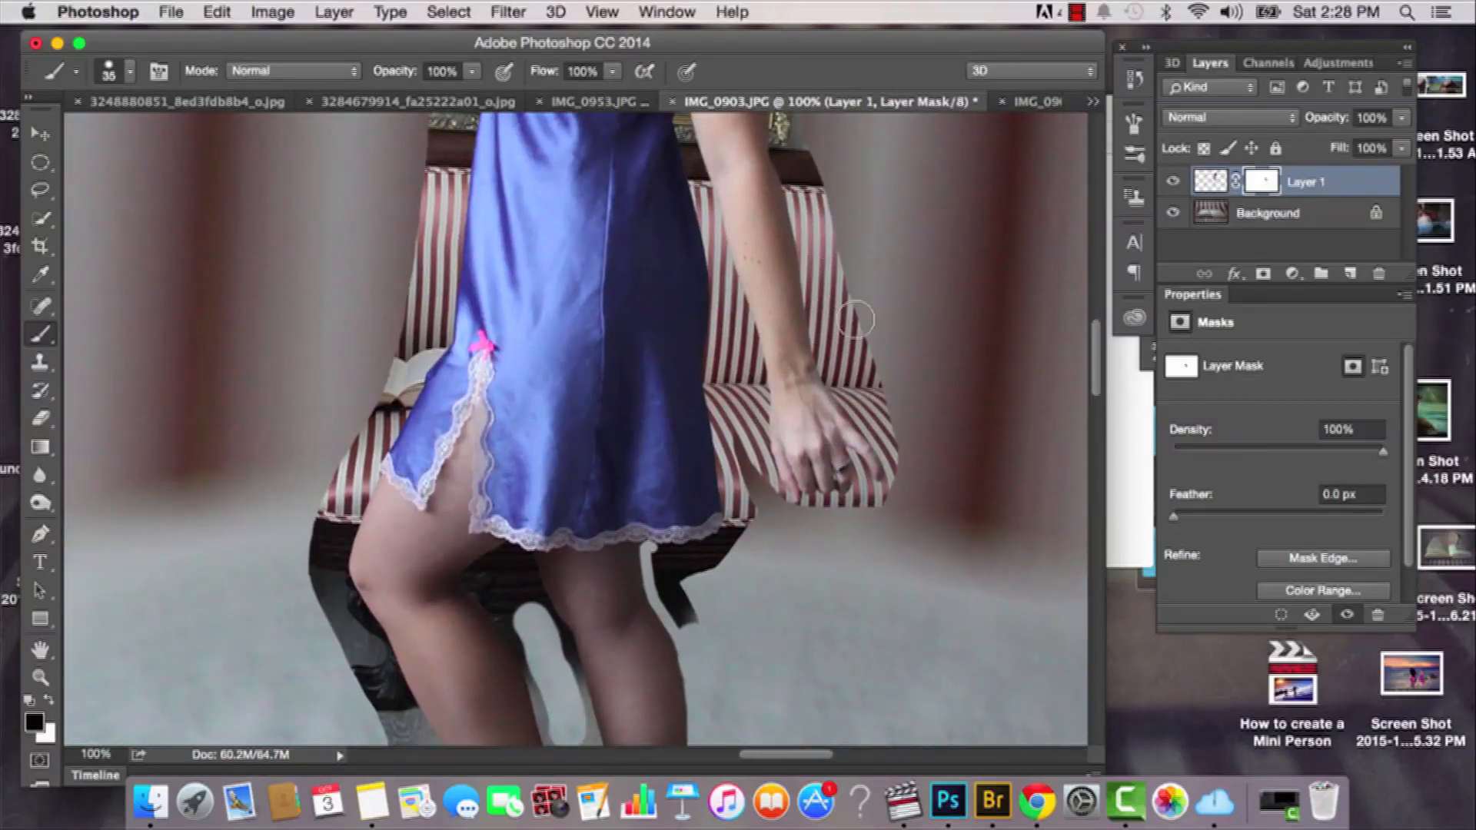
key("bracketright")
key("bracketright")
key("bracketright")
key("bracketright")
key("bracketright")
key("bracketright")
mouse_move(863, 330)
left_mouse_down()
mouse_move(866, 231)
mouse_move(832, 122)
mouse_move(873, 294)
mouse_move(841, 190)
mouse_move(943, 465)
mouse_move(929, 533)
left_mouse_up()
Step: Reduce the brush to 25 px and mask out the dark sofa leg beside the rear leg below the dress
key("bracketleft")
key("bracketleft")
key("bracketleft")
key("bracketleft")
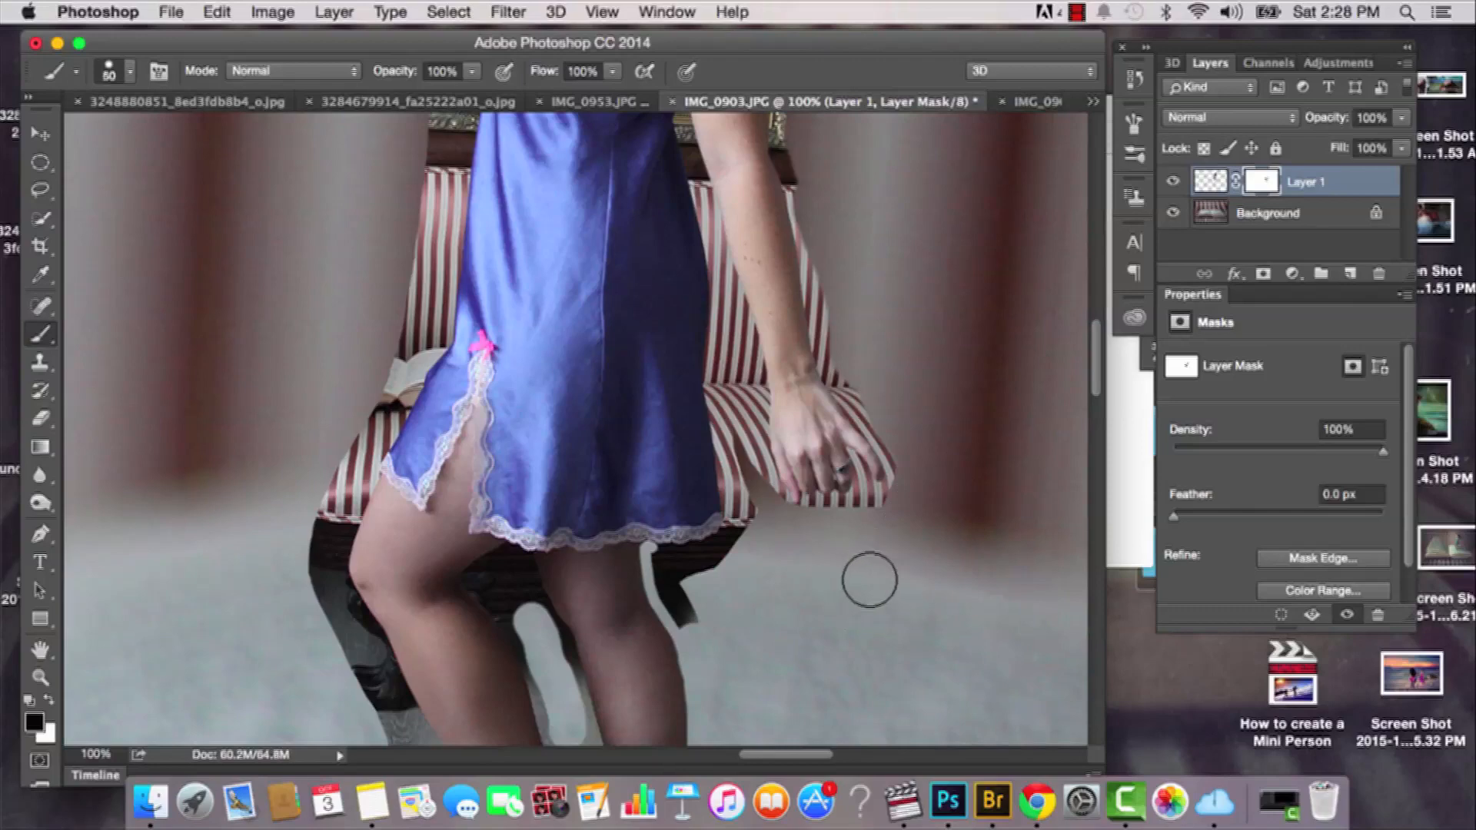
key("bracketleft")
key("bracketleft")
key("super+equal")
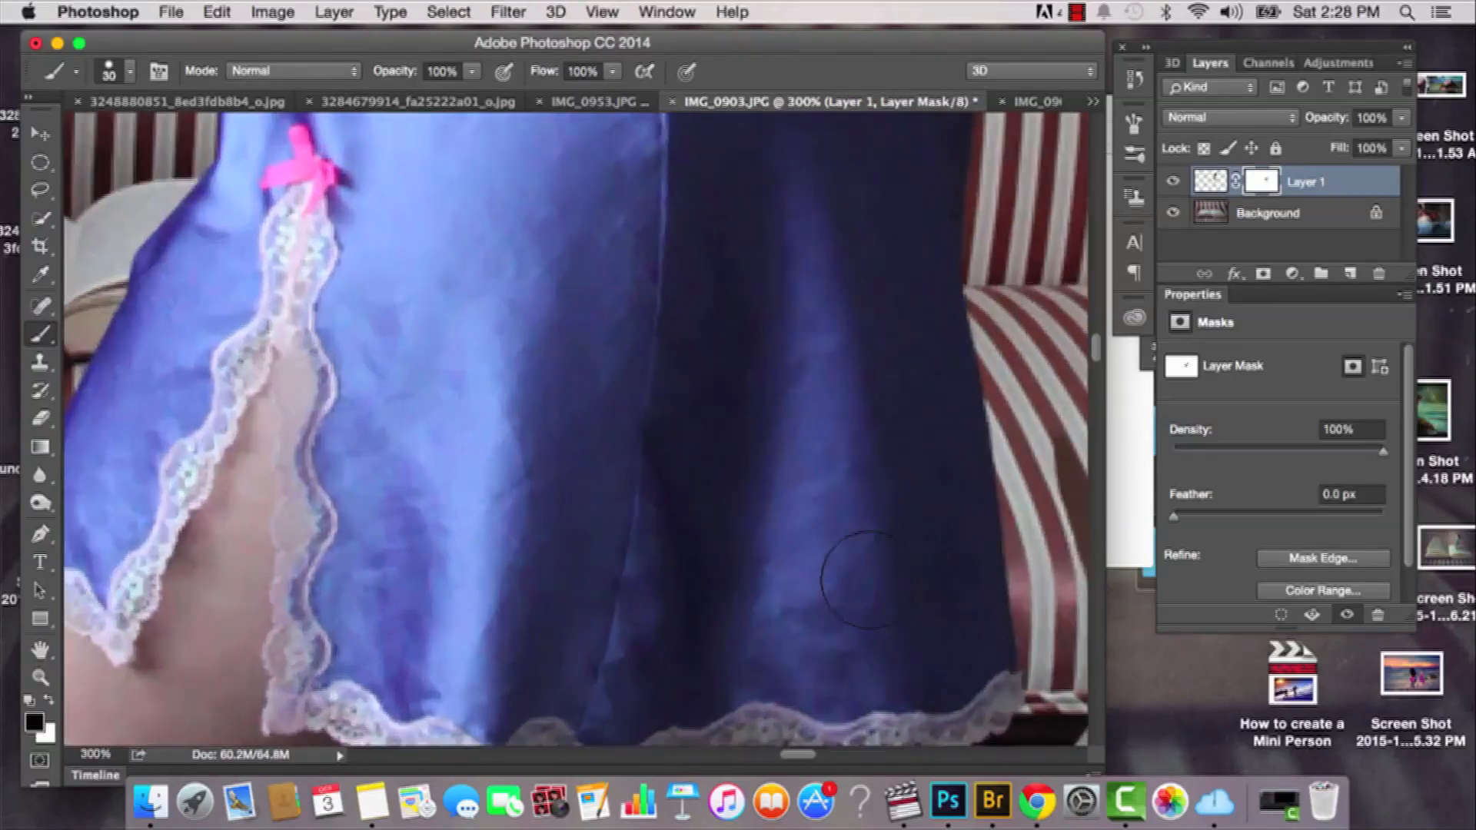
key("super+equal")
left_click_drag(760, 239, 665, 177)
key("bracketleft")
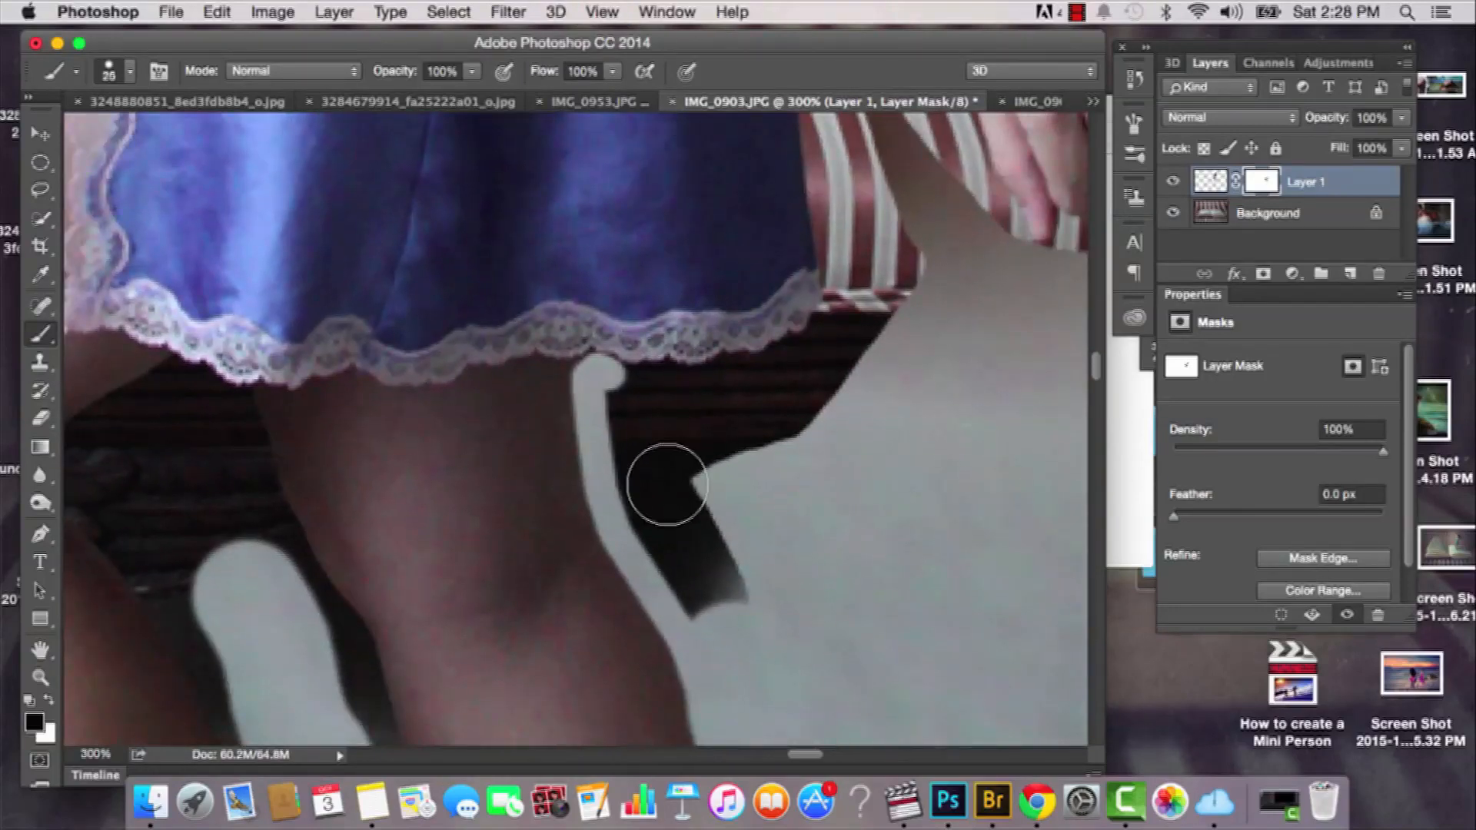
mouse_move(718, 642)
left_mouse_down()
mouse_move(660, 523)
mouse_move(791, 622)
mouse_move(689, 477)
mouse_move(647, 460)
mouse_move(641, 496)
mouse_move(618, 409)
mouse_move(654, 417)
mouse_move(621, 411)
left_mouse_up()
Step: Reduce the brush to 7 px and mask out the dark sofa wood directly beneath the dress's lace hem, following the lace edge
key("bracketleft")
key("bracketleft")
key("bracketleft")
key("bracketleft")
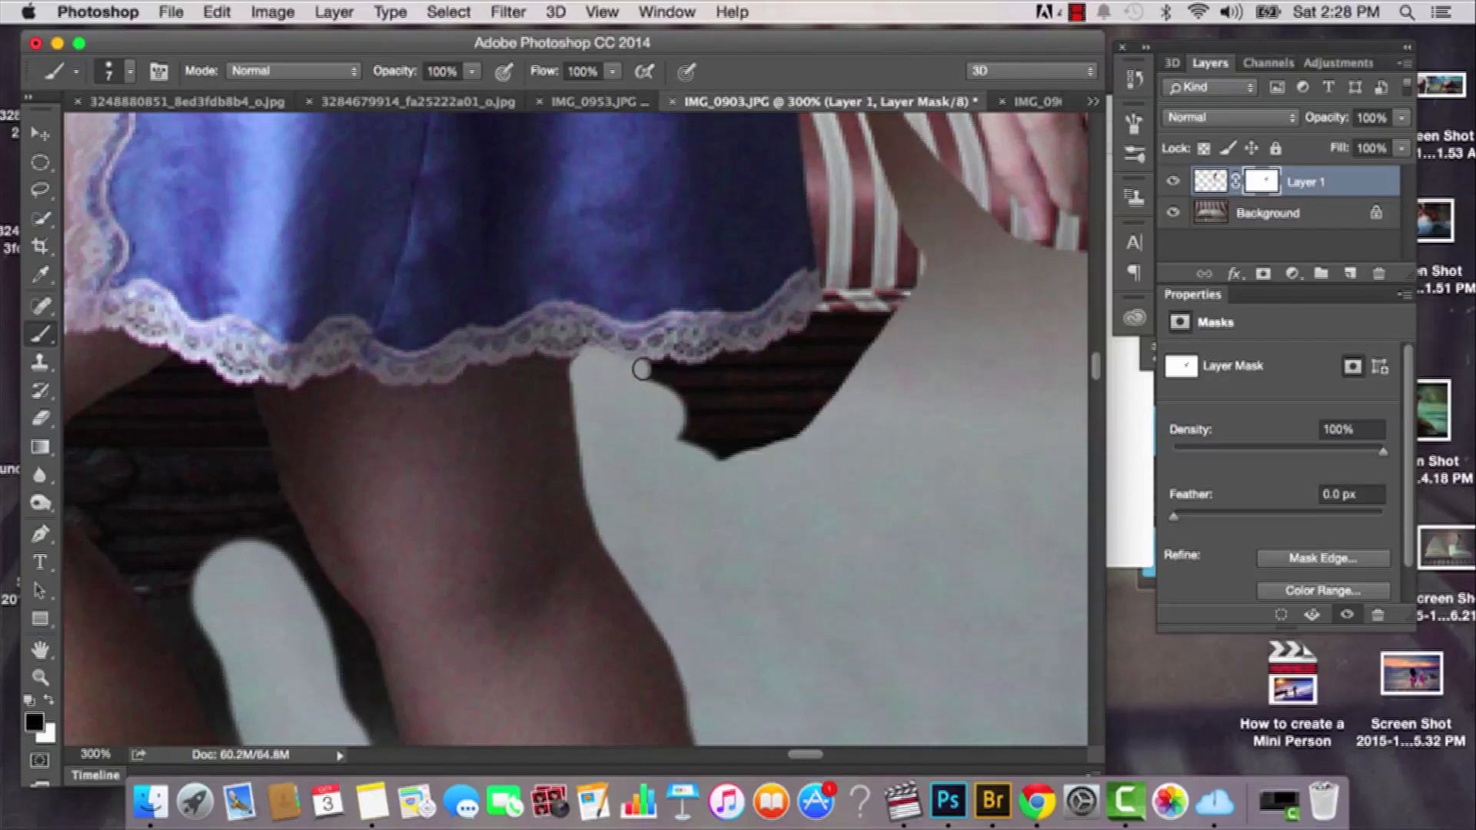
mouse_move(646, 368)
left_mouse_down()
mouse_move(698, 374)
mouse_move(654, 384)
mouse_move(696, 413)
mouse_move(642, 395)
mouse_move(711, 455)
mouse_move(668, 427)
mouse_move(774, 471)
mouse_move(721, 460)
mouse_move(830, 452)
mouse_move(716, 449)
mouse_move(813, 439)
mouse_move(705, 427)
left_mouse_up()
key("bracketright")
key("bracketleft")
key("bracketleft")
key("bracketleft")
key("bracketleft")
key("bracketleft")
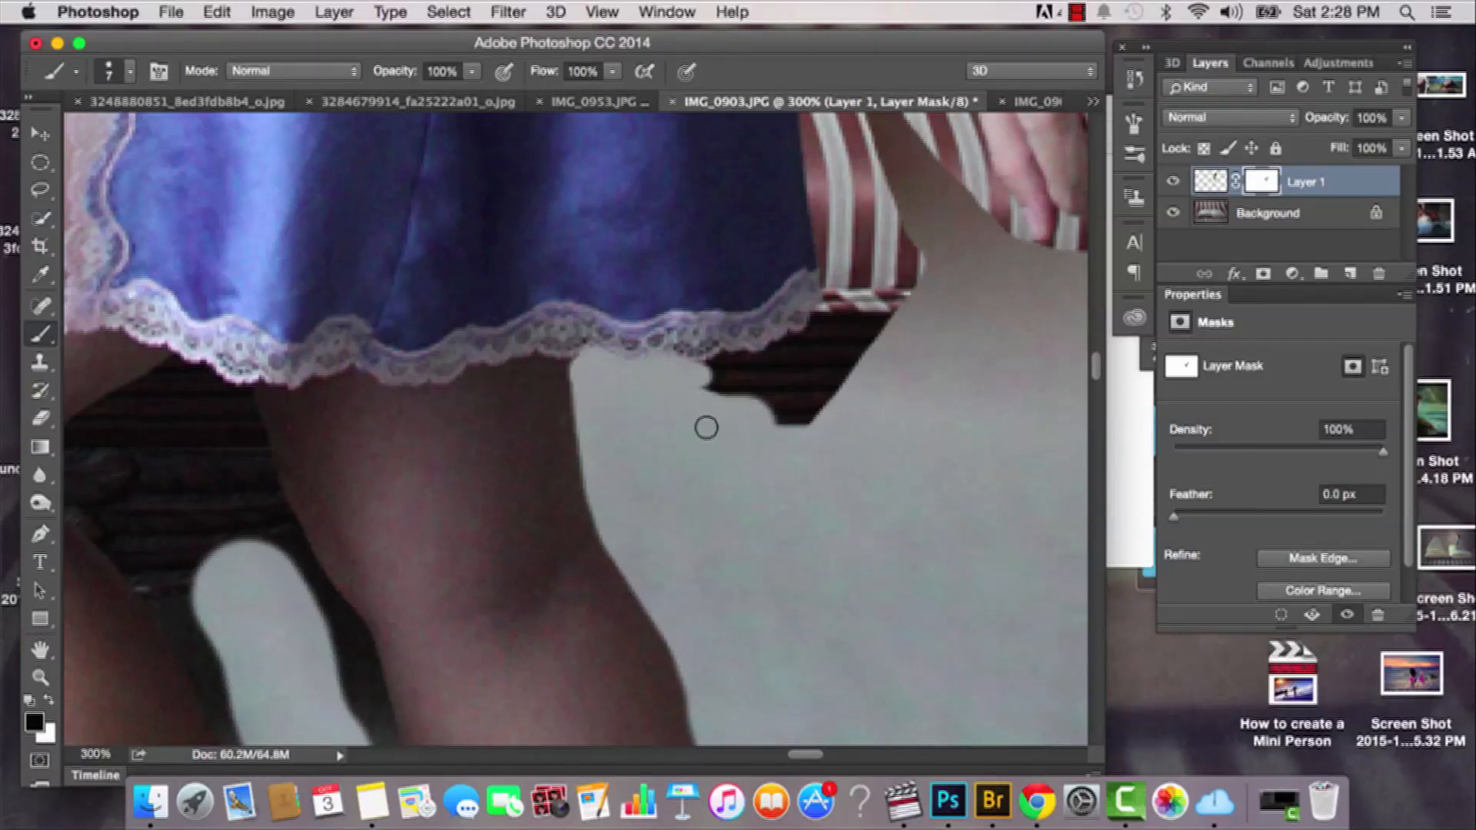
left_click_drag(722, 390, 726, 379)
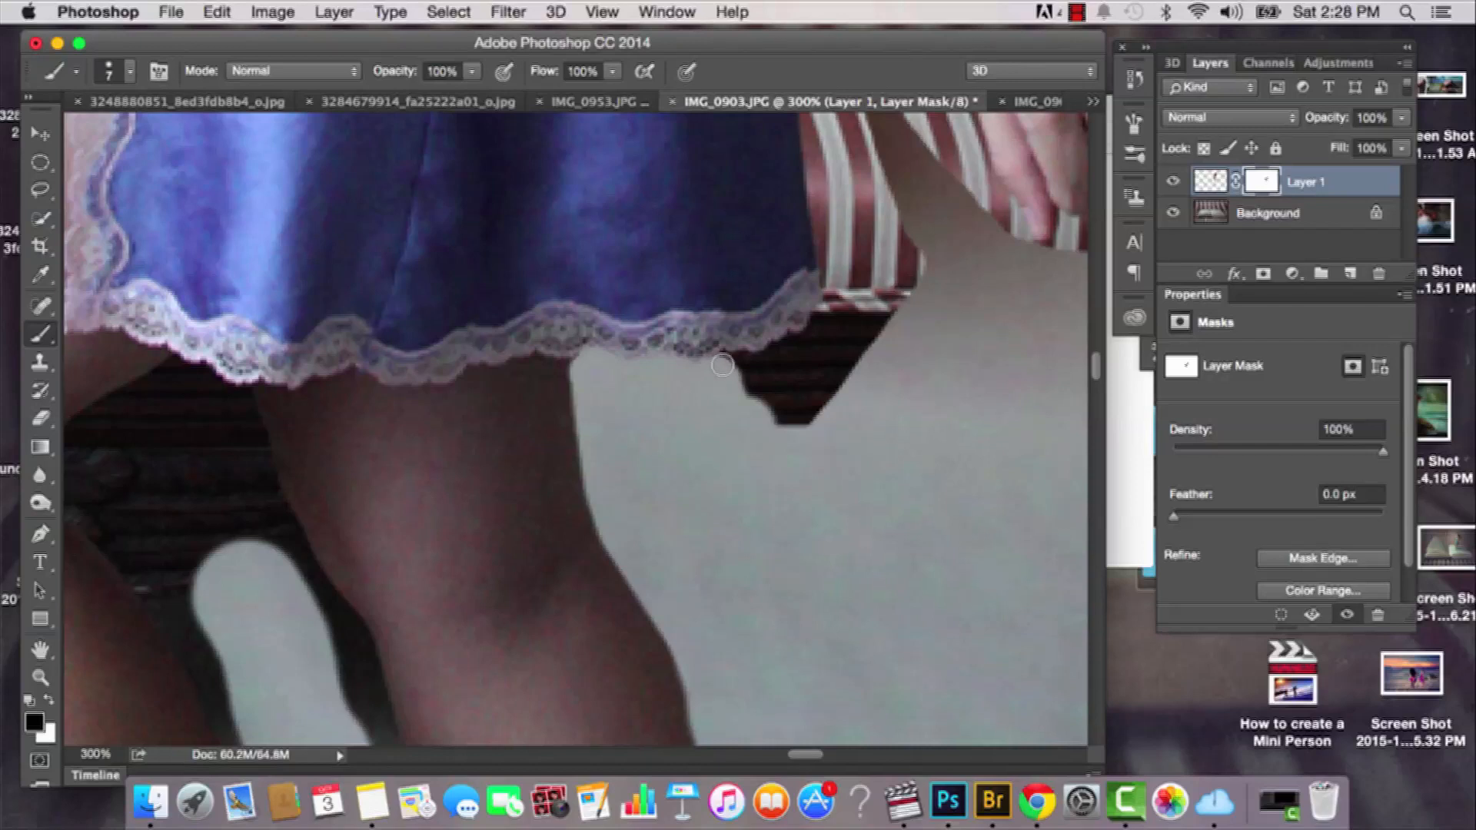
left_click_drag(730, 361, 768, 362)
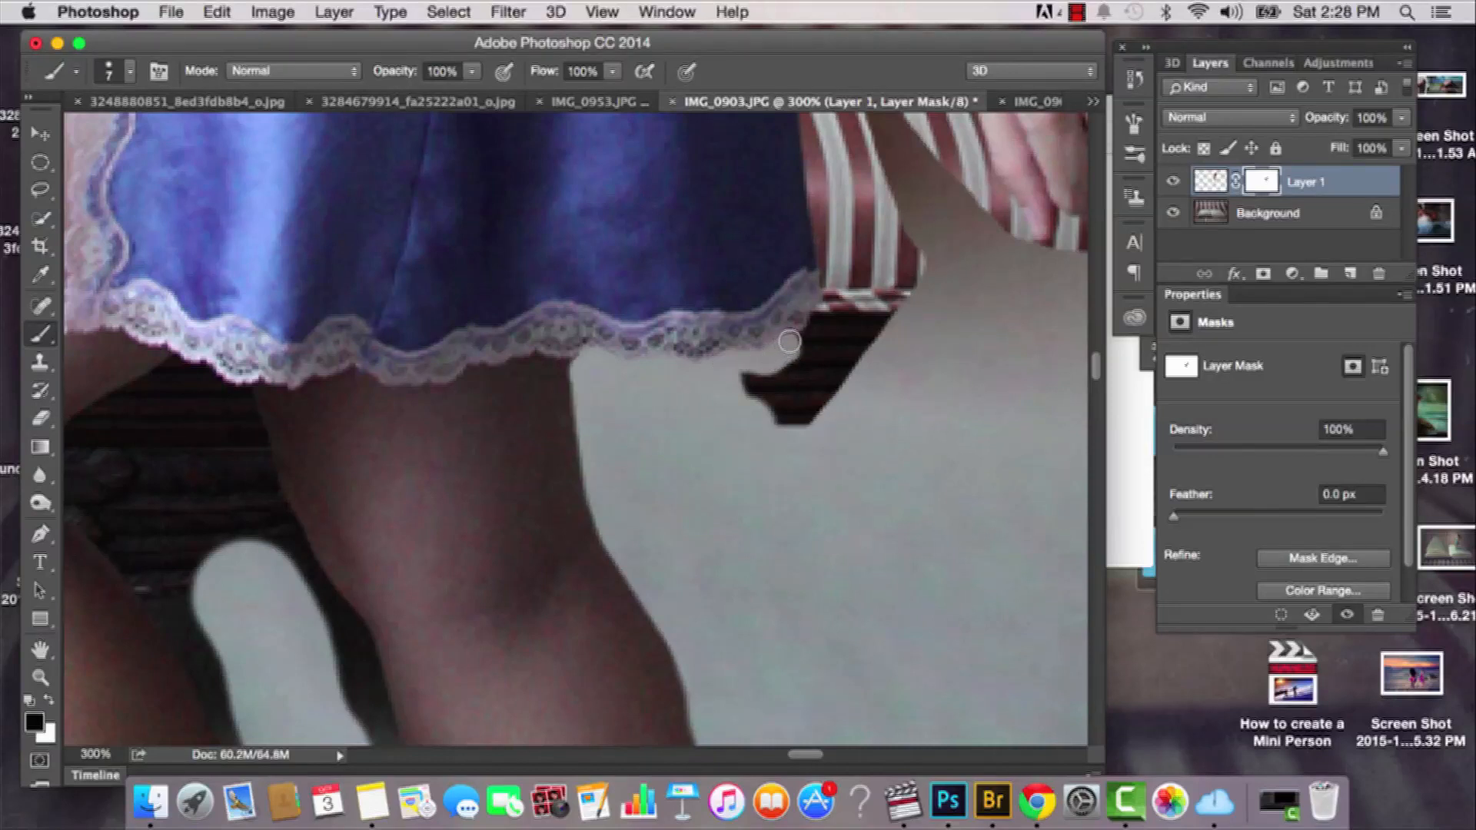
Step: Mask out the remaining dark sofa wood and seat edge around the outer corner of the lace hem
left_click_drag(813, 332, 829, 276)
mouse_move(833, 330)
left_mouse_down()
mouse_move(736, 381)
mouse_move(796, 377)
mouse_move(747, 403)
mouse_move(818, 372)
mouse_move(765, 412)
mouse_move(847, 357)
mouse_move(785, 430)
mouse_move(878, 348)
mouse_move(801, 435)
left_mouse_up()
left_click_drag(880, 306, 701, 507)
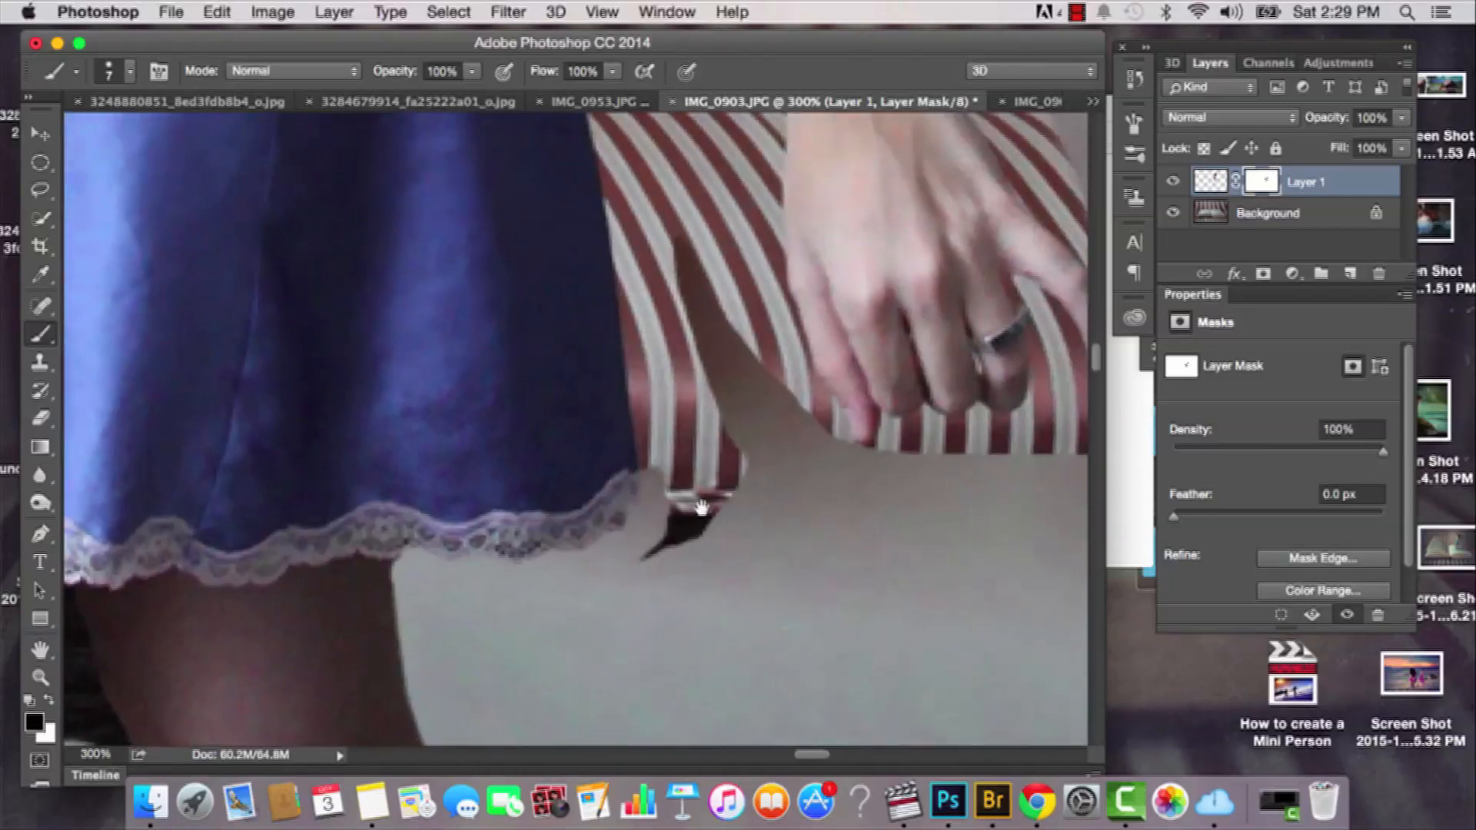
mouse_move(623, 582)
left_mouse_down()
mouse_move(706, 506)
mouse_move(698, 483)
mouse_move(731, 486)
mouse_move(741, 455)
mouse_move(744, 489)
mouse_move(723, 412)
mouse_move(717, 515)
mouse_move(685, 447)
mouse_move(676, 523)
mouse_move(665, 438)
left_mouse_up()
left_click_drag(676, 503, 678, 518)
Step: Enlarge the brush to 20 px and mask out the striped seat along the lower side of the dress above the hem
scroll(678, 517, "up", 3)
key("bracketright")
key("bracketright")
key("bracketright")
key("bracketright")
key("bracketright")
left_click(674, 567)
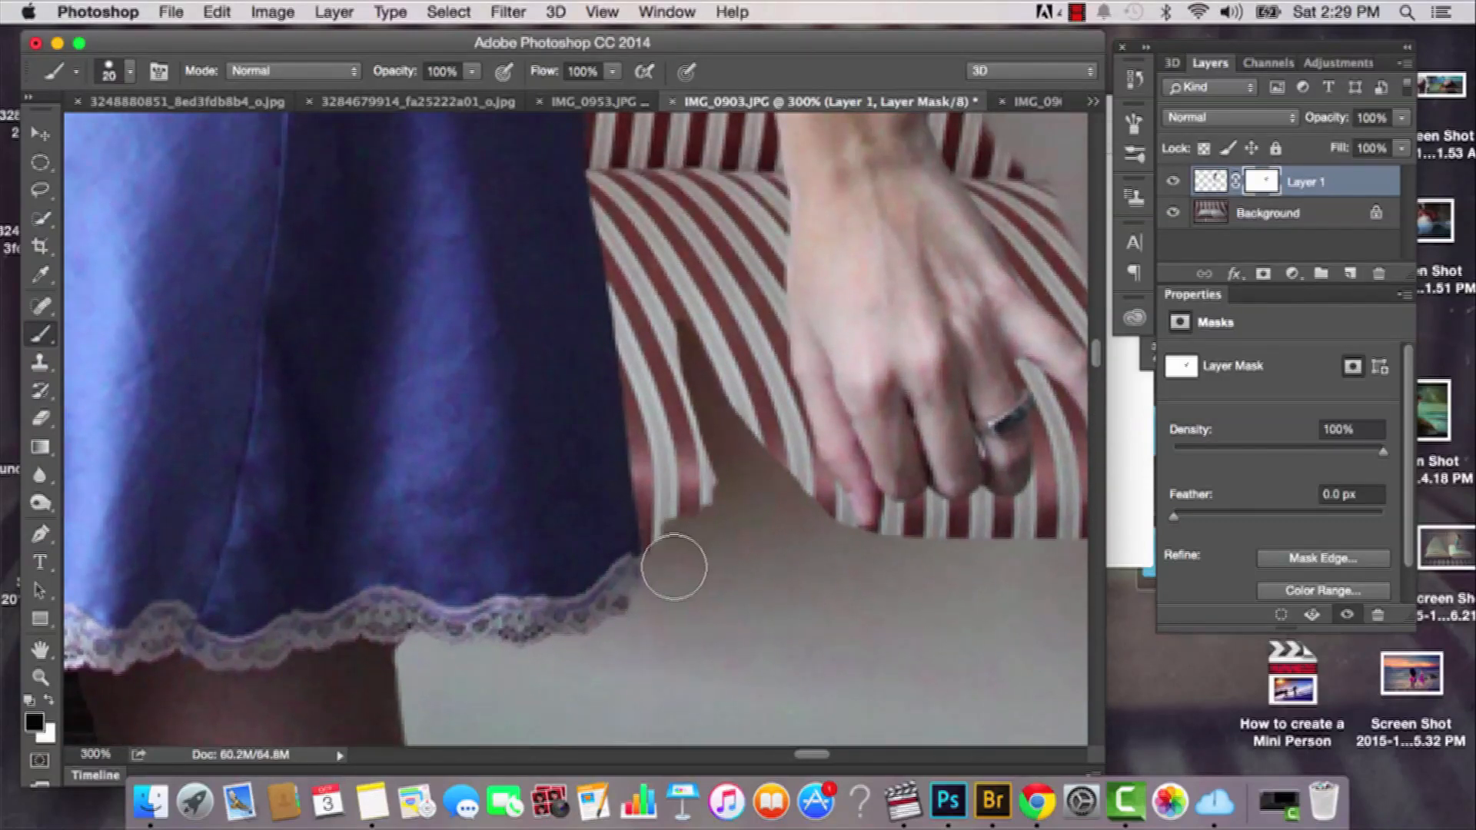
left_click_drag(649, 419, 655, 418)
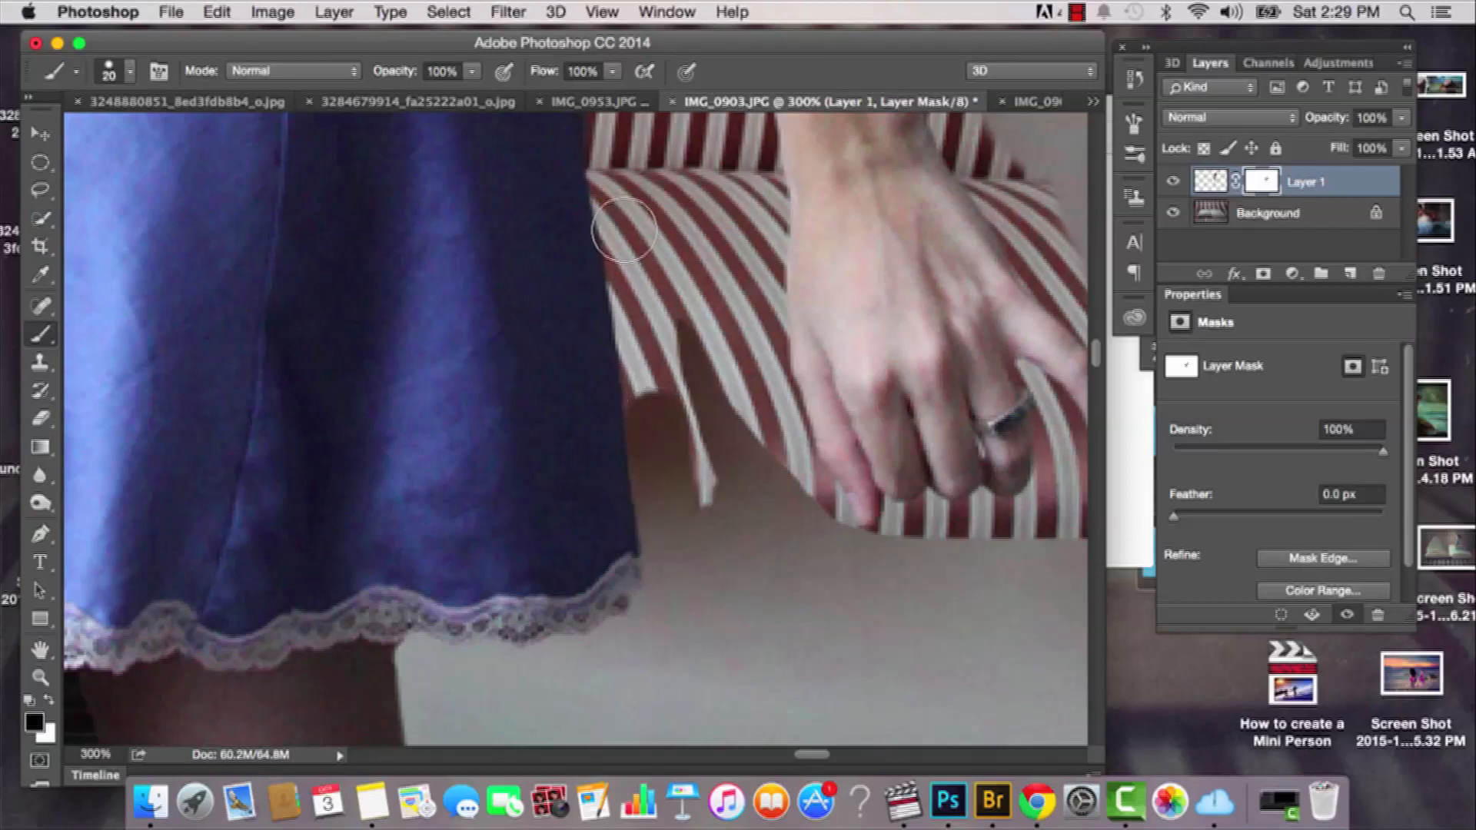
Step: Mask out the striped sofa backrest along the dress's side, working from the hip up toward the waist beside the arm
scroll(638, 384, "up", 10)
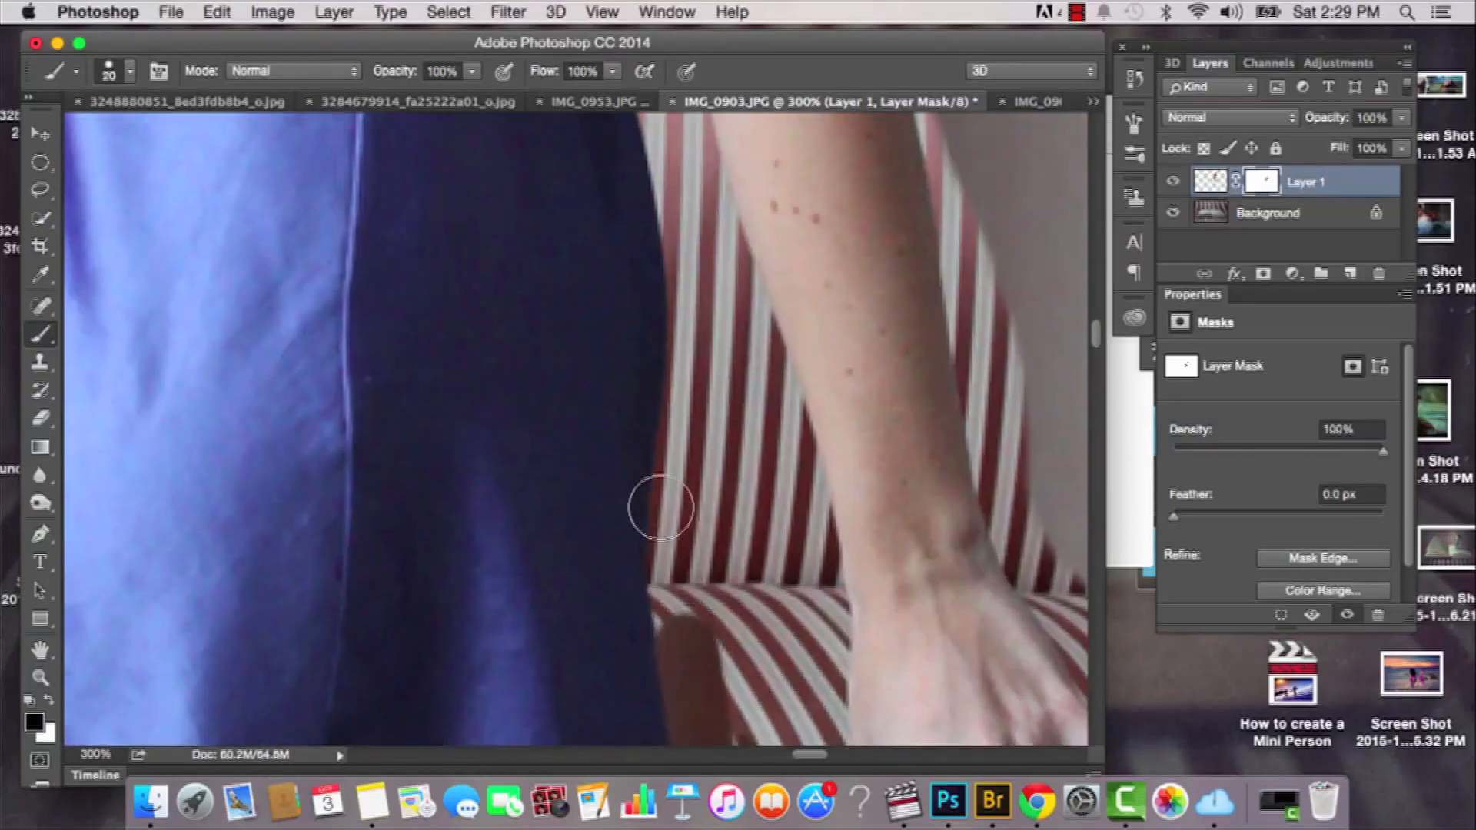
left_click_drag(676, 496, 679, 608)
left_click_drag(670, 534, 690, 636)
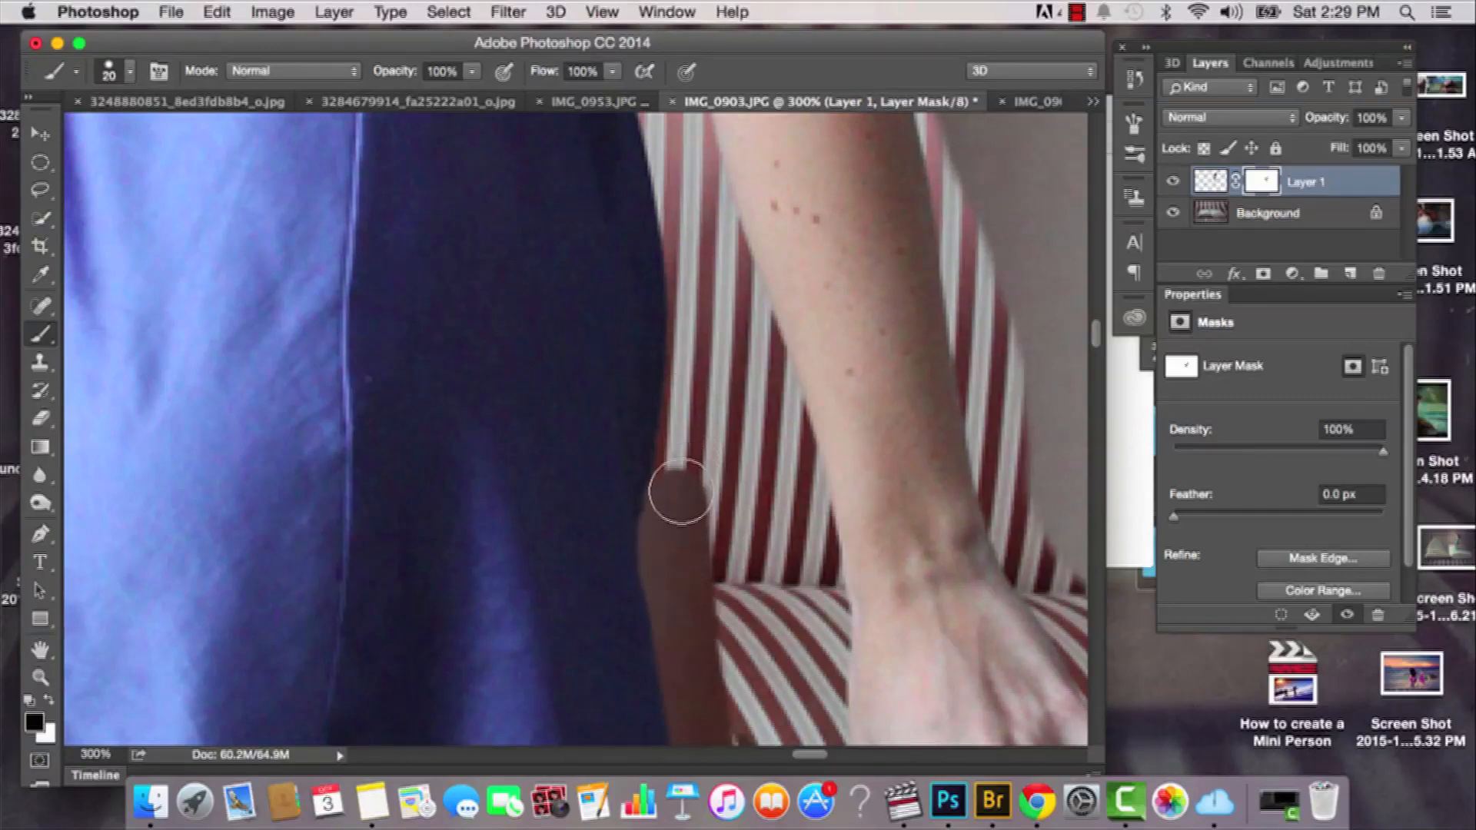
left_click_drag(671, 498, 685, 362)
mouse_move(687, 234)
left_mouse_down()
mouse_move(693, 338)
mouse_move(777, 458)
mouse_move(748, 359)
mouse_move(843, 632)
left_mouse_up()
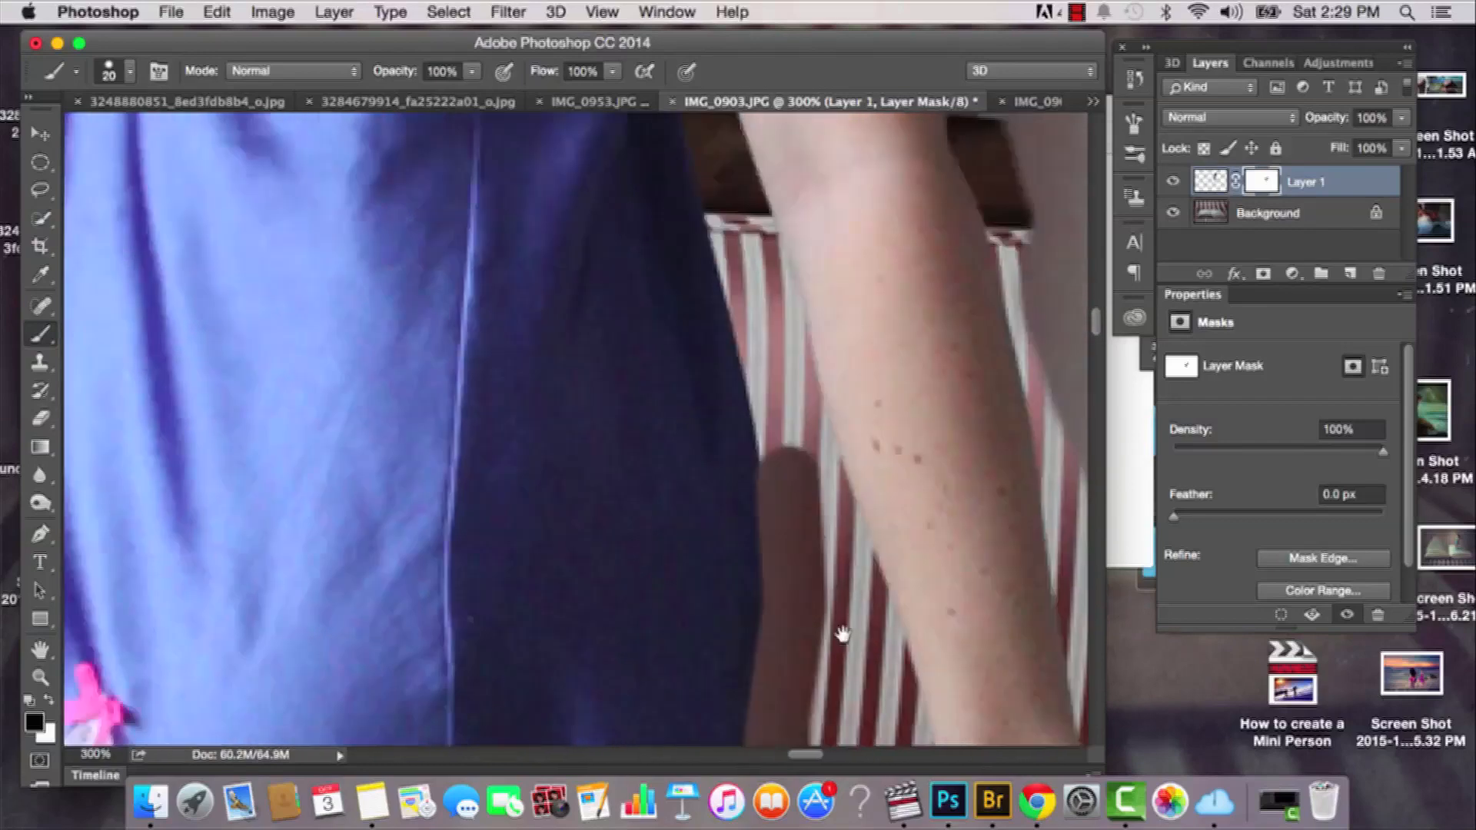
left_click(828, 529)
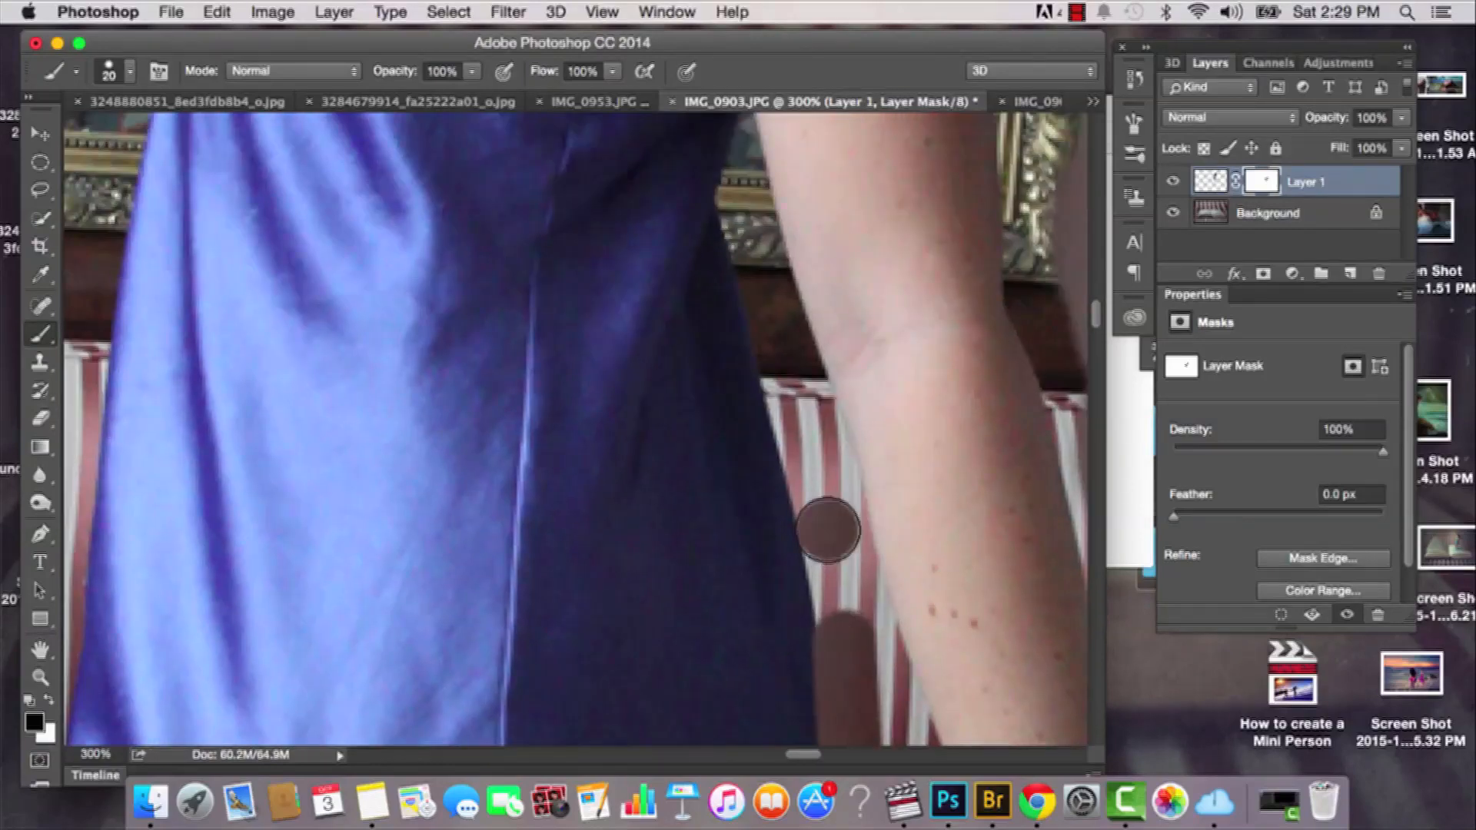
left_click(843, 591, "shift")
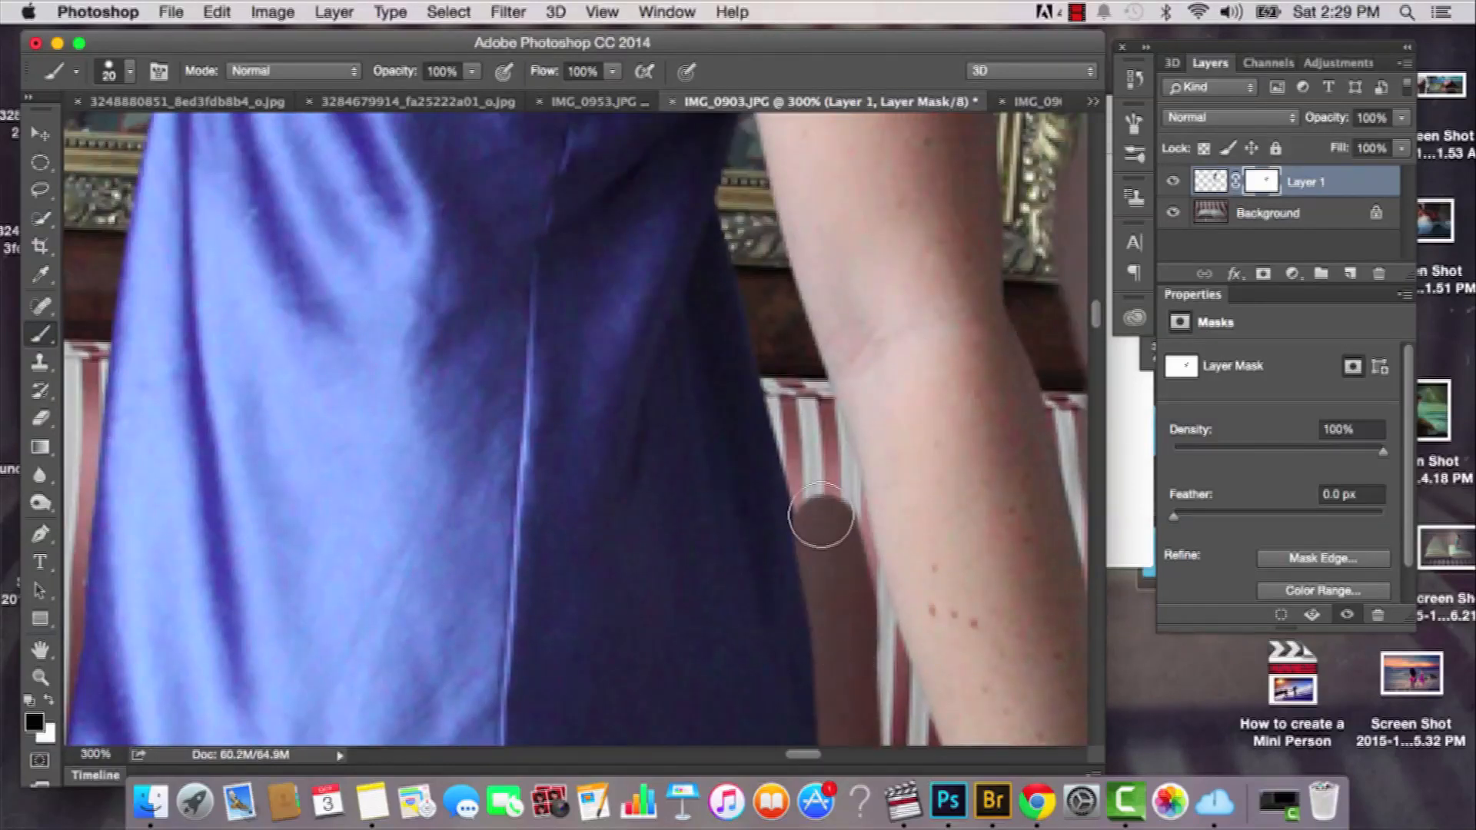
left_click(790, 379, "shift")
Step: Shrink the brush to 8, then 5 px to mask out the gap between dress waist and arm, then touch up the inner arm edge
key("bracketleft")
key("bracketleft")
left_click_drag(789, 378, 787, 483)
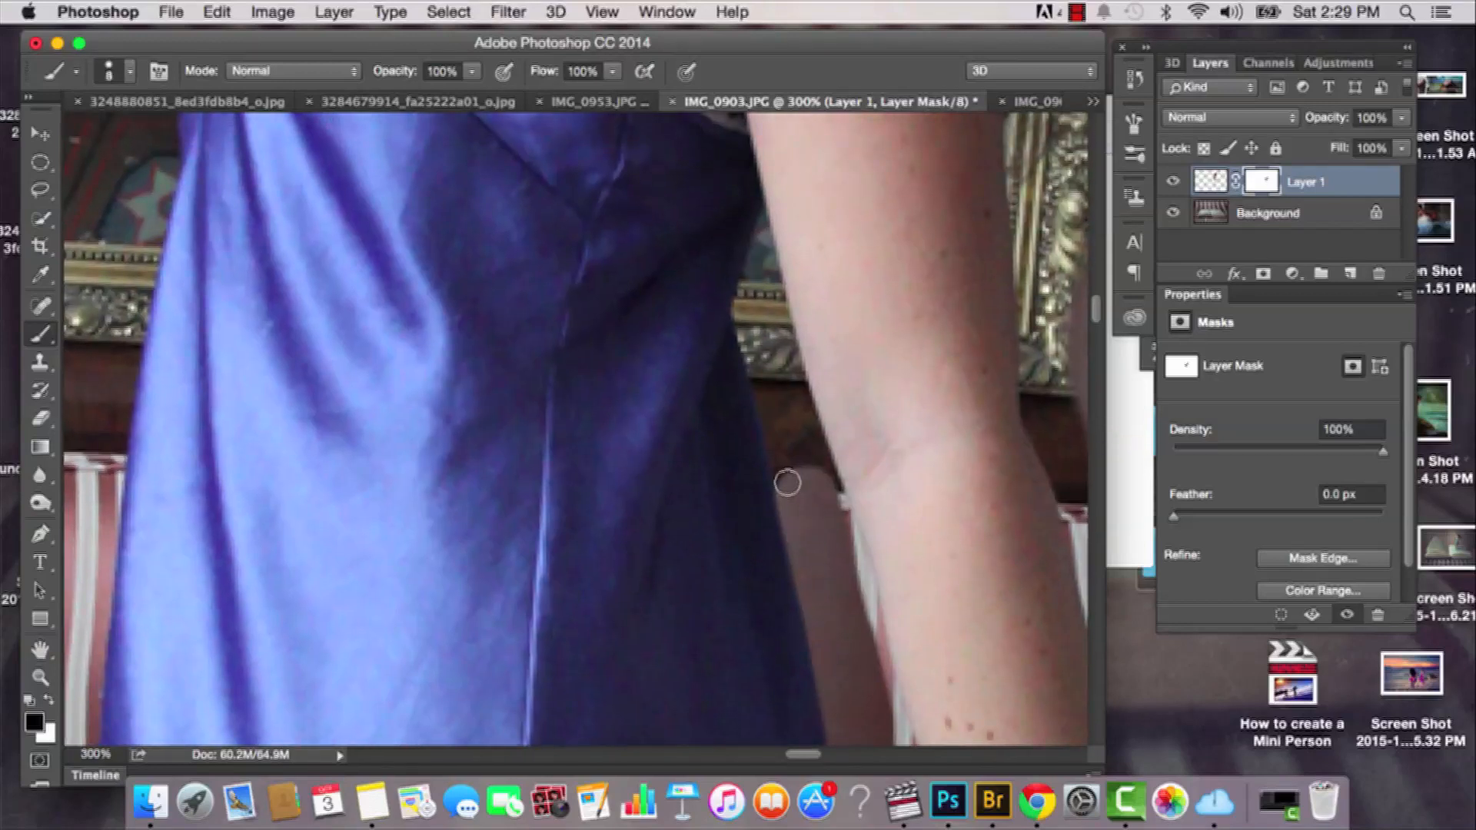
left_click(774, 428, "shift")
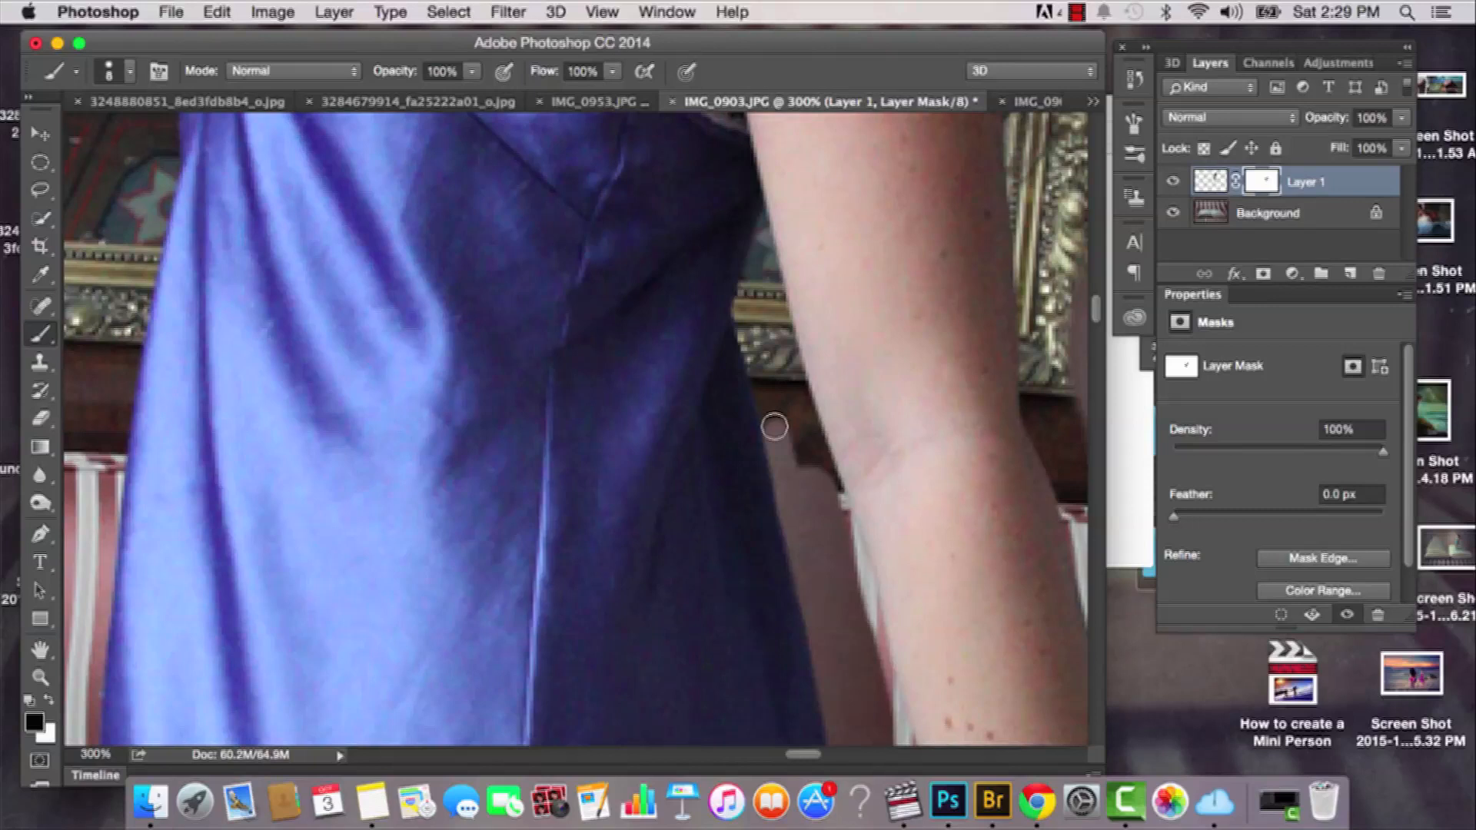
left_click(746, 336, "shift")
left_click(742, 310, "shift")
left_click(754, 264, "shift")
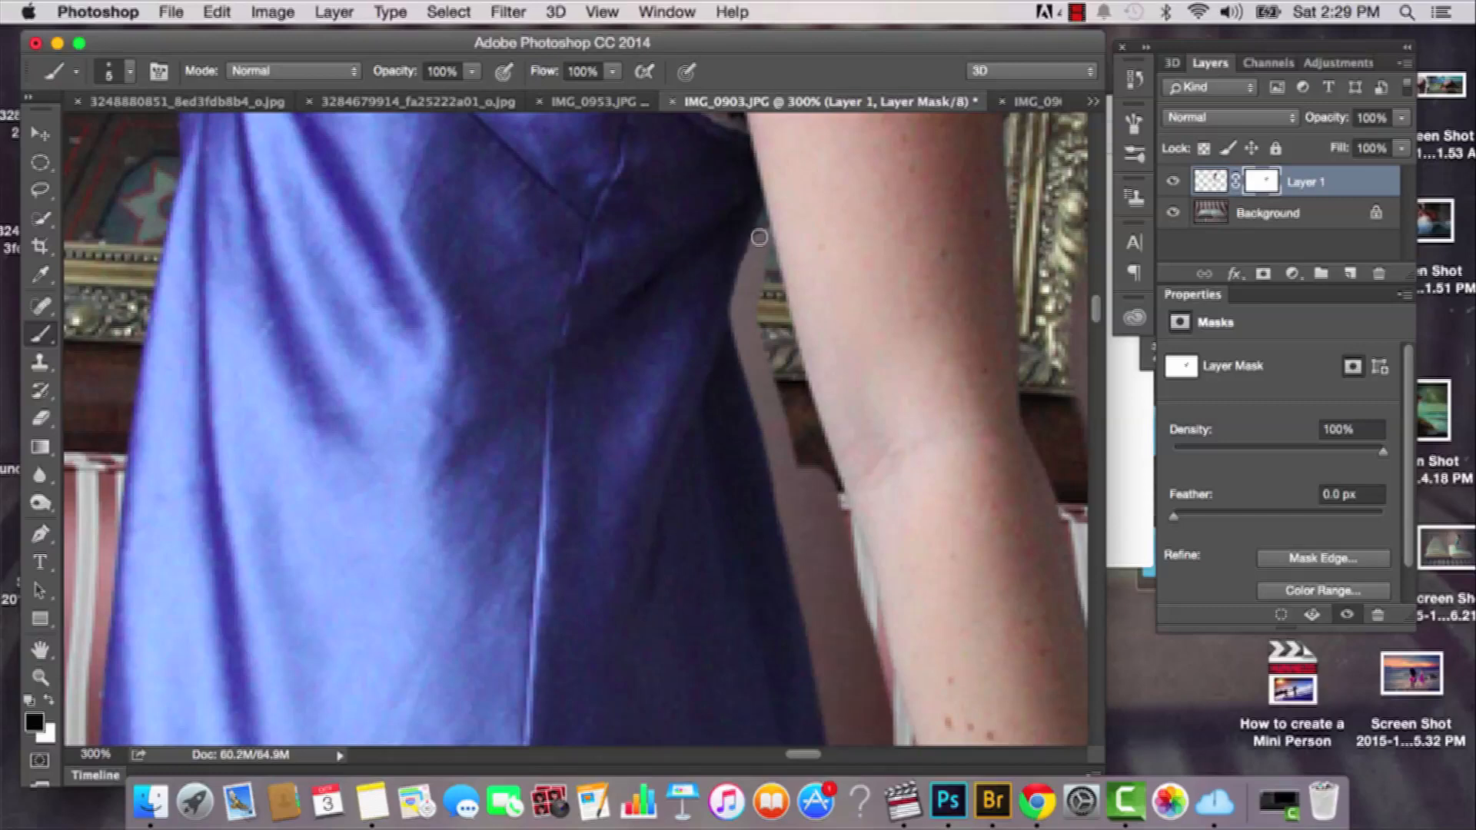
key("x")
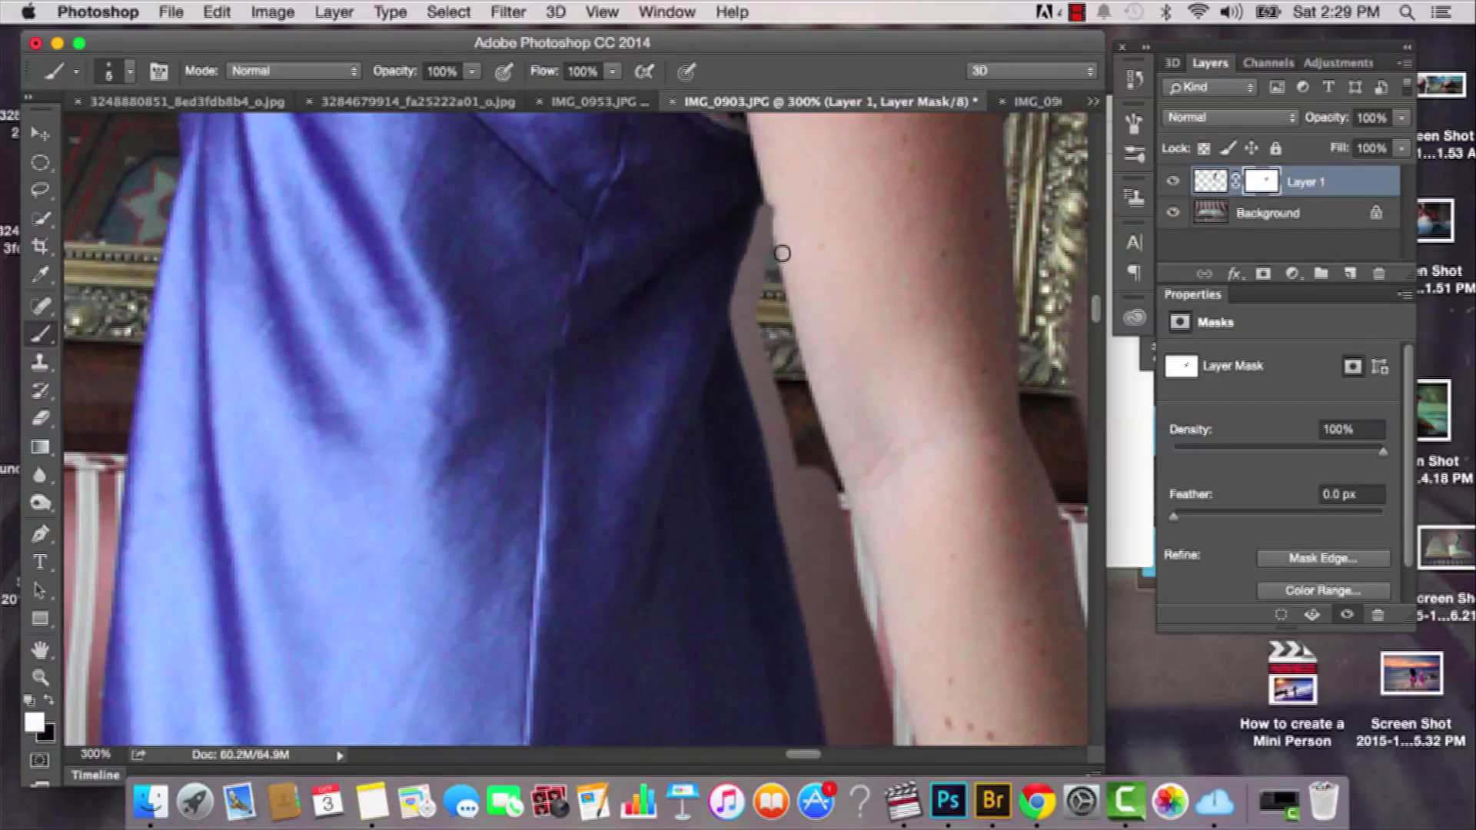
left_click_drag(773, 202, 807, 500)
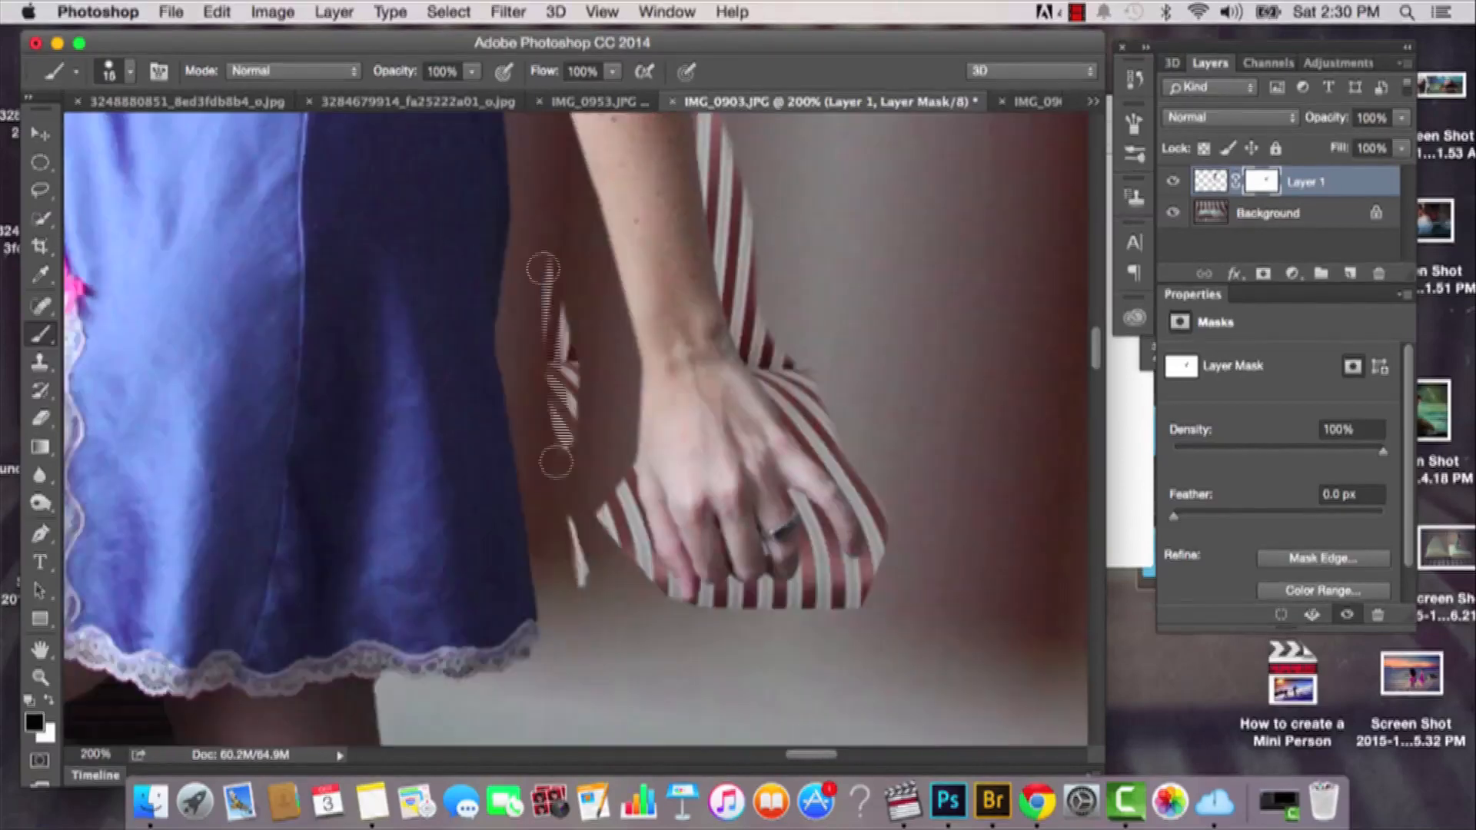
Step: Mask out the striped sofa remnants between the dress and hand and around the fingers, using a finer brush near the fingertips
mouse_move(556, 462)
left_mouse_down()
mouse_move(652, 566)
mouse_move(711, 596)
mouse_move(775, 590)
mouse_move(830, 536)
mouse_move(803, 514)
left_mouse_up()
key("bracketleft")
key("bracketleft")
key("bracketleft")
key("bracketleft")
key("bracketleft")
key("bracketleft")
key("bracketleft")
key("bracketleft")
left_click_drag(767, 565, 767, 522)
key("x")
key("super+z")
key("x")
Step: Enlarge the brush and mask out the striped backrest along the outer side of the hand and forearm
key("bracketright")
key("bracketright")
key("bracketright")
key("bracketright")
key("bracketright")
key("bracketright")
key("bracketright")
key("bracketright")
mouse_move(878, 547)
left_mouse_down()
mouse_move(860, 492)
mouse_move(755, 369)
mouse_move(710, 222)
left_mouse_up()
Step: Enlarge the brush further and mask out the remaining room background around the woman's body and the floor around her legs
key("super+minus")
scroll(691, 435, "up", 5)
key("bracketright")
key("bracketright")
key("bracketright")
key("bracketright")
key("bracketright")
key("bracketright")
scroll(692, 435, "up", 6)
mouse_move(692, 676)
left_mouse_down()
mouse_move(704, 495)
mouse_move(492, 158)
mouse_move(415, 360)
mouse_move(449, 269)
mouse_move(444, 357)
mouse_move(475, 388)
mouse_move(386, 472)
left_mouse_up()
key("super+z")
key("x")
key("x")
key("bracketright")
scroll(386, 472, "down", 10)
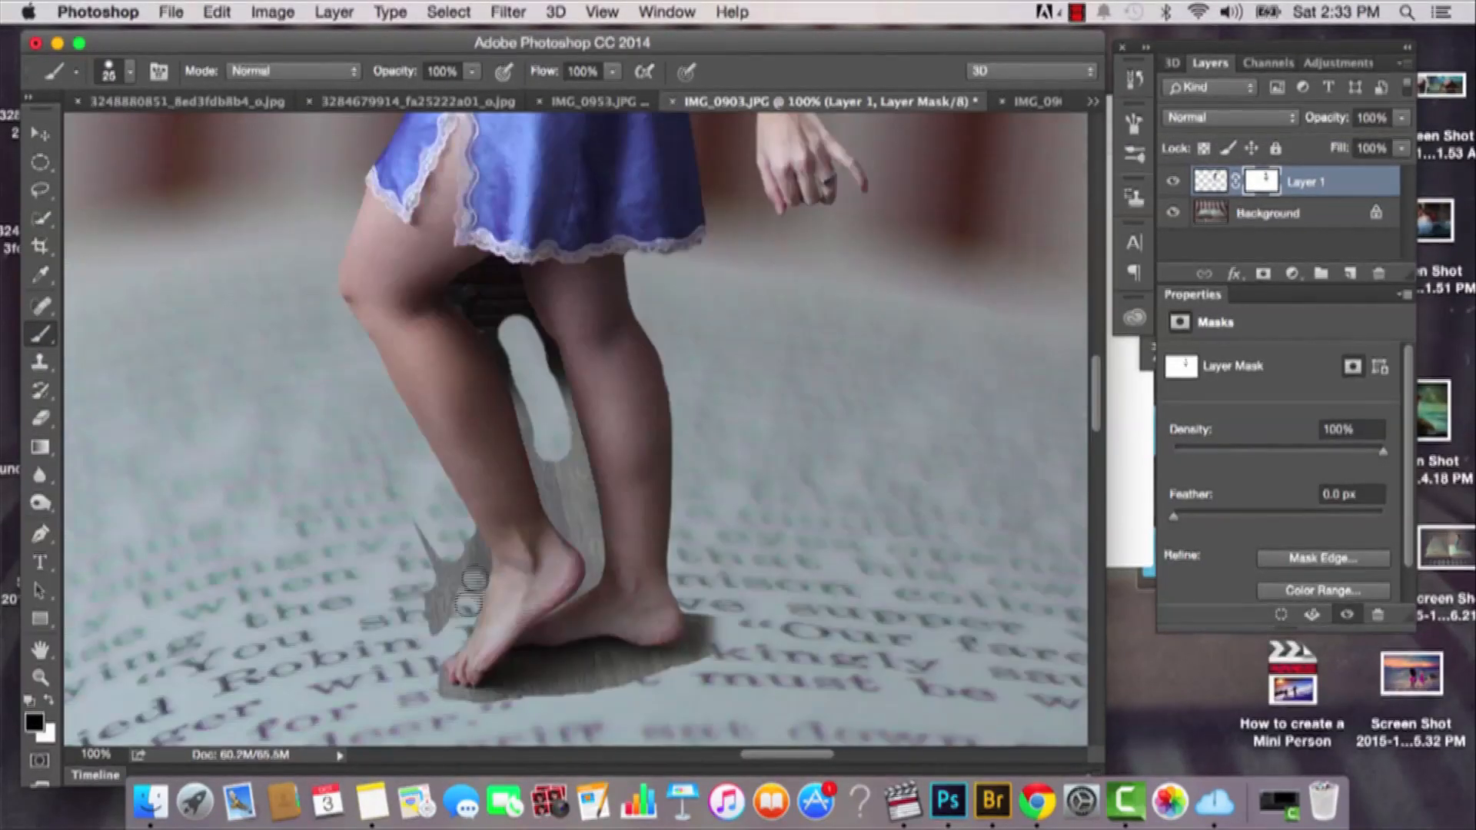
Step: Mask out the floor patches beside the raised foot and between the lower legs
mouse_move(475, 578)
left_mouse_down()
mouse_move(437, 667)
mouse_move(470, 698)
left_mouse_up()
left_click_drag(478, 567, 481, 539)
mouse_move(566, 515)
left_mouse_down()
mouse_move(462, 281)
mouse_move(523, 322)
mouse_move(584, 568)
mouse_move(608, 565)
mouse_move(550, 610)
left_mouse_up()
key("bracketleft")
key("bracketleft")
key("bracketleft")
key("x")
key("super+z")
key("x")
Step: Clean up the mask around the feet with a 20 px brush, keeping a dark contact shadow beneath them
key("bracketright")
key("bracketright")
key("bracketright")
mouse_move(705, 599)
left_mouse_down()
mouse_move(701, 641)
mouse_move(492, 696)
mouse_move(699, 624)
left_mouse_up()
key("super+z")
key("x")
scroll(643, 588, "down", 3)
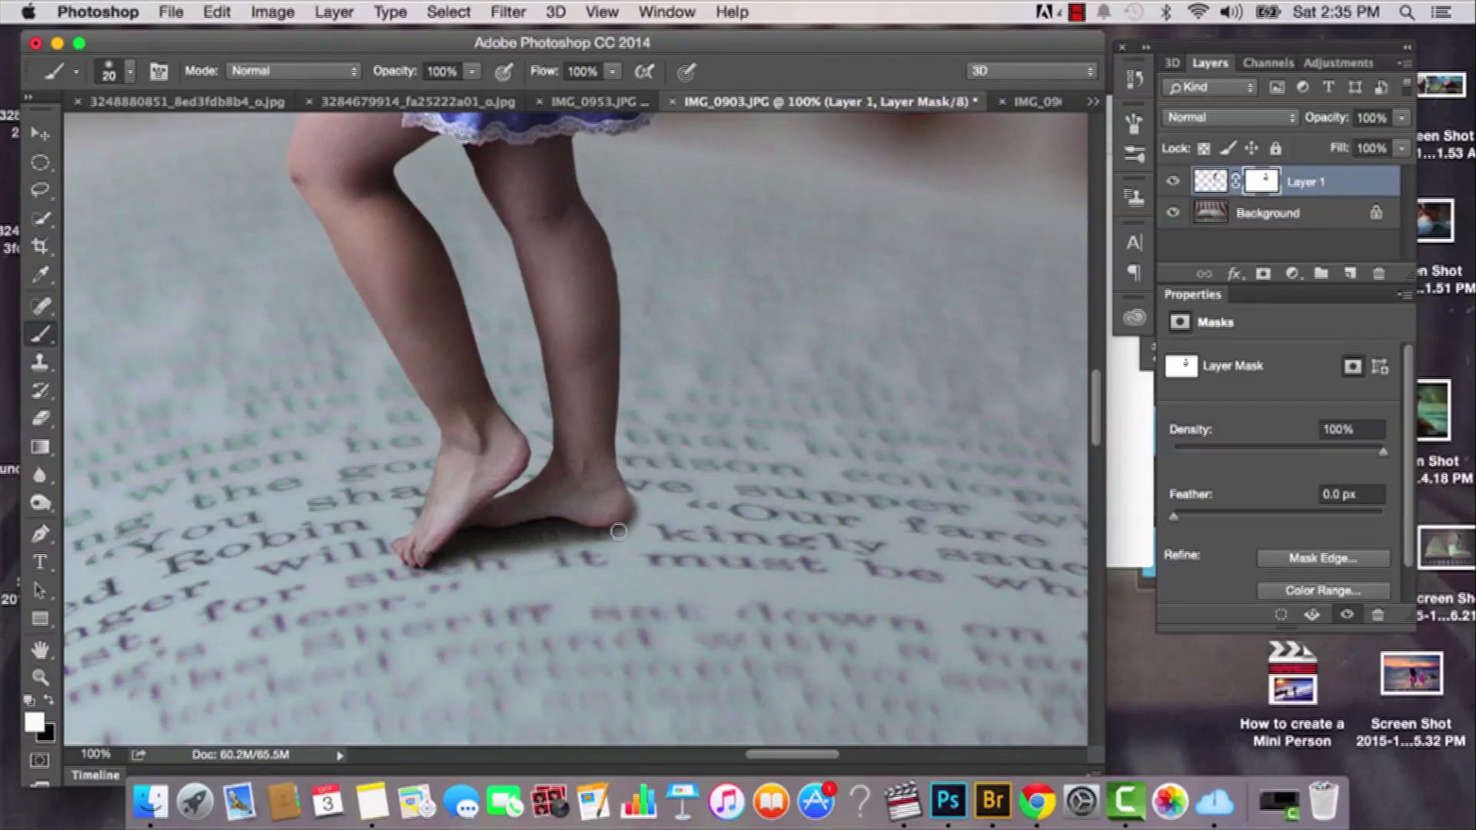
Step: Merge the visible layers and duplicate the merged background layer
left_click_drag(784, 382, 554, 411)
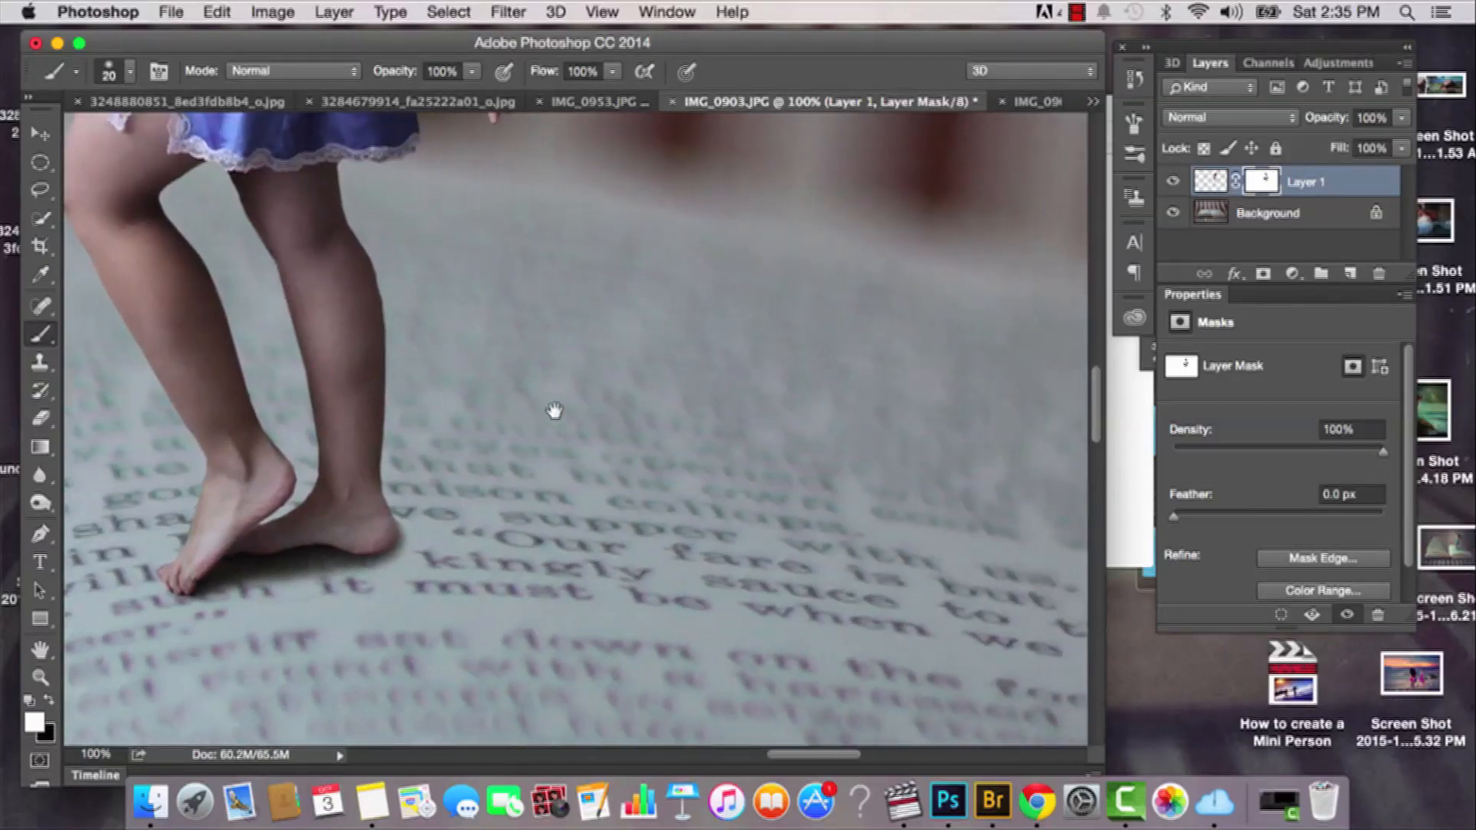
left_click_drag(264, 465, 623, 517)
key("super+minus")
key("super+minus")
scroll(623, 517, "up", 8)
scroll(607, 561, "down", 5)
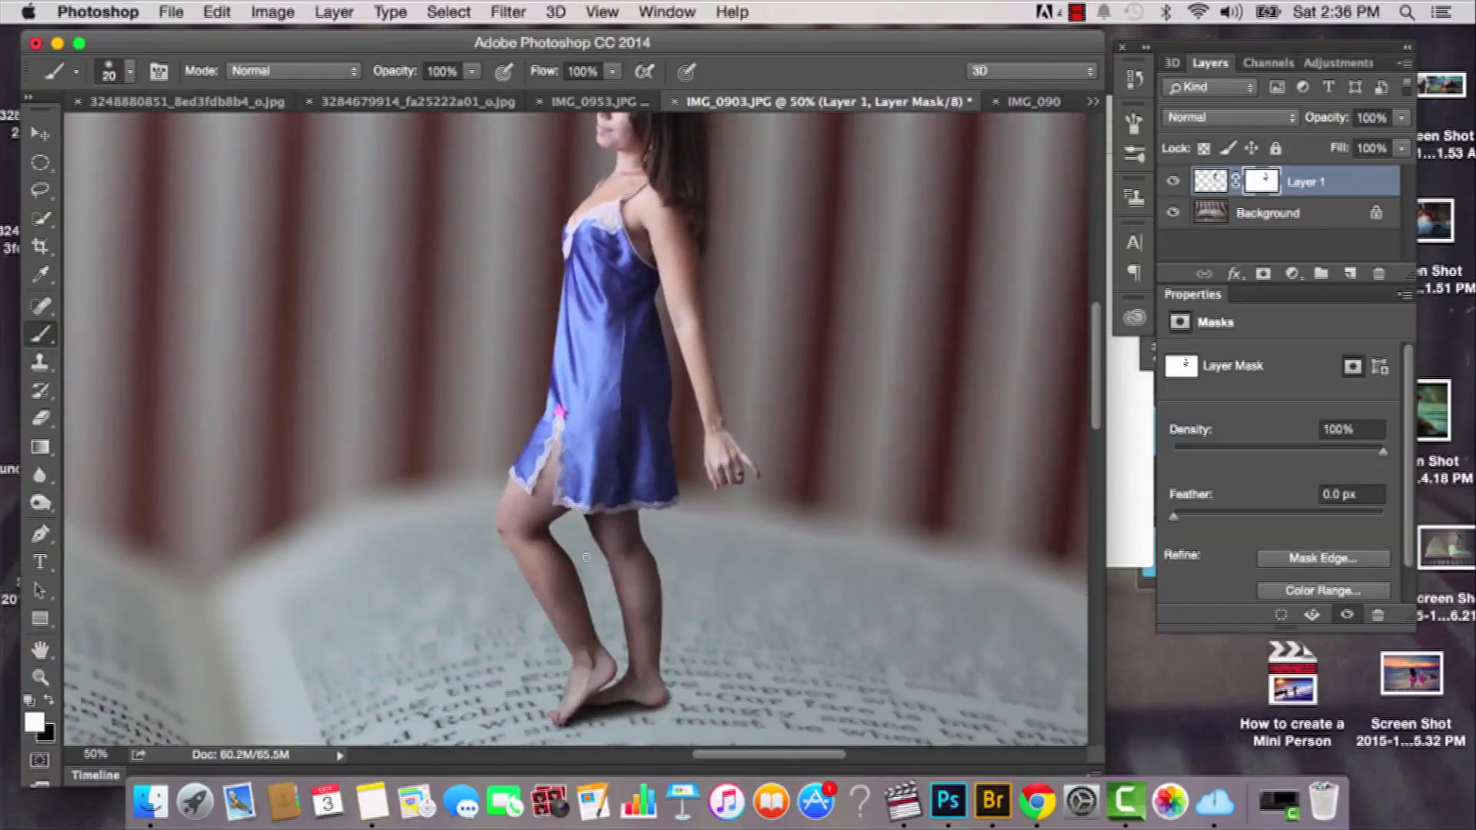
left_click(335, 9)
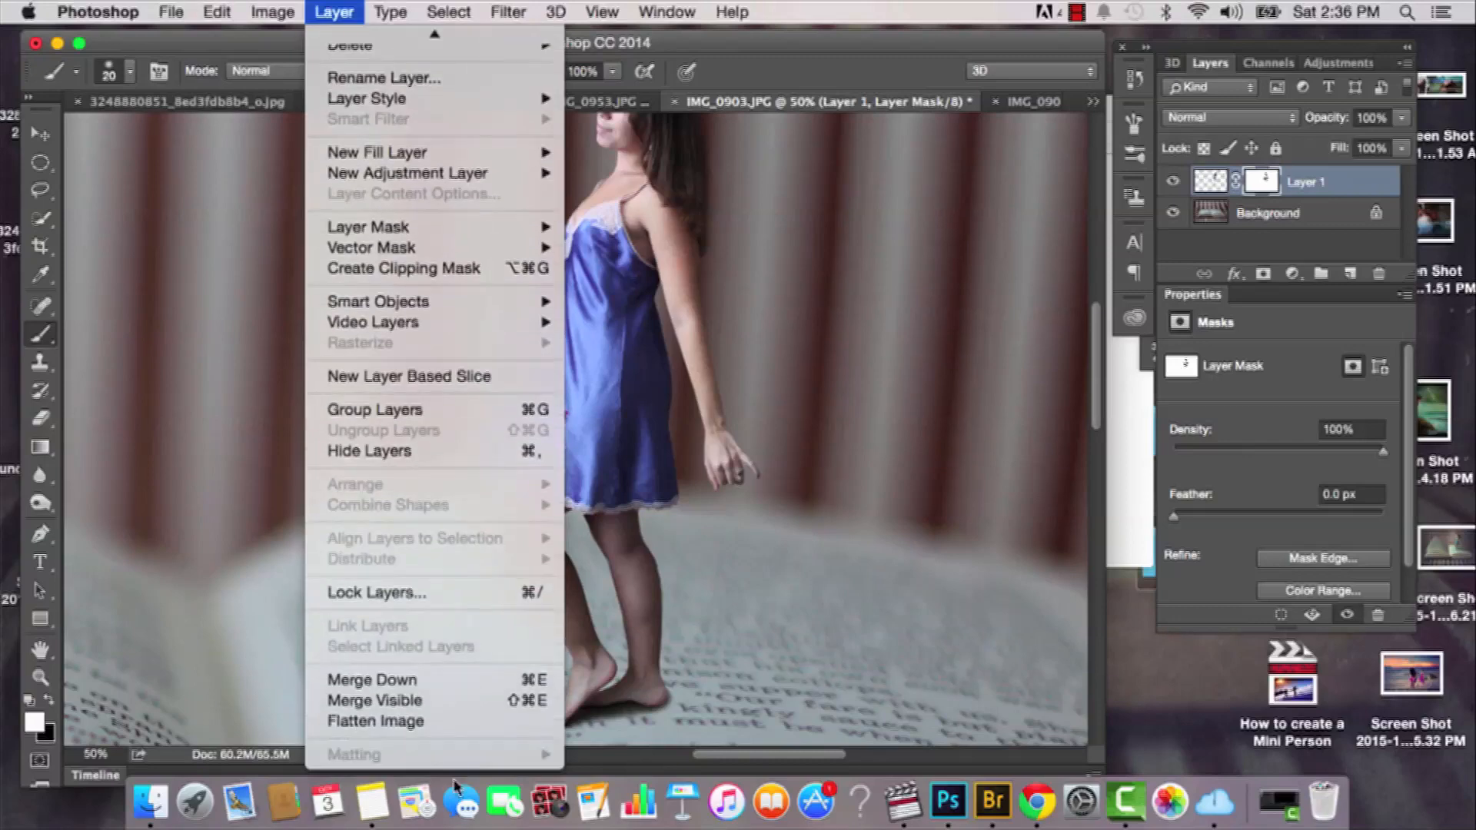
left_click(424, 701)
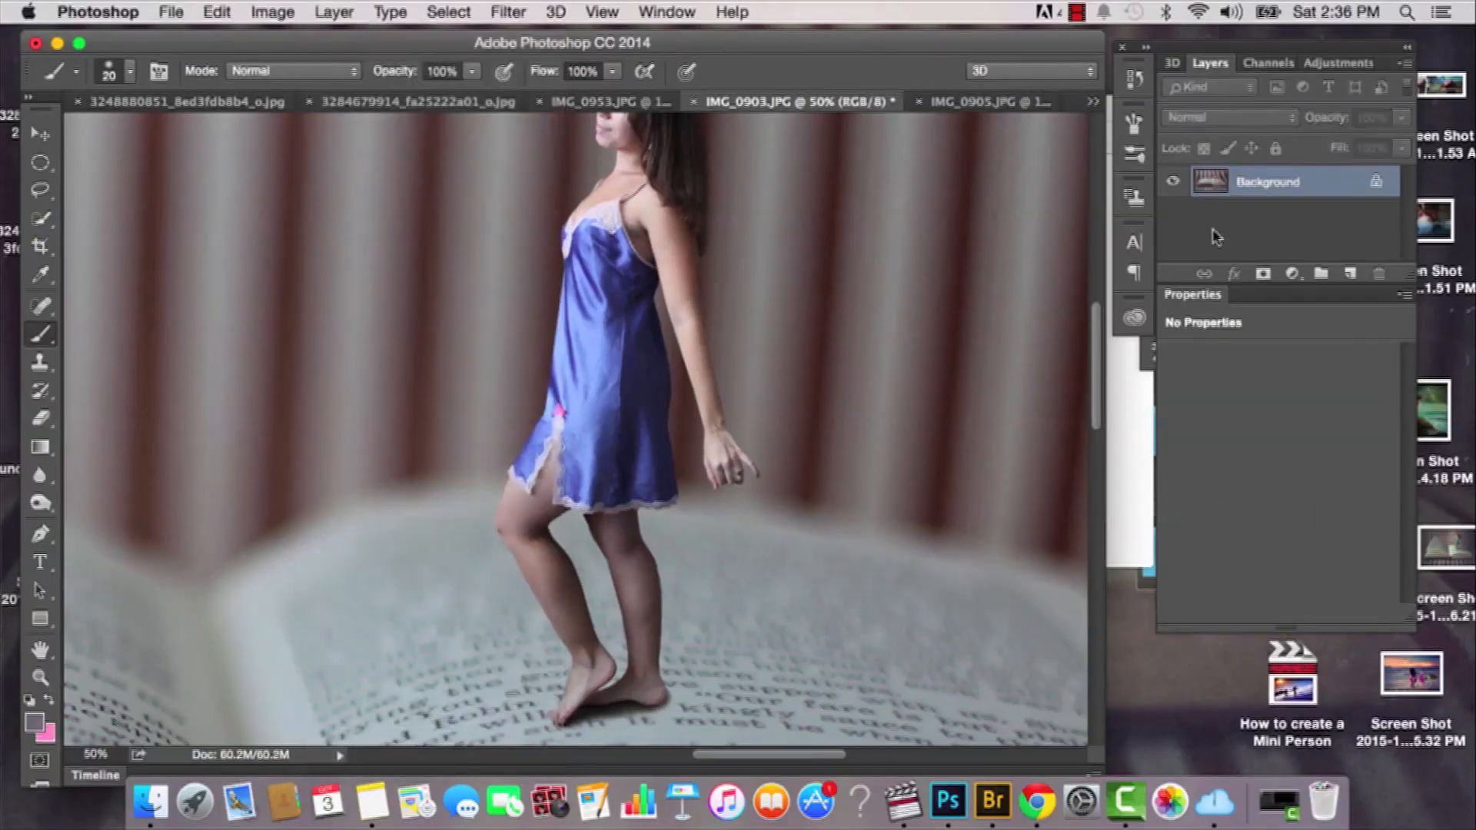
left_click_drag(1292, 182, 1350, 273)
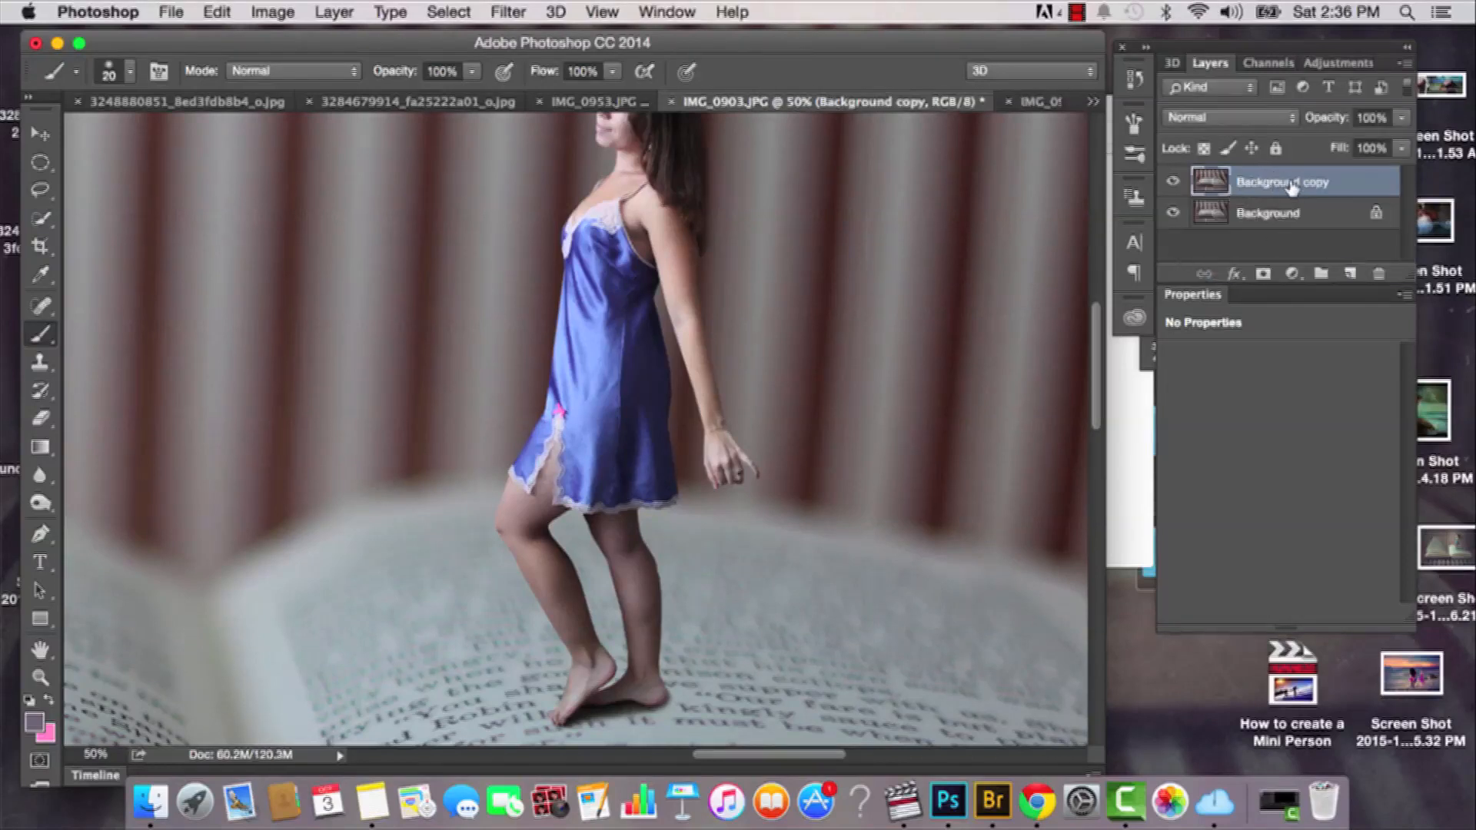
Step: Open Liquify on the duplicated layer and reshape the outstretched little finger with a size 47 brush
left_click(528, 11)
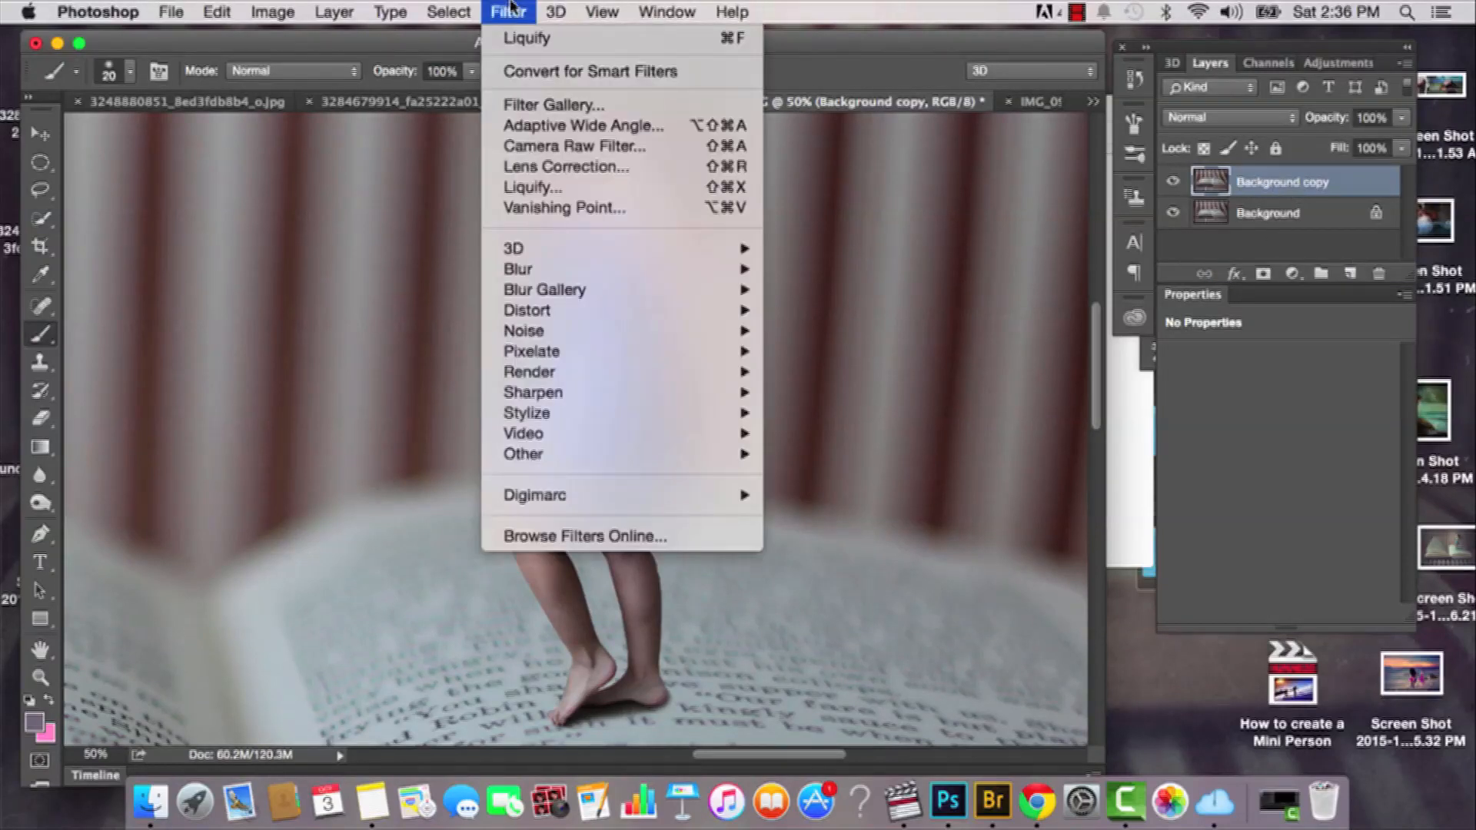
left_click(538, 187)
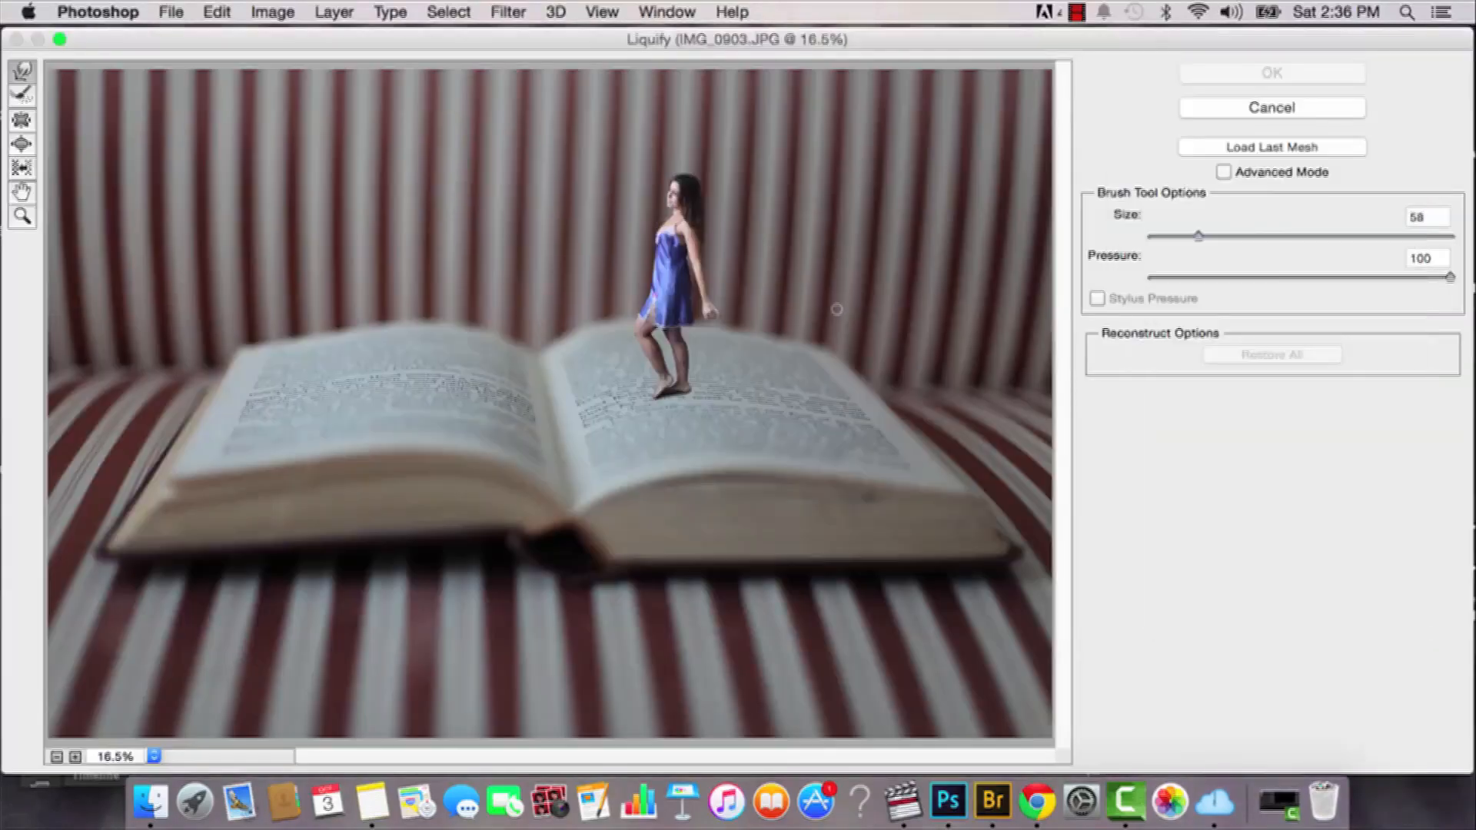
key("super+equal")
key("super+equal")
mouse_move(801, 276)
left_mouse_down()
mouse_move(533, 437)
mouse_move(532, 538)
left_mouse_up()
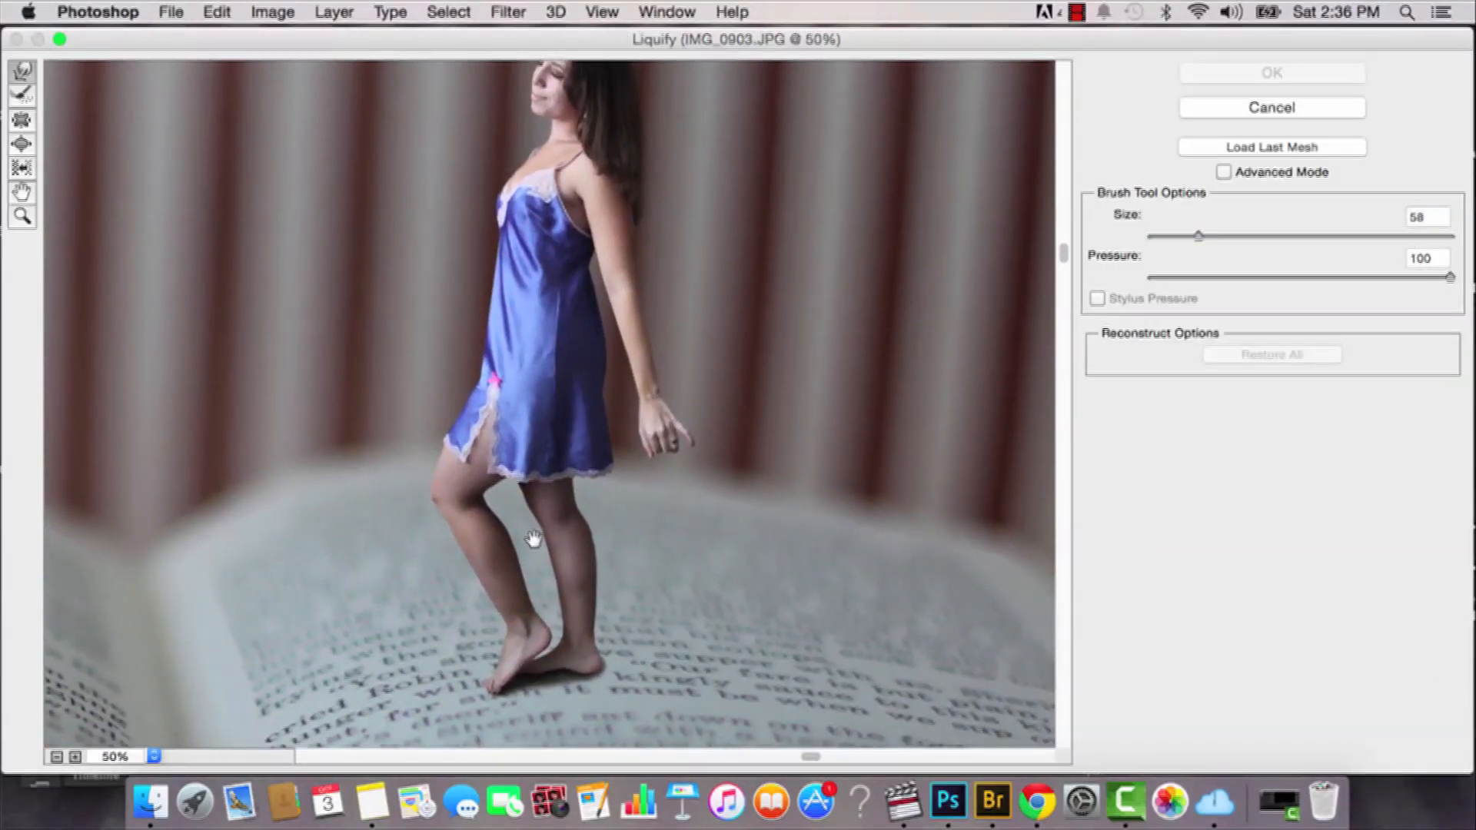
left_click_drag(532, 538, 557, 618)
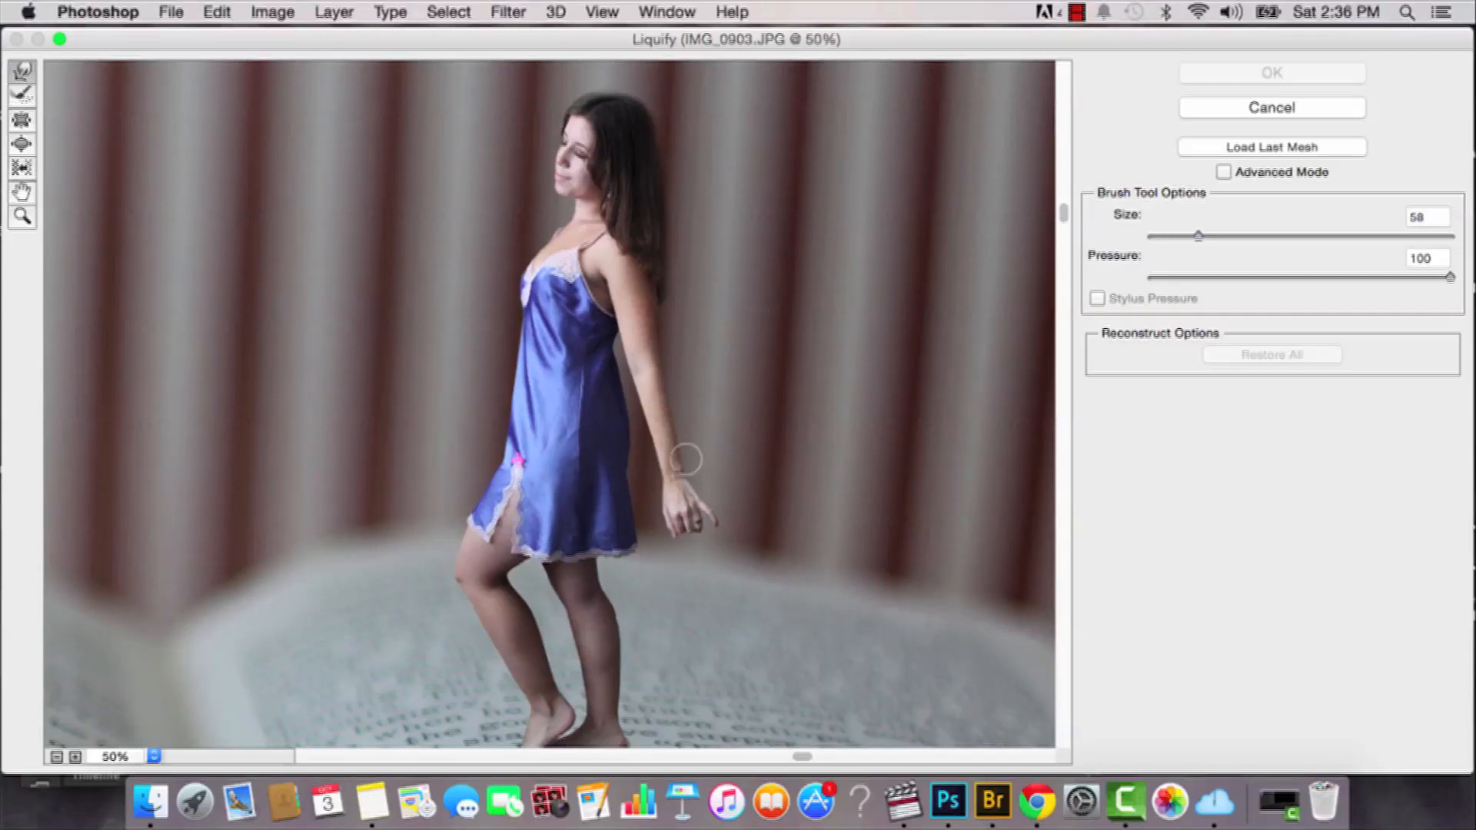
left_click_drag(1214, 237, 1210, 237)
key("super+alt+0")
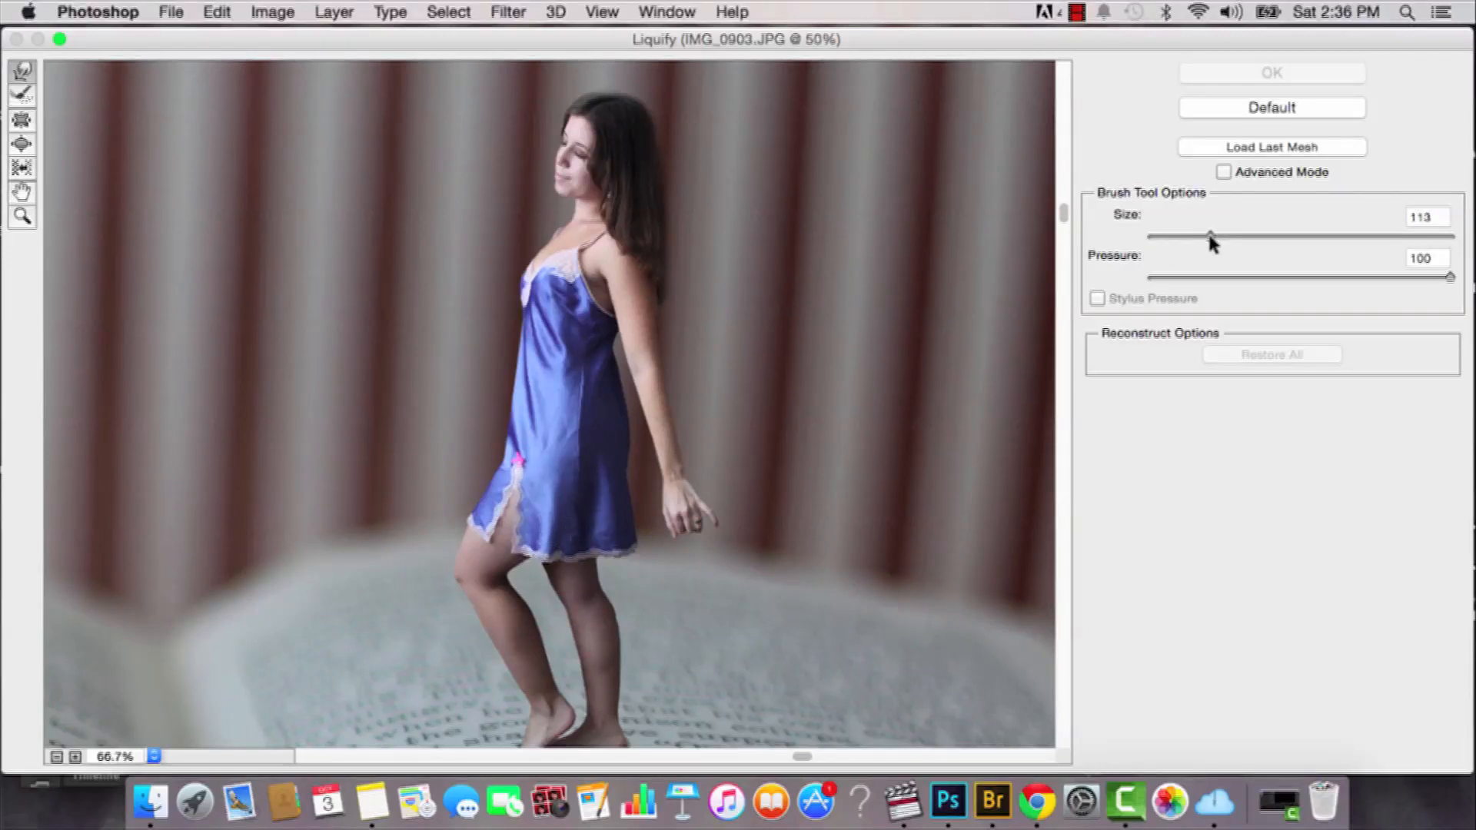
left_click_drag(670, 616, 598, 440)
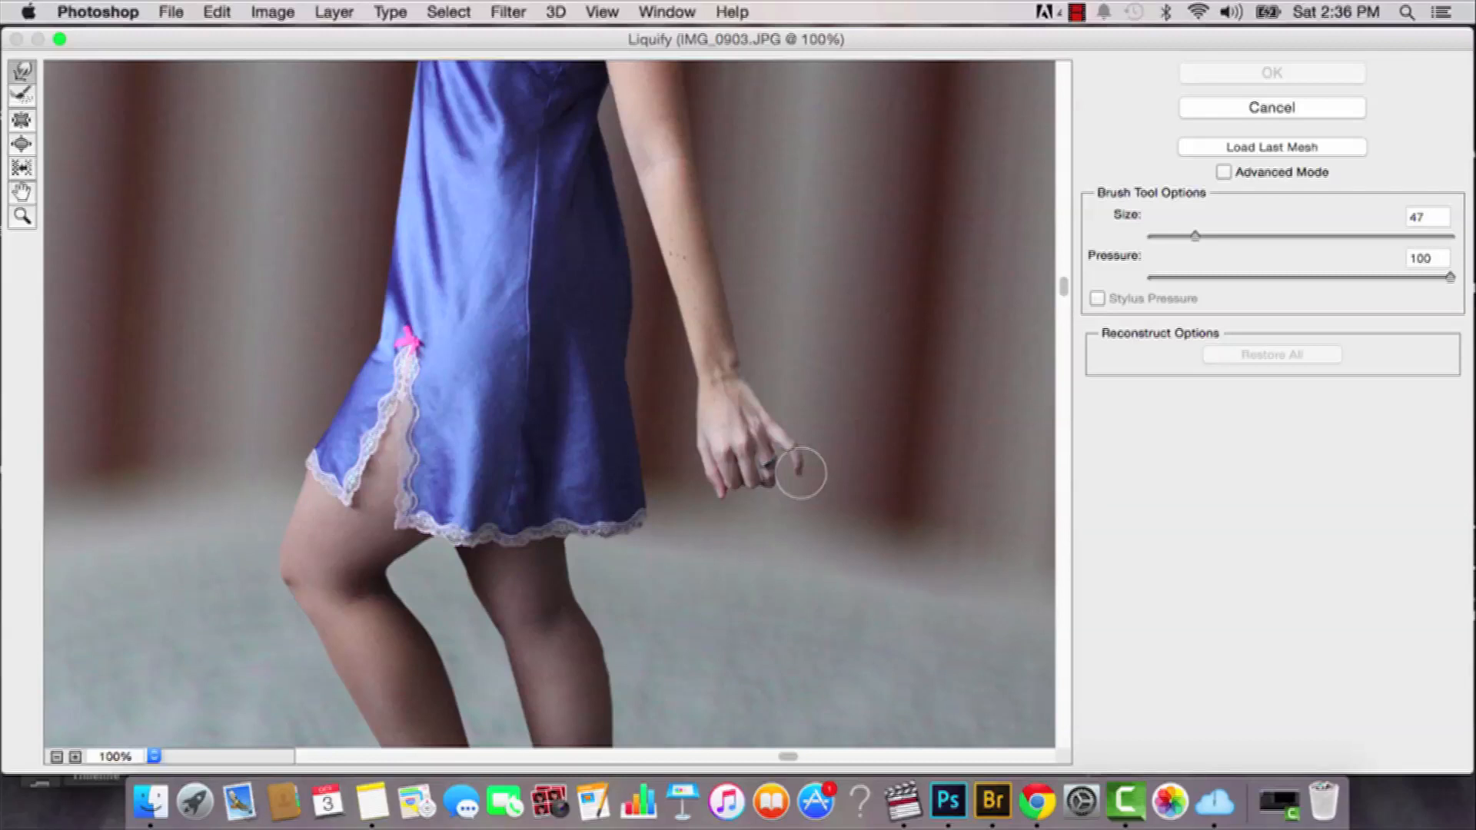
left_click_drag(798, 470, 804, 458)
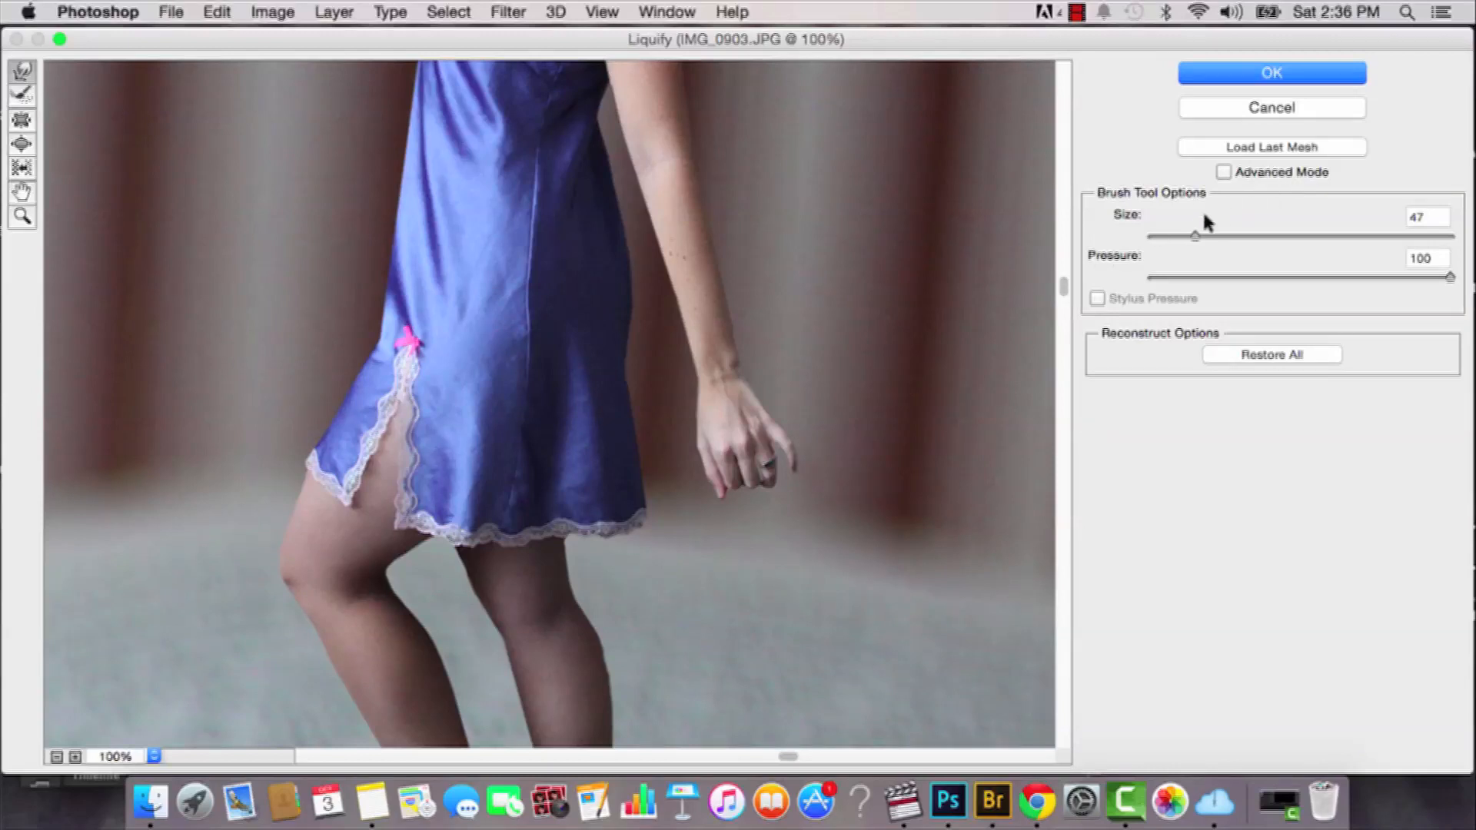
Step: Enlarge the Liquify brush to 150 and push the front of the dress inward along the stomach and waist
left_click(1183, 236)
mouse_move(826, 372)
left_mouse_down()
mouse_move(830, 455)
mouse_move(787, 316)
mouse_move(843, 547)
left_mouse_up()
key("bracketright")
key("bracketright")
key("bracketright")
key("bracketright")
key("bracketright")
key("bracketright")
key("bracketright")
key("bracketright")
key("bracketright")
key("bracketright")
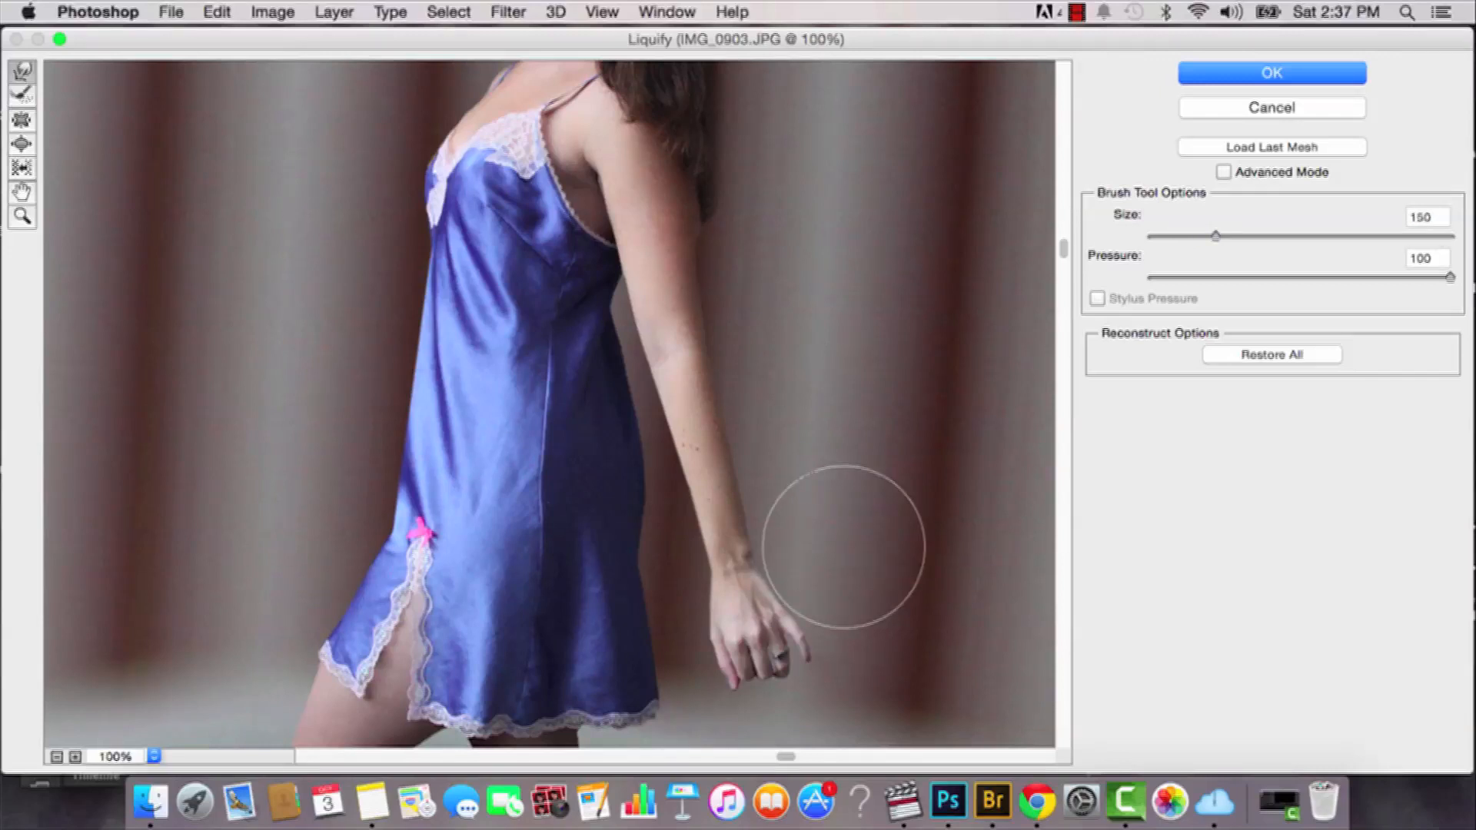
left_click_drag(406, 448, 412, 447)
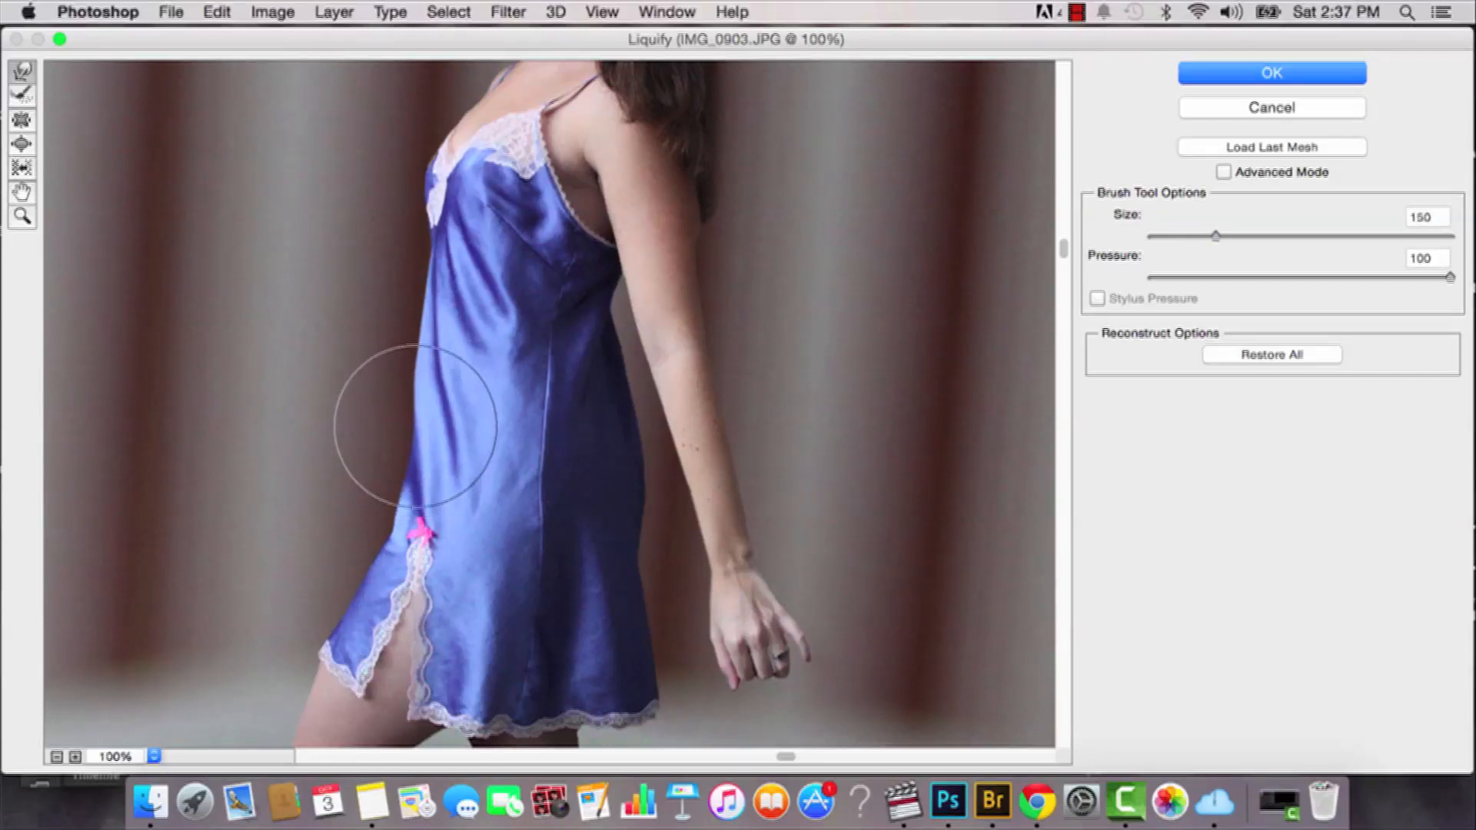
left_click_drag(414, 383, 425, 382)
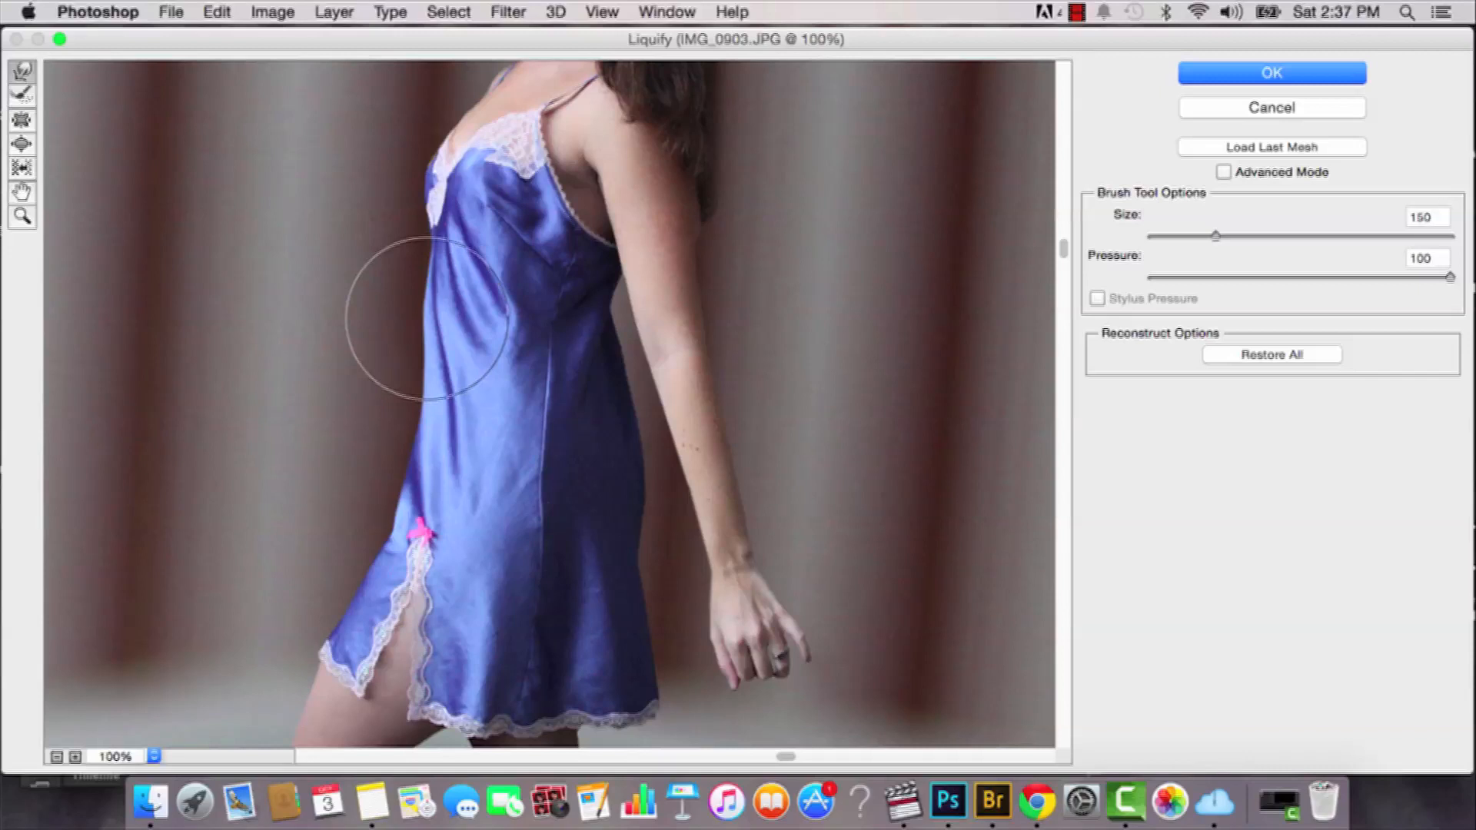
left_click_drag(426, 318, 438, 319)
left_click_drag(426, 384, 435, 383)
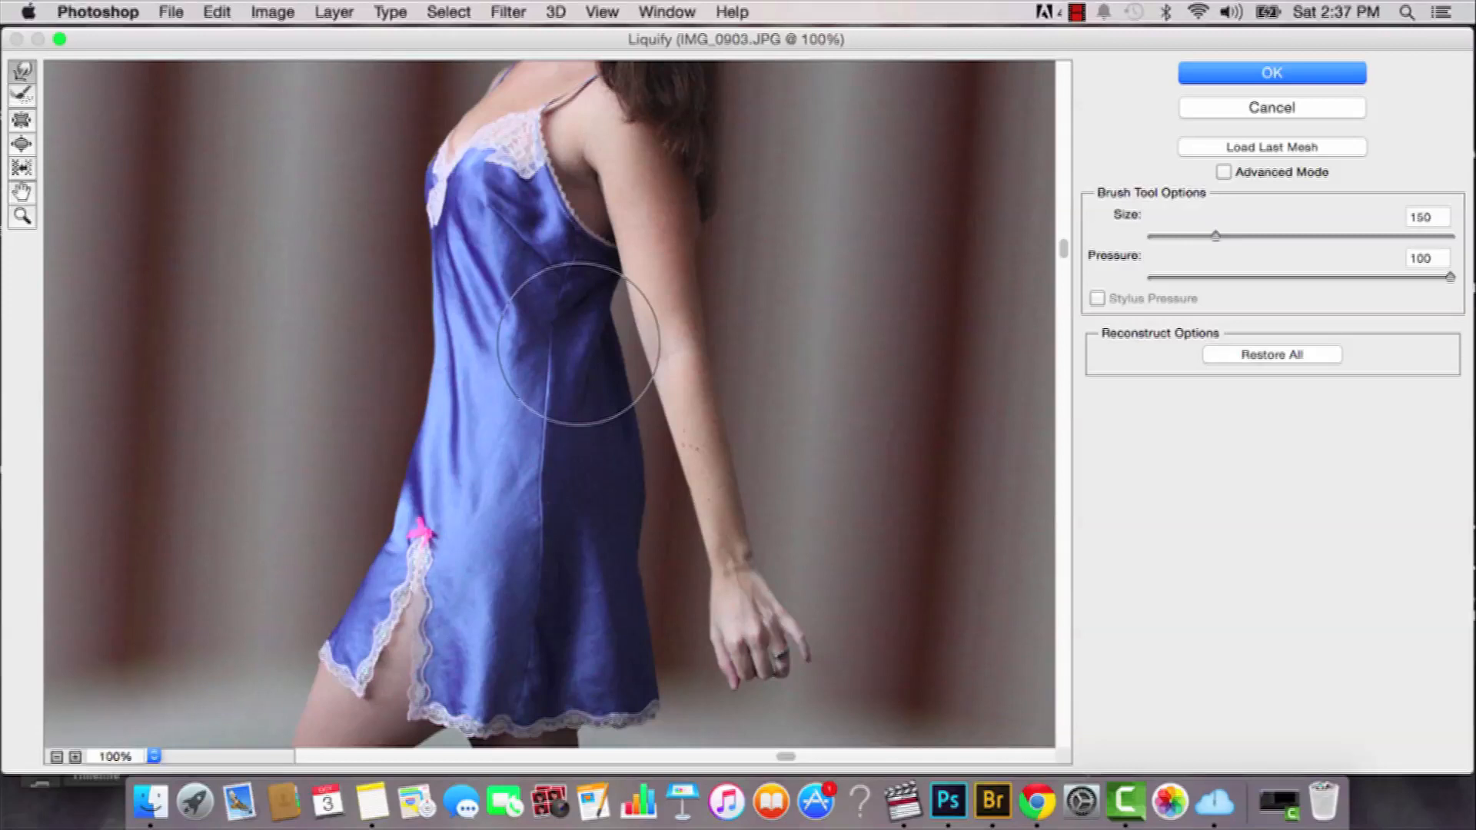
Step: Push the bust outward, refine the front waist and adjust the upper arm beside the dress's armhole
scroll(527, 306, "up", 2)
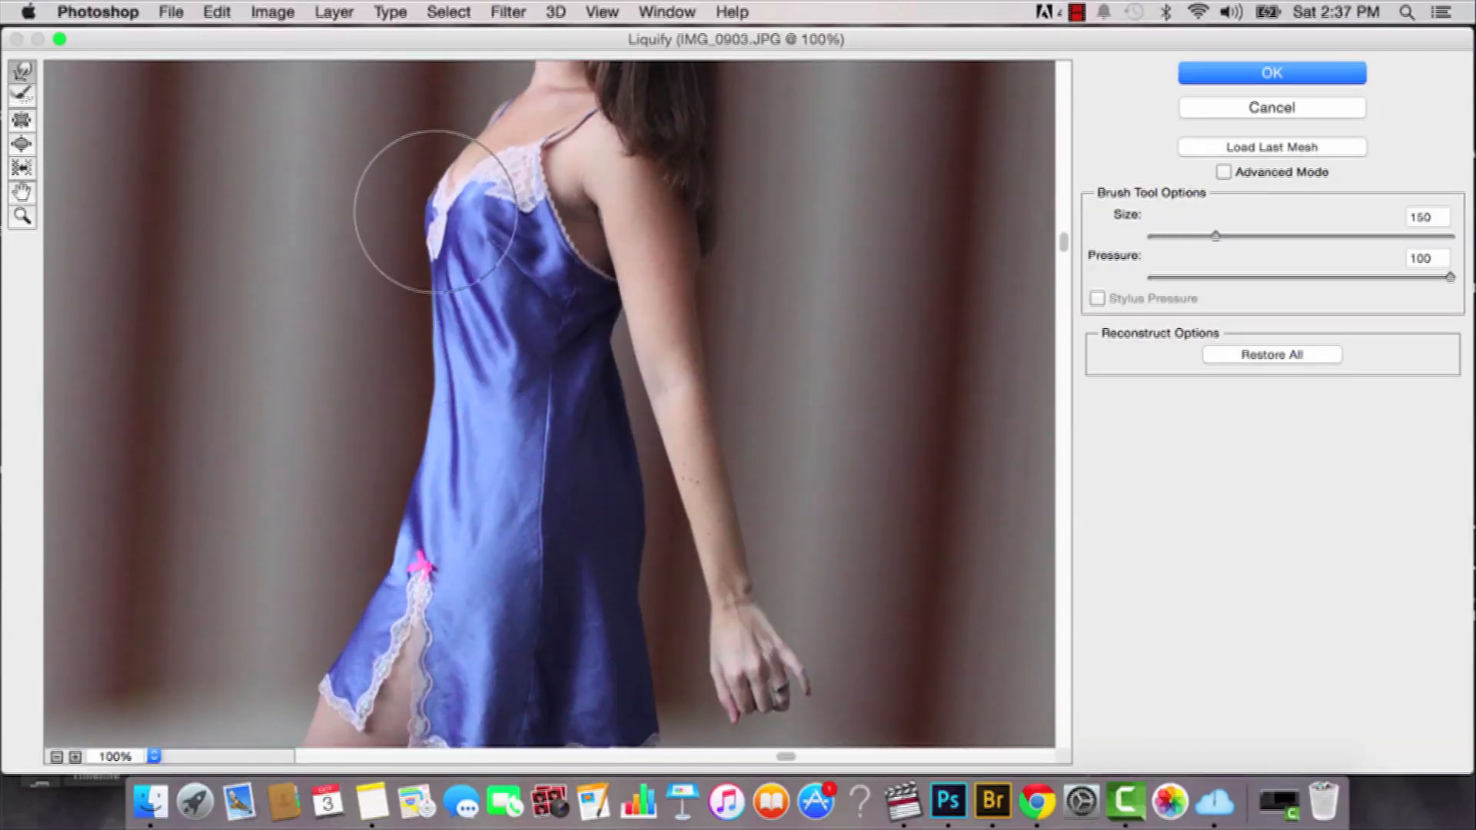
left_click_drag(422, 204, 412, 204)
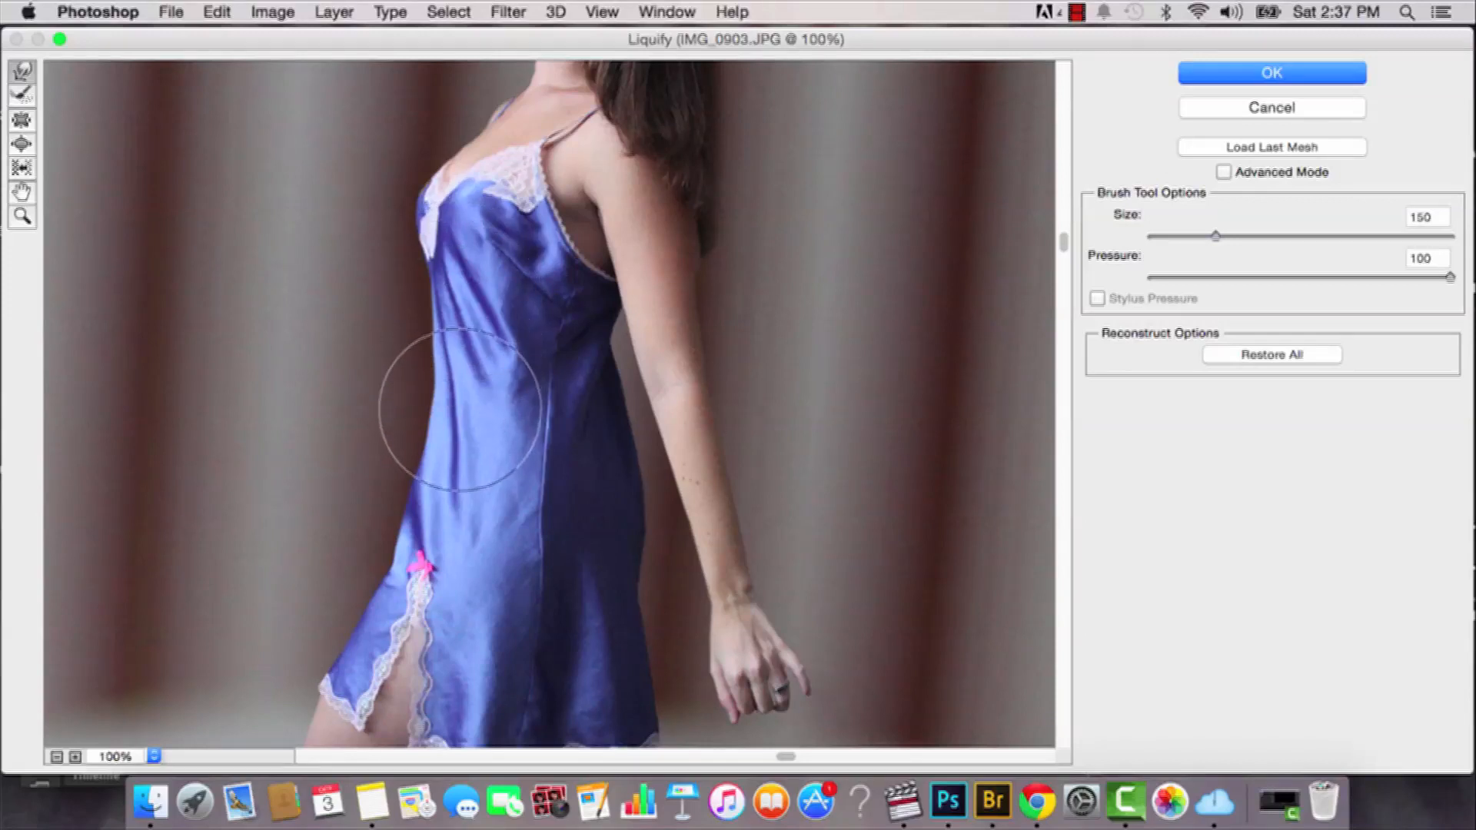
left_click_drag(442, 354, 447, 354)
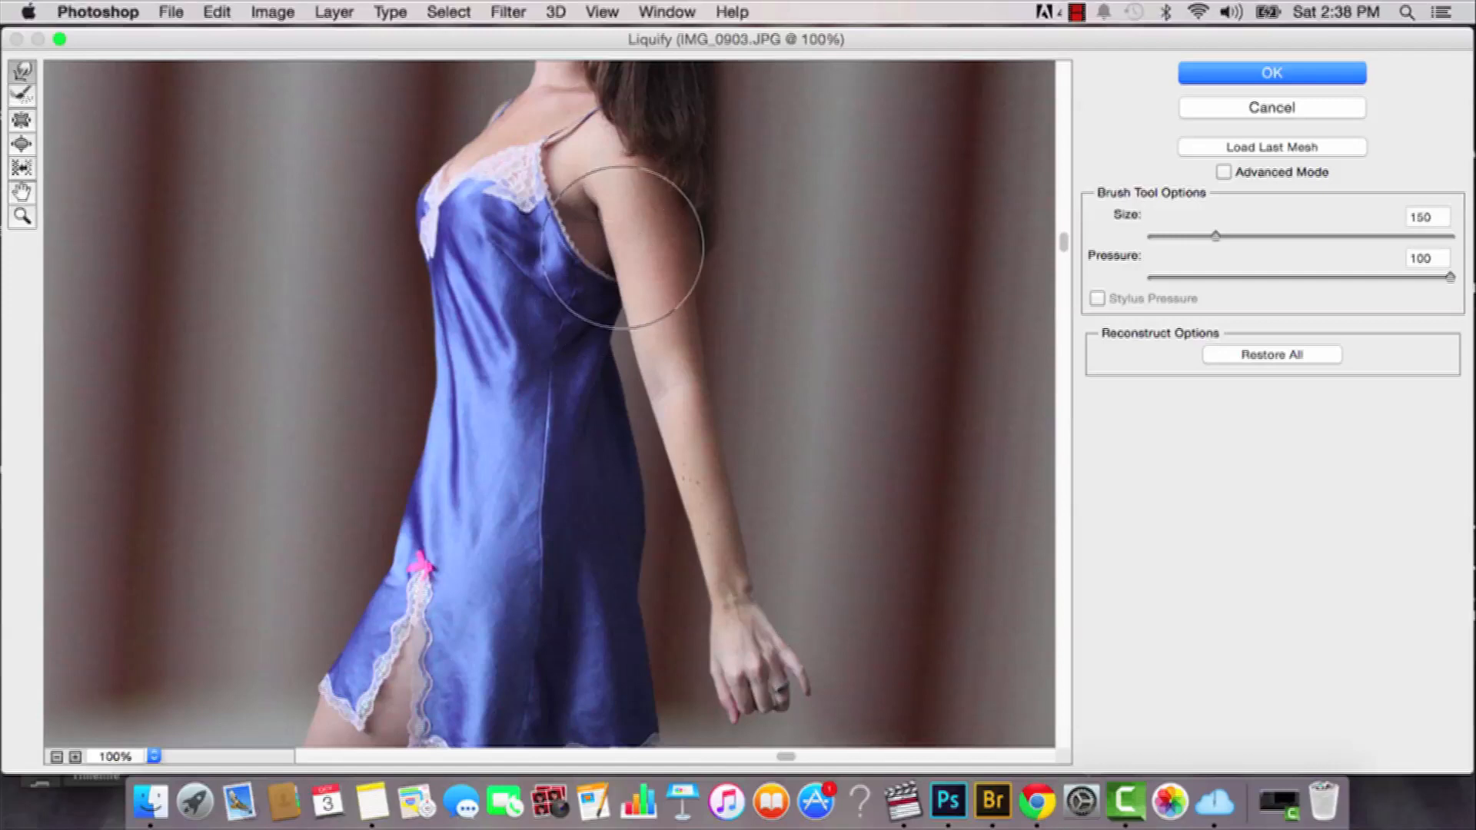
left_click_drag(626, 246, 628, 245)
key("super+z")
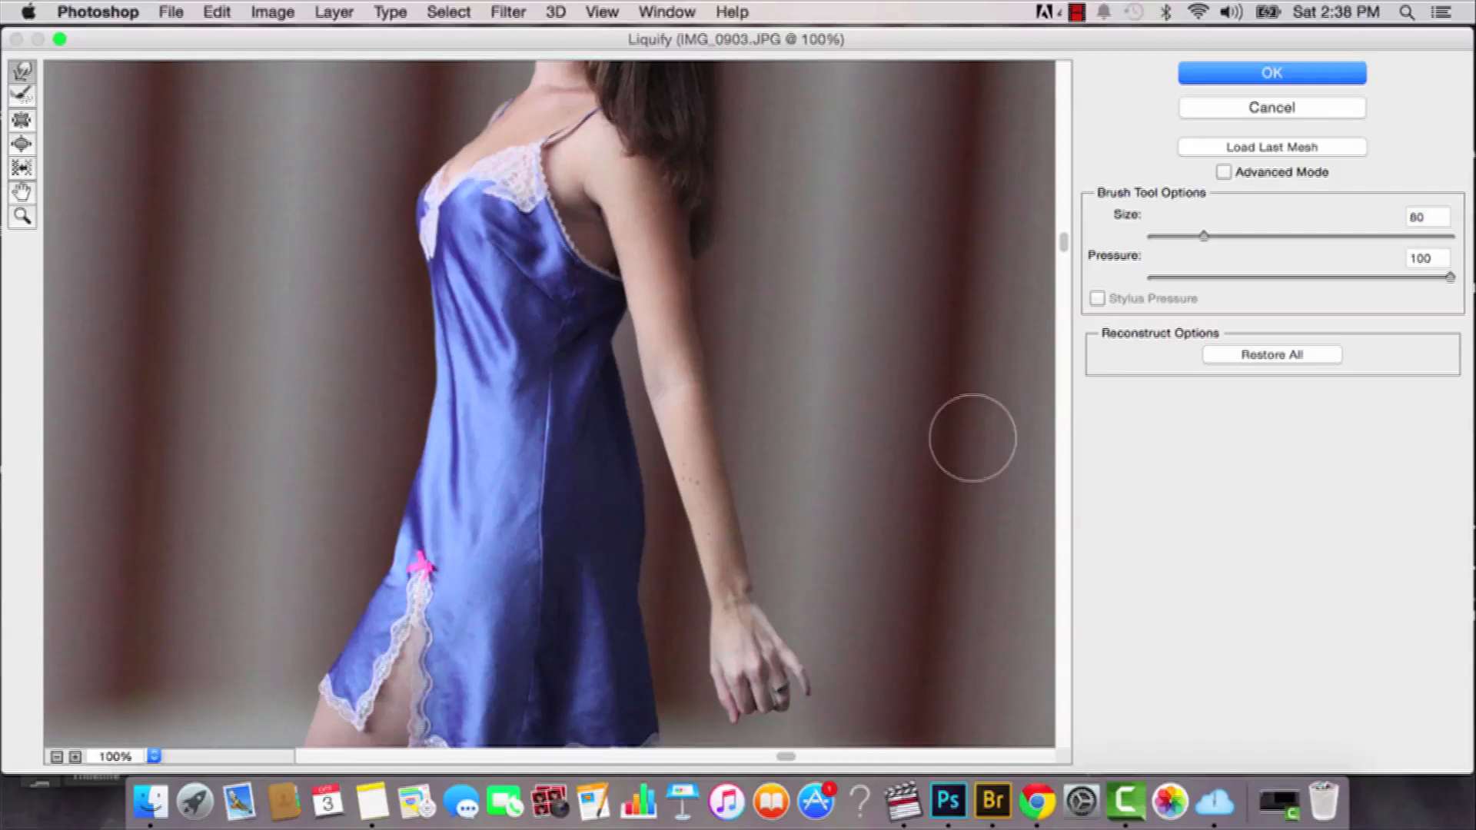
Step: Try smoothing the back of the standing calf with a size 80 brush, undo it, and apply the Liquify edits
scroll(669, 385, "down", 10)
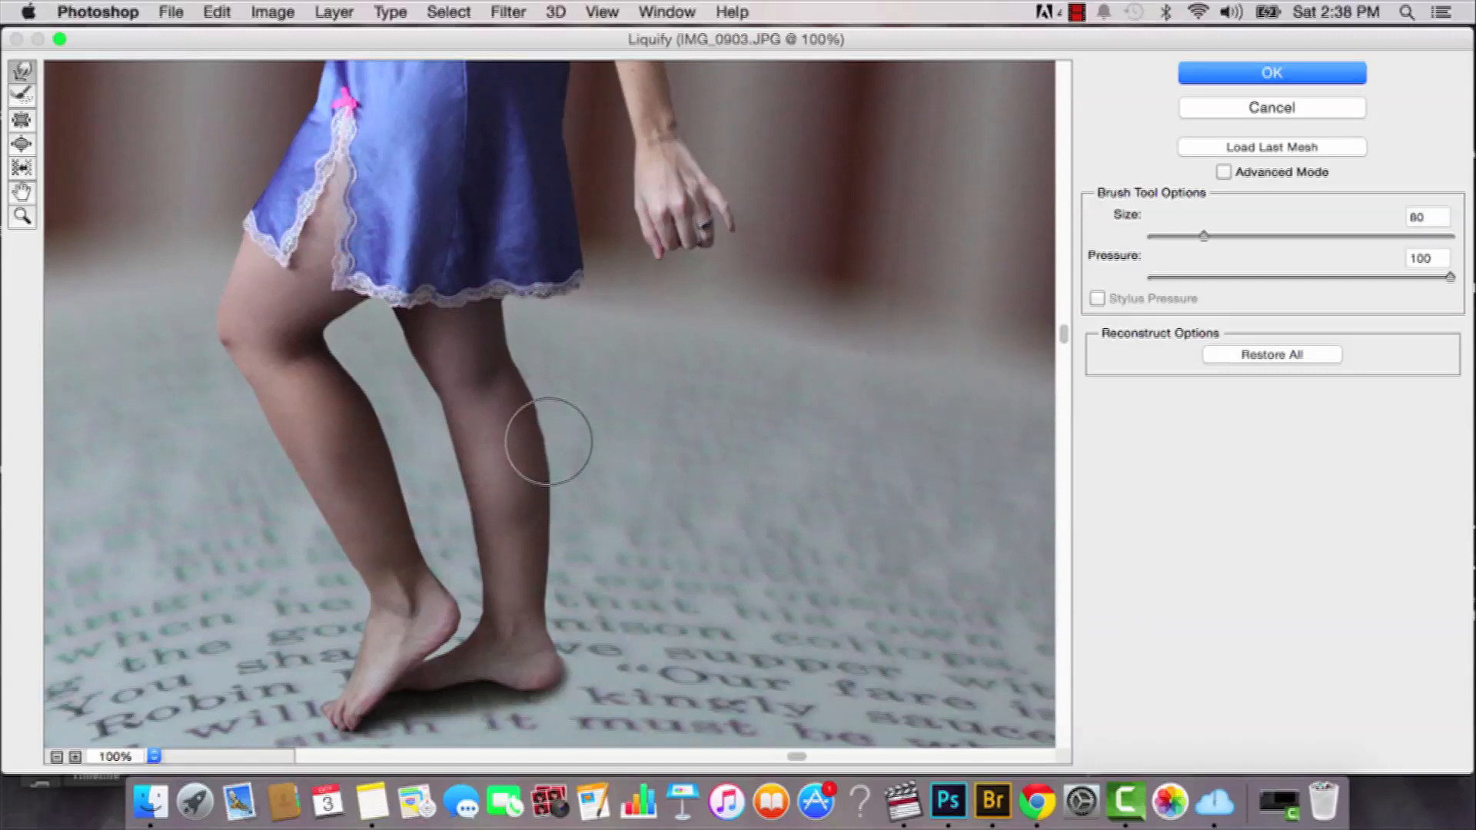
key("super+z")
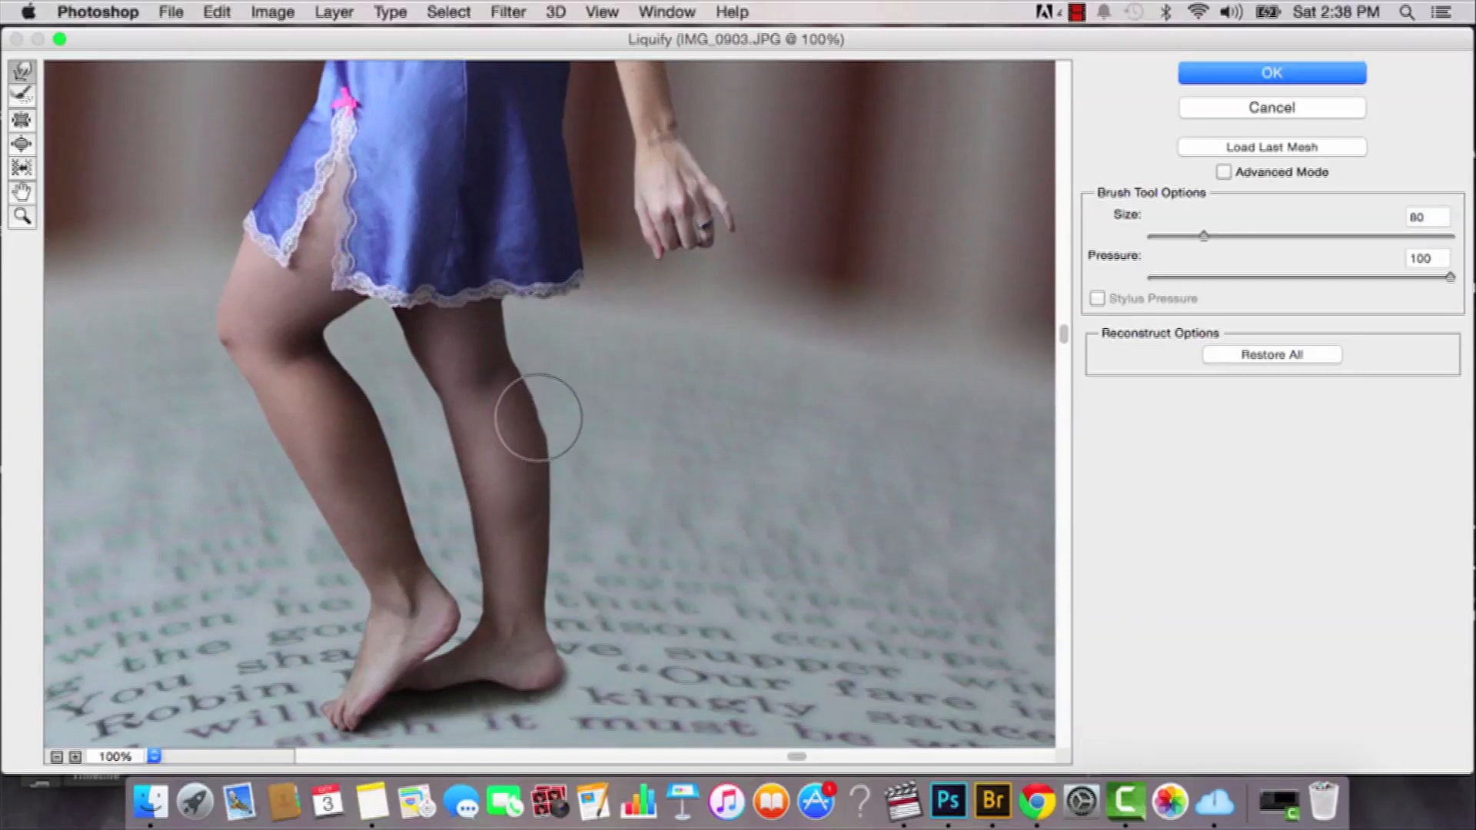
left_click_drag(607, 343, 606, 600)
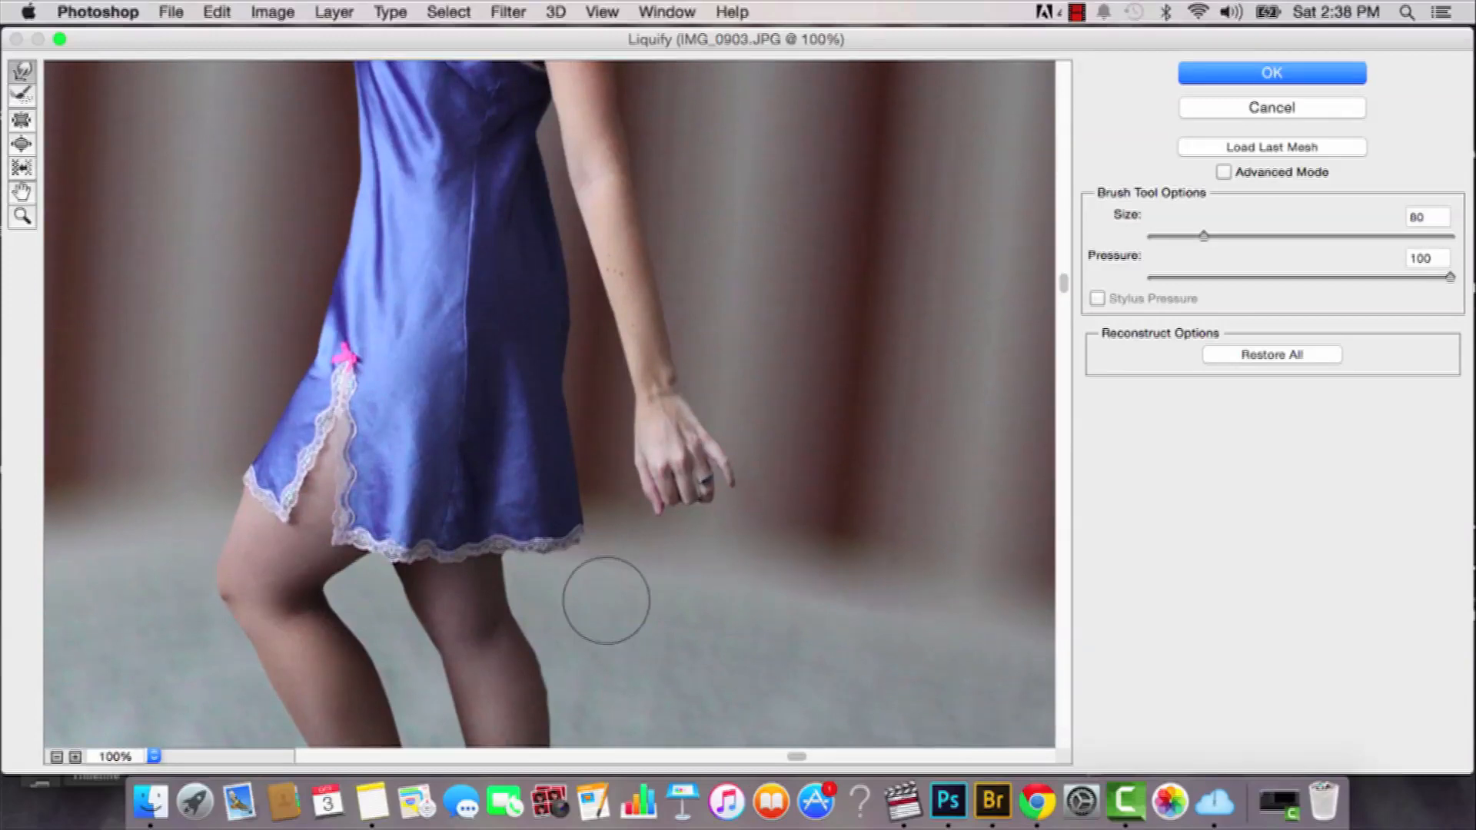
key("Return")
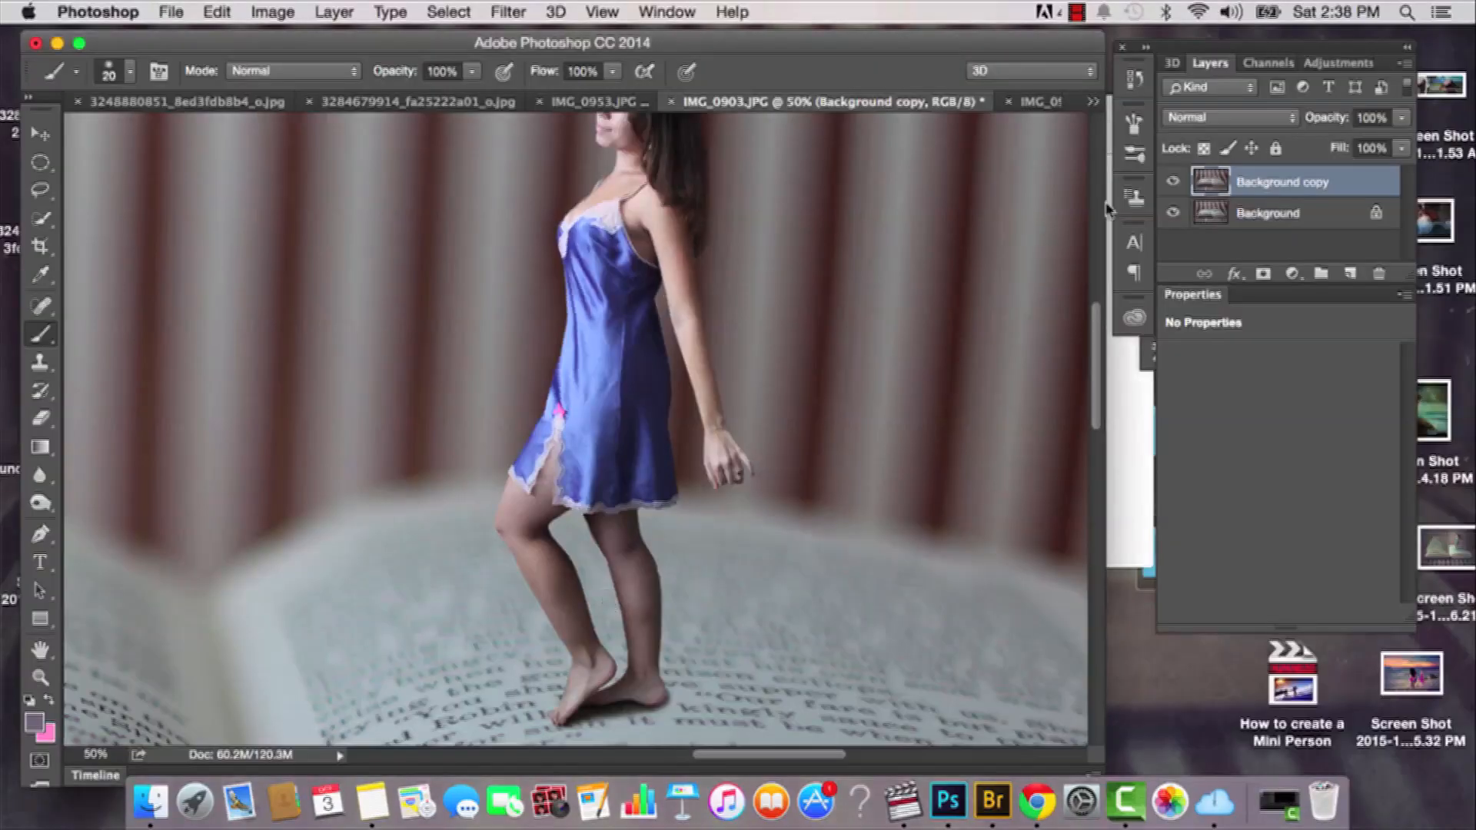
Step: Toggle the duplicated layer's visibility repeatedly to compare the figure before and after Liquify, leaving the layer visible
left_click(1174, 185)
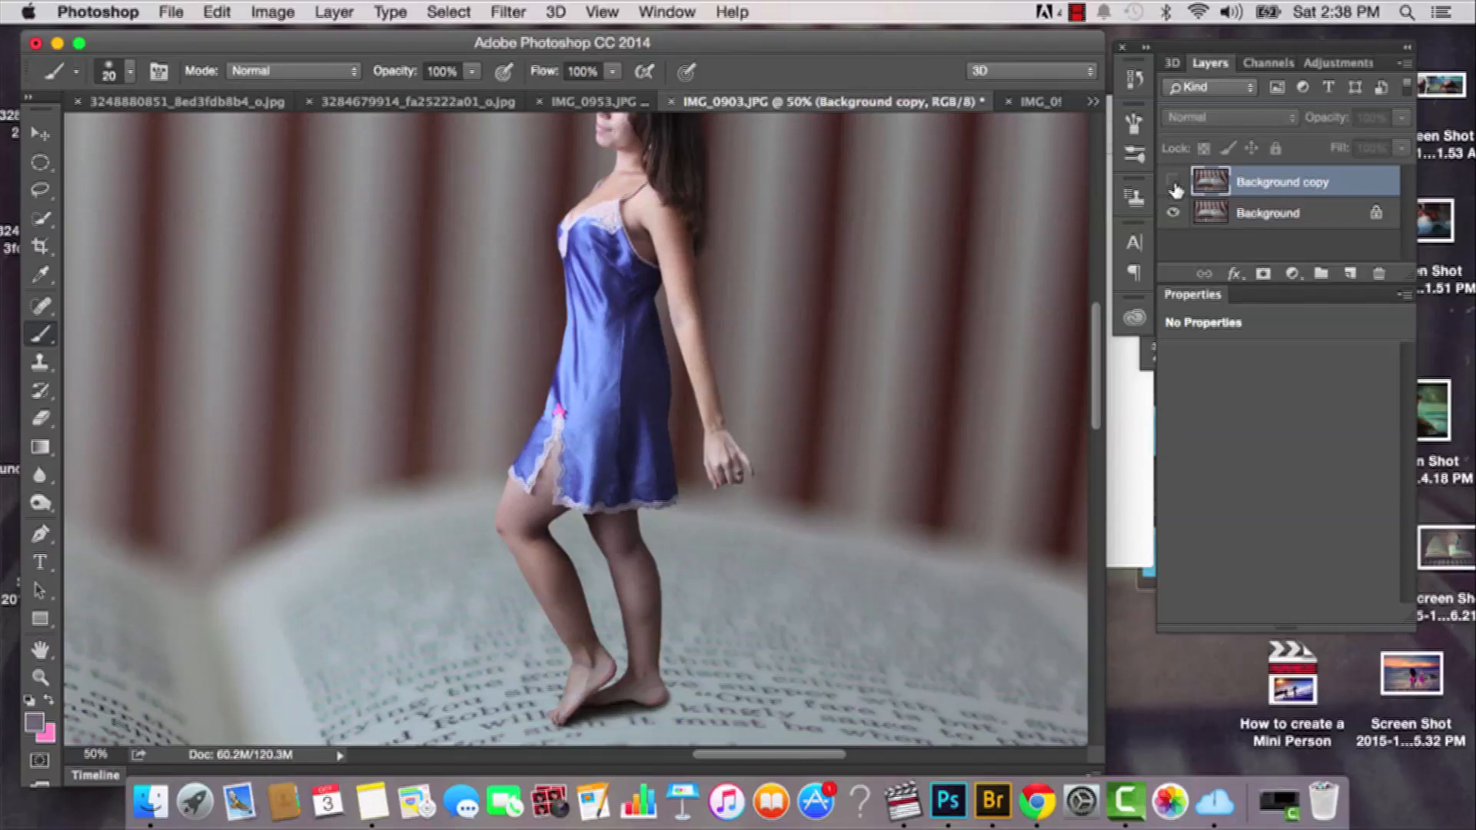
left_click(1174, 186)
left_click(1173, 186)
left_click(1174, 185)
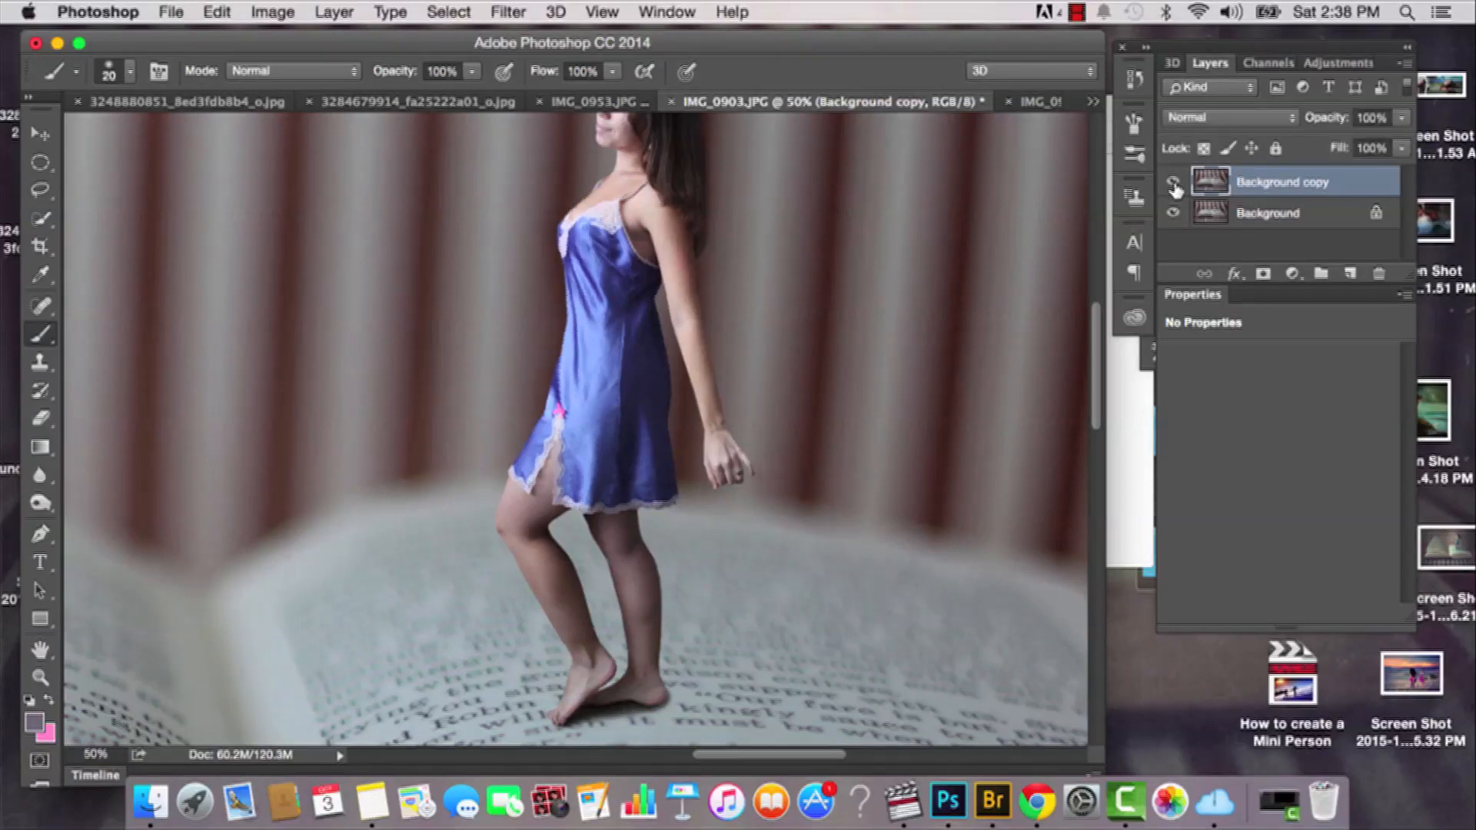
left_click(1173, 185)
left_click(1174, 185)
left_click(1174, 185)
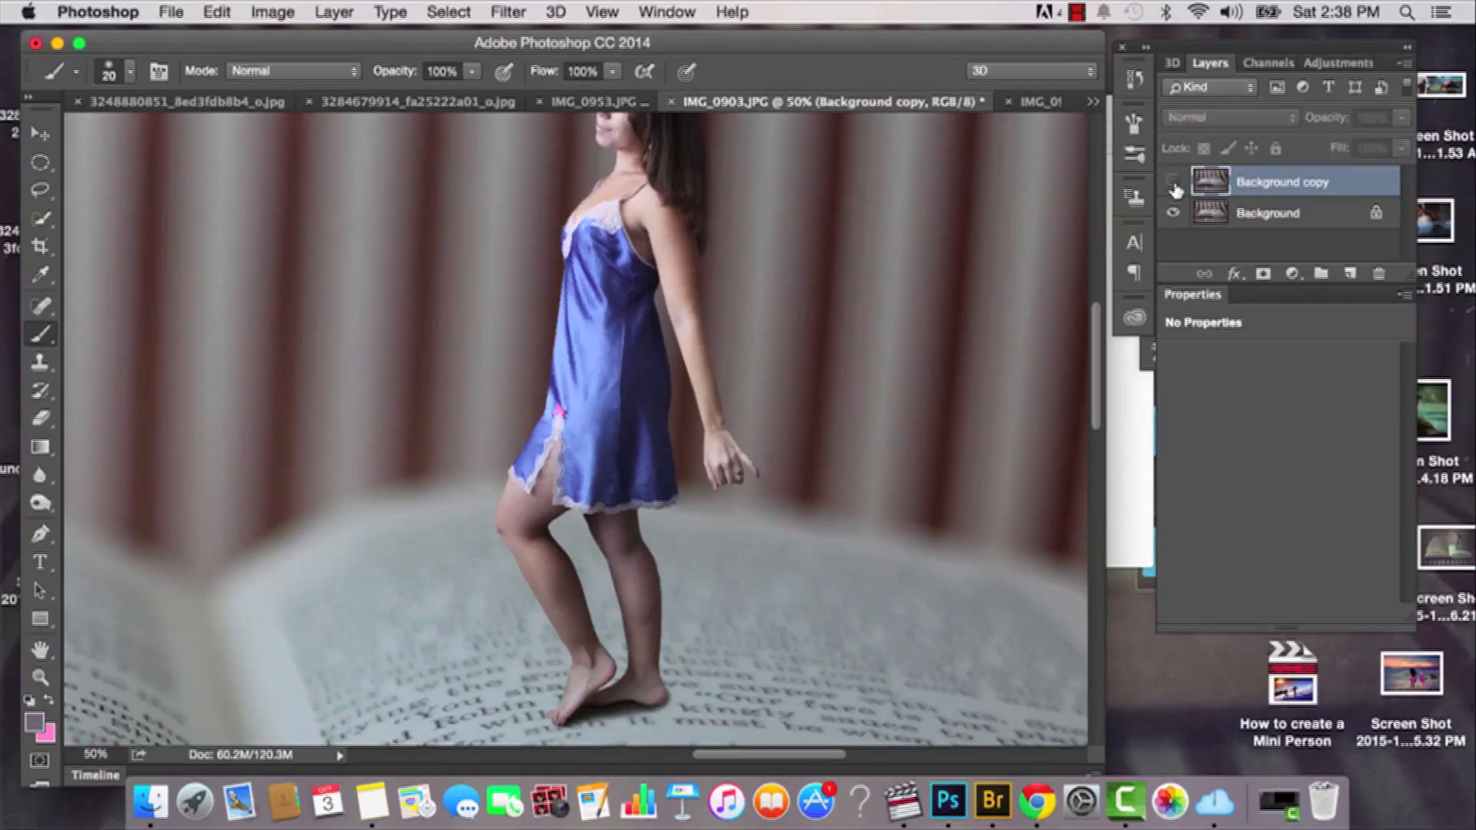
left_click(1174, 187)
left_click(1174, 186)
left_click(1173, 186)
left_click(1173, 186)
left_click(1173, 186)
left_click(1174, 186)
left_click(1174, 186)
left_click(1173, 186)
left_click_drag(959, 376, 953, 304)
key("super+minus")
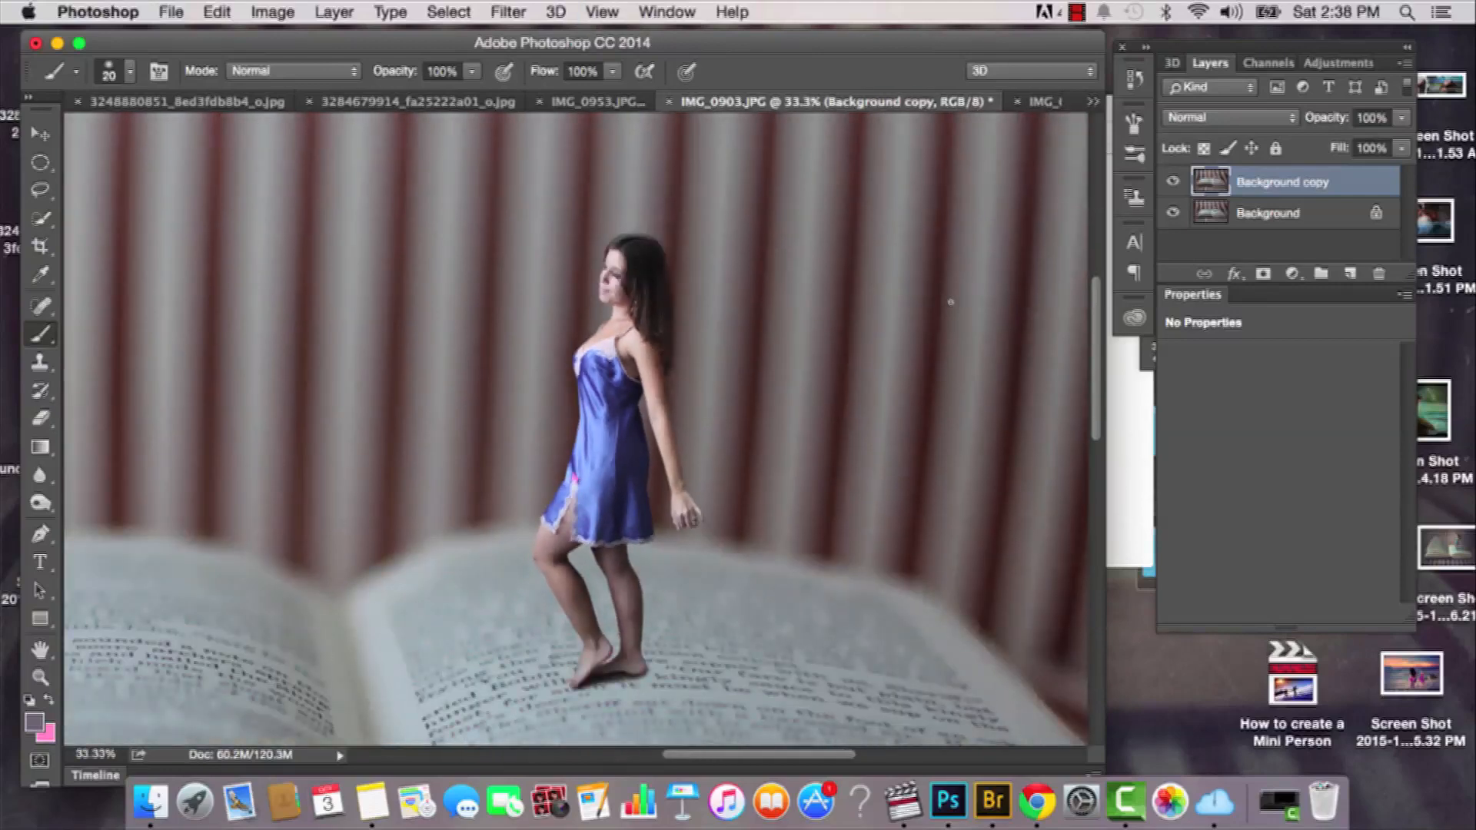
Step: Flatten the image and duplicate its background layer
left_click(327, 11)
left_click(430, 720)
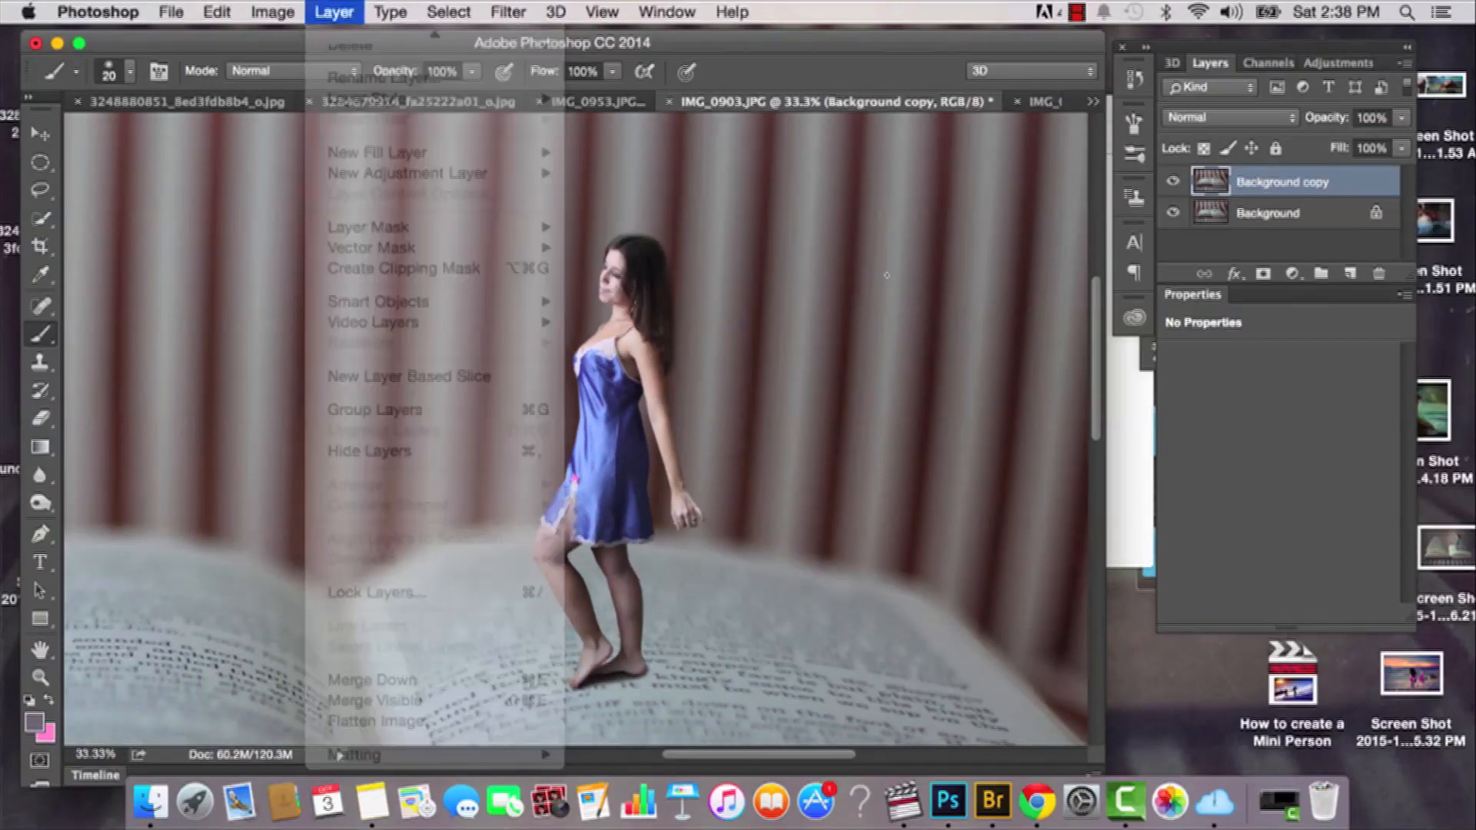
left_click_drag(1268, 183, 1350, 273)
left_click_drag(478, 485, 919, 214)
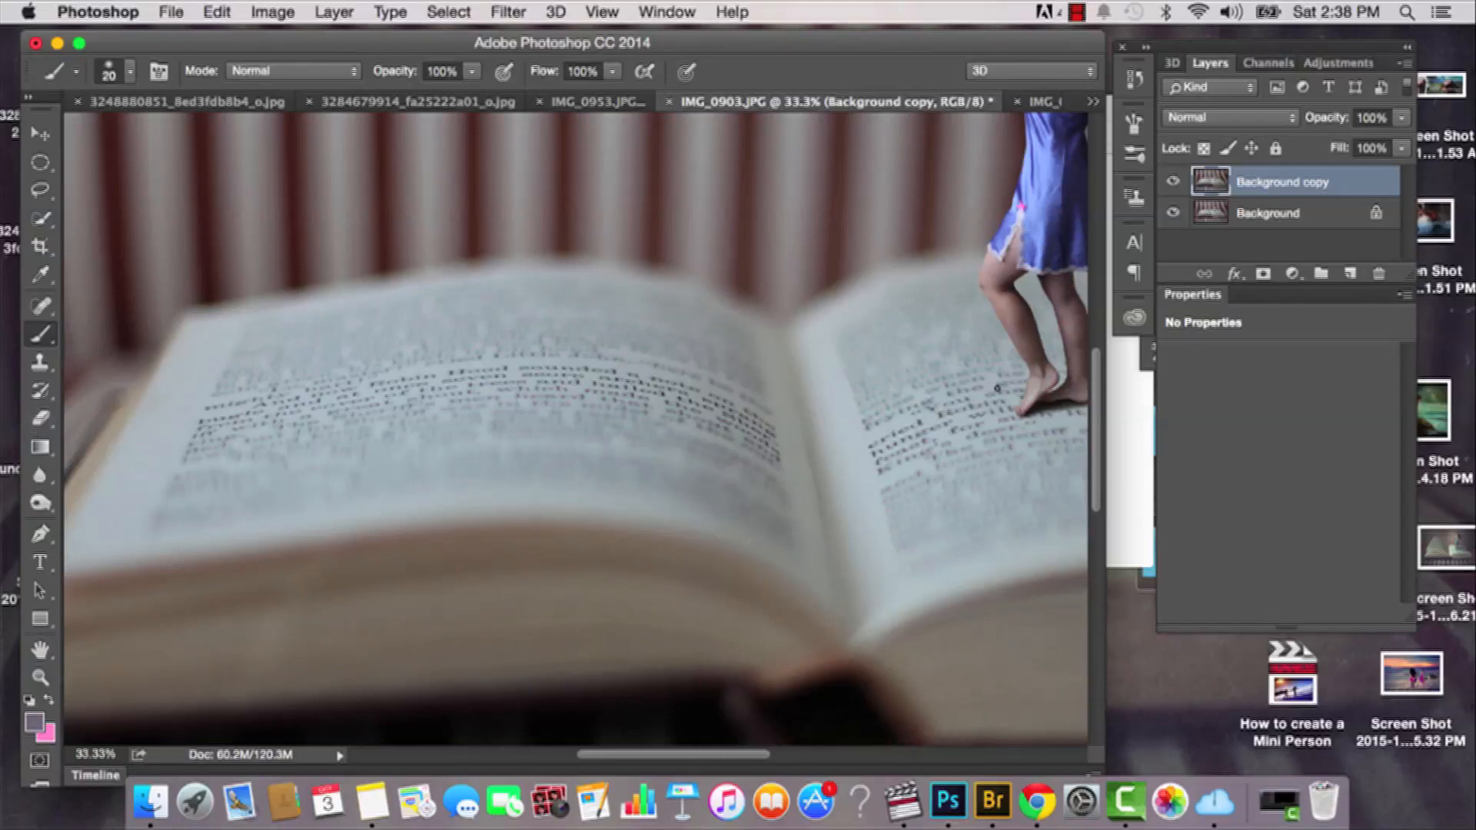
left_click_drag(810, 372, 273, 569)
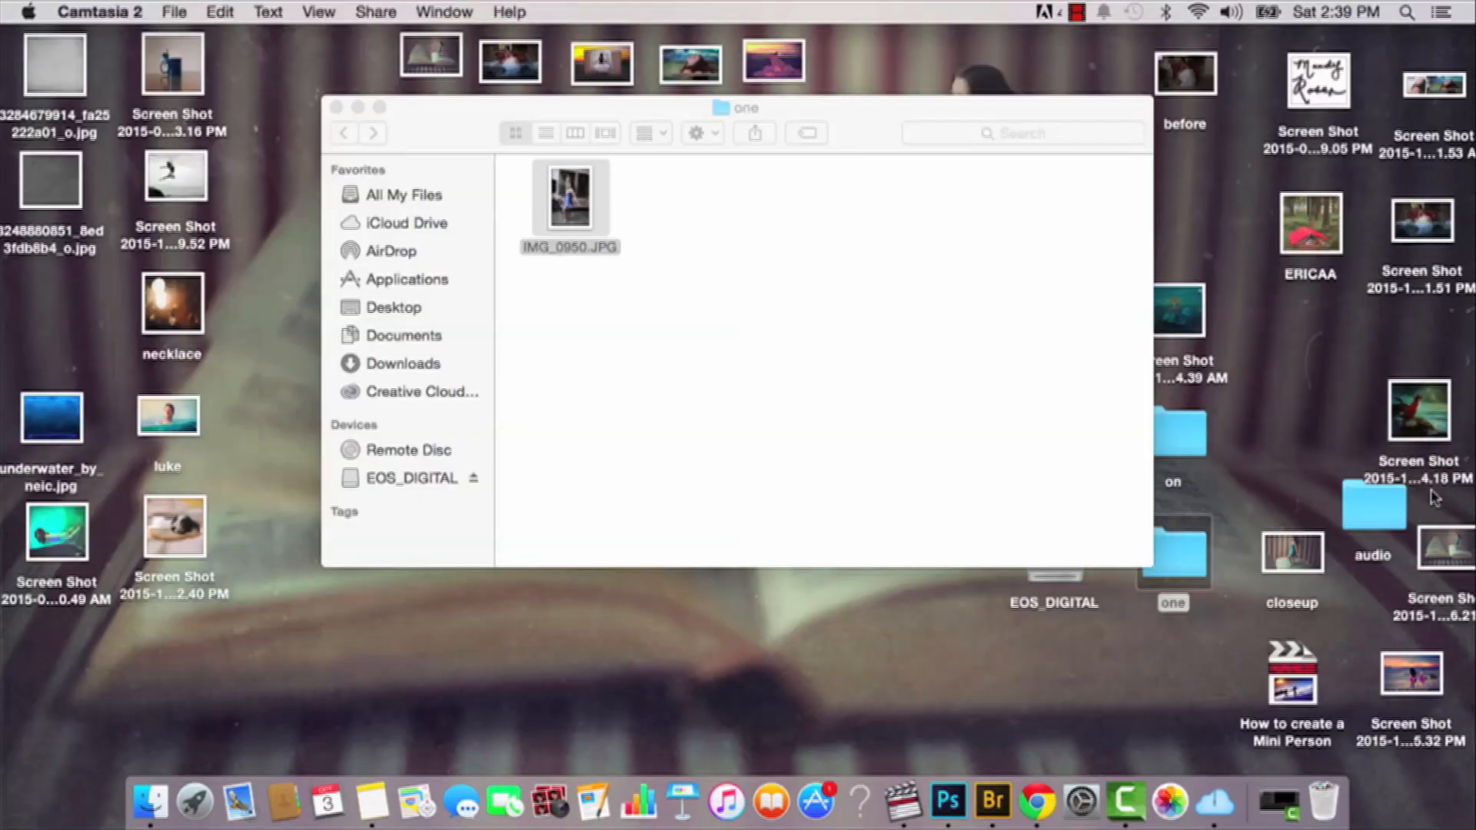
Step: Close the Finder folder, switch back to Photoshop, and lasso the windblown hair behind the woman's head in small.jpg
left_click(336, 107)
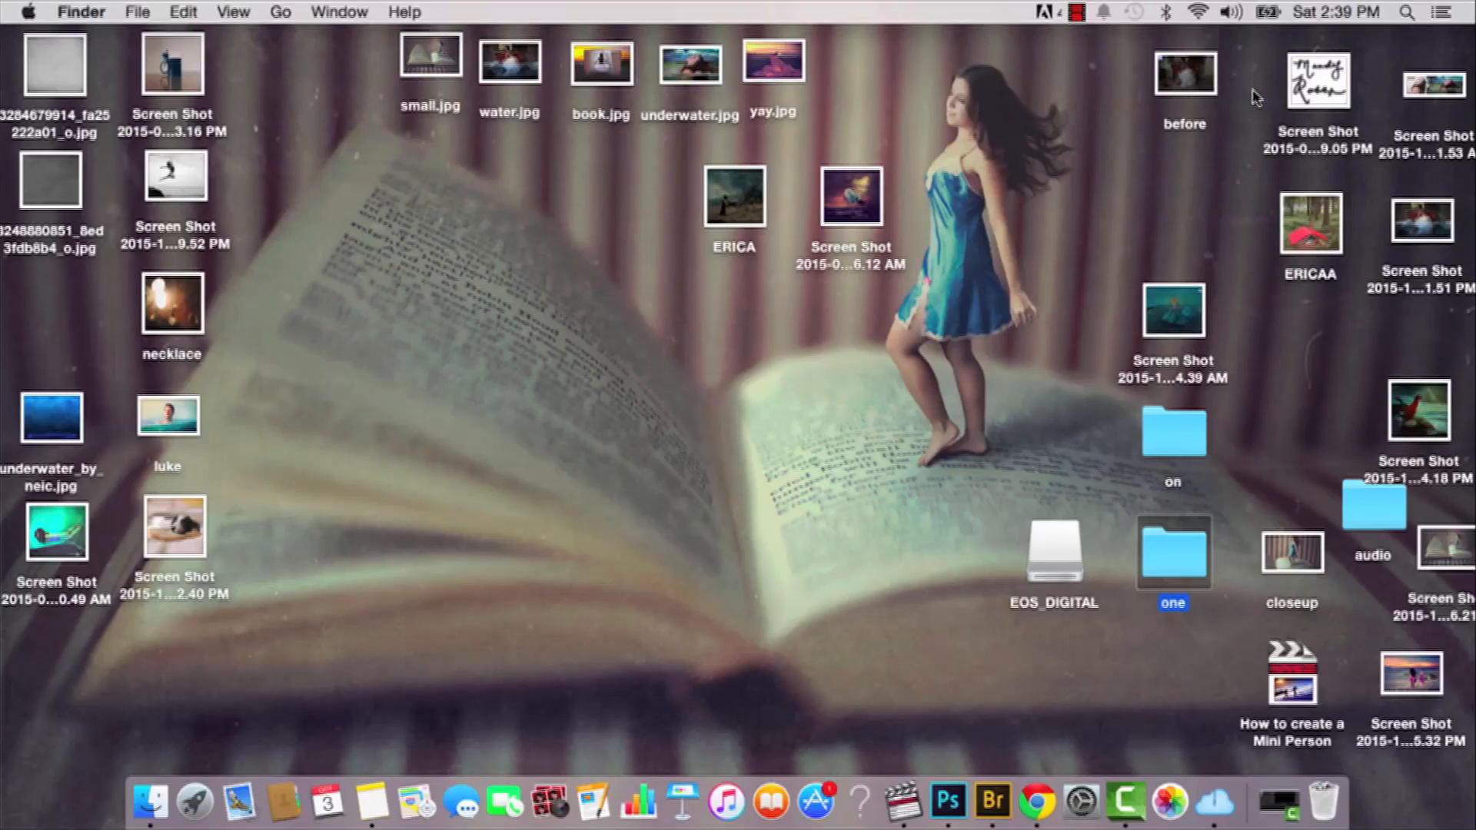
key("super+Tab")
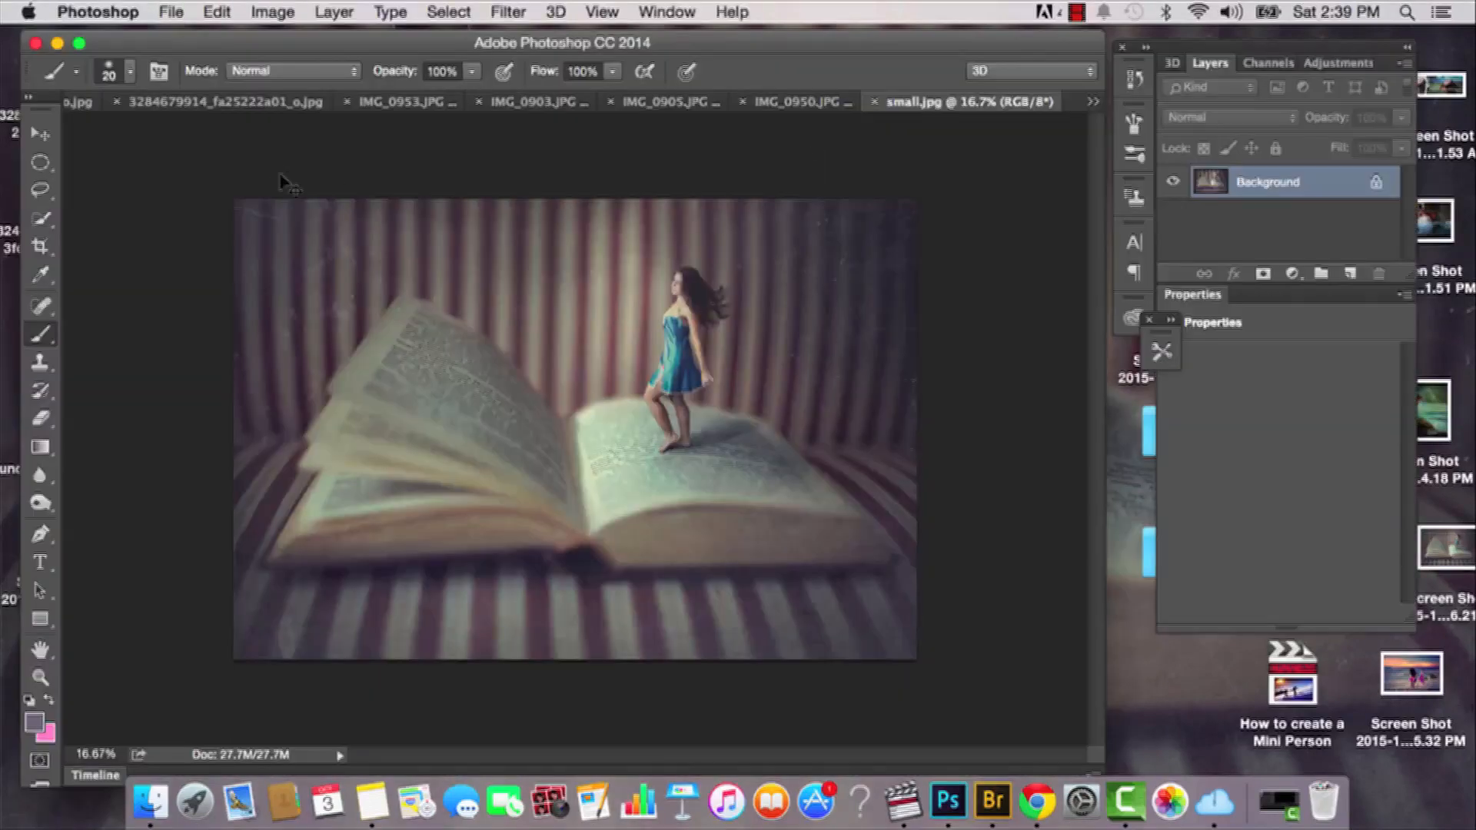
key("super+plus")
key("super+plus")
key("super+plus")
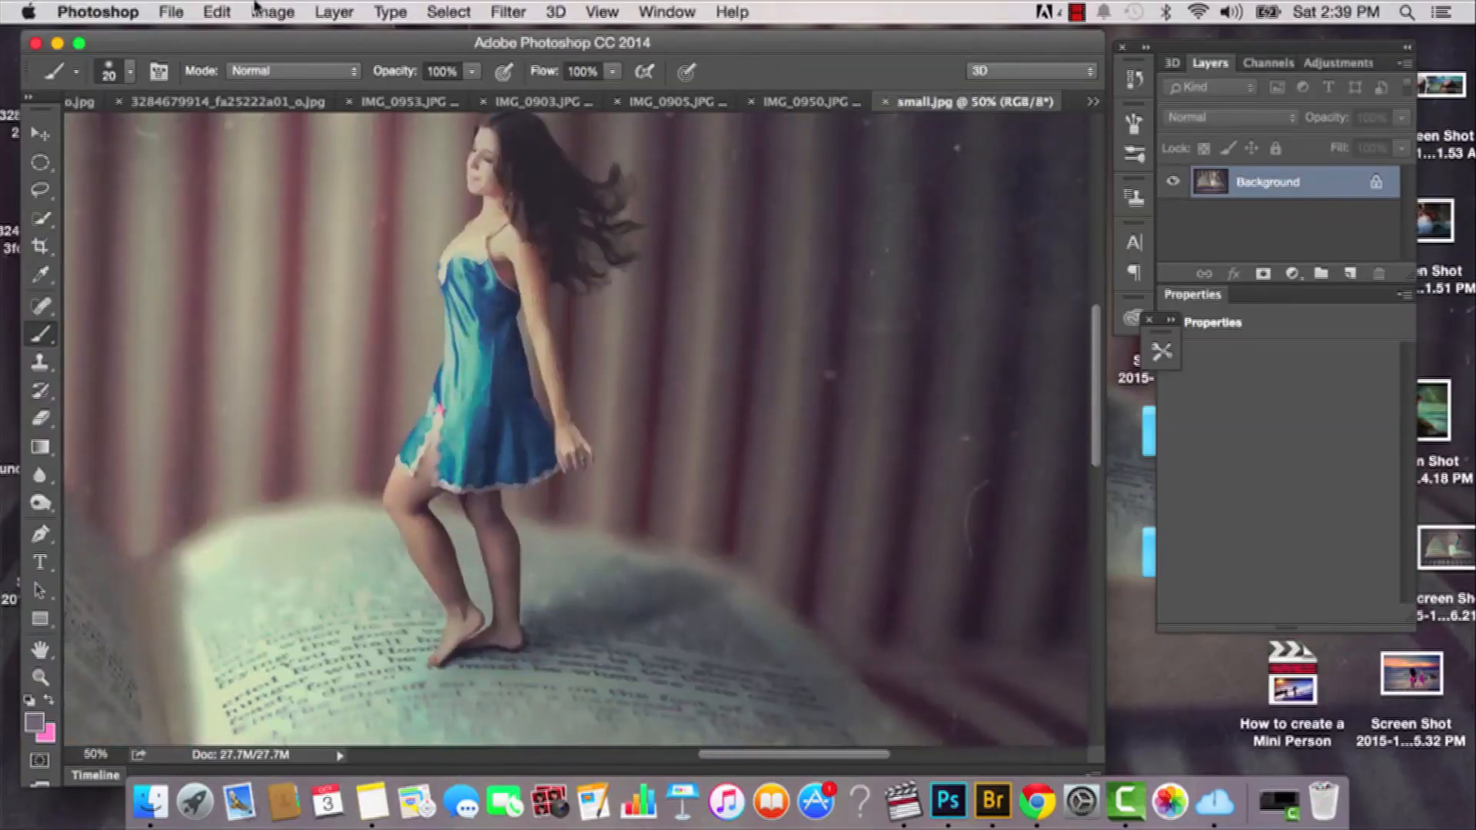
left_click(39, 191)
scroll(536, 235, "up", 3)
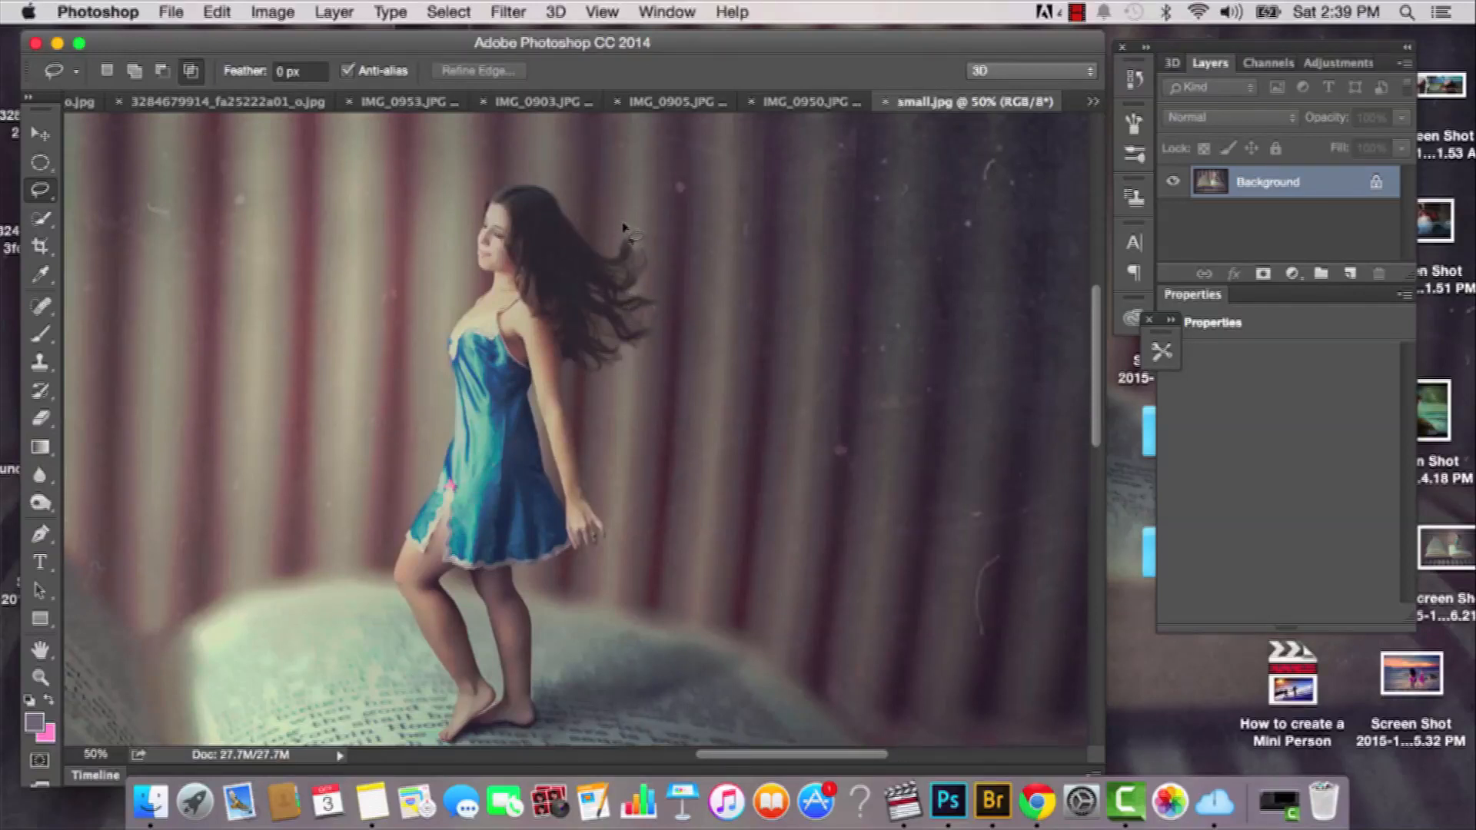
mouse_move(543, 213)
left_mouse_down()
mouse_move(592, 180)
mouse_move(641, 202)
mouse_move(670, 289)
mouse_move(641, 386)
mouse_move(598, 396)
mouse_move(572, 380)
mouse_move(546, 348)
mouse_move(528, 254)
left_mouse_up()
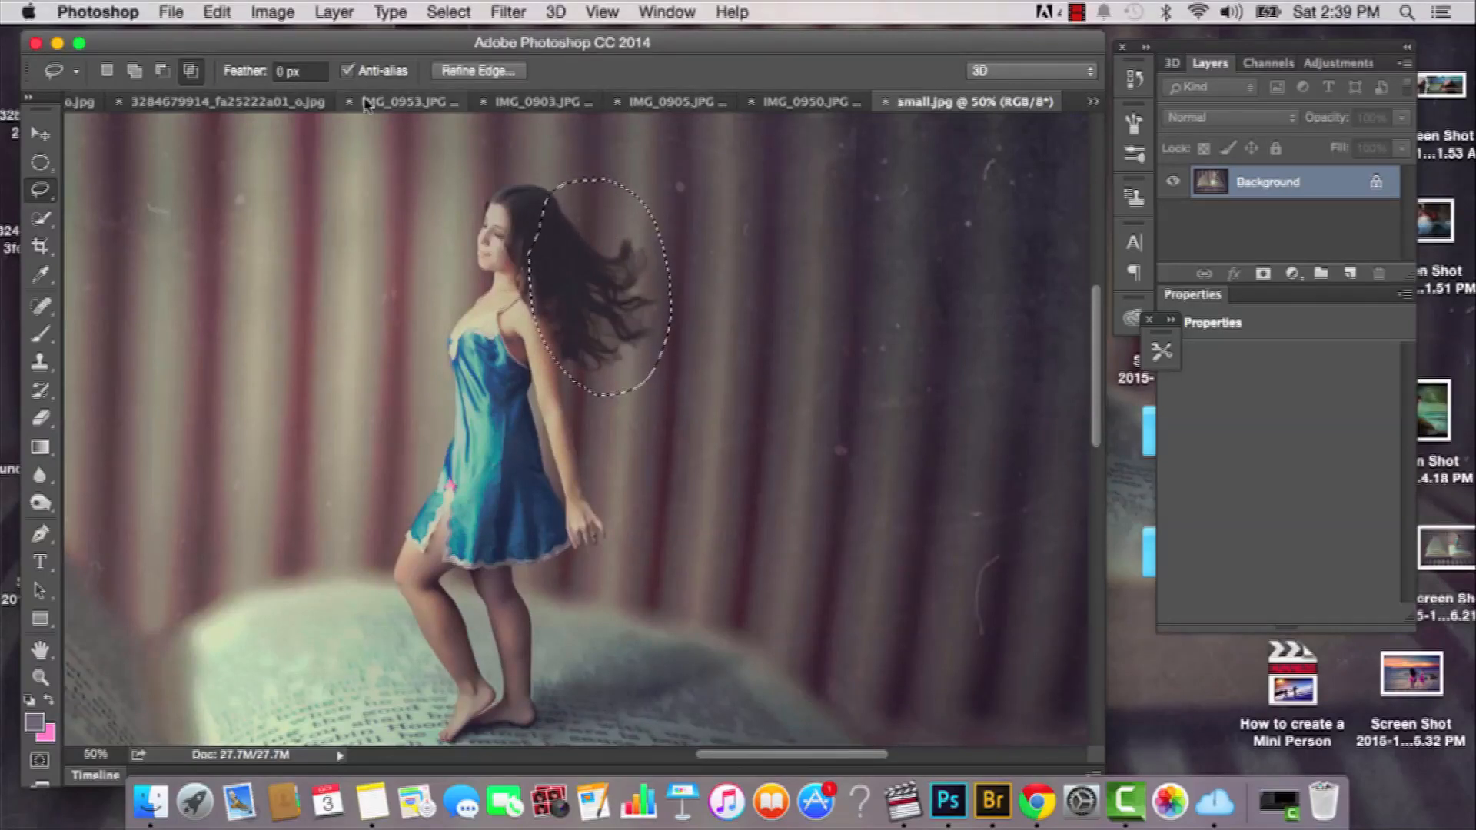
Step: Paste the copied hair into IMG_0903.JPG and move it against the back of the woman's head
left_click(412, 102)
left_click(829, 103)
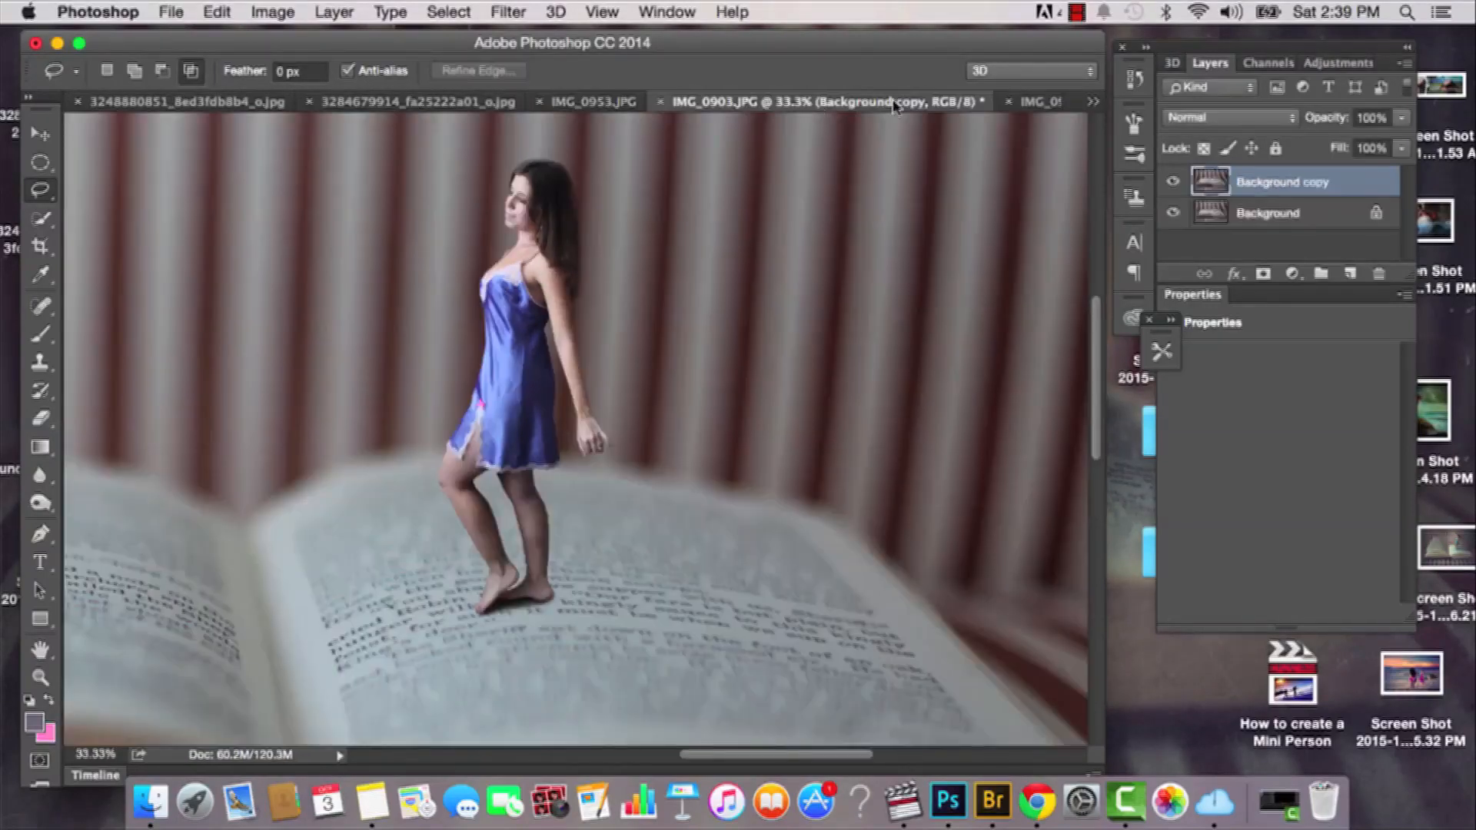
key("super+v")
key("super+equal")
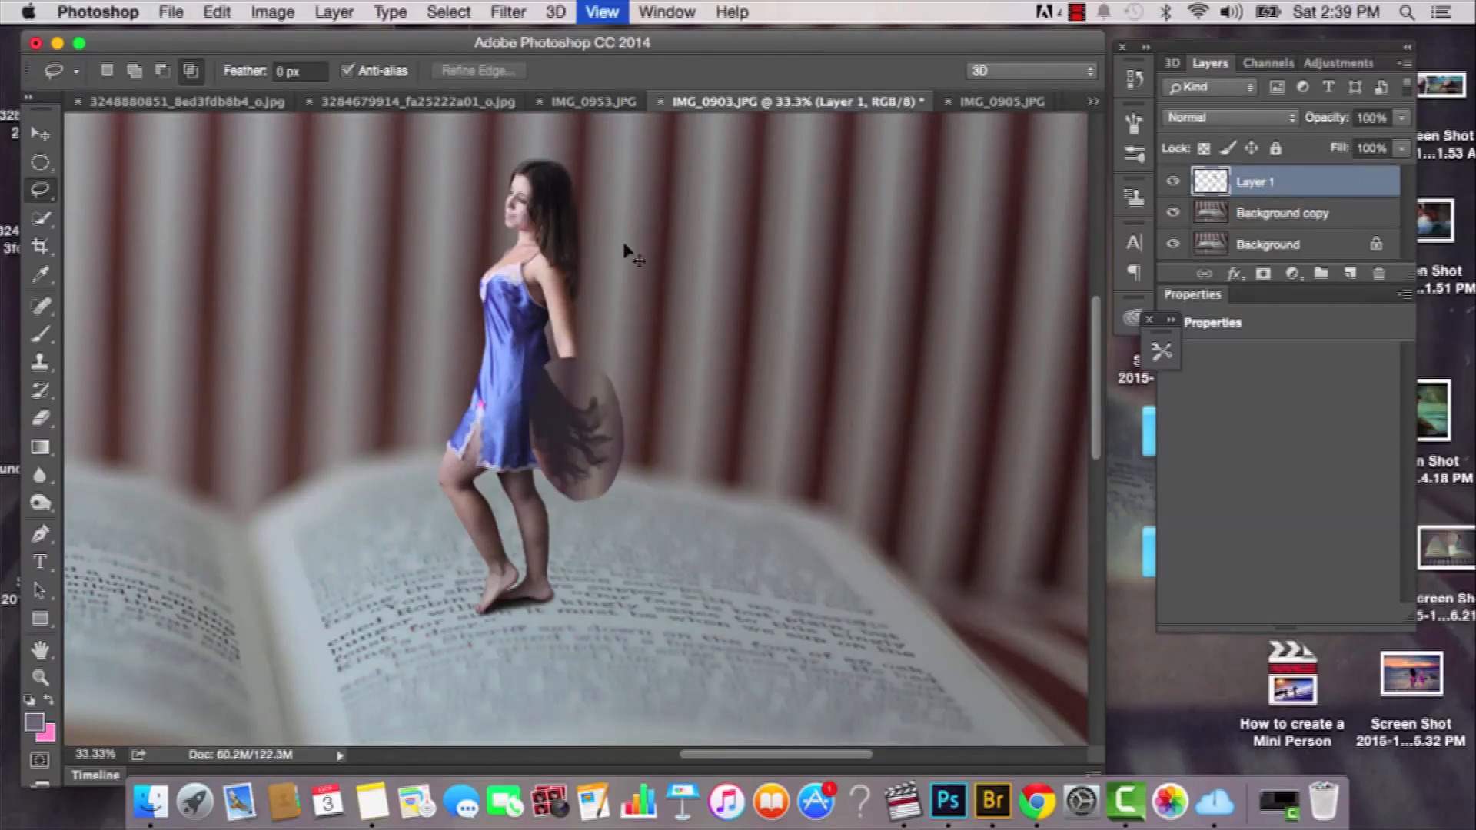
key("v")
scroll(629, 428, "up", 5)
right_click(608, 463)
left_click(643, 223)
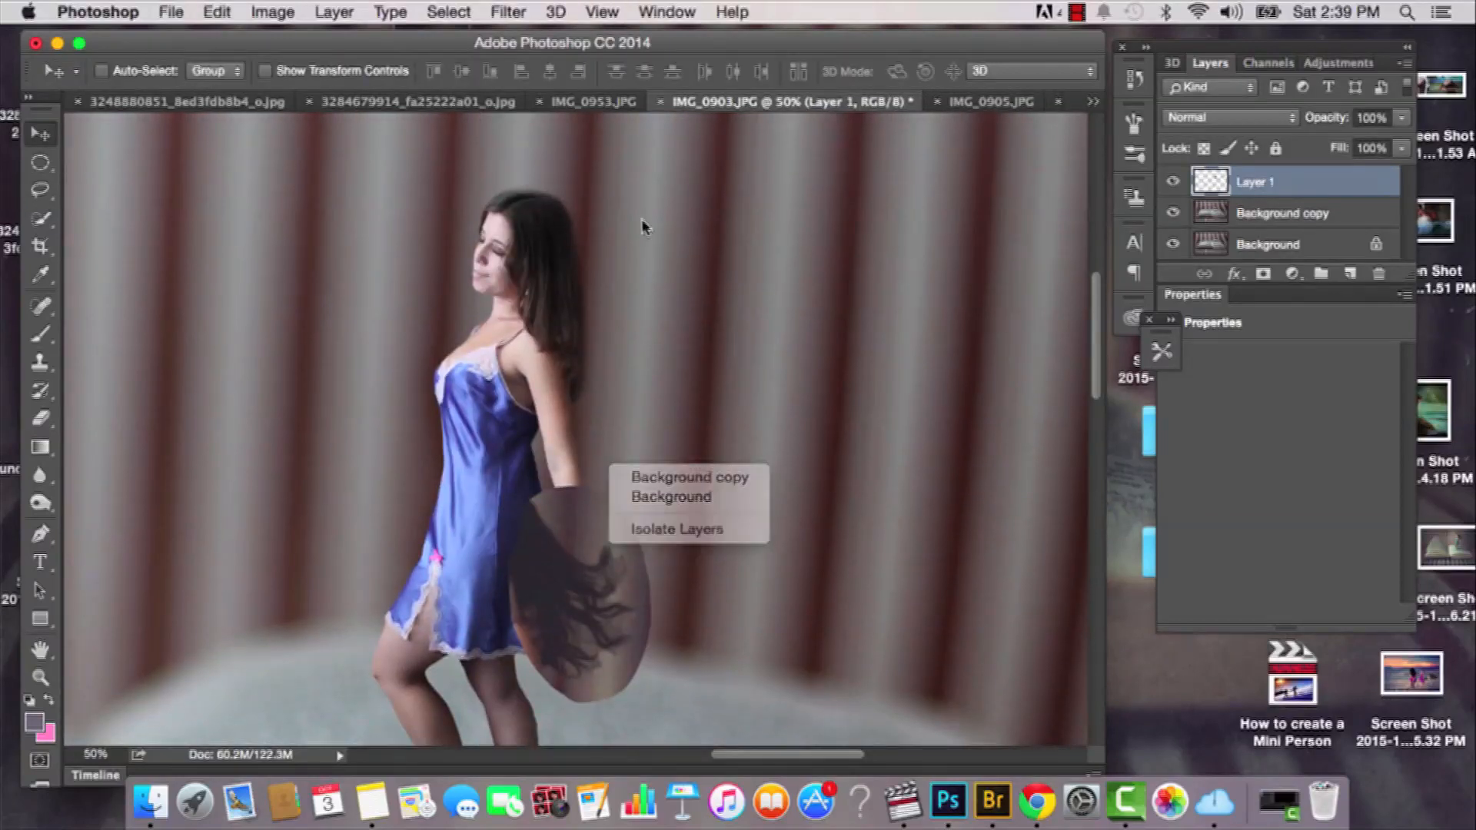
left_click_drag(557, 523, 625, 321)
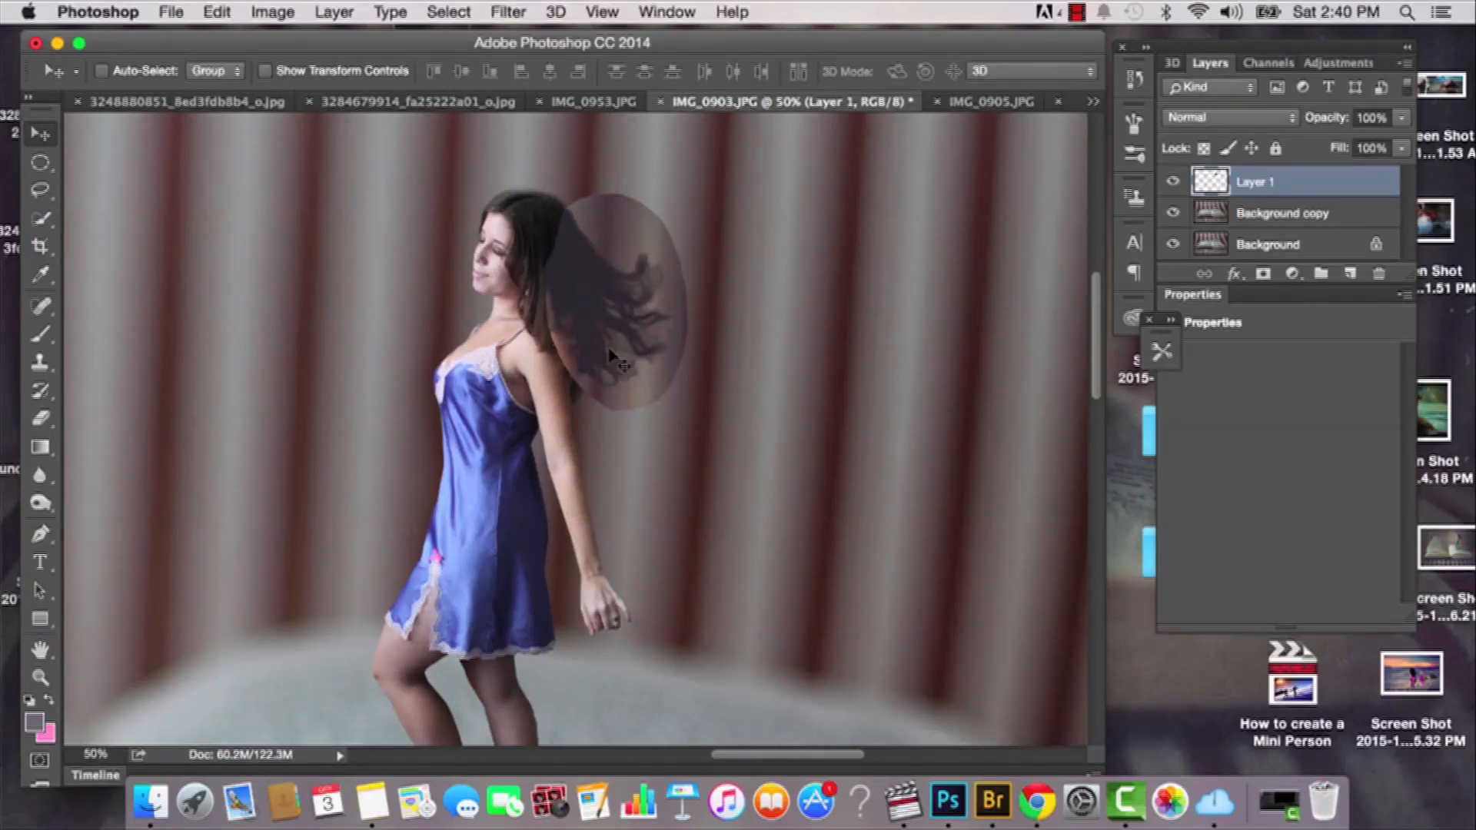
Step: Add a layer mask to the hair layer and raise the layer's RGB curve at input 119 to output 134
left_click(1263, 274)
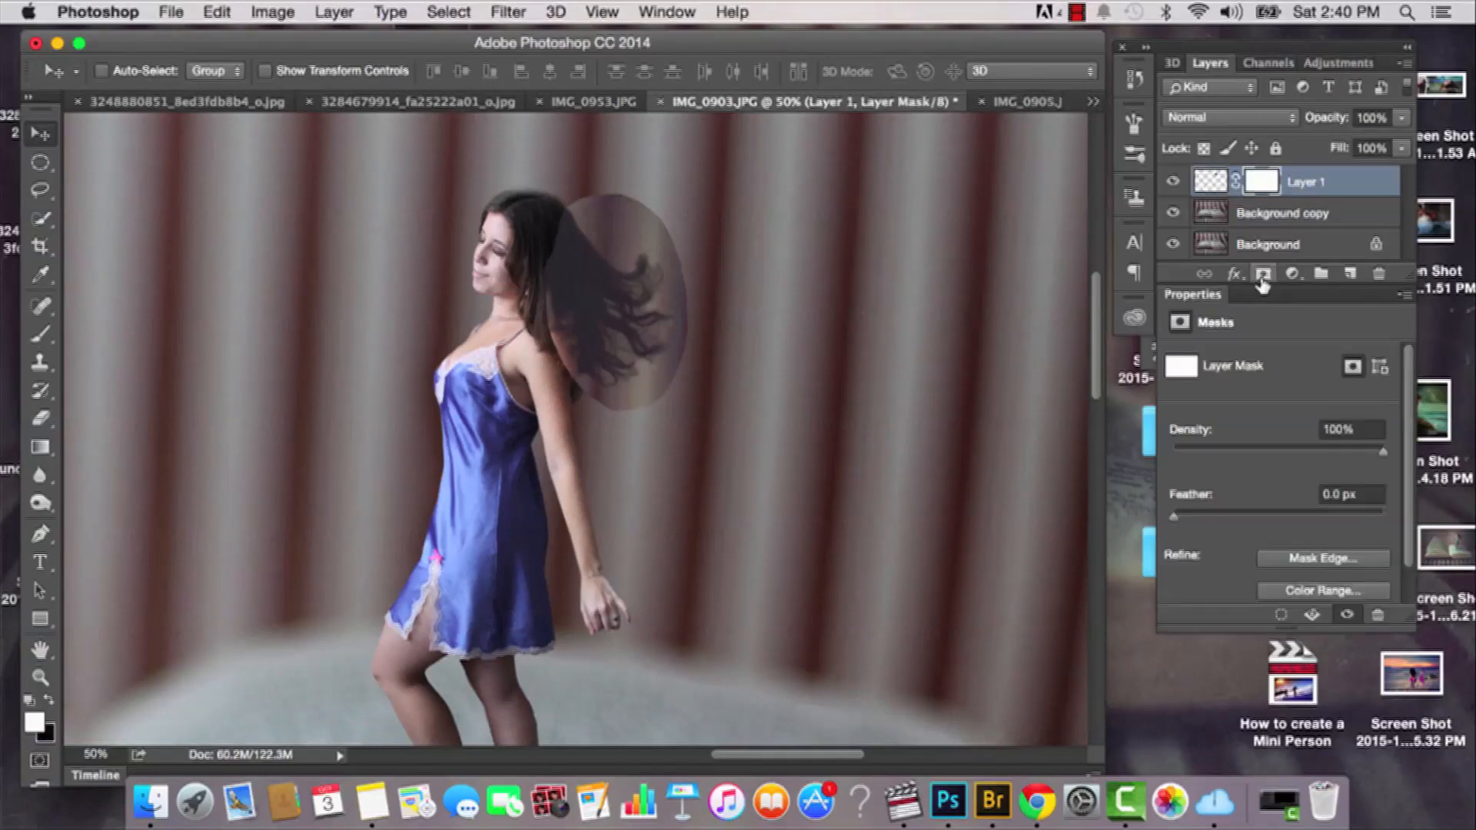
left_click(1212, 187)
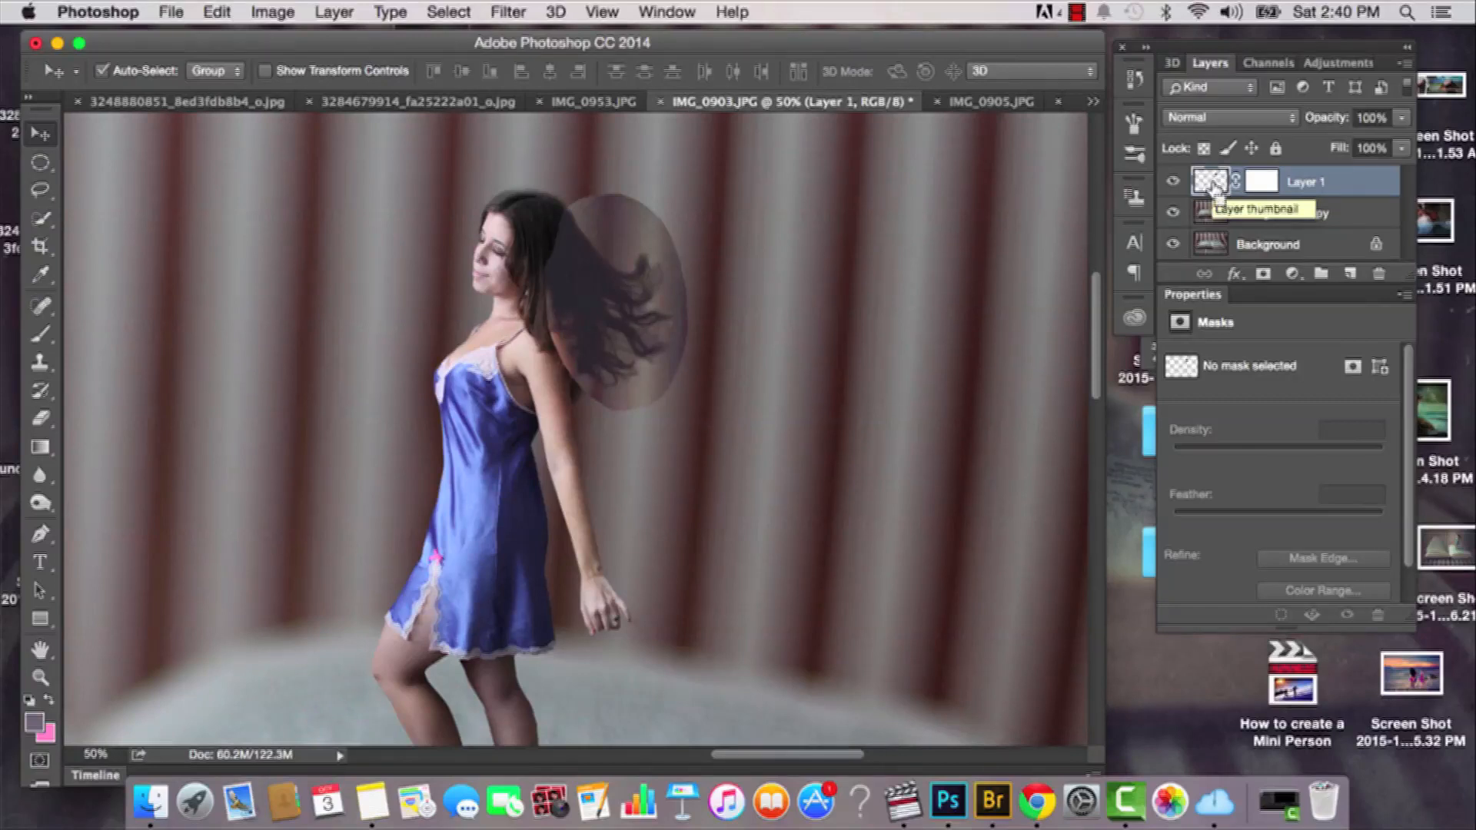
key("super+m")
left_click_drag(740, 118, 1151, 109)
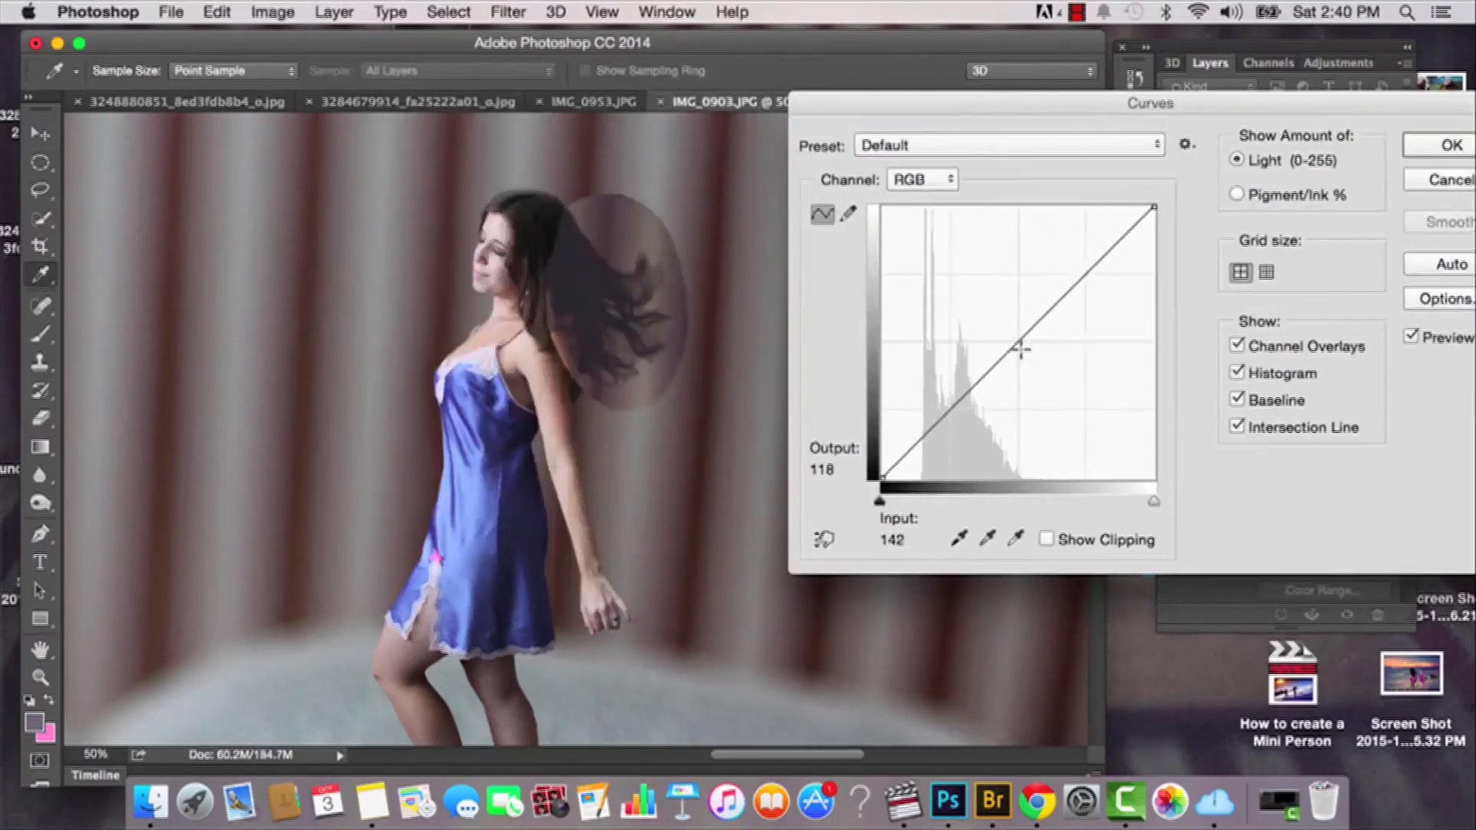
left_click_drag(1016, 345, 1009, 335)
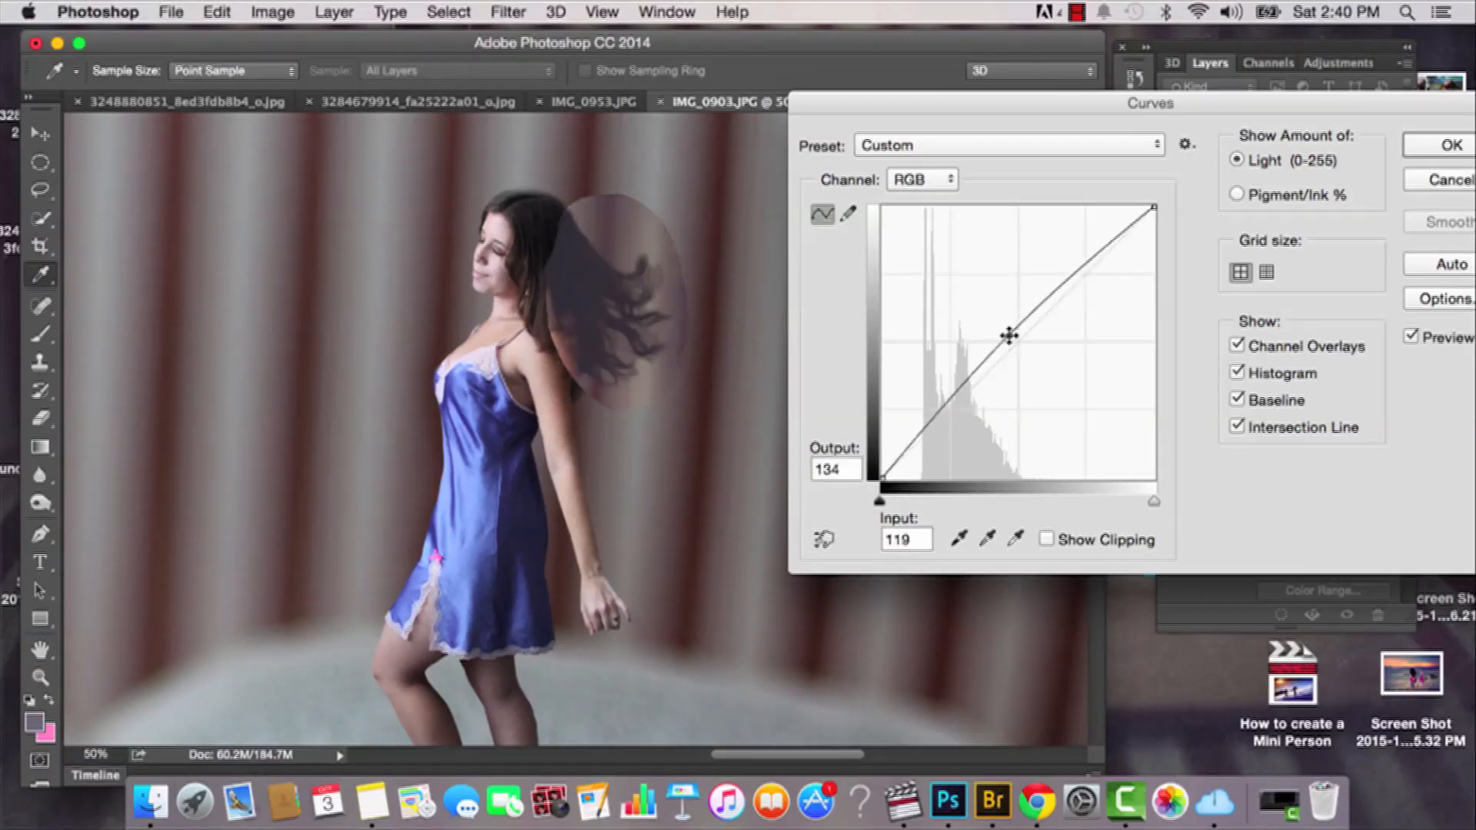
Step: Lower the red channel's curve midpoint slightly, with input 128 mapped to output 123
left_click(923, 179)
left_click(916, 198)
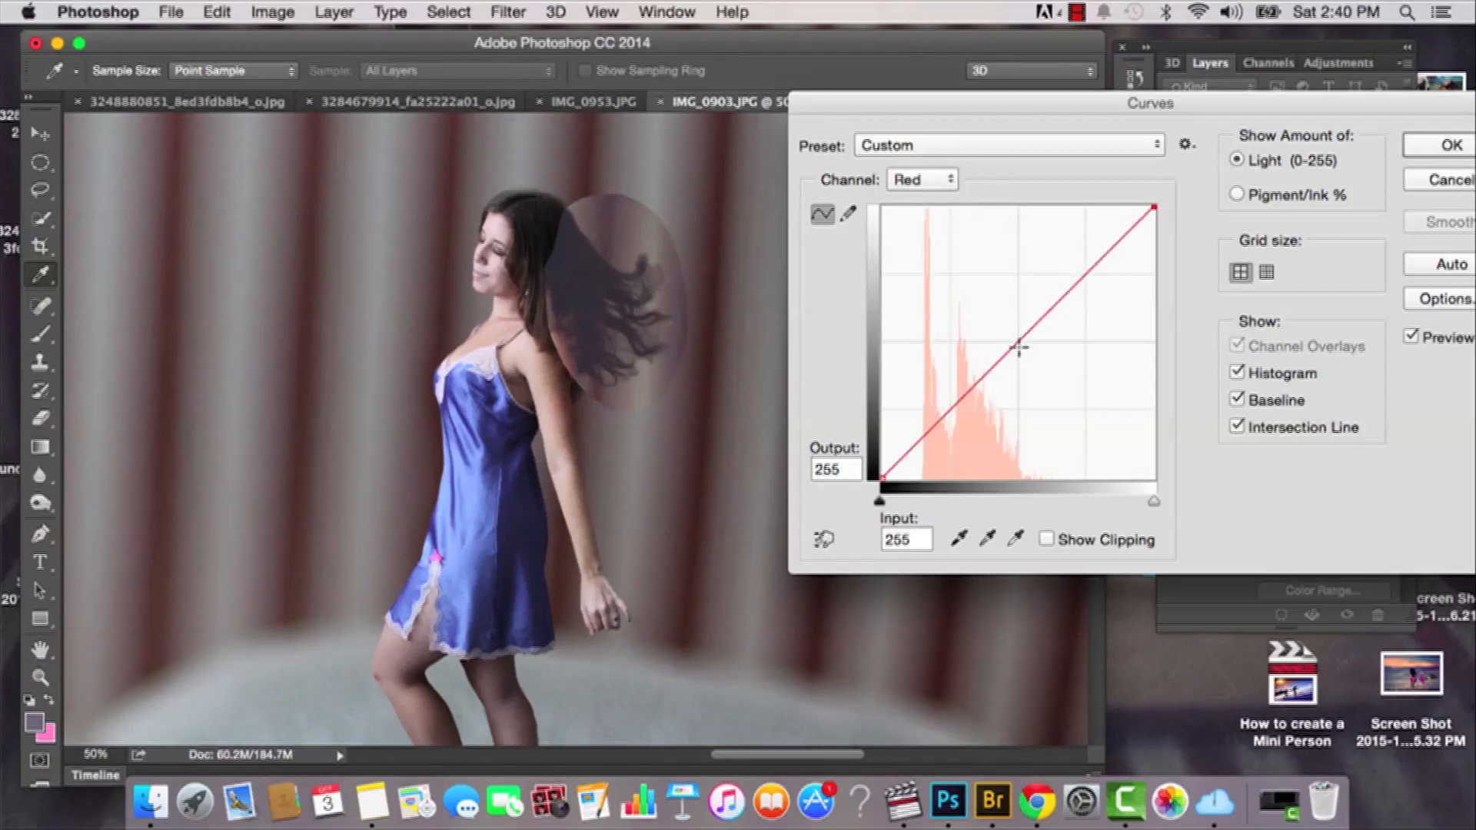
left_click(1018, 347)
left_click_drag(1018, 347, 1019, 349)
key("super+z")
key("super+z")
key("super+z")
left_click(1018, 347)
key("super+z")
key("super+z")
Step: Finish the RGB curve with black input 24, midpoint input 121 at output 130 and a lowered white end, and apply Curves
left_click(926, 180)
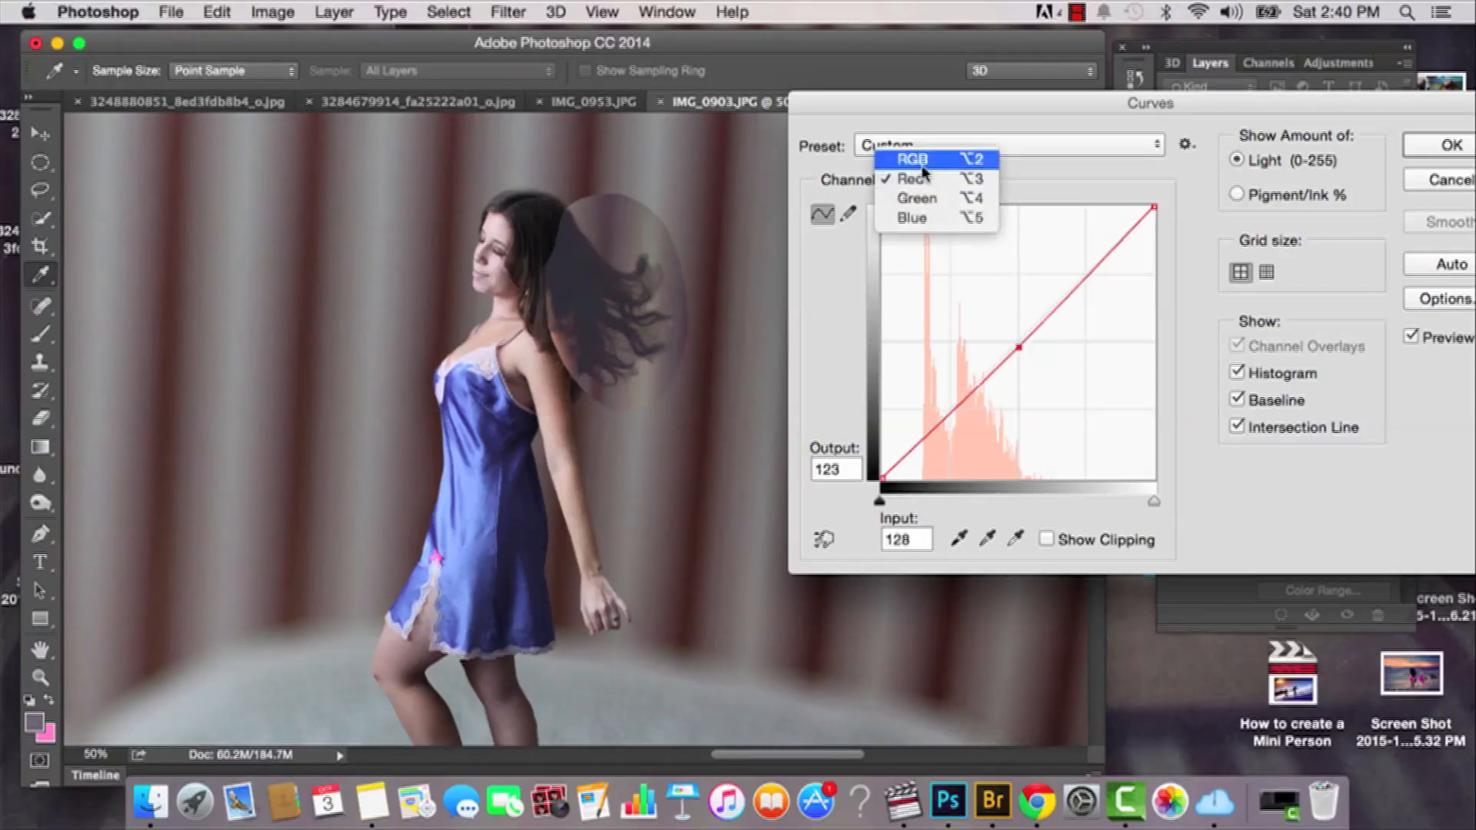
left_click(932, 155)
left_click_drag(888, 472, 914, 472)
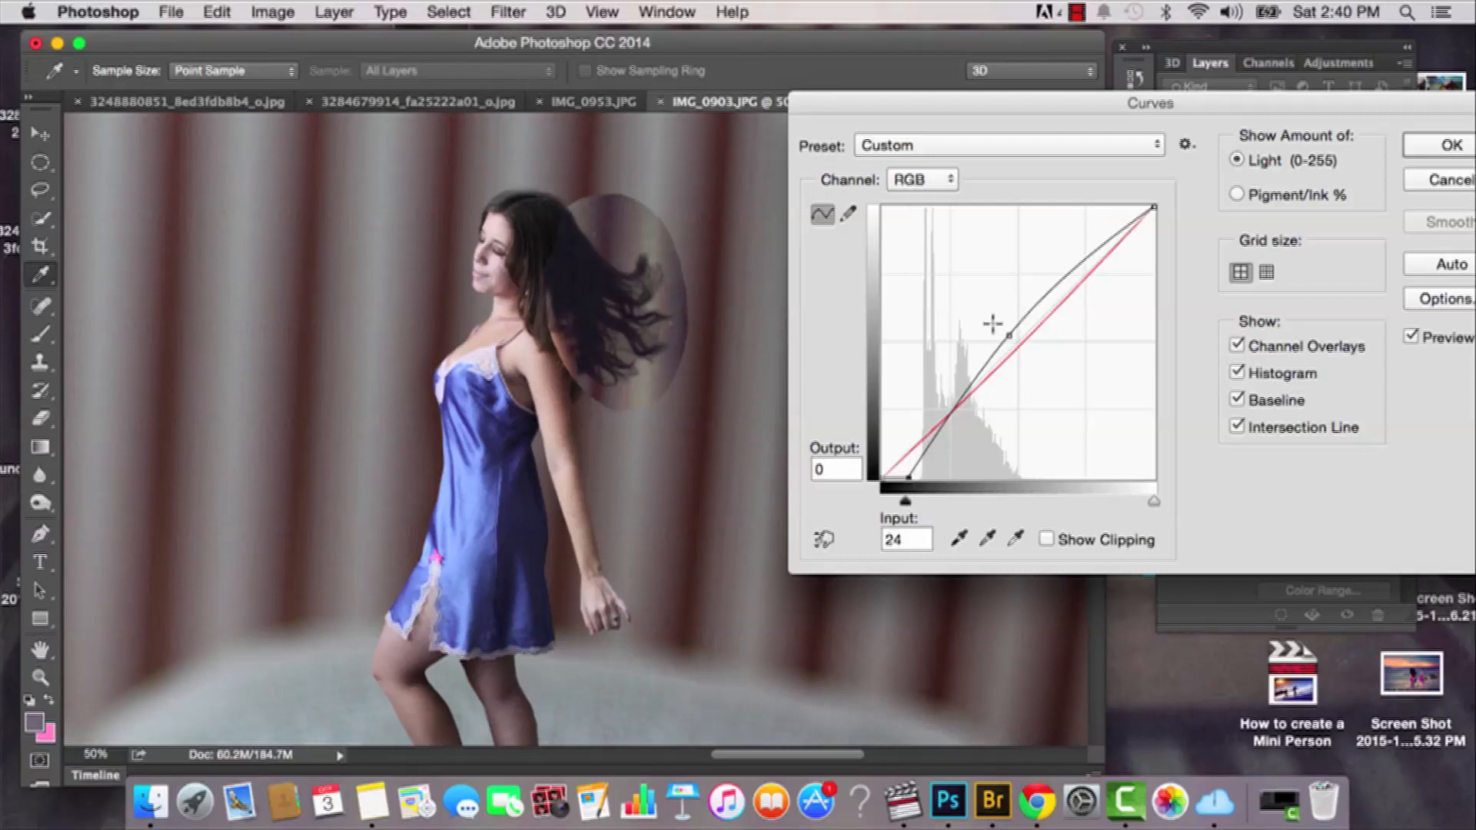
left_click_drag(1009, 336, 1011, 339)
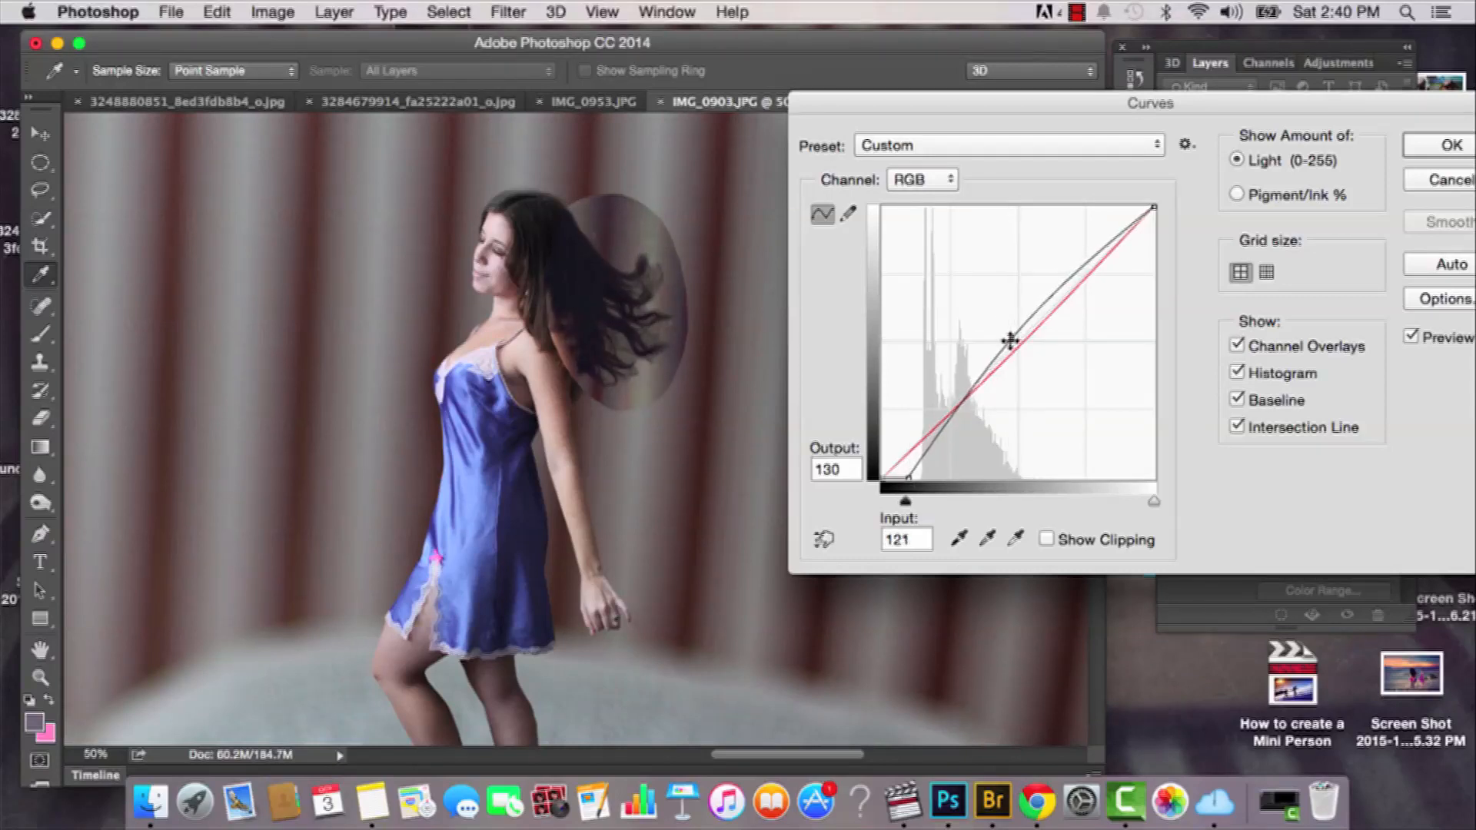
left_click_drag(1150, 206, 1196, 270)
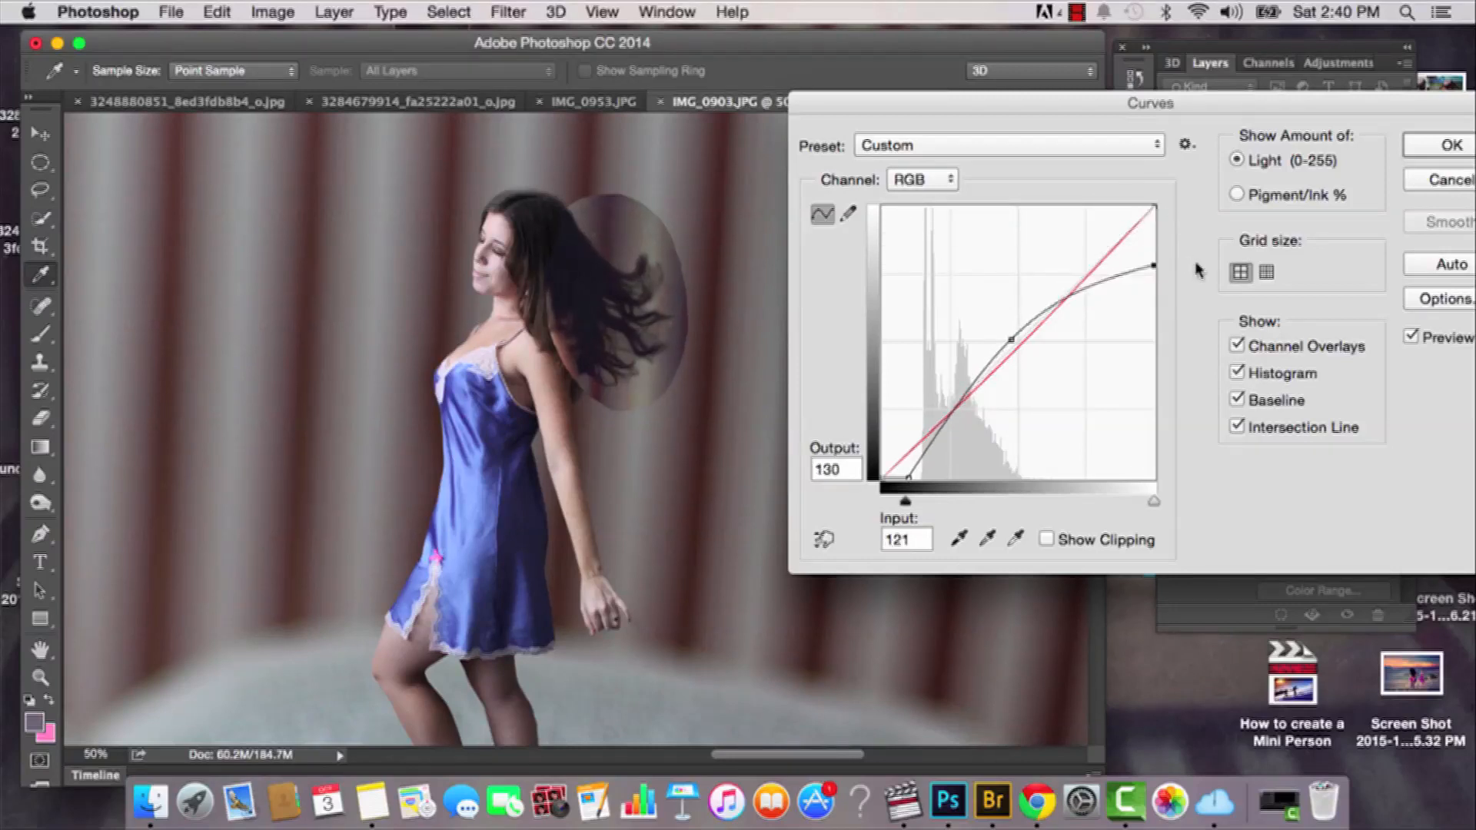
key("Return")
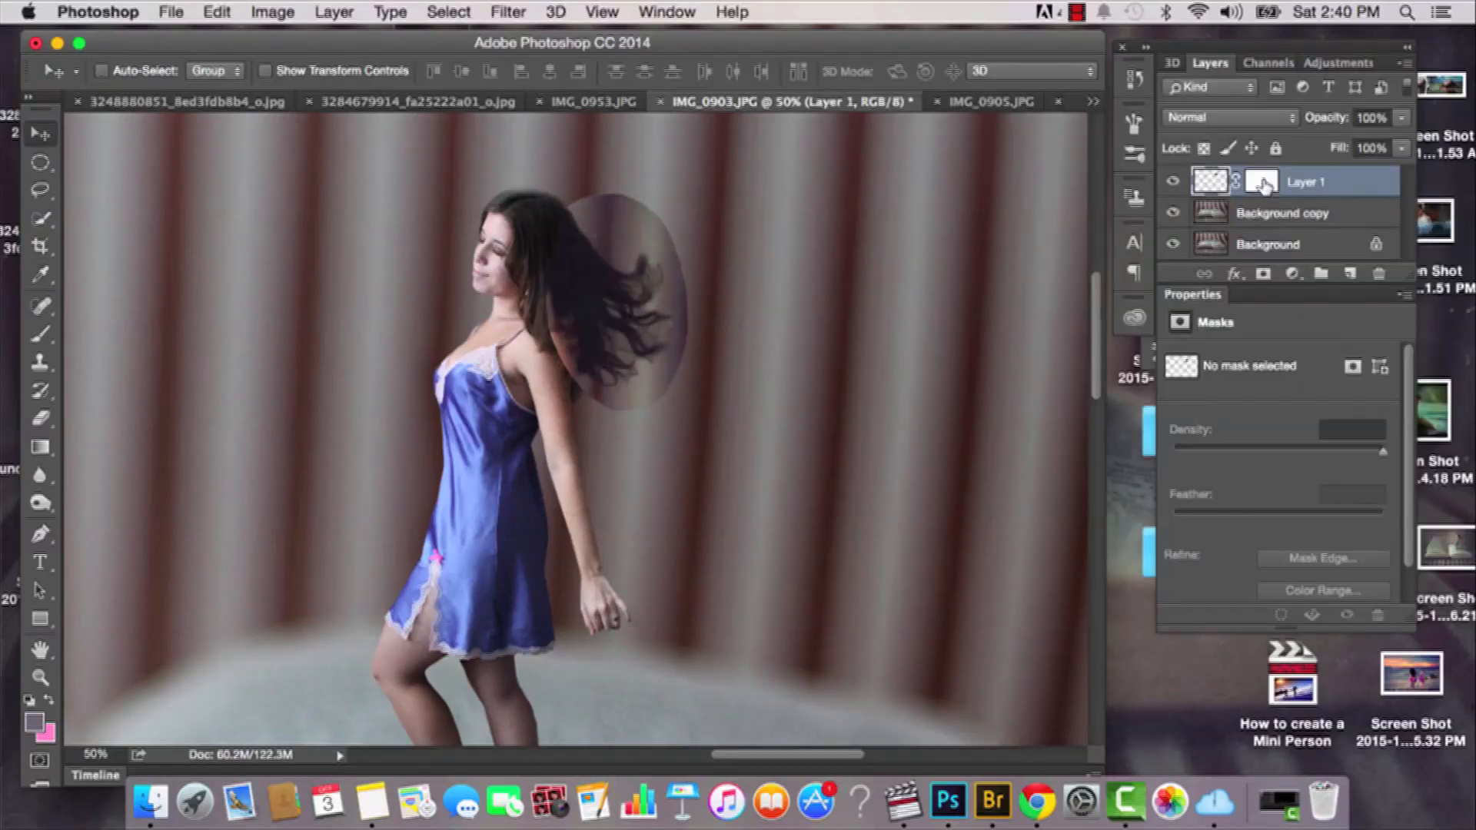
Step: Paint black on the hair layer's mask to hide the background around the hair, finishing with a size 40 brush
left_click(1261, 183)
key("b")
key("x")
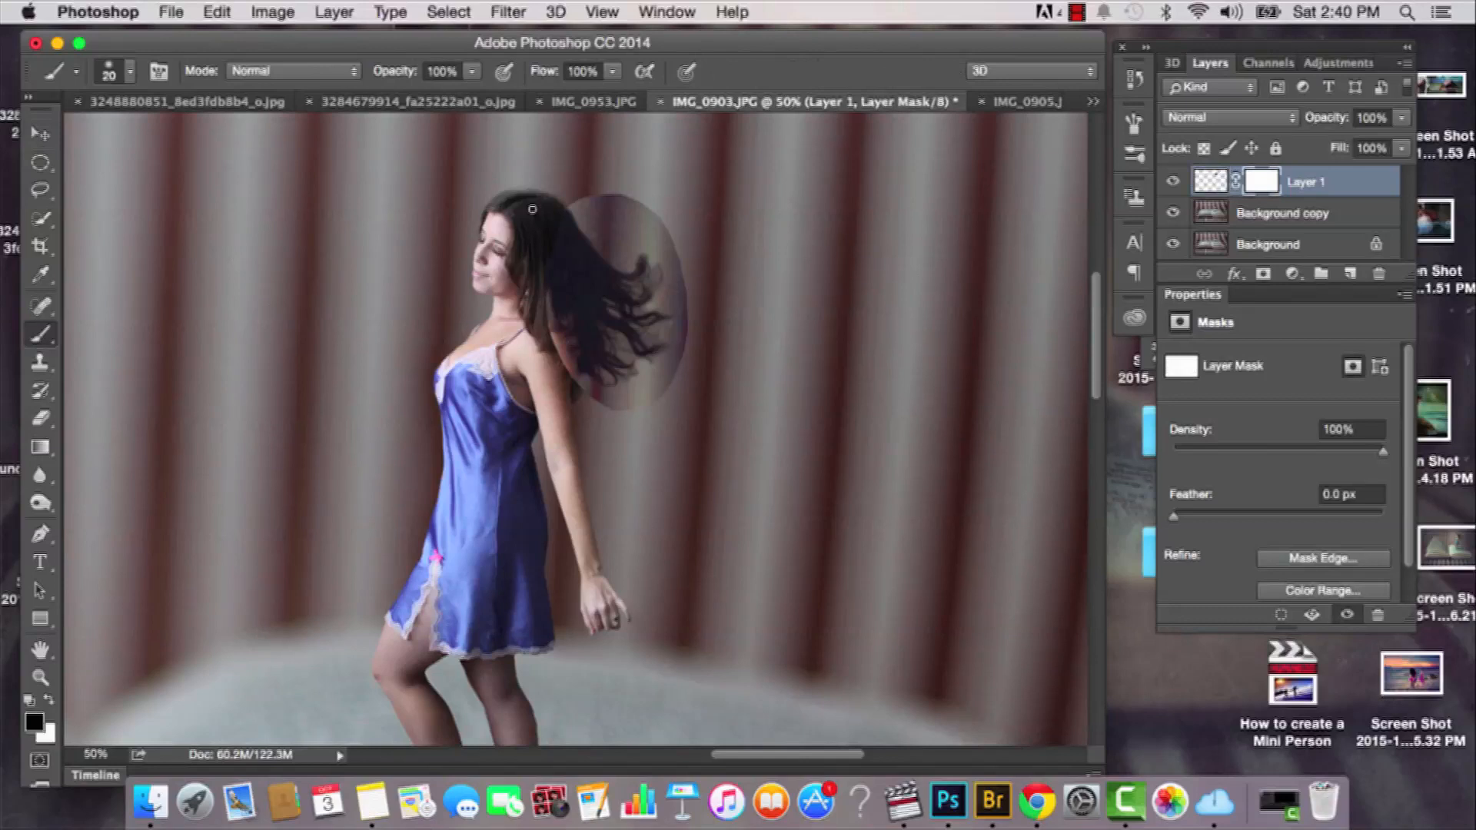
key("bracketright")
key("bracketright")
key("bracketright")
mouse_move(569, 376)
left_mouse_down()
mouse_move(618, 420)
mouse_move(585, 404)
mouse_move(675, 402)
mouse_move(627, 402)
mouse_move(689, 375)
mouse_move(667, 387)
mouse_move(701, 329)
mouse_move(697, 342)
mouse_move(681, 229)
mouse_move(685, 283)
mouse_move(663, 221)
mouse_move(616, 244)
mouse_move(570, 190)
mouse_move(606, 217)
mouse_move(597, 197)
mouse_move(646, 213)
mouse_move(627, 187)
mouse_move(607, 229)
left_mouse_up()
key("bracketleft")
key("bracketleft")
key("bracketleft")
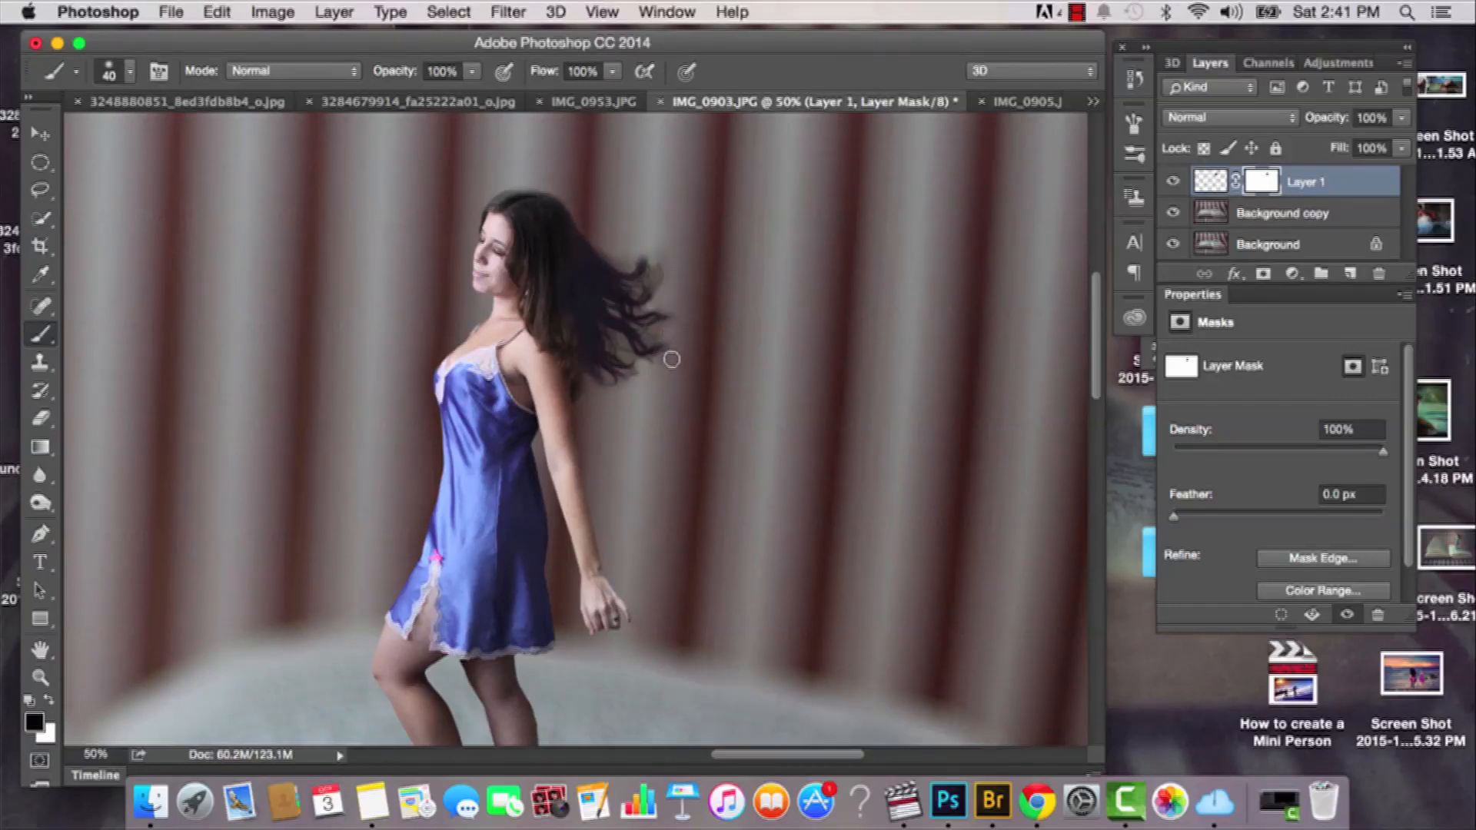
Step: Toggle the hair layer's visibility to compare the figure with and without the added hair, leaving the layer visible
key("super+z")
key("super+z")
left_click(1176, 185)
left_click(1176, 185)
left_click(1176, 185)
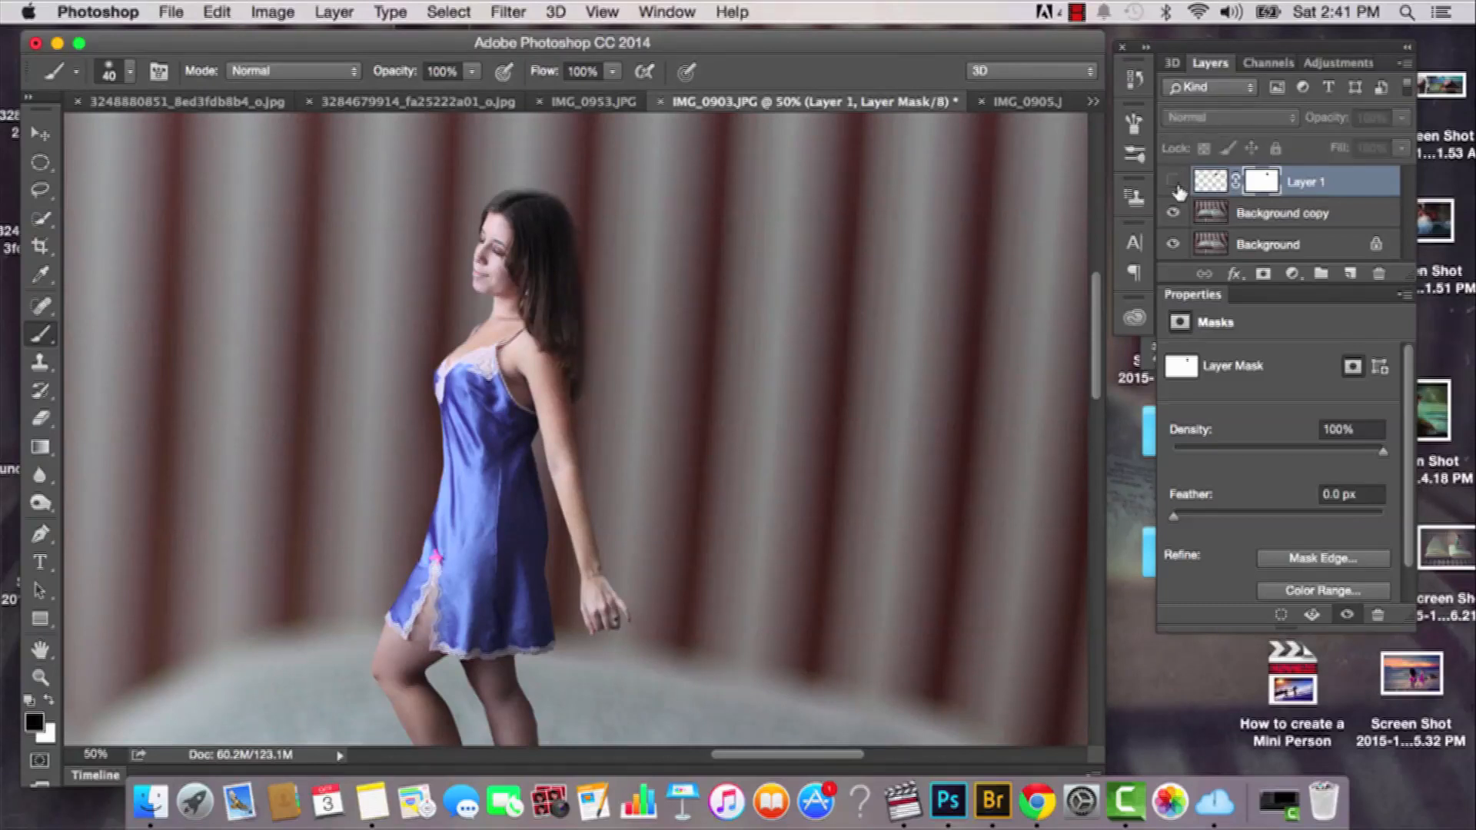
left_click(1173, 182)
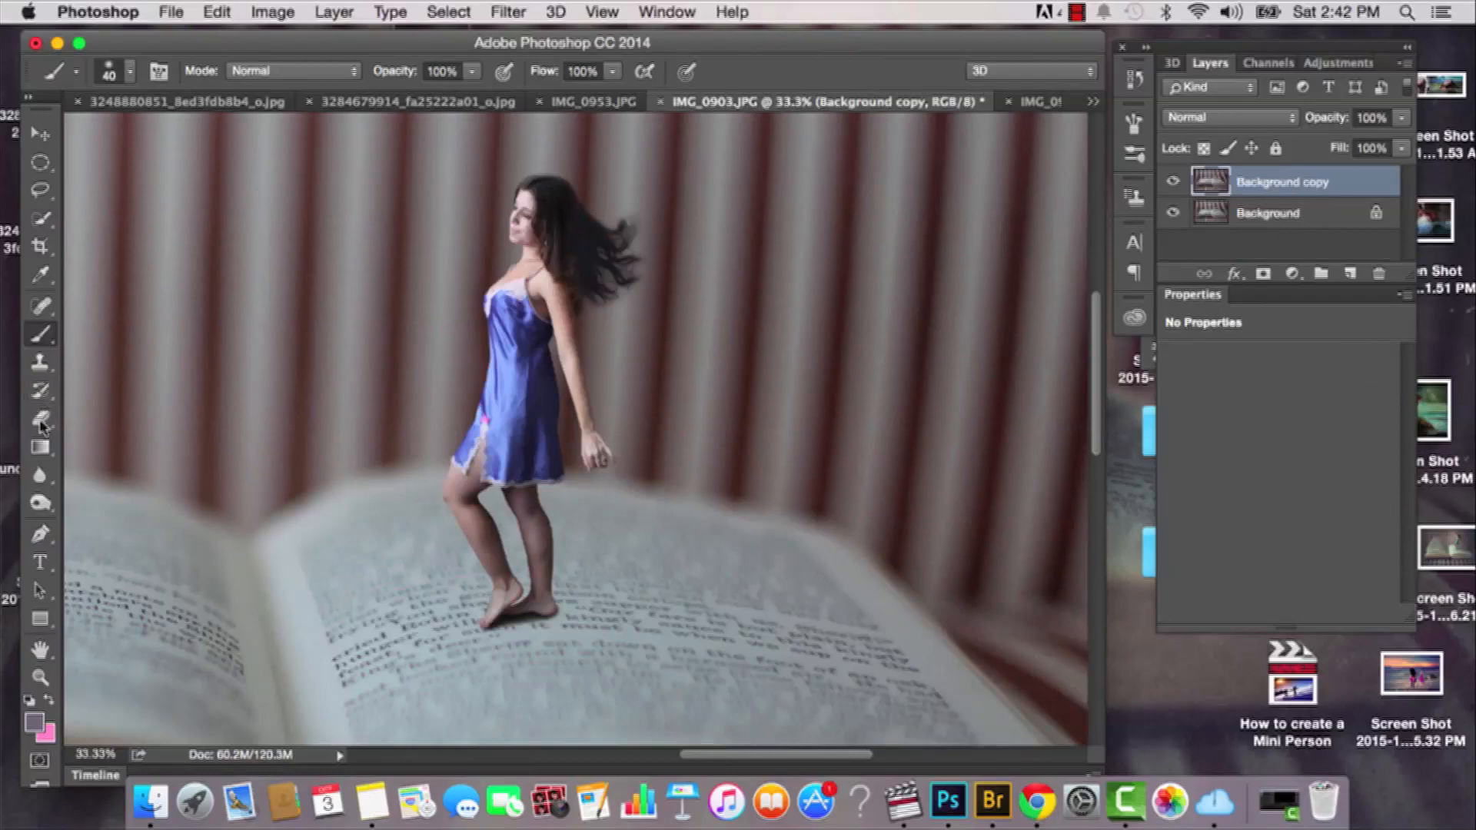
Step: Darken the contact shadow on the page beneath the woman's feet using a size 80 Burn tool
left_click(40, 503)
left_click(180, 513)
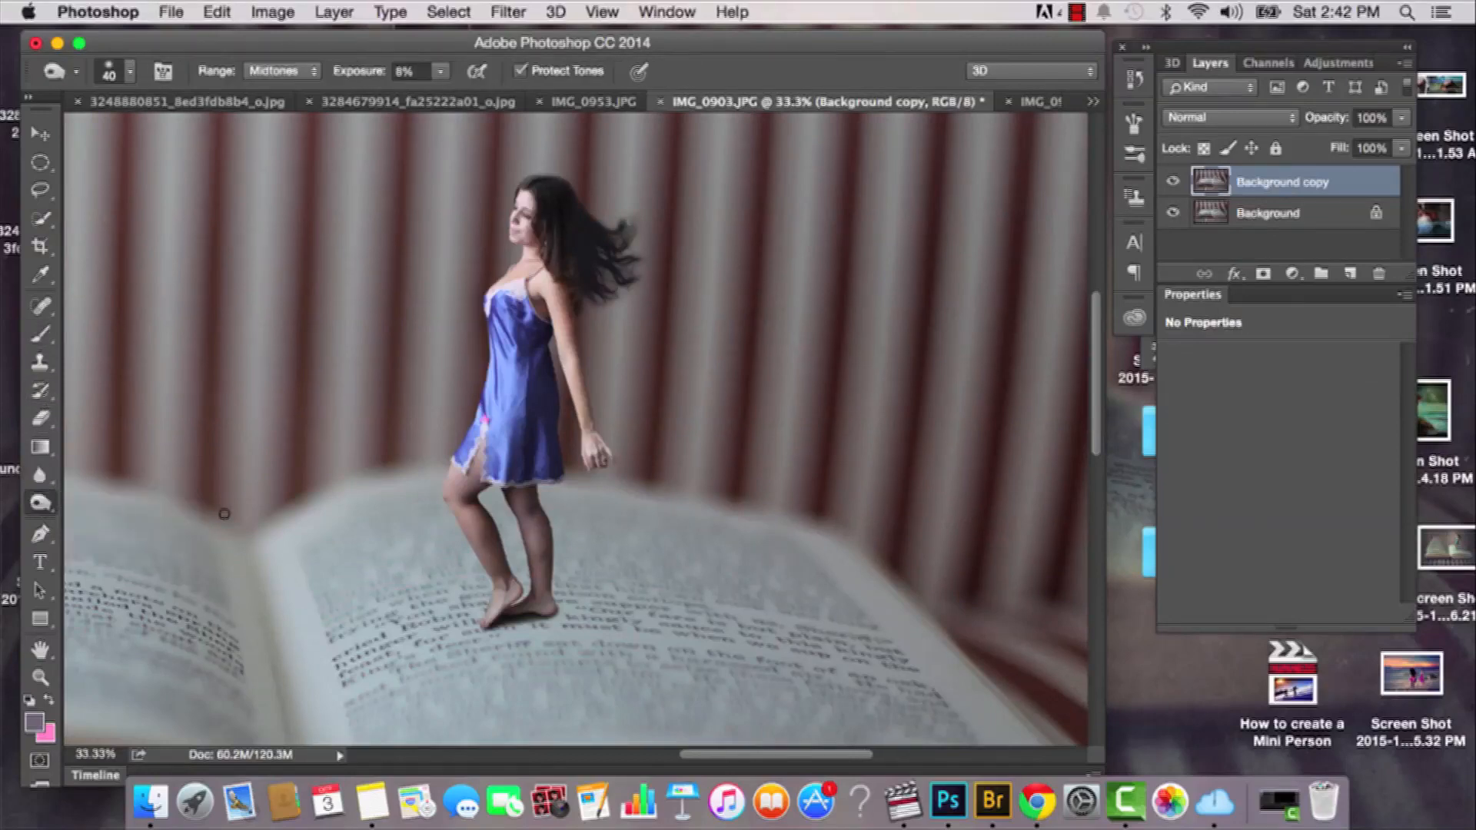
key("super+plus")
key("super+plus")
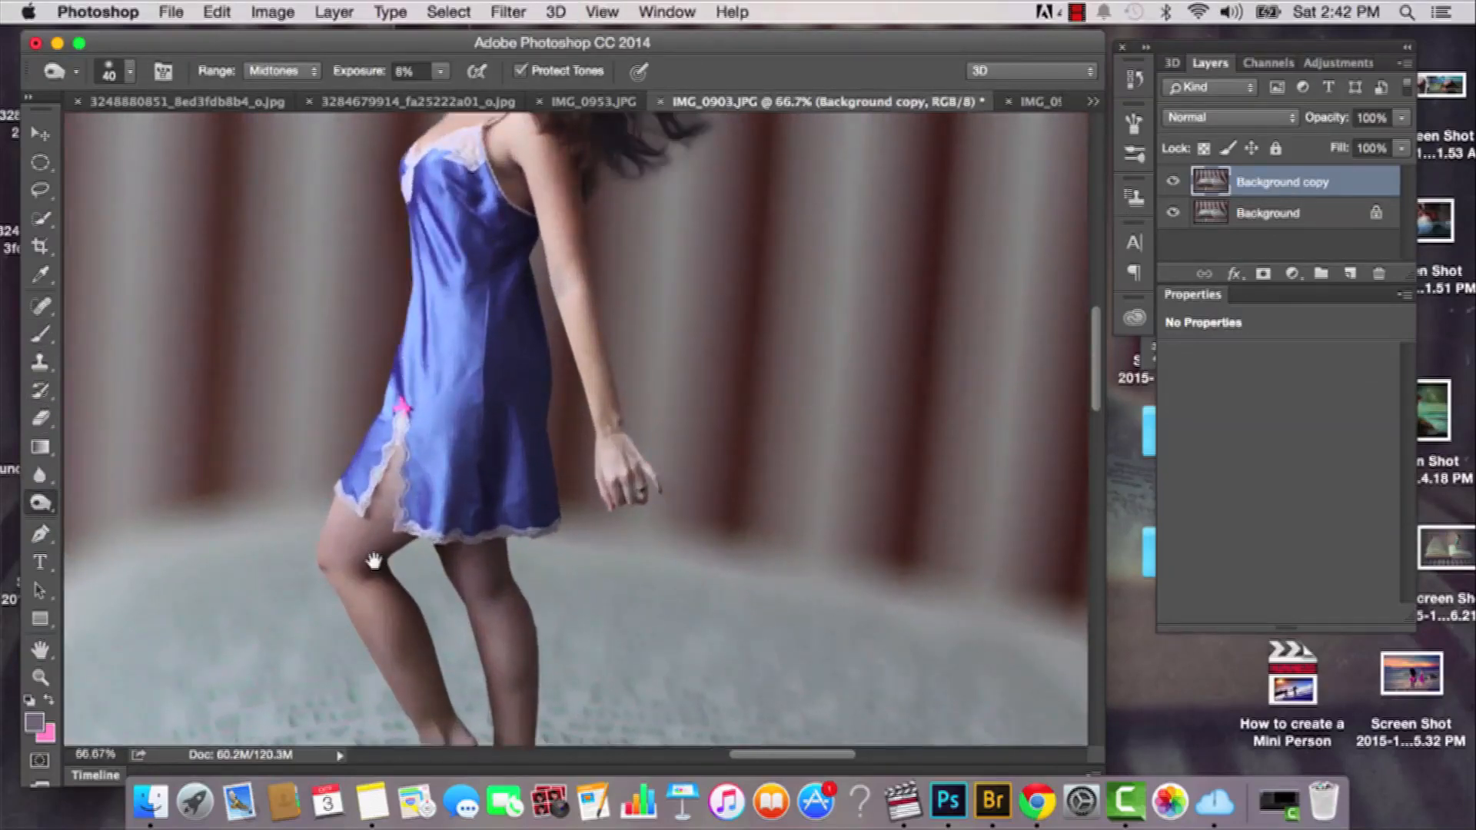
scroll(545, 588, "down", 5)
key("bracketright")
key("bracketright")
key("bracketright")
key("bracketright")
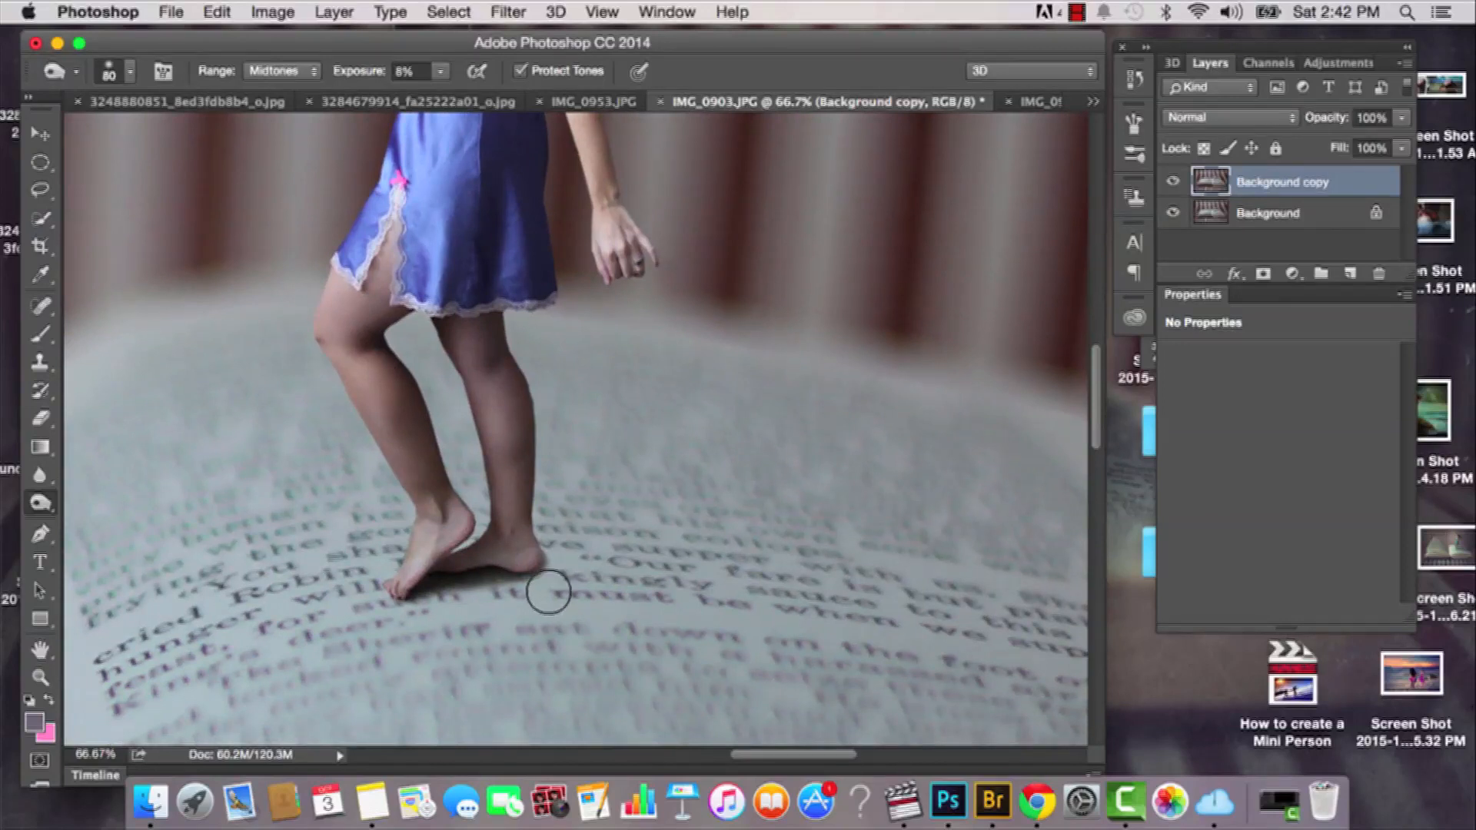
left_click_drag(548, 592, 432, 605)
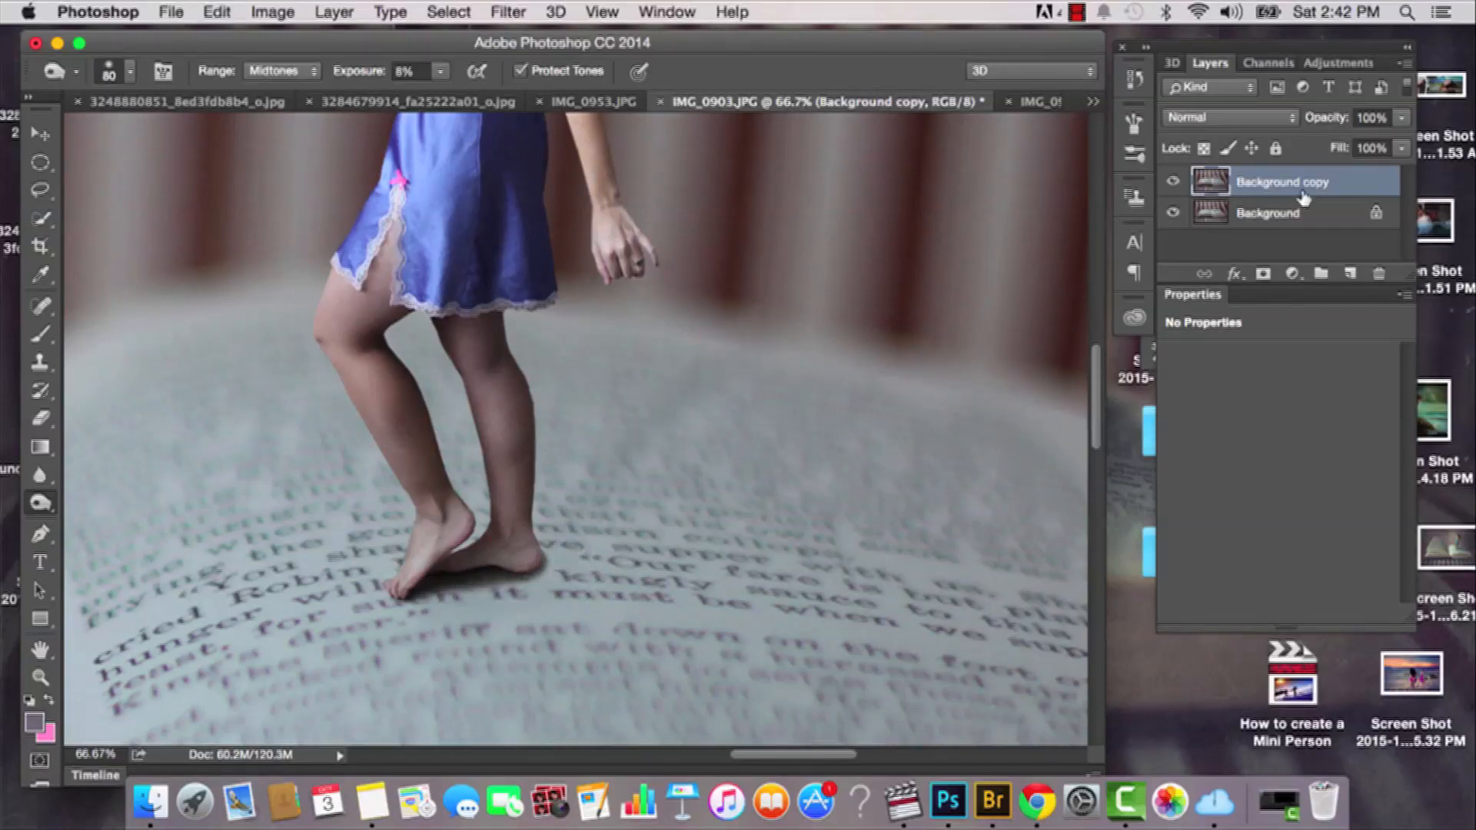
Step: Undo and redo the burn strokes beneath the feet to compare the page with and without the shadow
mouse_move(1319, 192)
left_mouse_down()
mouse_move(1347, 252)
mouse_move(1318, 192)
left_mouse_up()
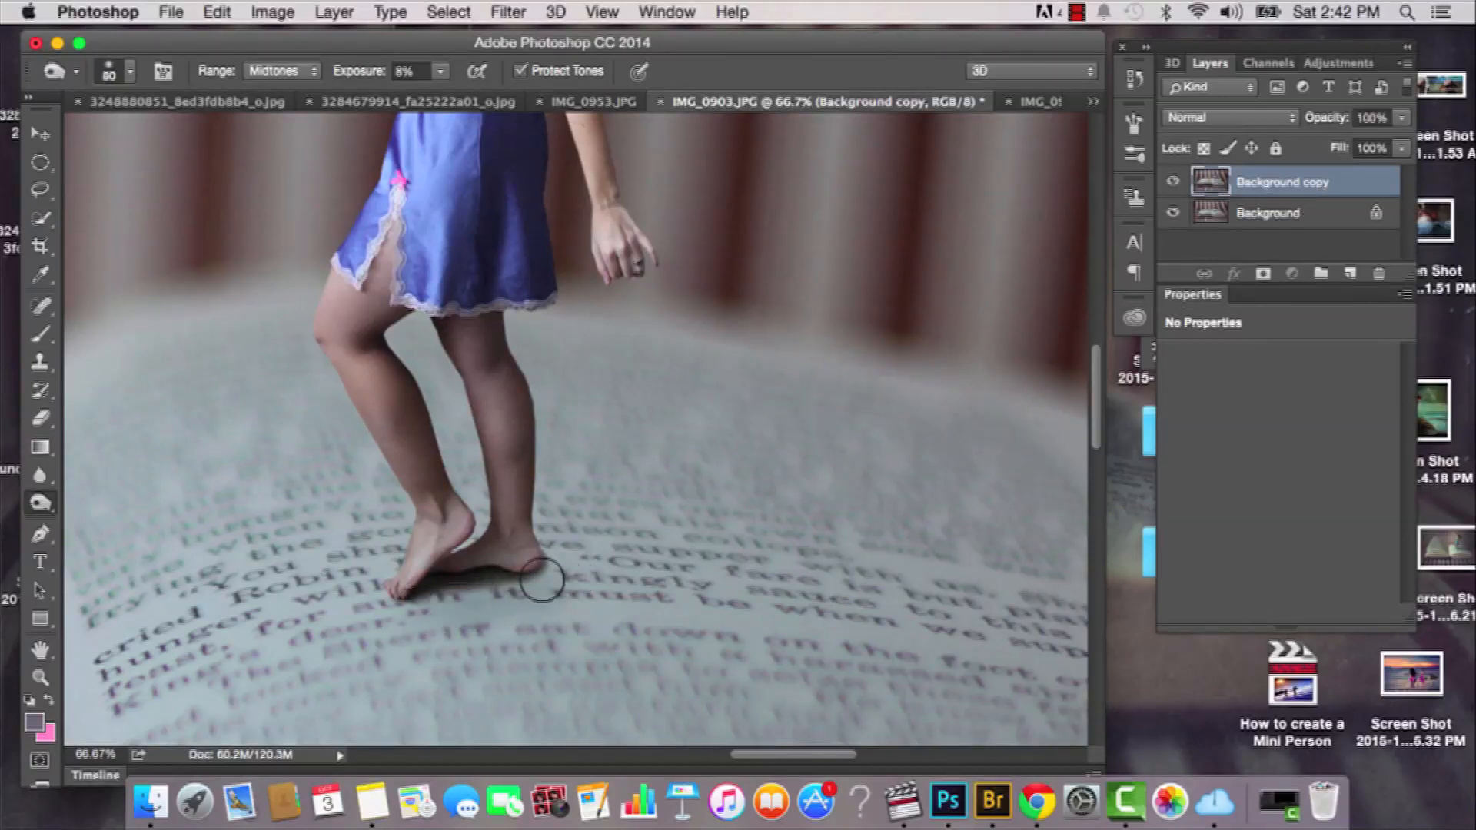
key("super+z")
key("super+z")
key("super+z")
key("super+z")
Step: Enlarge the Burn brush to 200, darken a soft cast shadow across the page behind her, and compare it by undoing and redoing
key("bracketright")
key("bracketright")
key("bracketright")
key("bracketright")
key("bracketright")
key("bracketright")
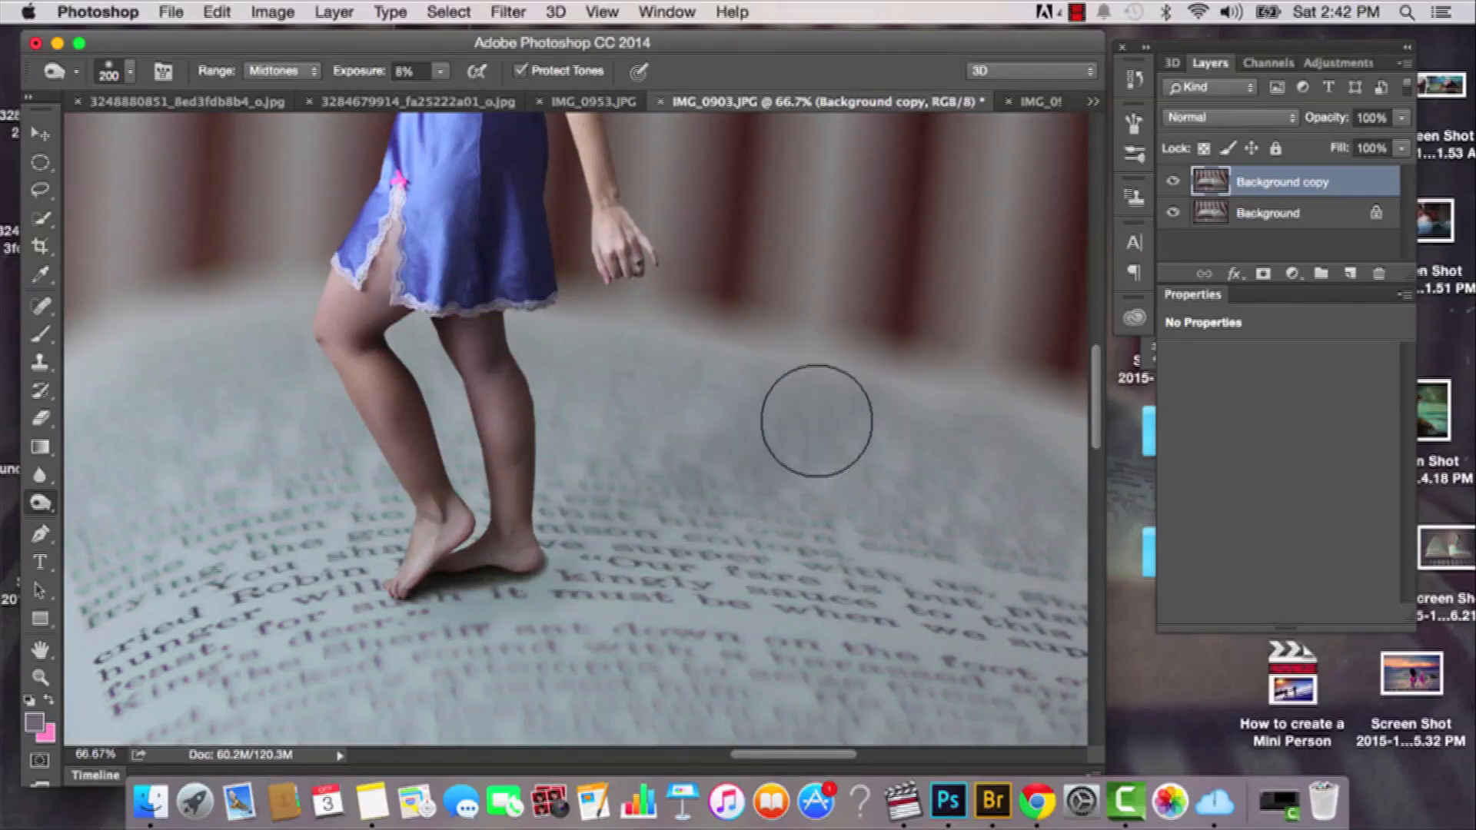
key("super+z")
key("super+z")
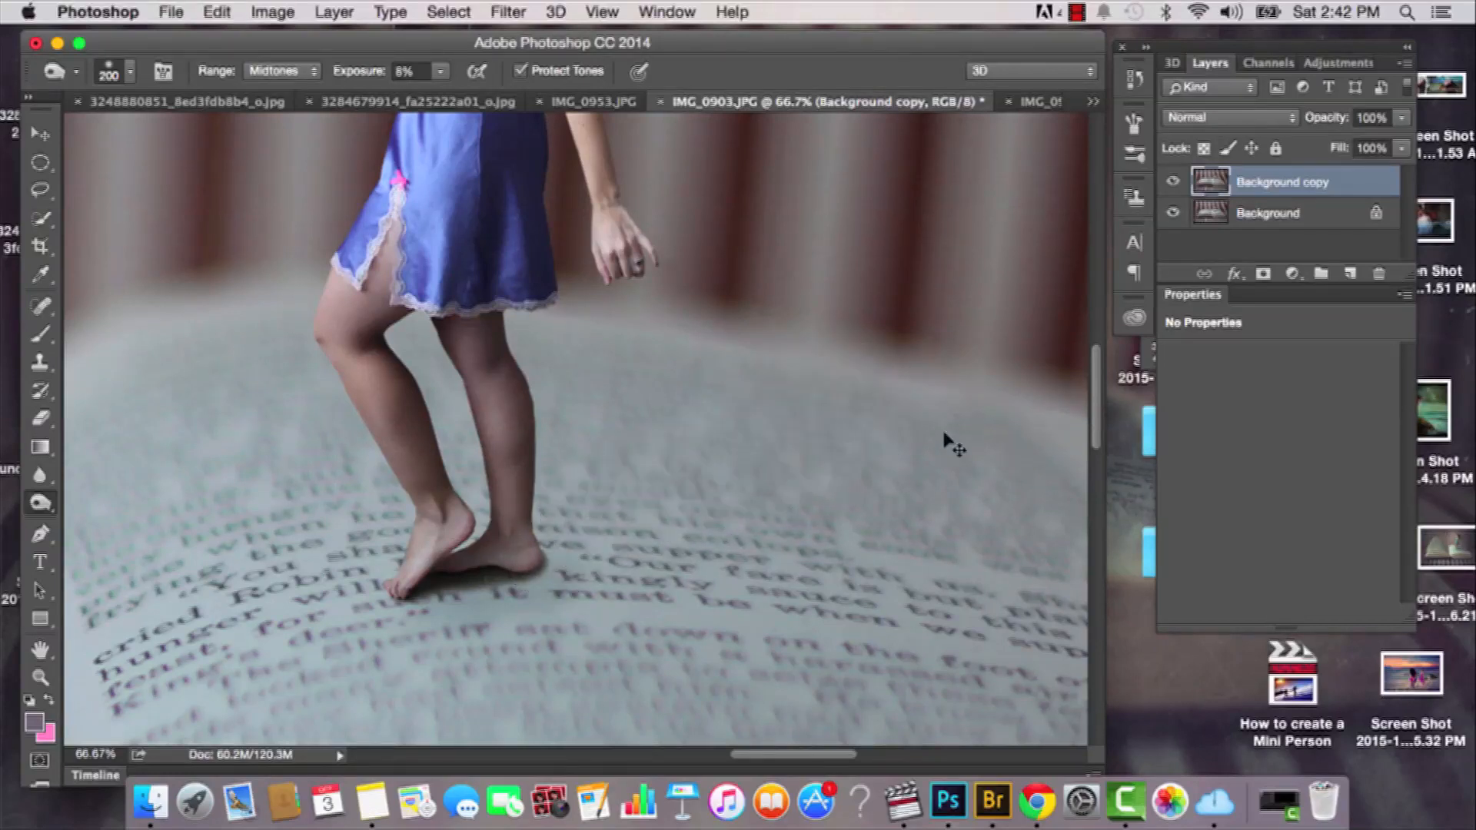
Step: Reduce the Burn brush to 80 and darken the cast shadow where it starts at the standing foot's heel
key("bracketleft")
key("bracketleft")
key("bracketleft")
key("bracketleft")
key("bracketleft")
key("bracketleft")
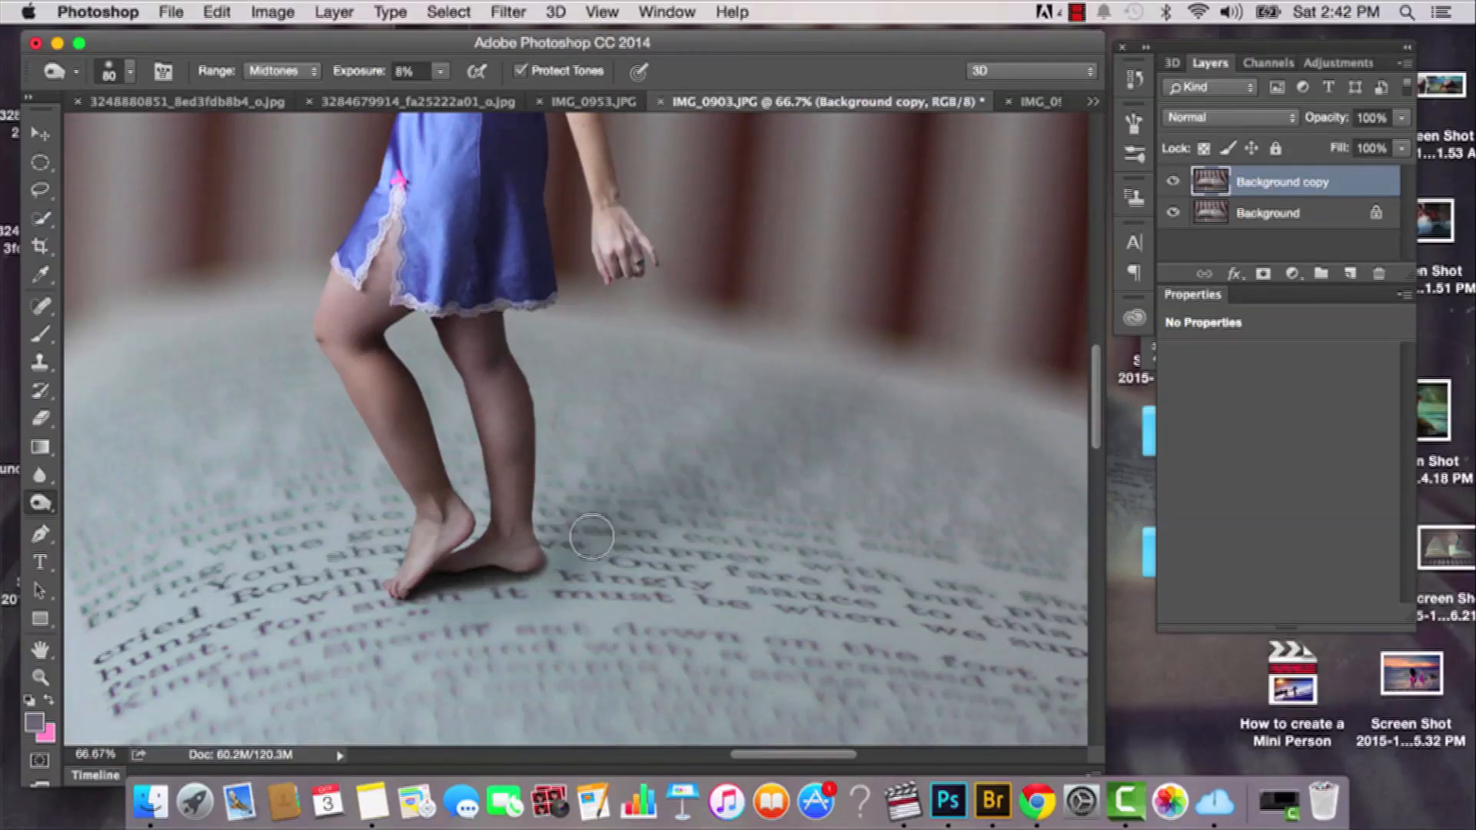
mouse_move(552, 544)
left_mouse_down()
mouse_move(561, 527)
mouse_move(555, 540)
left_mouse_up()
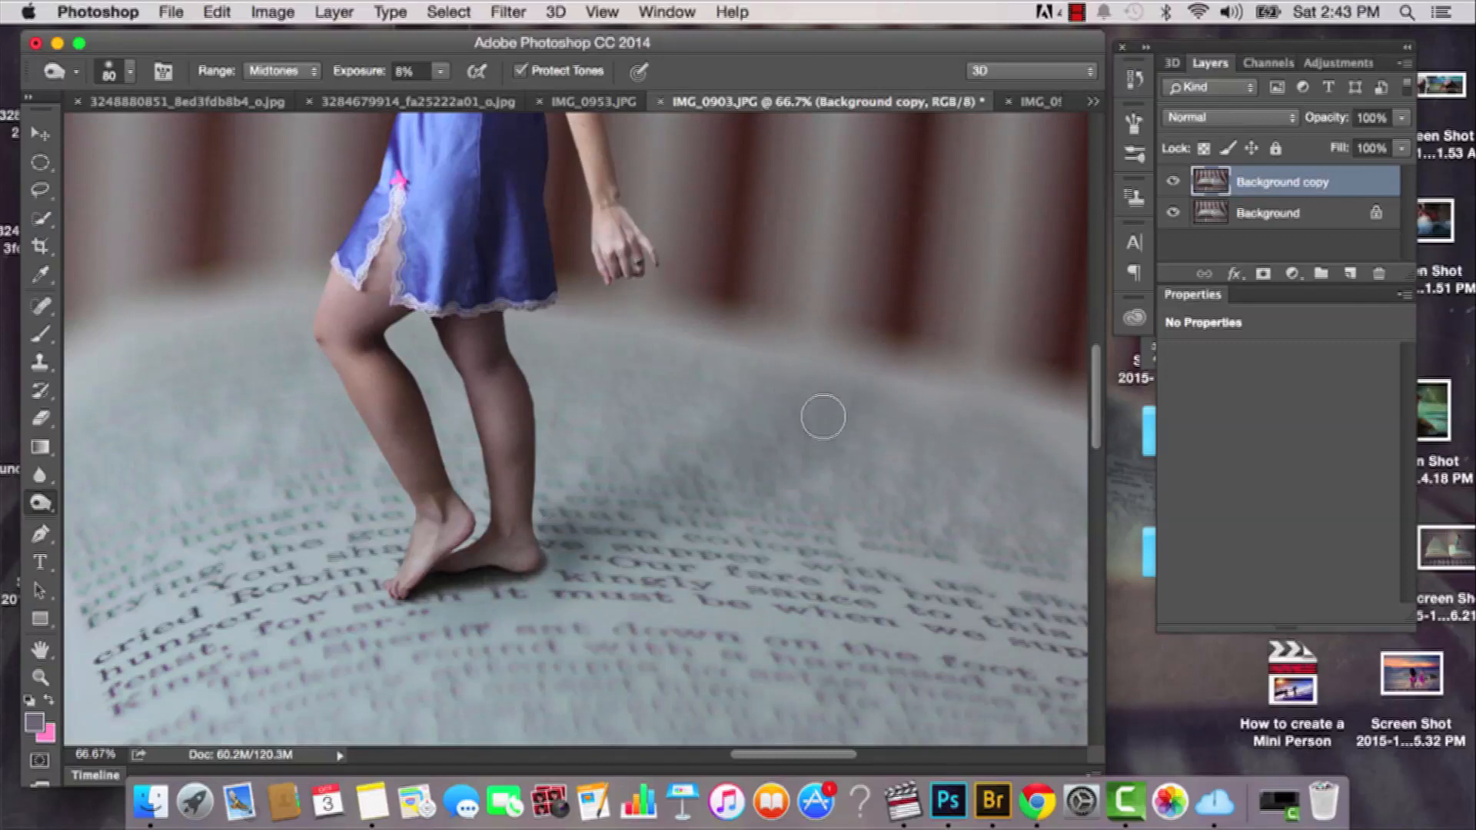
Step: Set the Burn brush size to 60 for the shadow beneath the feet and undo the last burn stroke
key("bracketleft")
key("bracketleft")
key("bracketleft")
key("bracketleft")
key("bracketright")
key("bracketright")
key("bracketright")
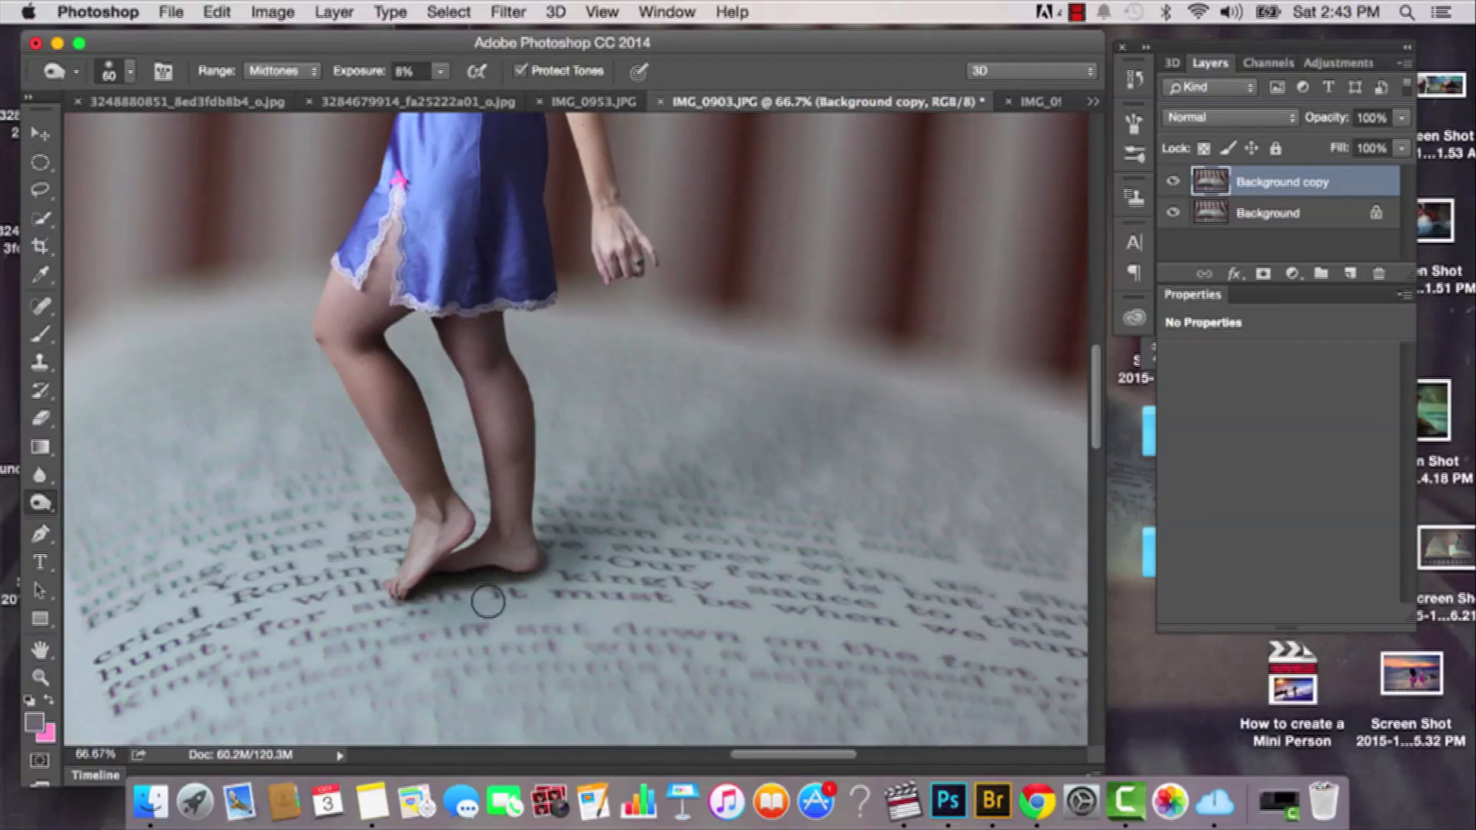
key("super+z")
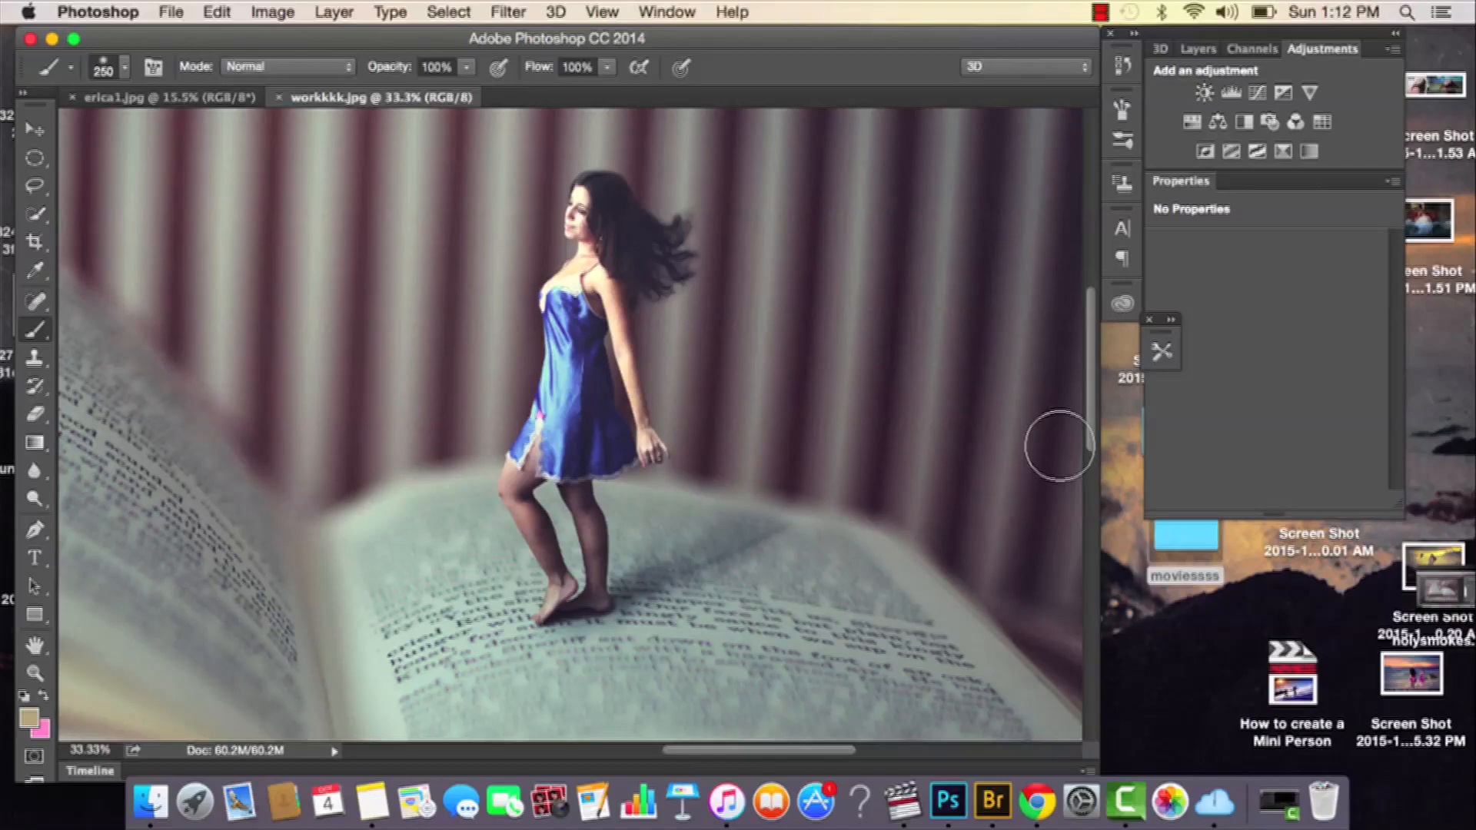
Step: Duplicate the Background layer of the workkkk.jpg image
key("super+minus")
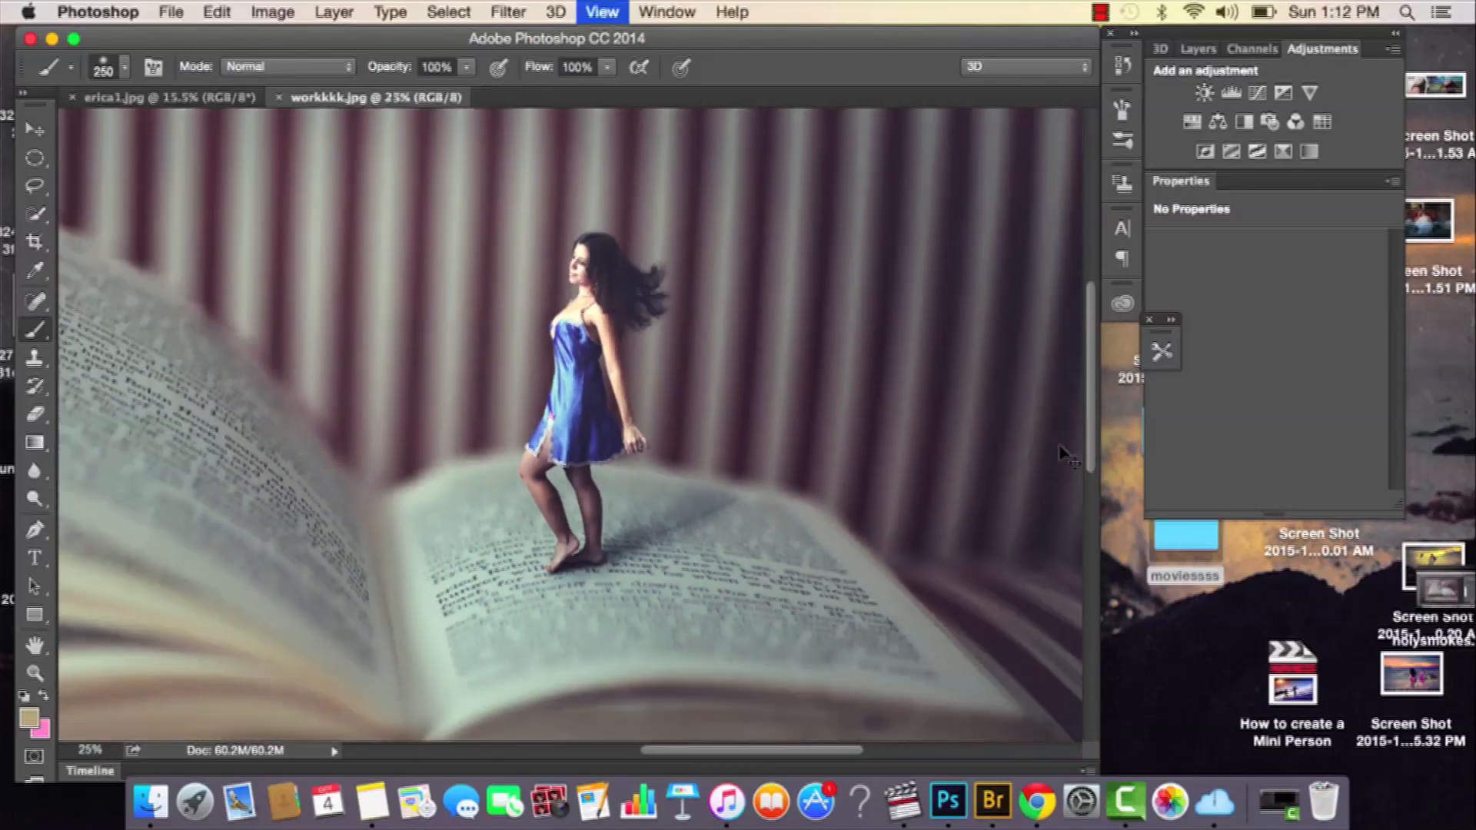
key("super+minus")
key("super+plus")
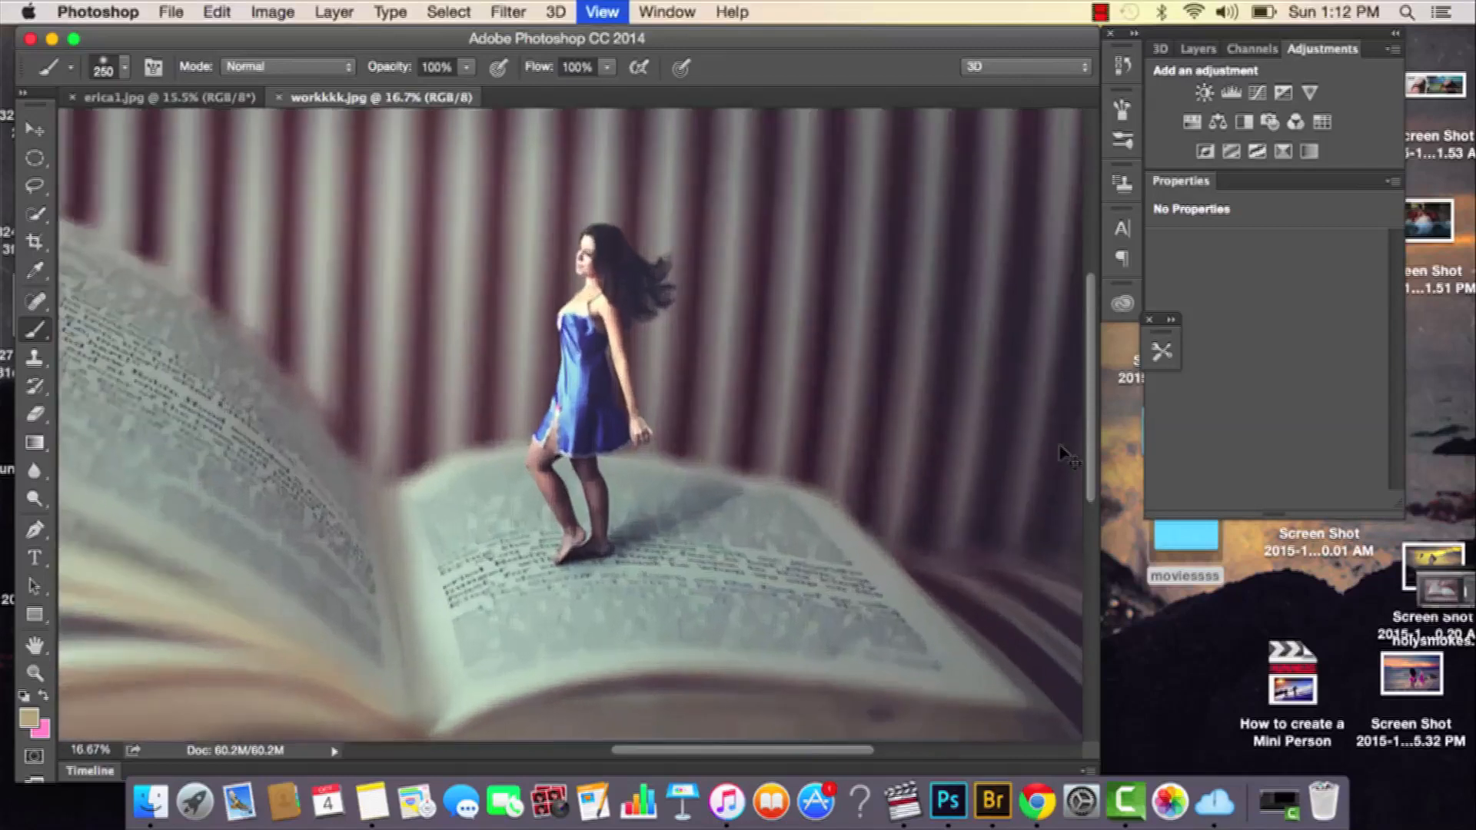
key("super+0")
key("super+plus")
scroll(985, 461, "up", 2)
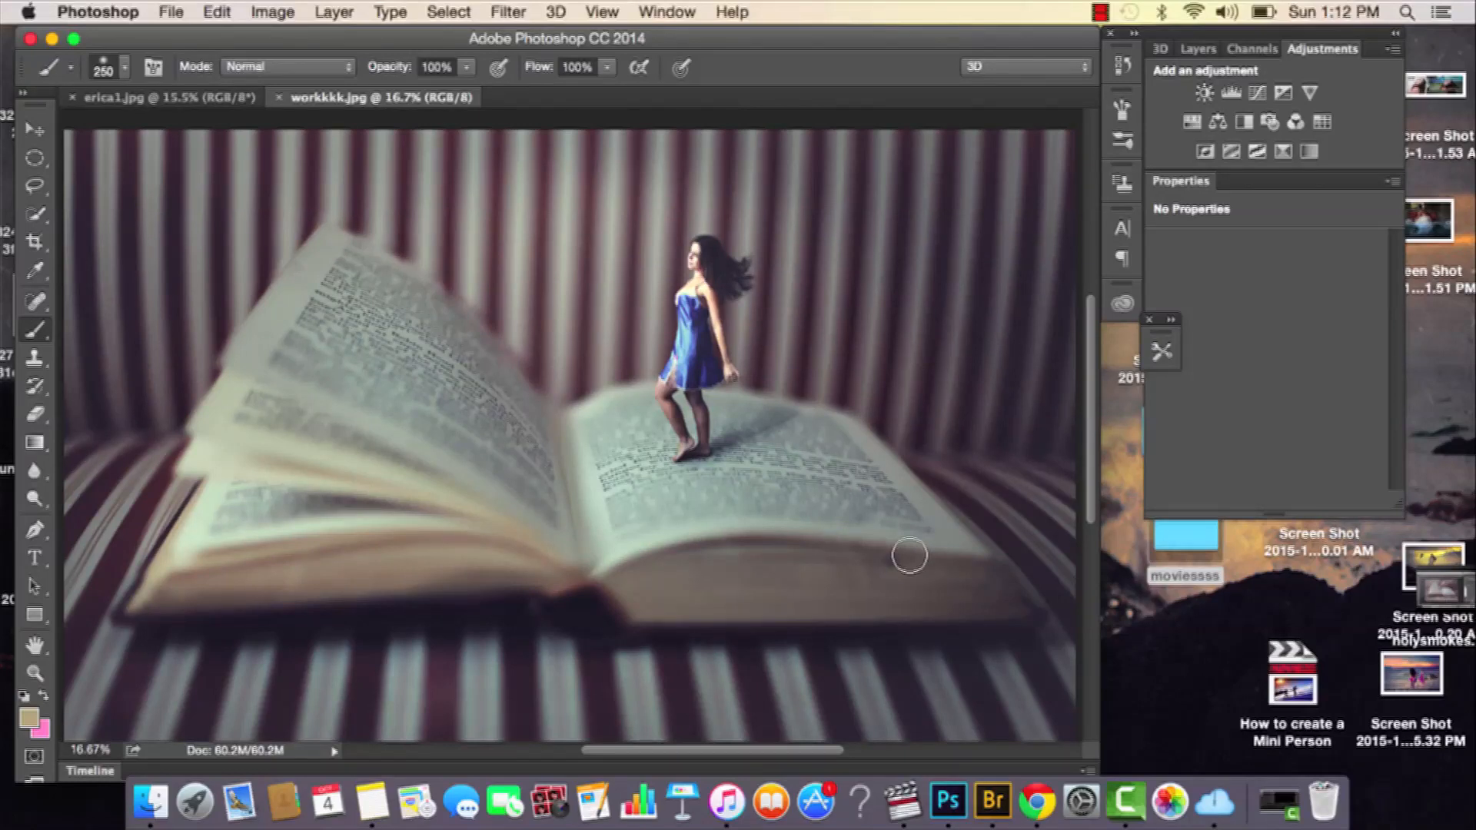
left_click(1197, 49)
left_click_drag(1300, 160, 1338, 259)
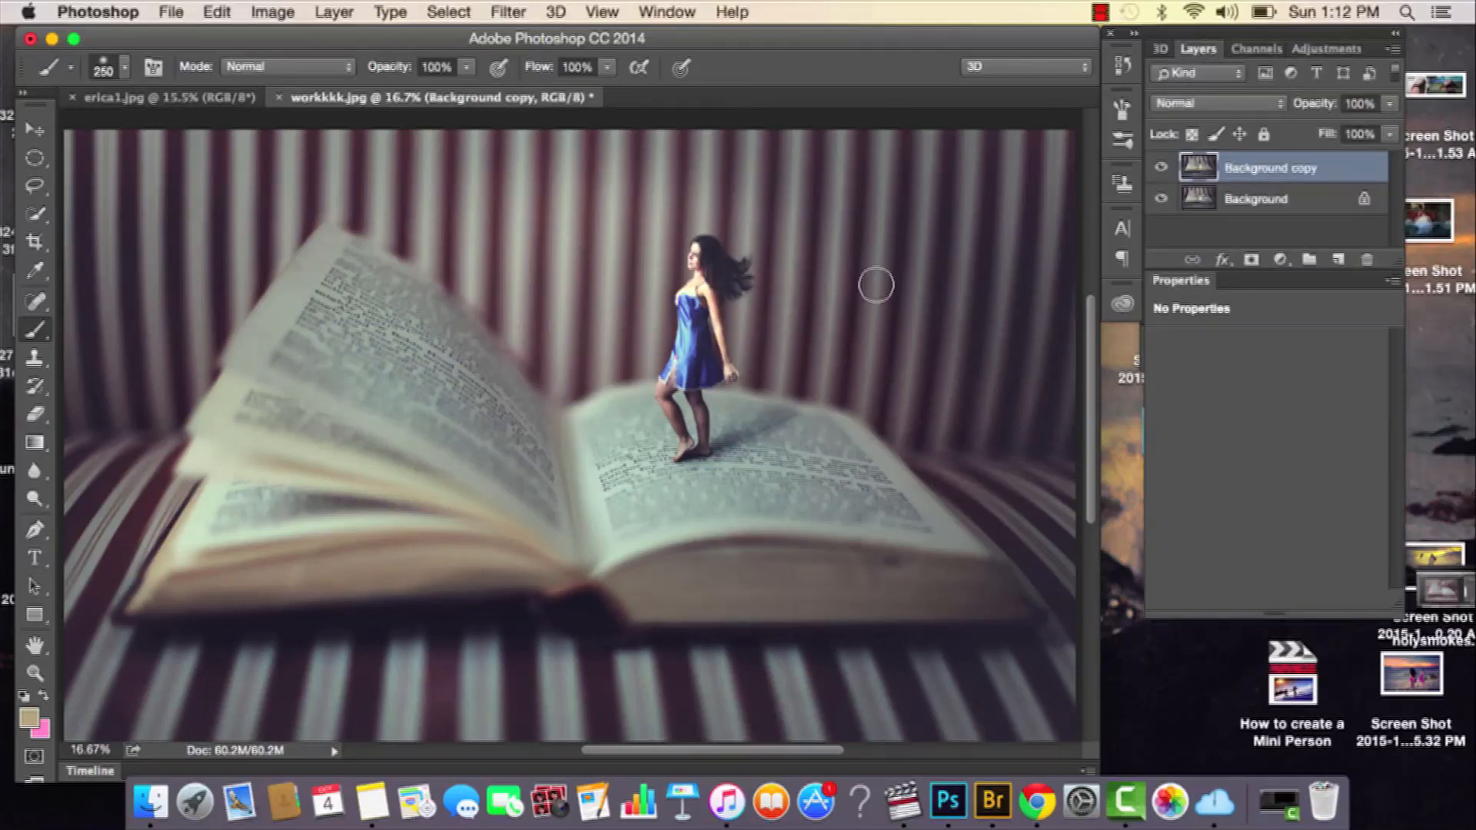
Step: Draw a loose freehand Lasso selection around the open book and the woman
left_click(35, 185)
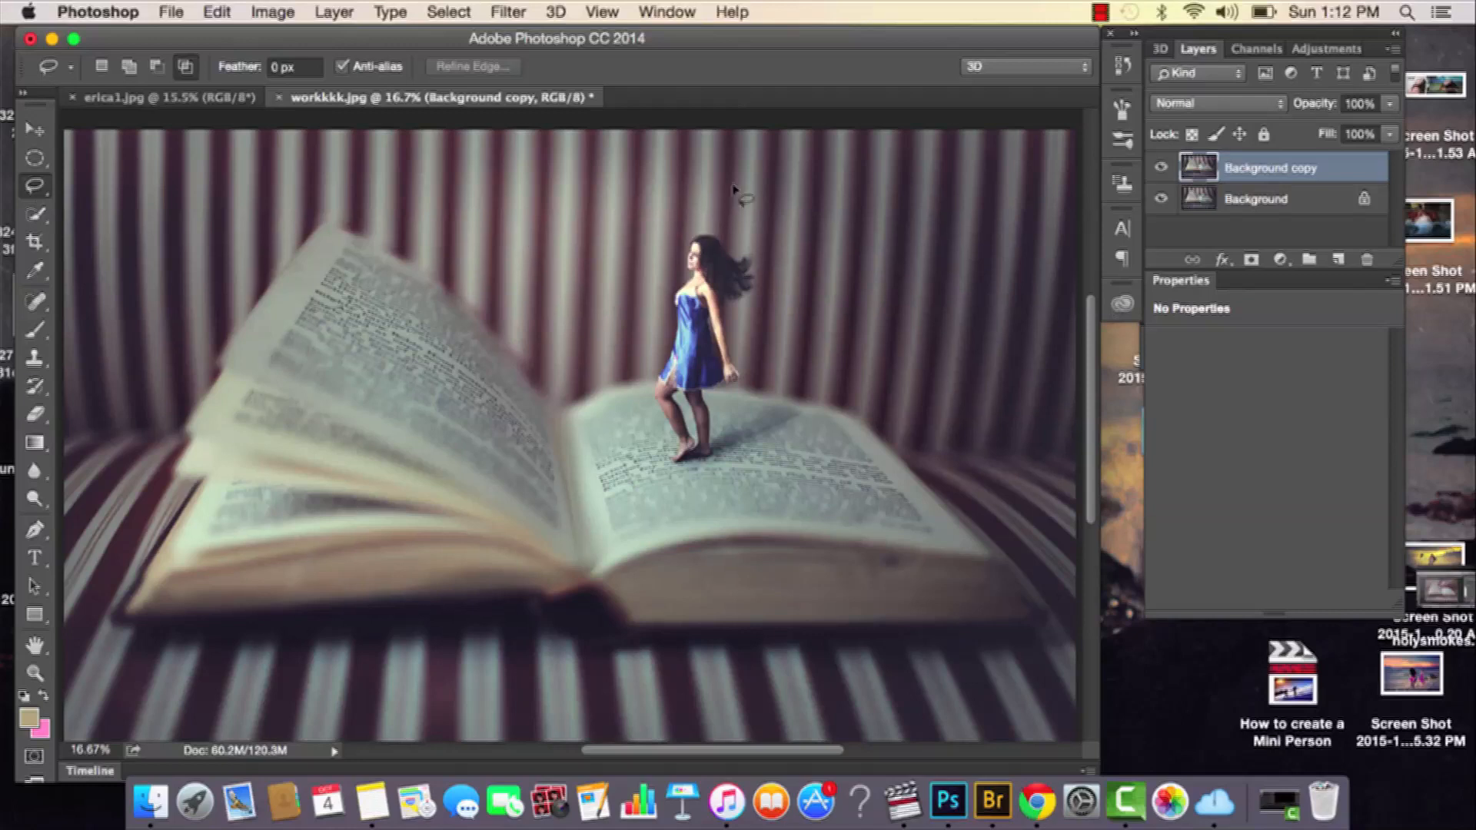
left_click_drag(732, 185, 607, 210)
mouse_move(521, 223)
left_mouse_down()
mouse_move(399, 196)
mouse_move(266, 217)
mouse_move(184, 286)
mouse_move(129, 397)
mouse_move(94, 535)
left_mouse_up()
mouse_move(163, 665)
left_mouse_down()
mouse_move(362, 639)
mouse_move(777, 667)
mouse_move(933, 651)
mouse_move(976, 564)
mouse_move(969, 358)
mouse_move(940, 304)
mouse_move(830, 263)
left_mouse_up()
left_click_drag(740, 187, 736, 184)
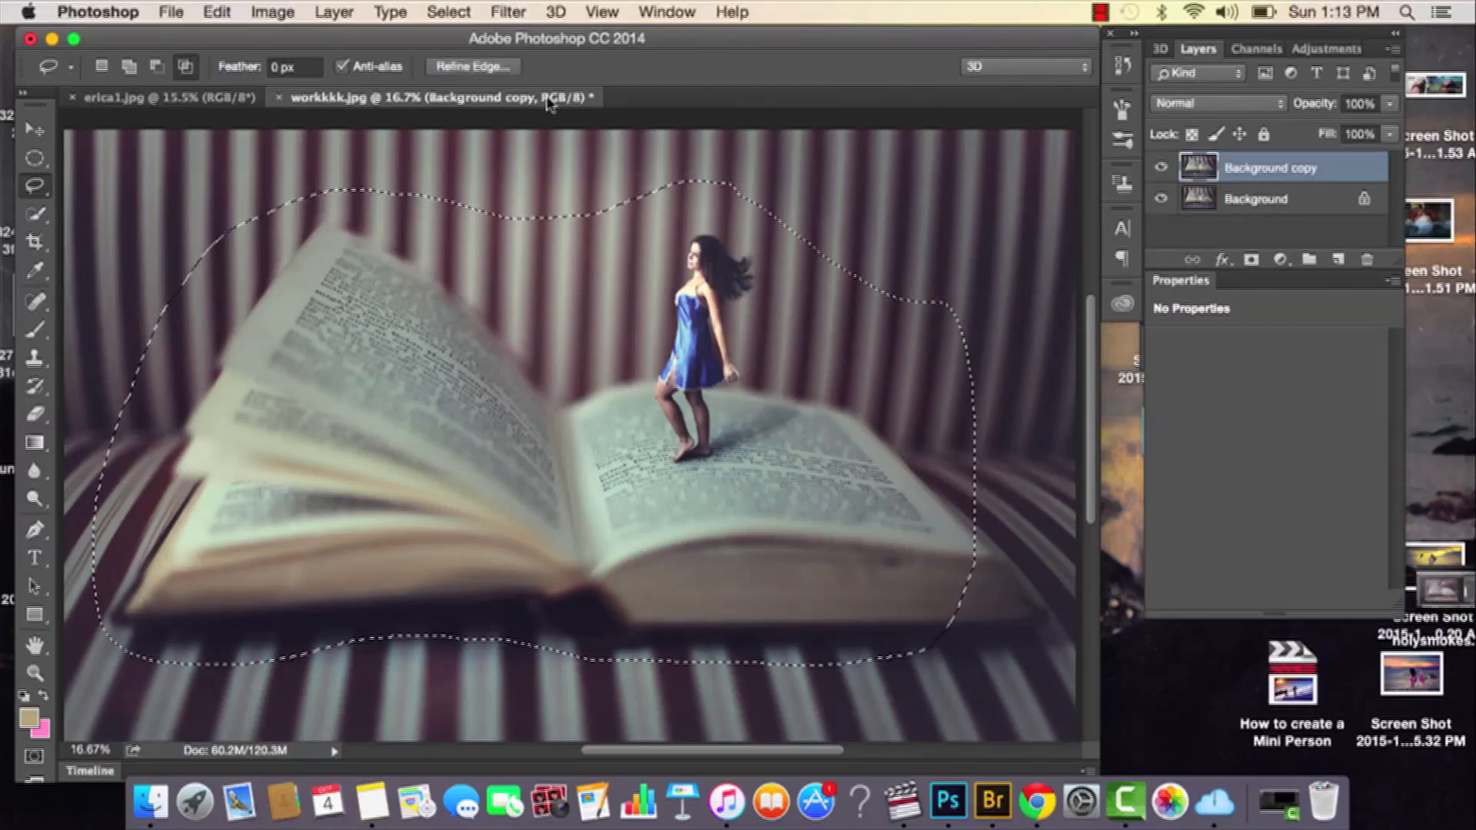
Step: Invert the selection to cover the striped surroundings and soften its edge with strong Smooth and Feather amounts in Refine Edge
left_click(449, 12)
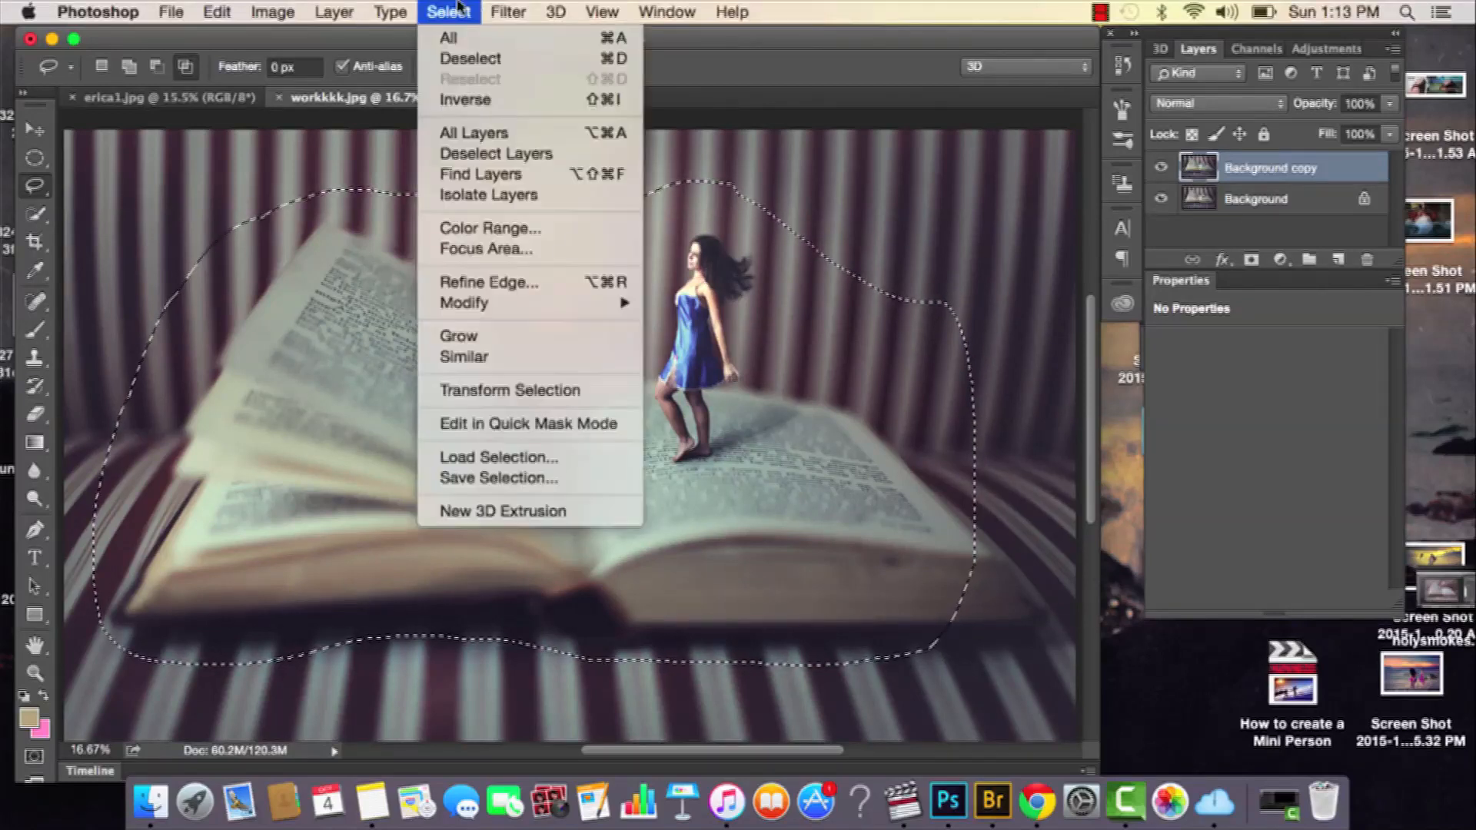
left_click(465, 99)
left_click(496, 67)
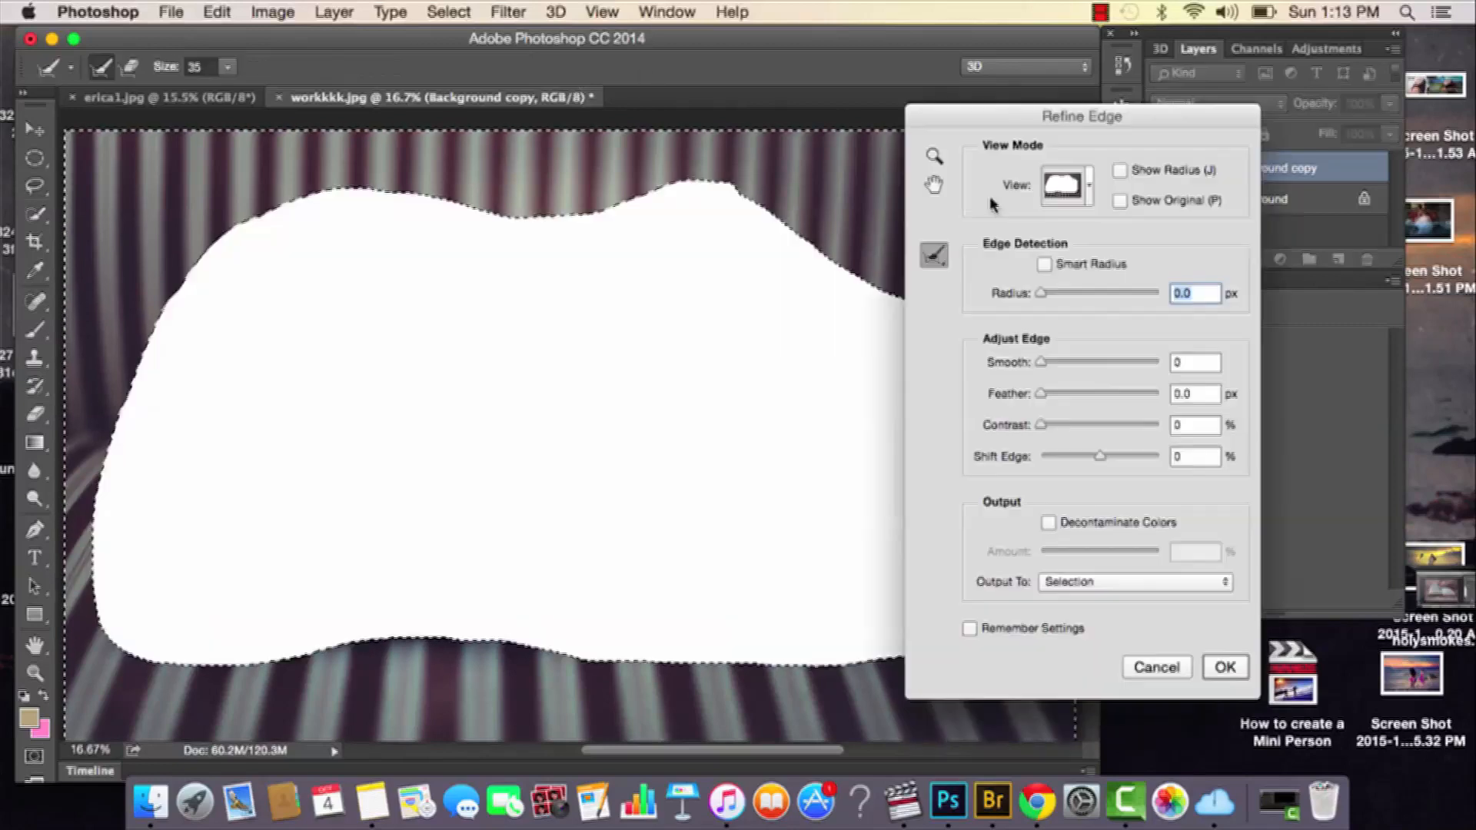
left_click(1152, 362)
left_click(1136, 393)
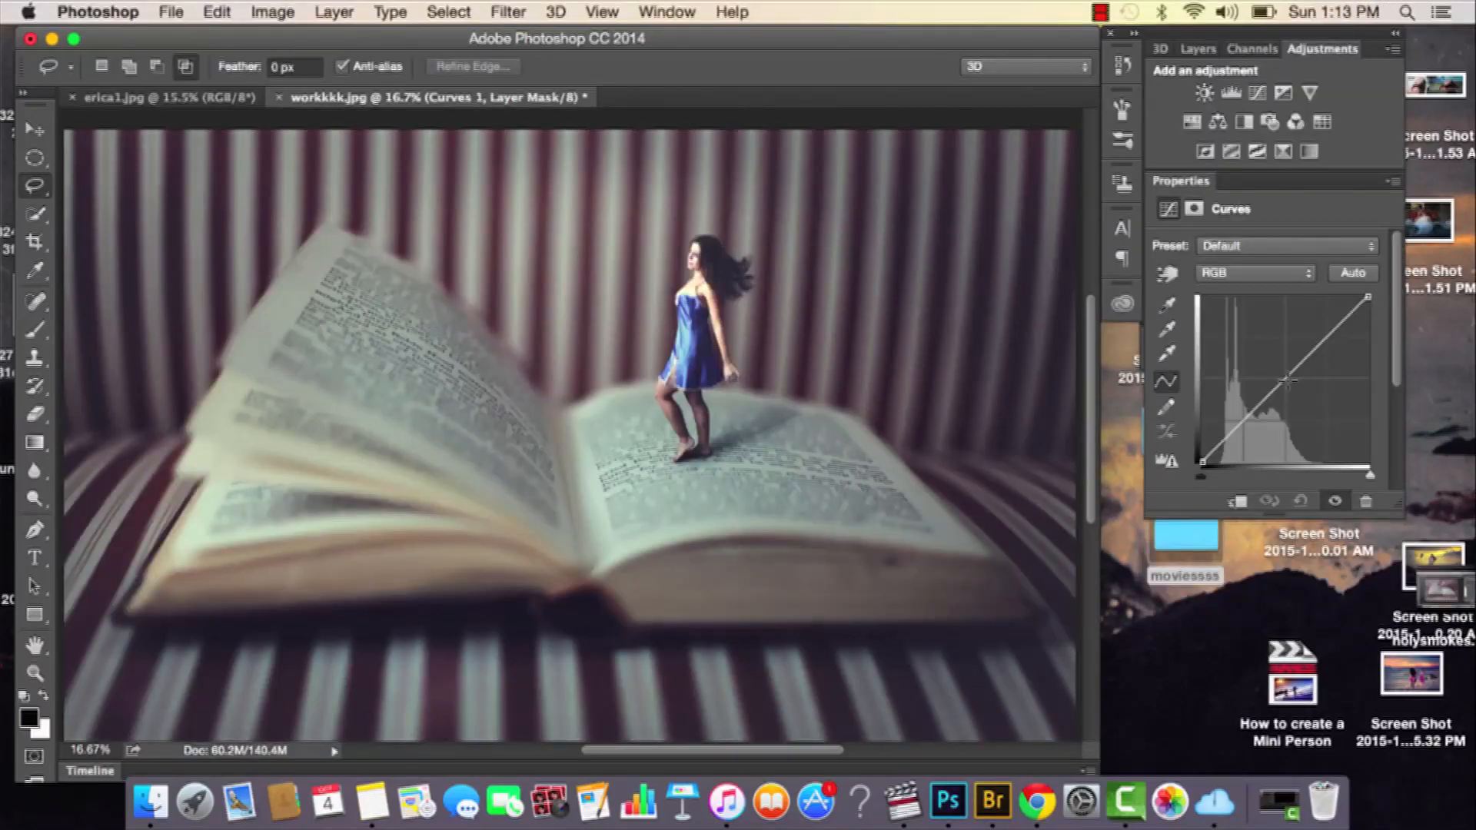
Step: Shape the Curves adjustment for the surroundings by slightly lowering the midtones, anchoring the shadows and raising the black point
left_click(1286, 380)
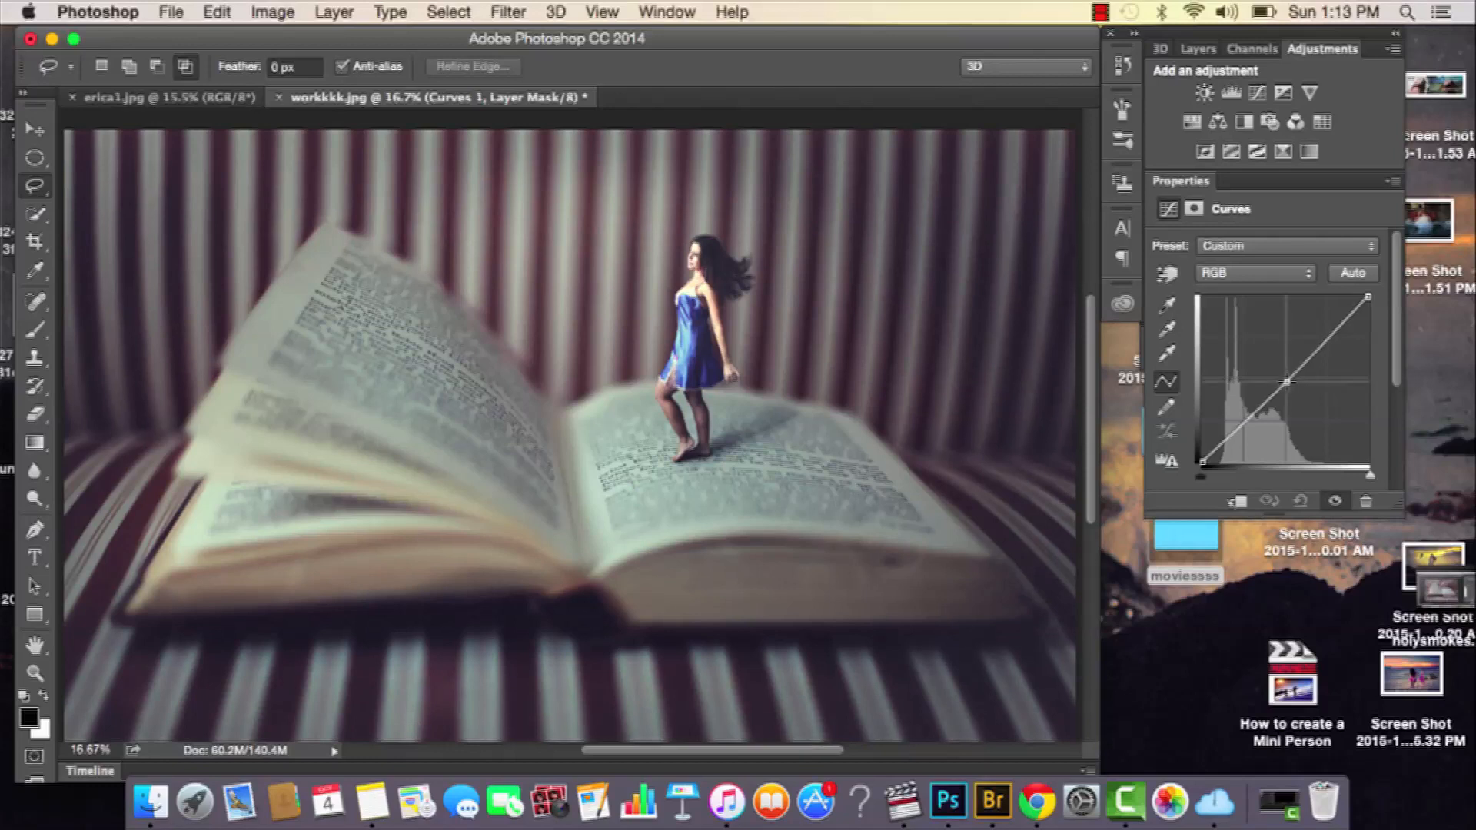
left_click_drag(1287, 382, 1289, 385)
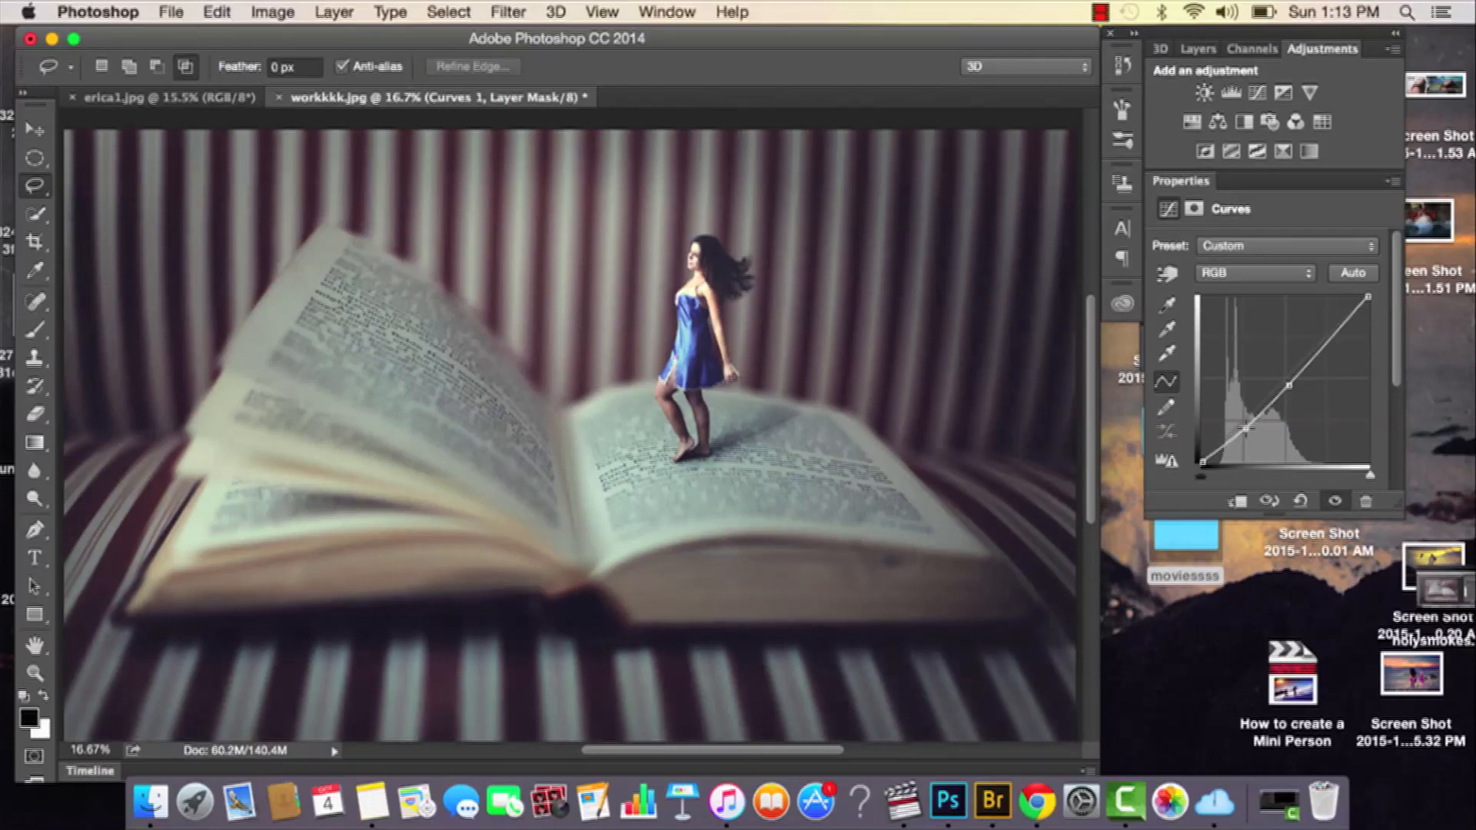
left_click_drag(1202, 456, 1203, 438)
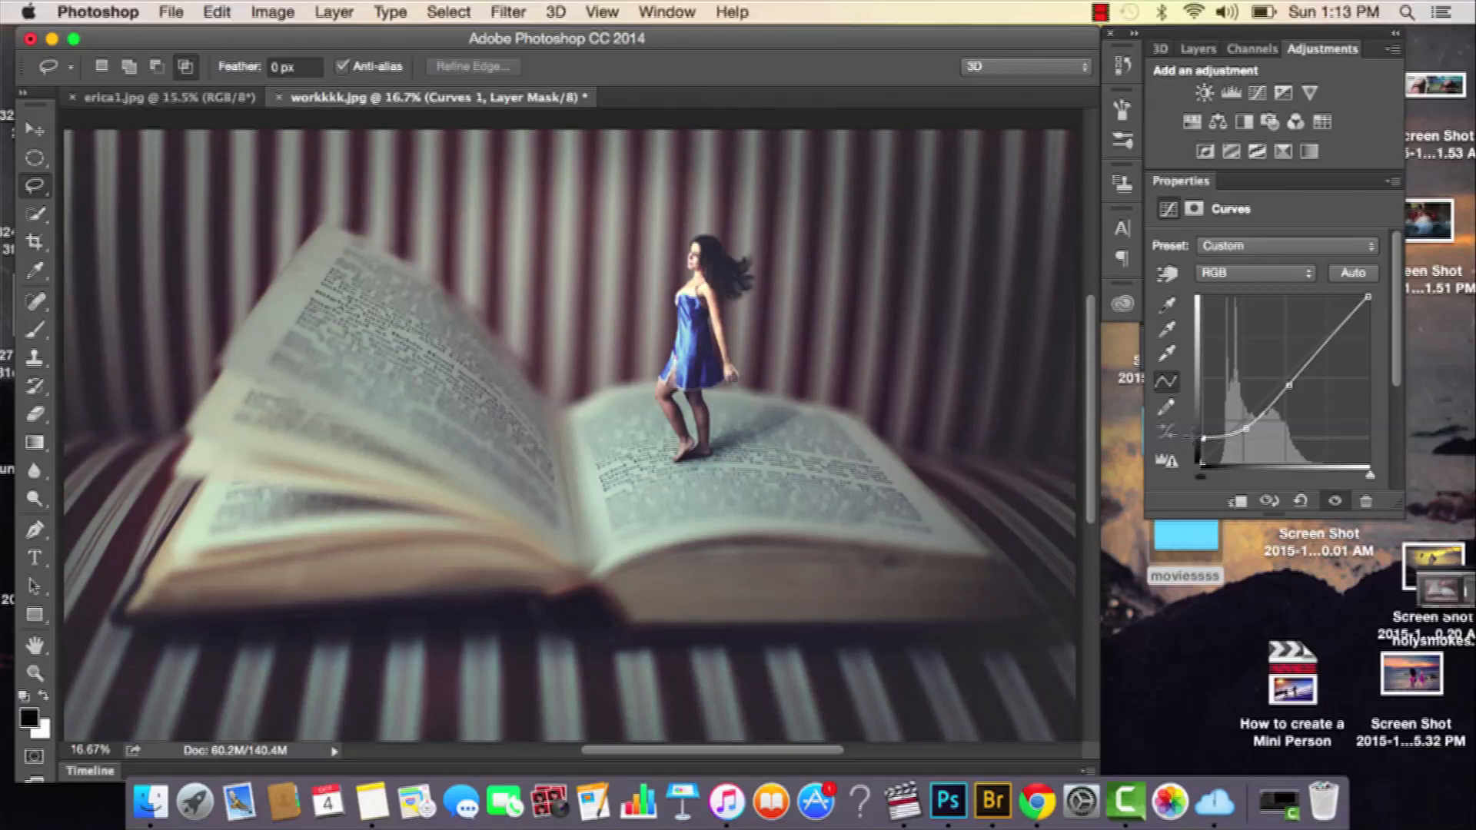
left_click_drag(1202, 438, 1203, 431)
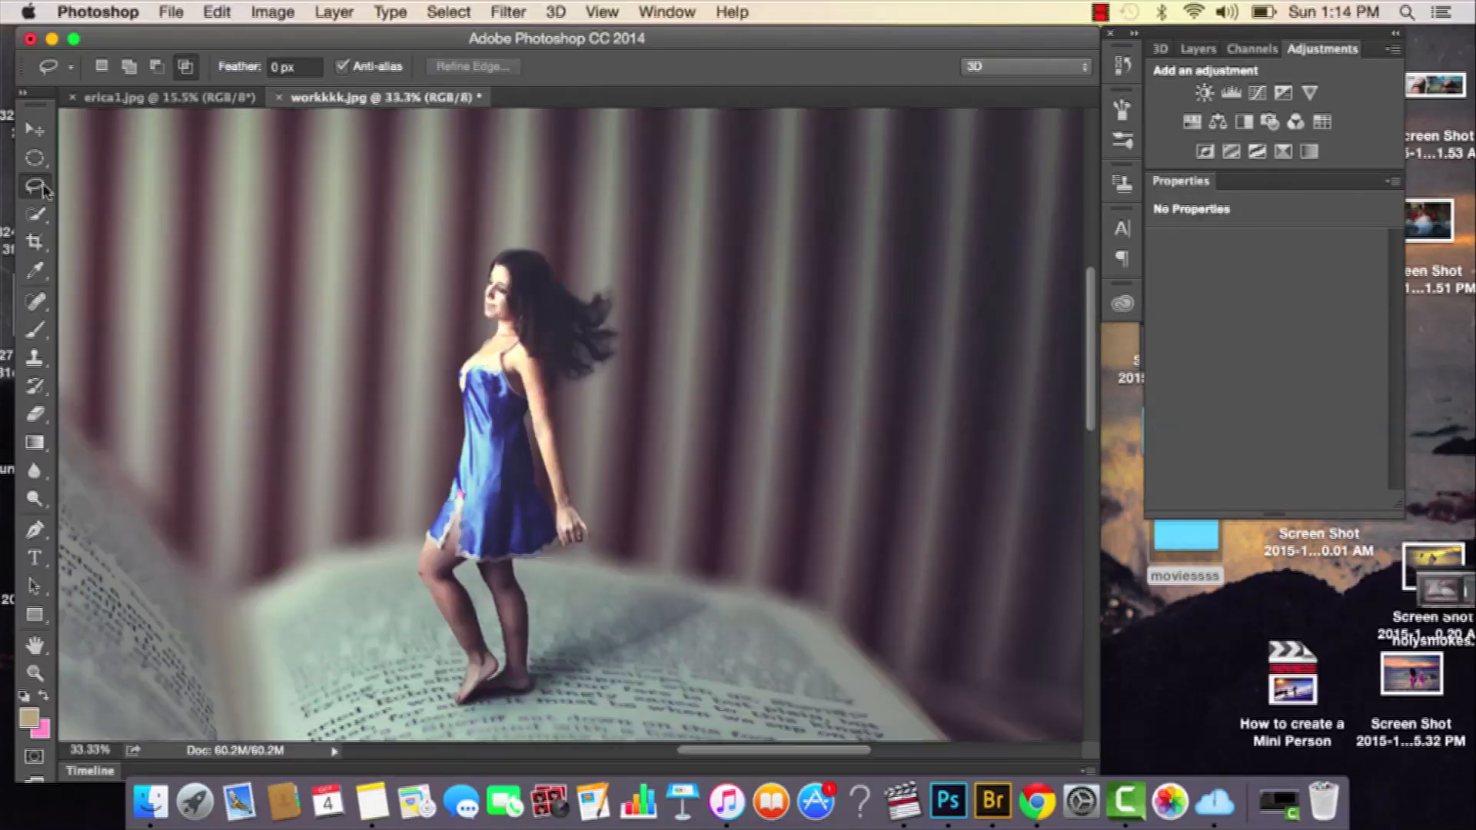
Step: Lasso the woman's head and hair and add a Curves adjustment that slightly brightens the midtones and lifts the blacks
mouse_move(564, 244)
left_mouse_down()
mouse_move(501, 235)
mouse_move(478, 270)
mouse_move(478, 344)
mouse_move(549, 398)
mouse_move(629, 367)
mouse_move(649, 292)
left_mouse_up()
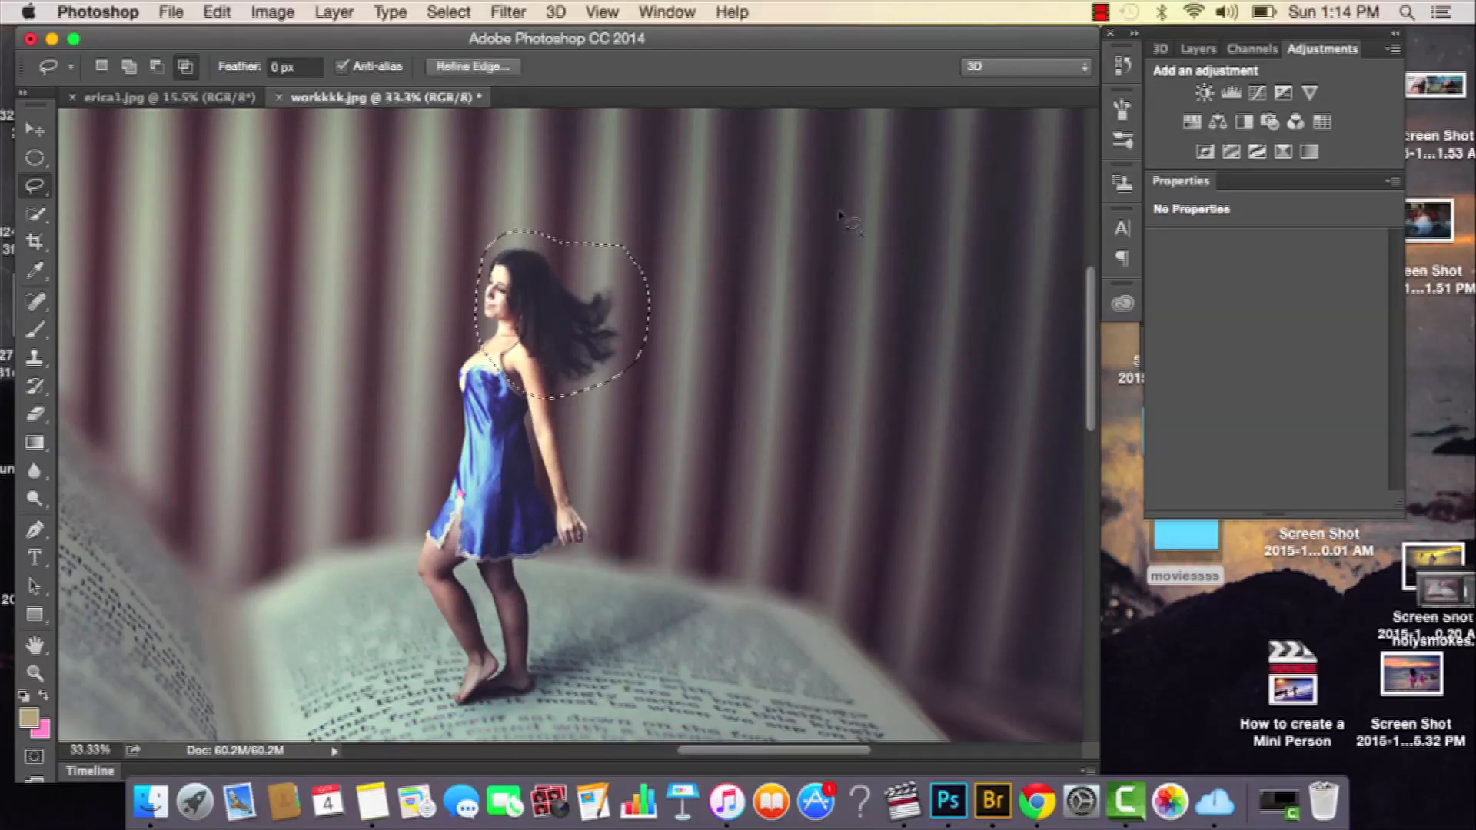
left_click(1257, 92)
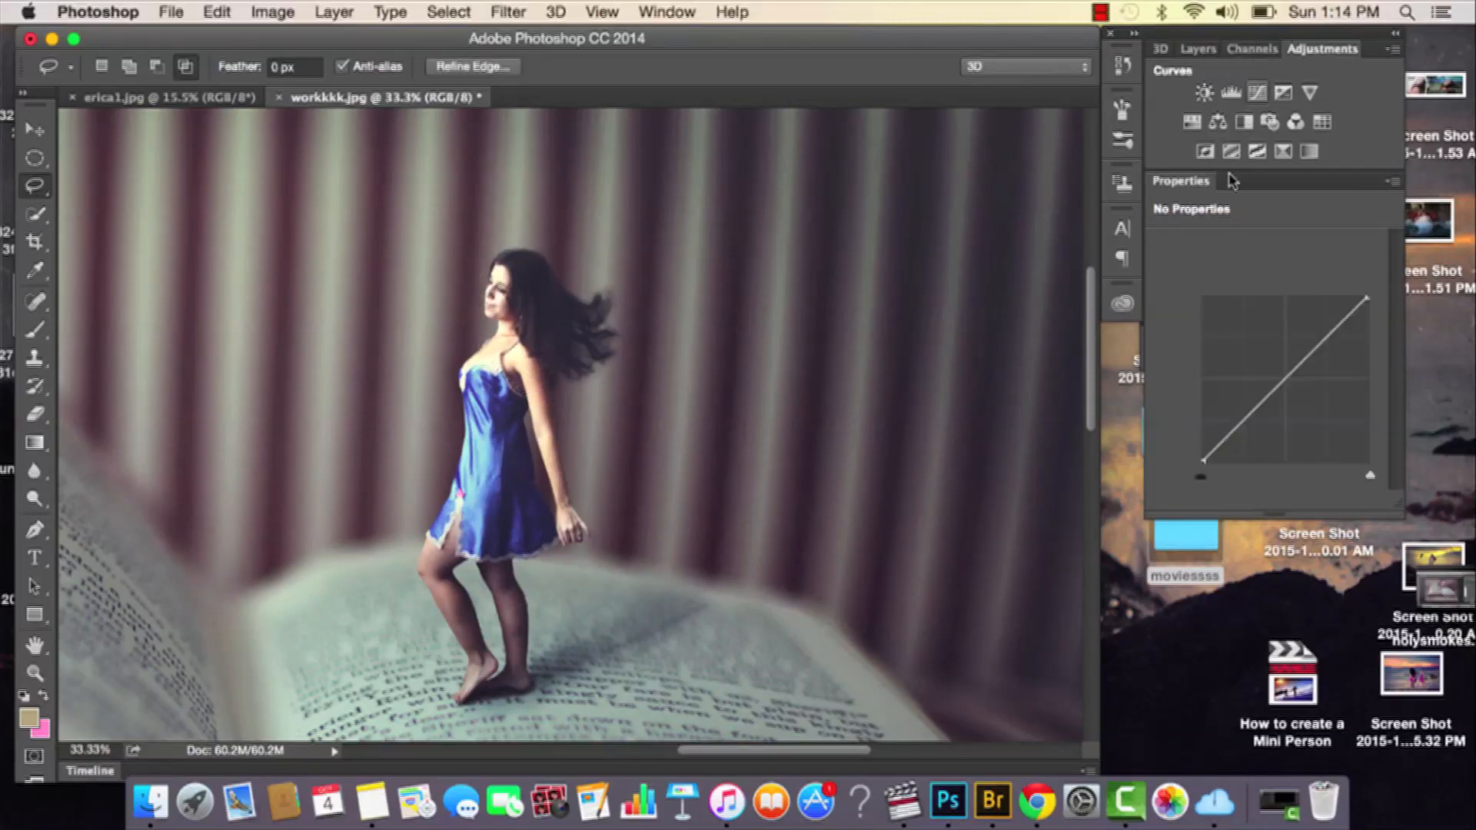
left_click(1289, 375)
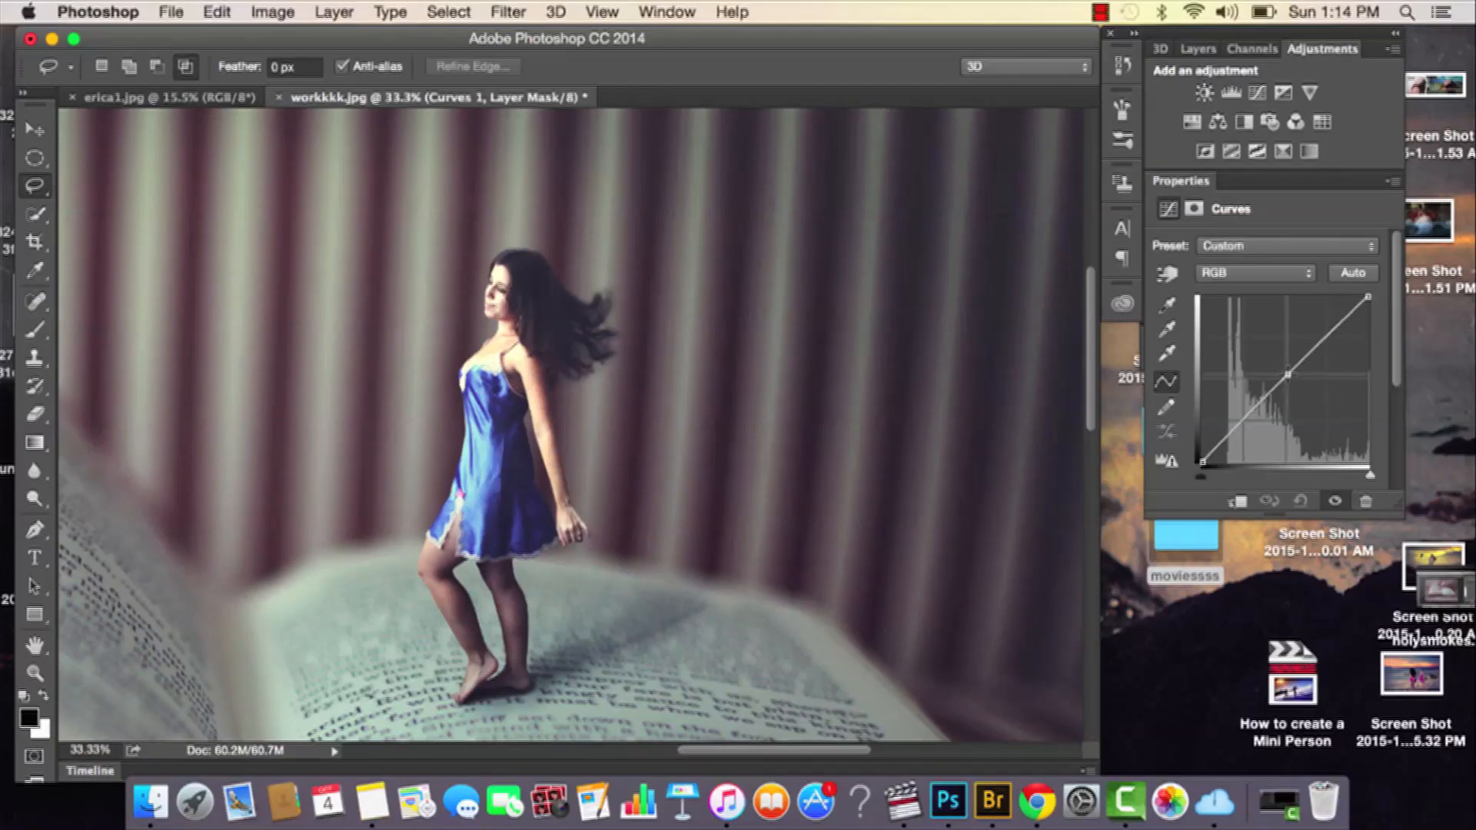
left_click_drag(1288, 375, 1283, 372)
left_click_drag(1201, 461, 1202, 454)
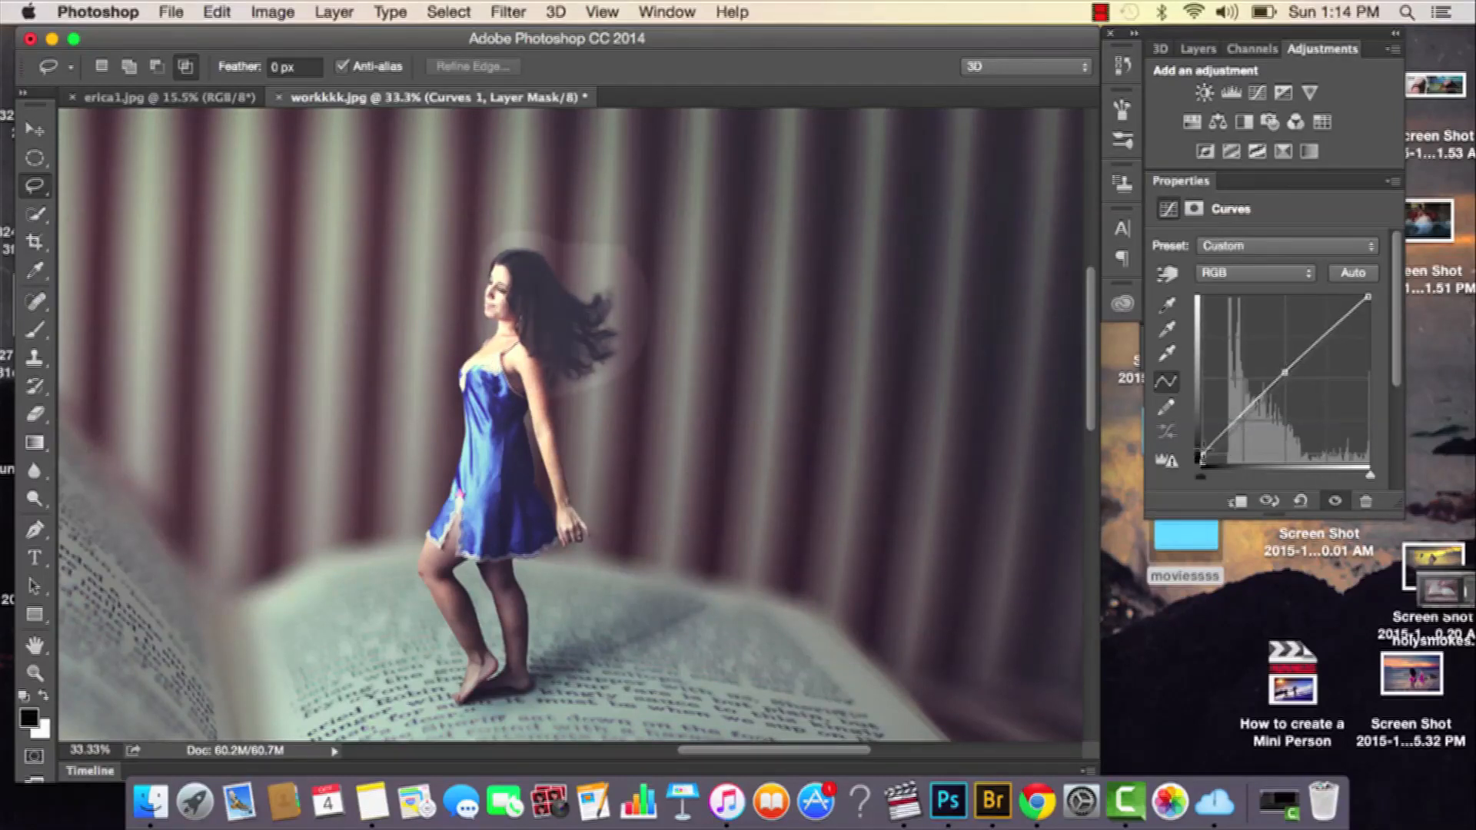
Step: Lower the midtones slightly in the Blue channel of the head and hair Curves adjustment to warm the tint
left_click(1255, 272)
left_click(1245, 326)
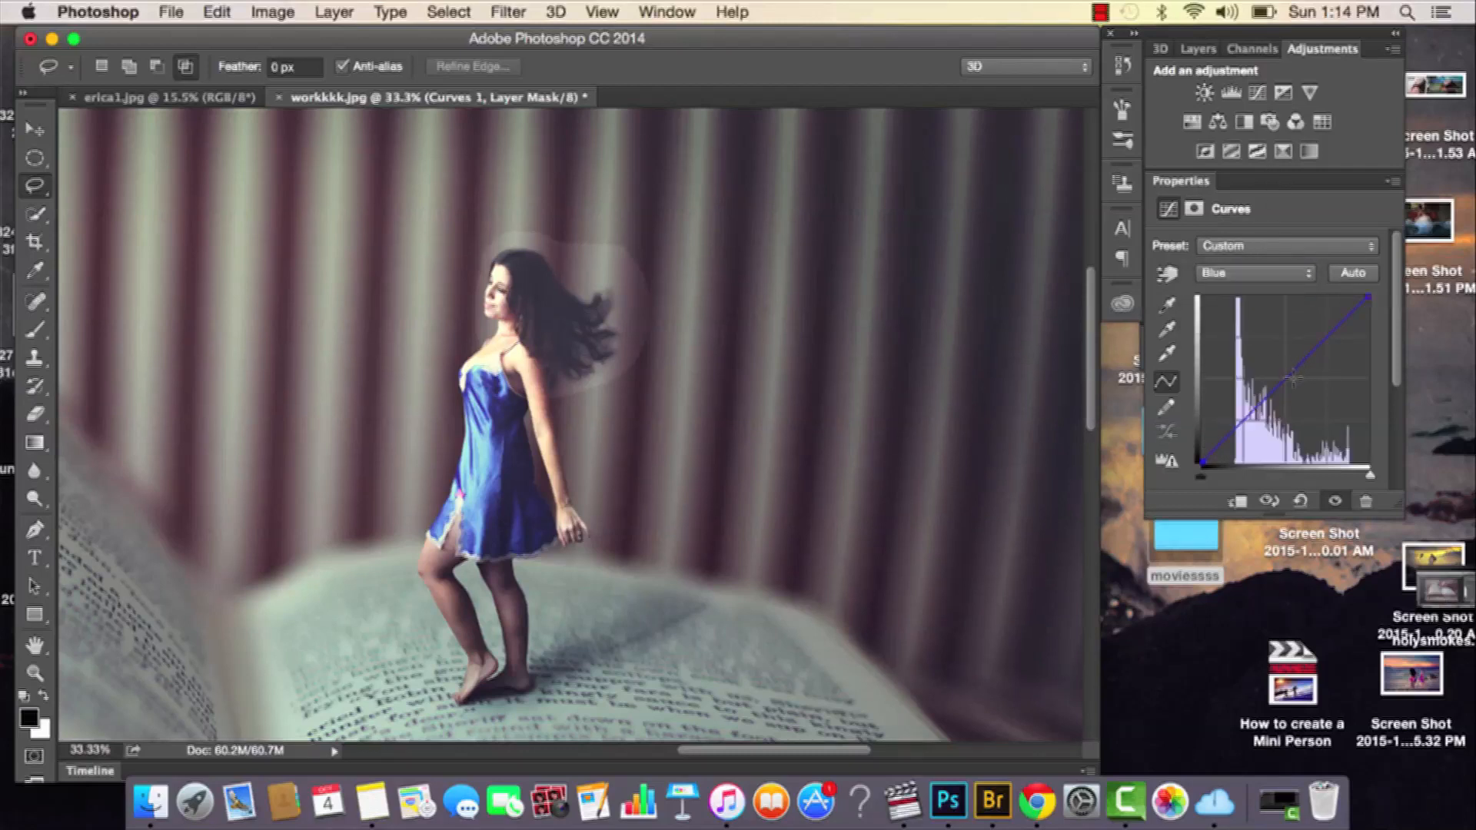
left_click(1291, 380)
Step: Paint black over the Curves 1 mask around the head with a large brush to hide the adjustment
left_click(1198, 48)
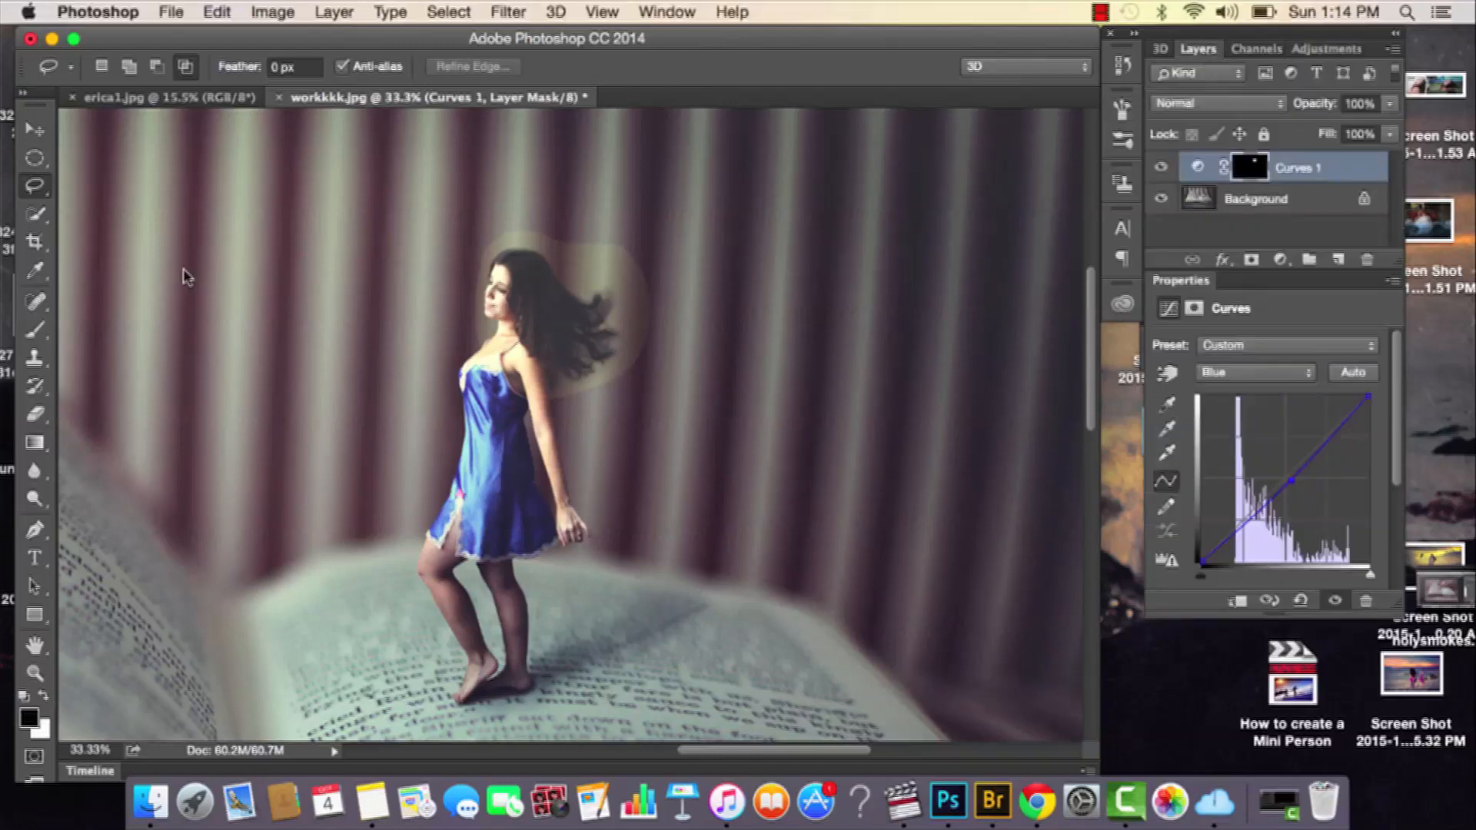
left_click(35, 330)
key("bracketright")
key("bracketright")
key("bracketright")
key("bracketright")
key("bracketright")
mouse_move(605, 369)
left_mouse_down()
mouse_move(567, 253)
mouse_move(419, 454)
left_mouse_up()
Step: Reduce the brush to 70 and paint white on the Curves 1 mask along the woman's flowing hair
key("bracketleft")
key("bracketleft")
key("bracketleft")
key("bracketleft")
key("bracketleft")
key("bracketleft")
key("bracketleft")
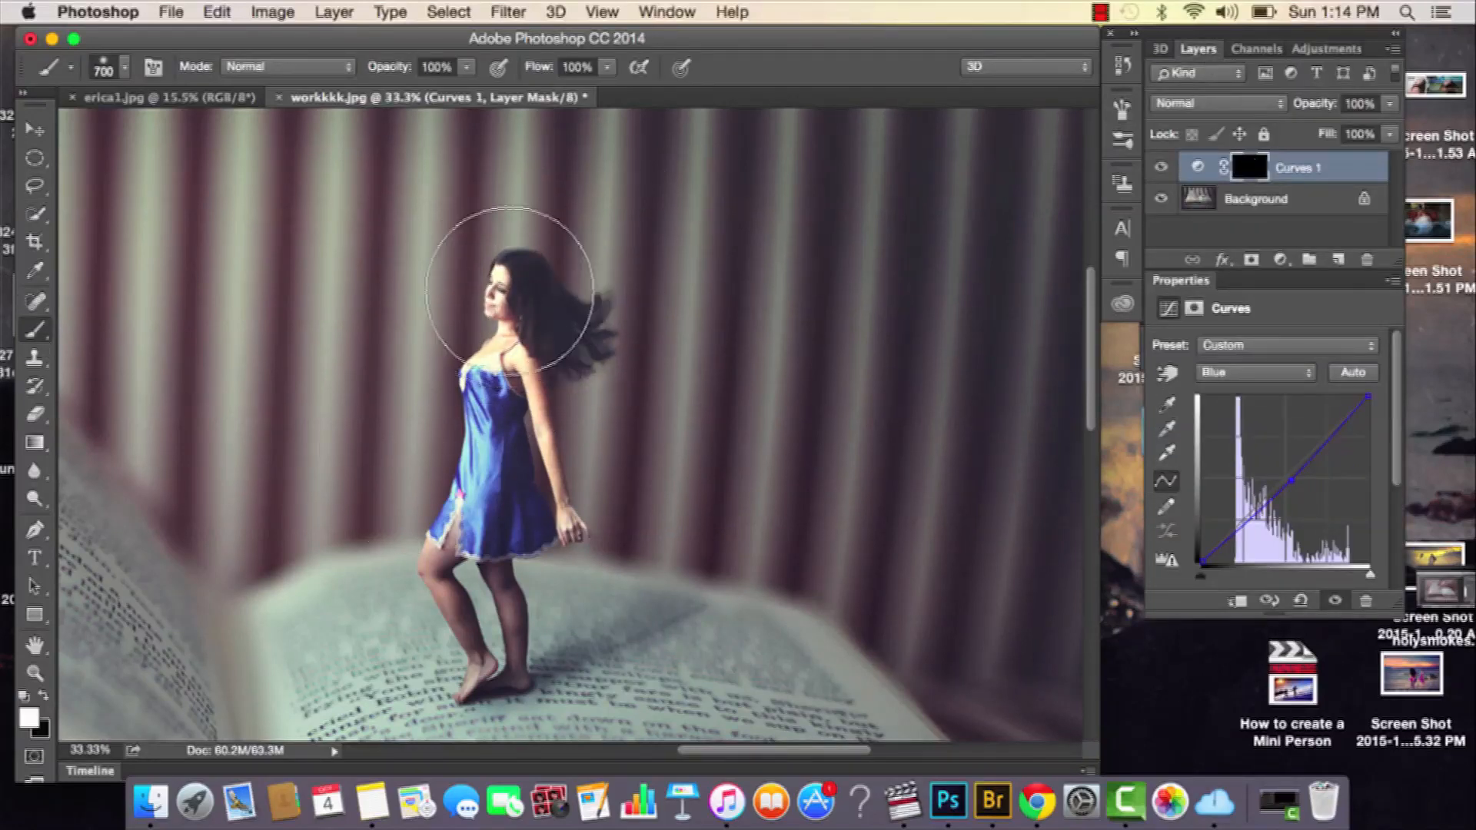
key("x")
key("bracketleft")
key("bracketleft")
key("bracketleft")
key("bracketleft")
key("bracketleft")
key("bracketleft")
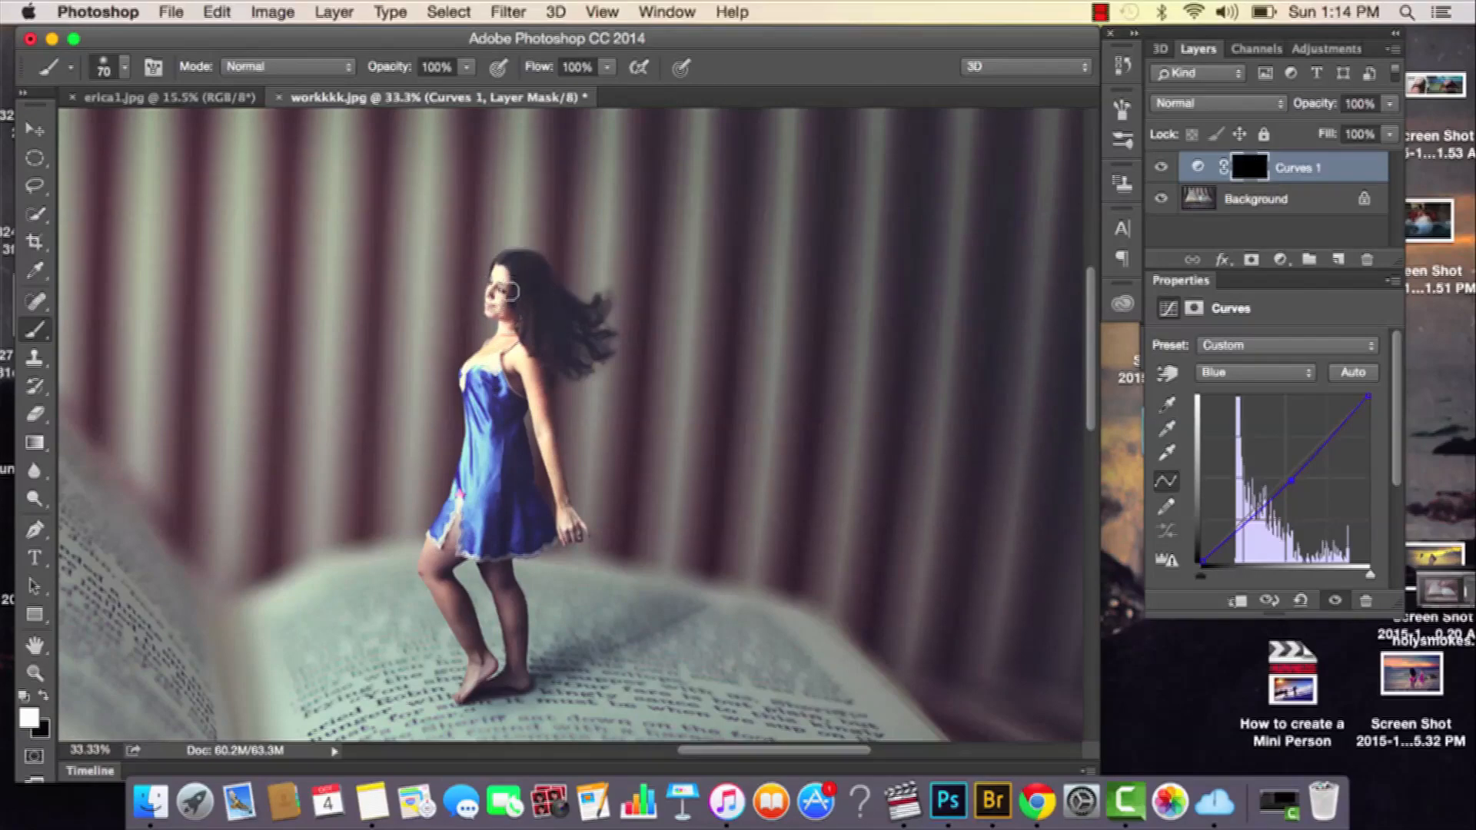
left_click(120, 71)
key("Return")
key("super+equal")
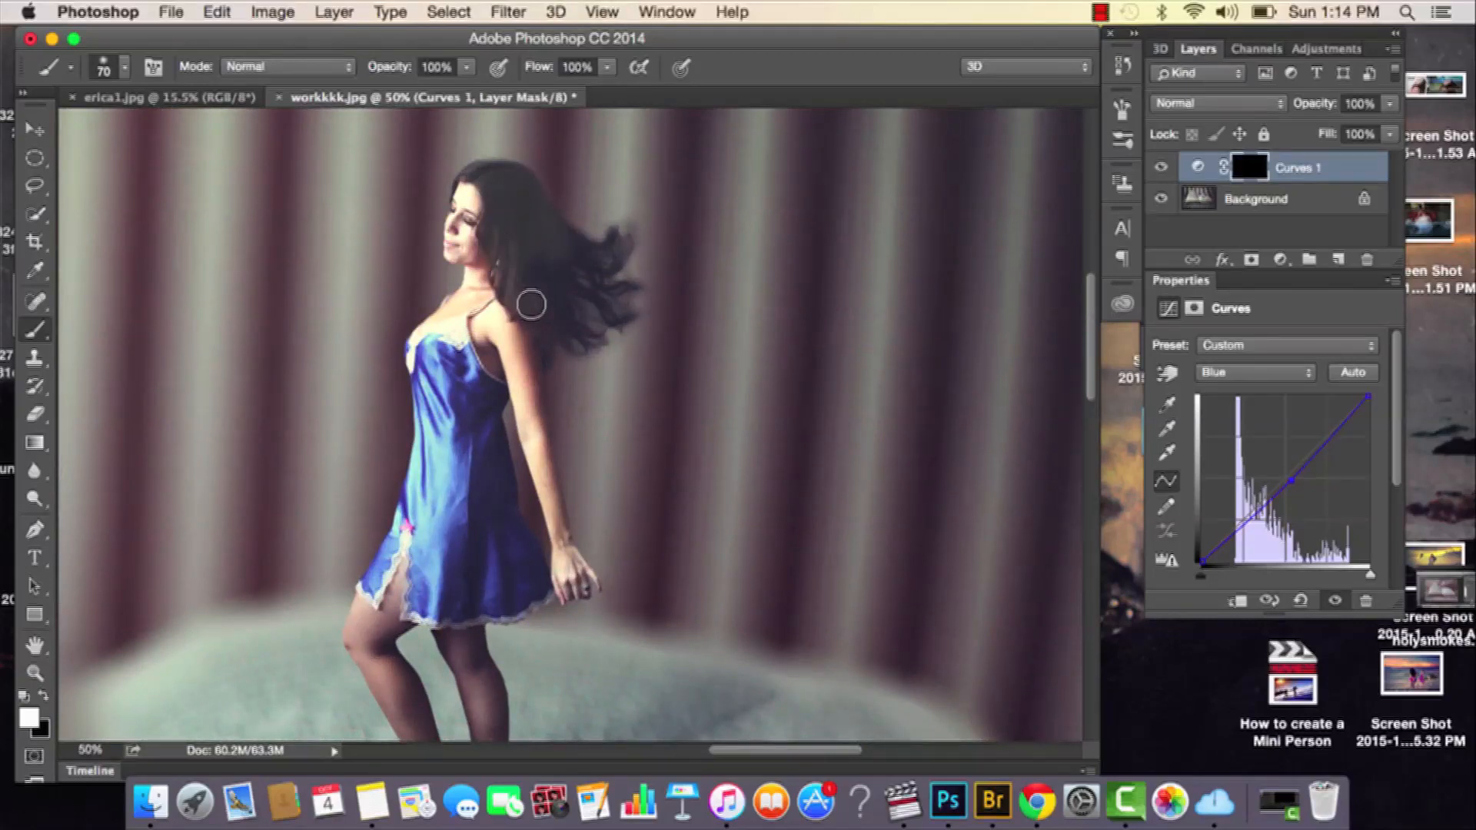
left_click_drag(572, 349, 635, 233)
Step: Toggle the visibility of the Curves 1 layer repeatedly to compare the hair with and without the adjustment
key("x")
left_click(1161, 168)
left_click(1161, 167)
left_click(1162, 167)
left_click(1161, 168)
left_click(1162, 168)
left_click(1161, 168)
left_click(1161, 167)
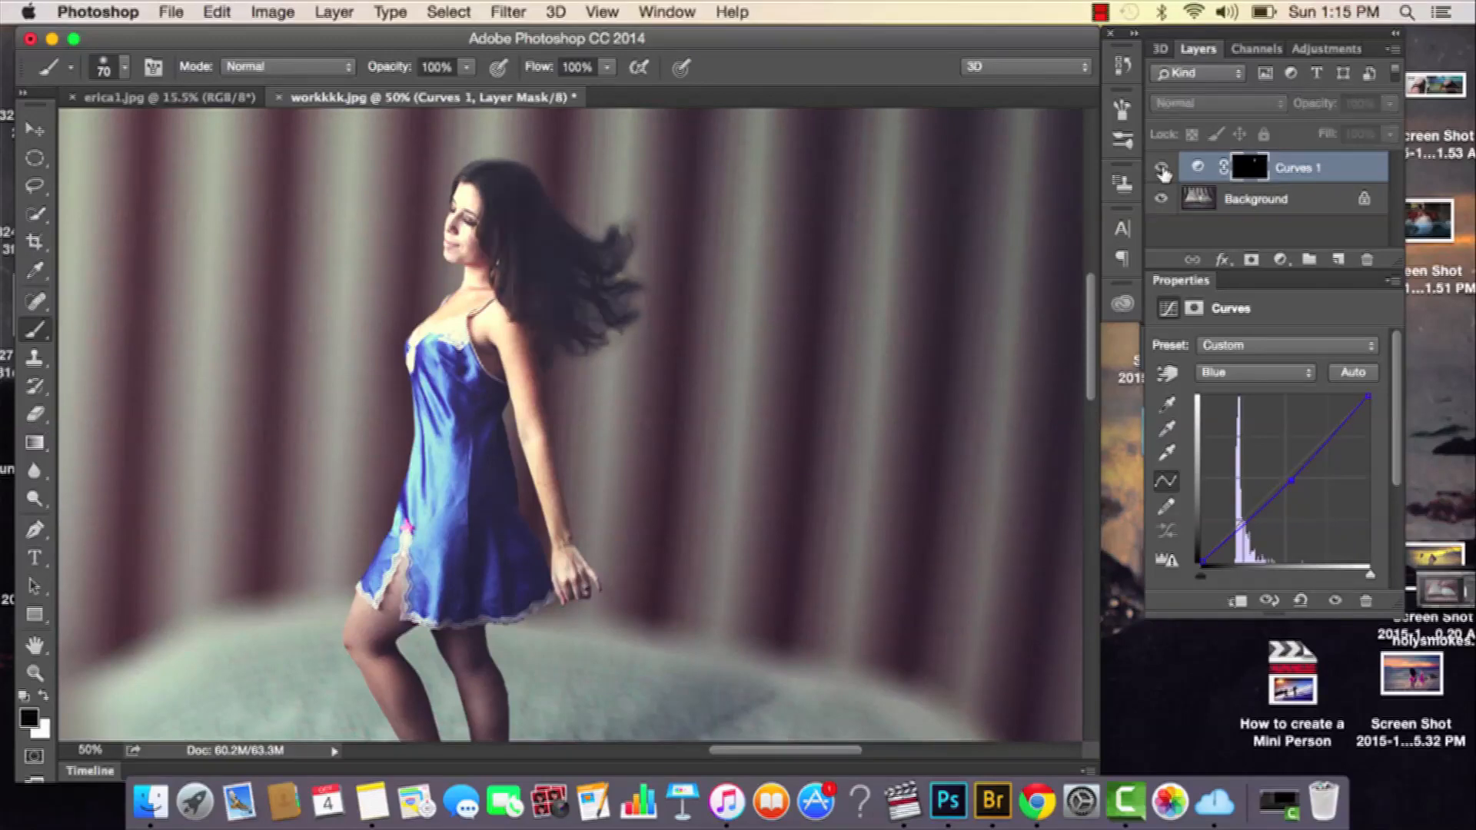
left_click(1161, 167)
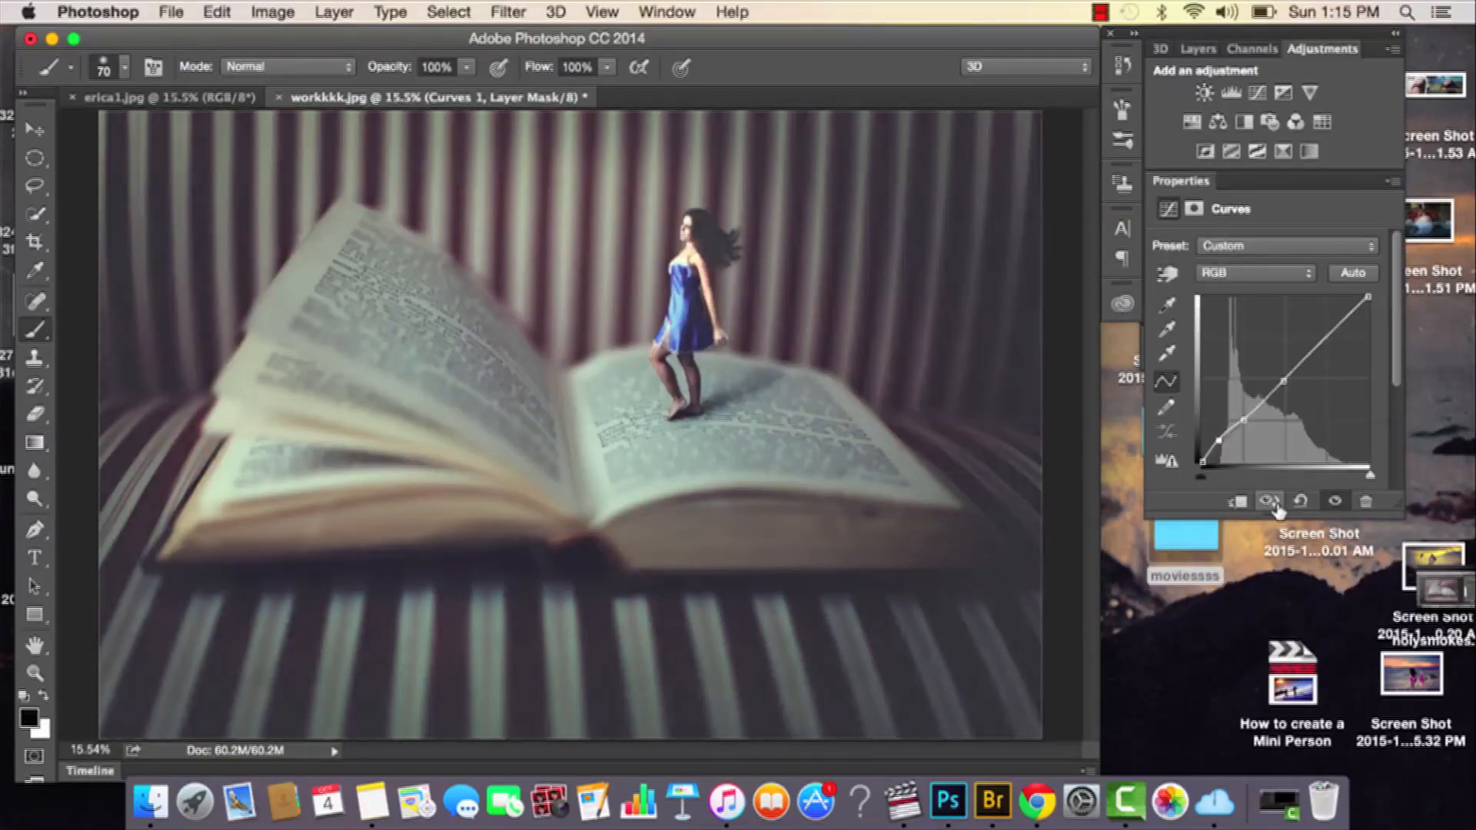
Step: Preview the previous state of the overall Curves adjustment to compare it with the current one
left_click(1274, 504)
left_click(1273, 503)
left_click(1272, 503)
Step: Duplicate the Curves 1 layer and compare the image with and without the copy by undoing and redoing
left_click(1251, 49)
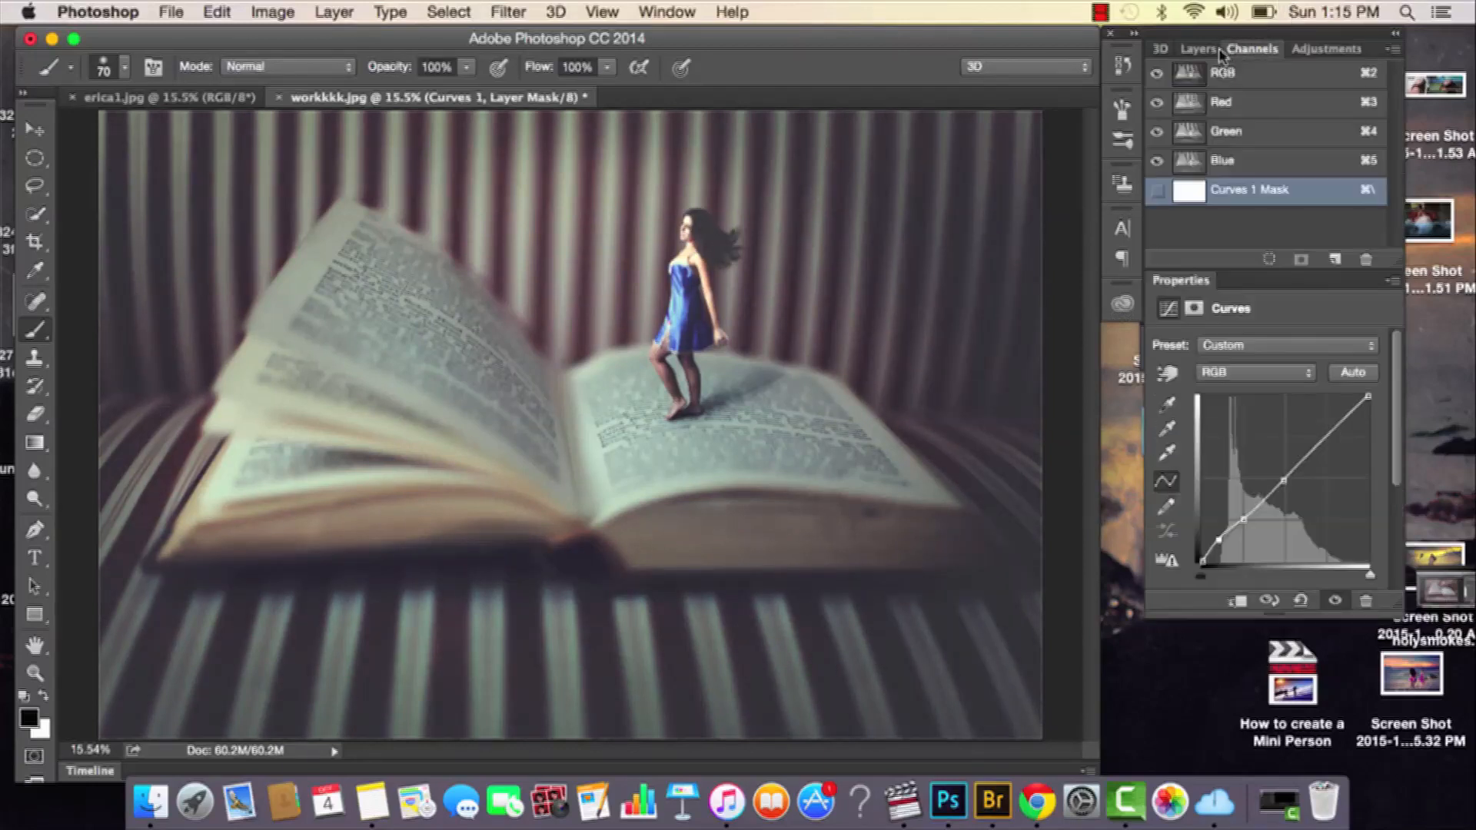
left_click(1197, 49)
left_click_drag(1315, 168, 1338, 259)
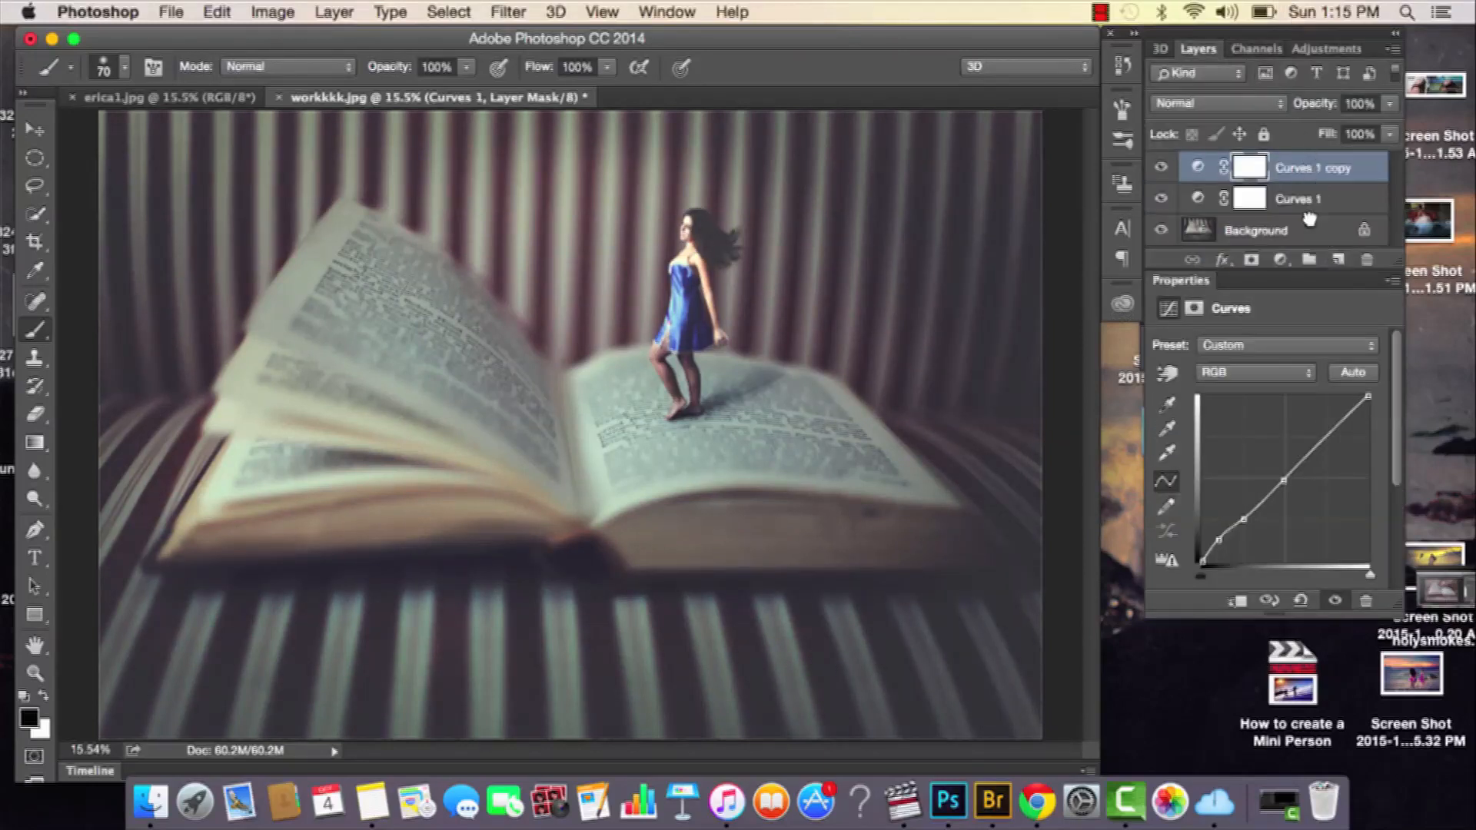
key("super+z")
key("super+z")
key("super+z")
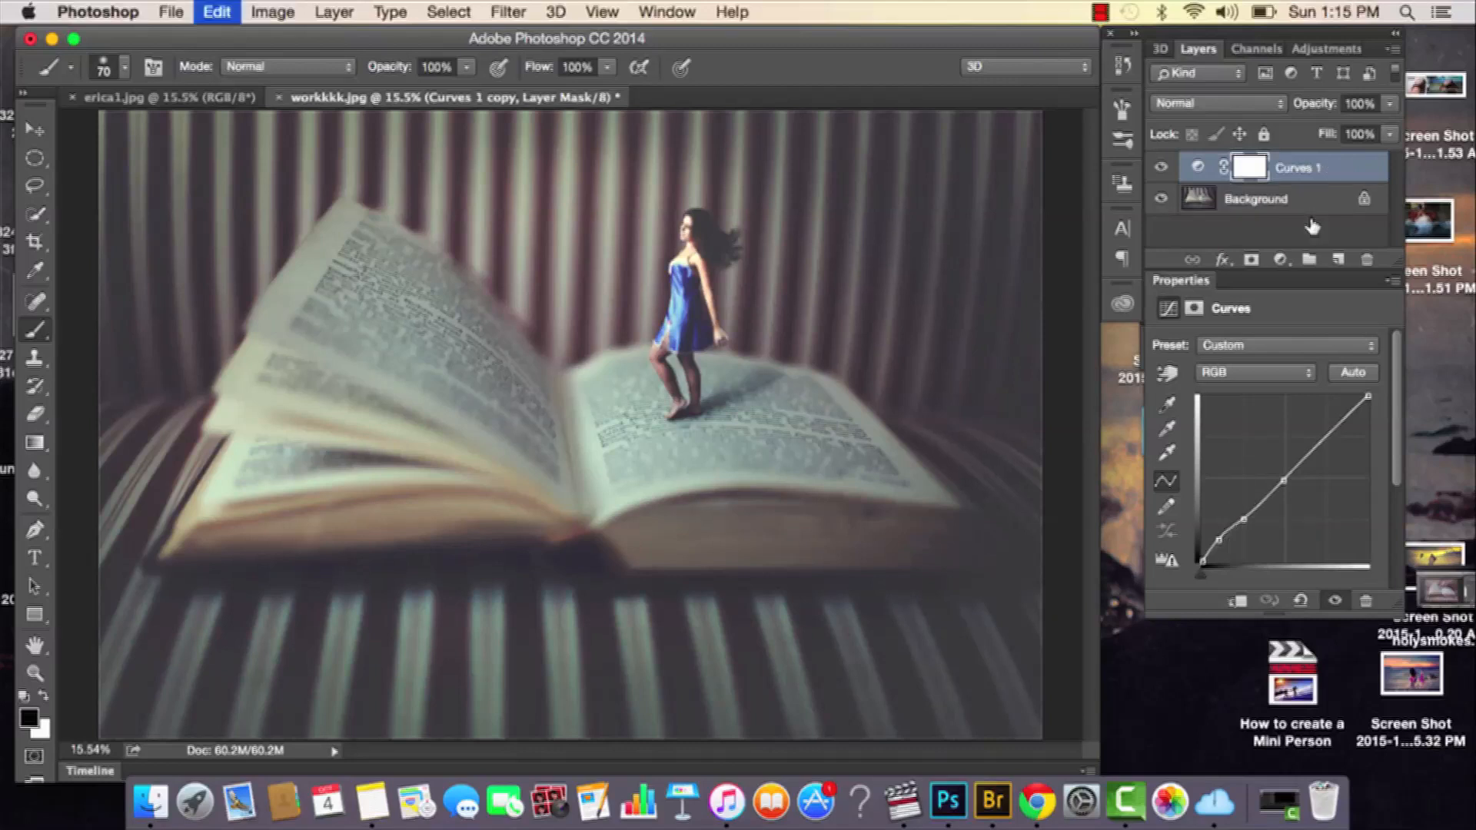
key("super+z")
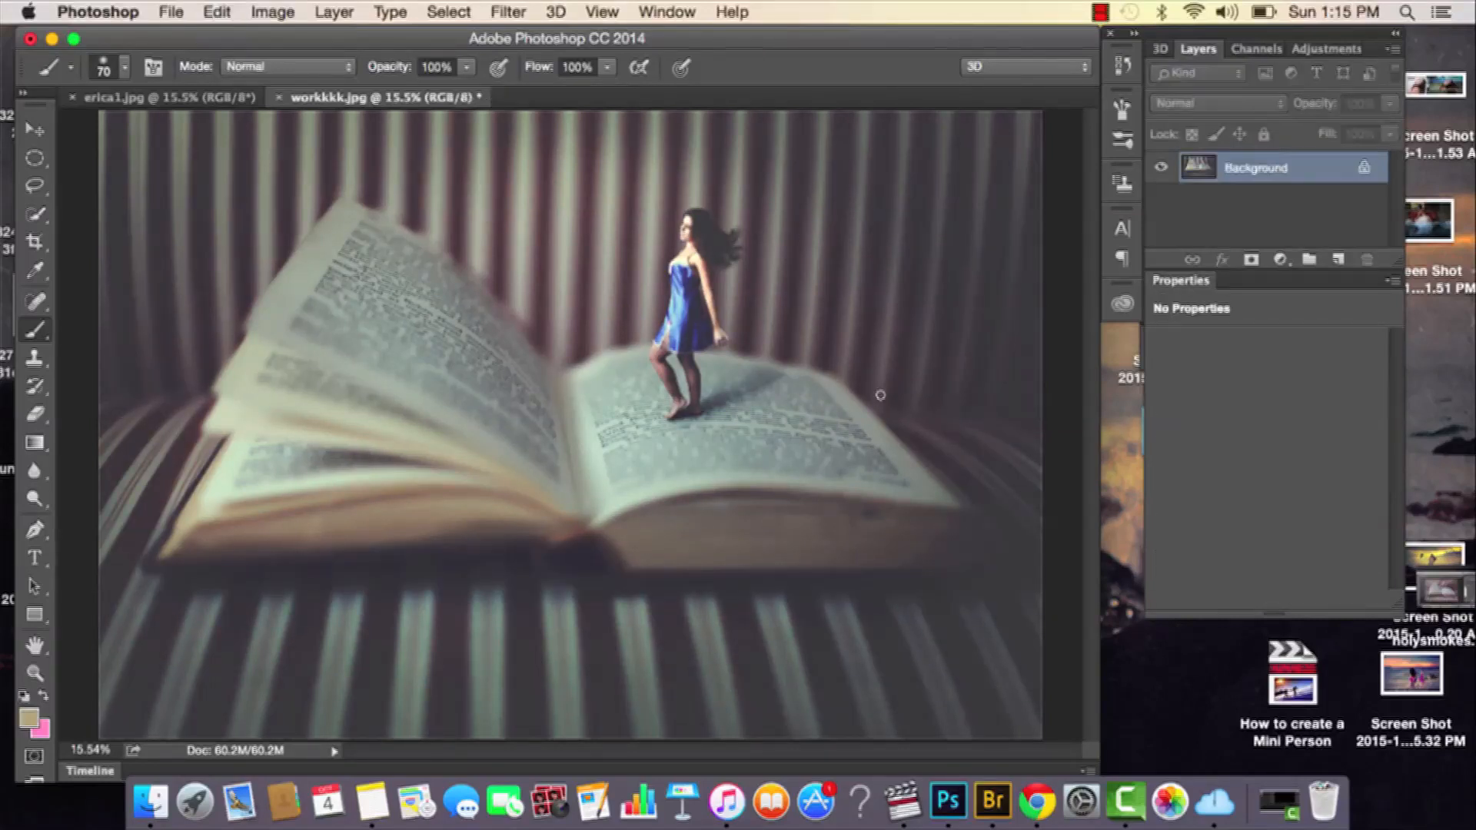
key("super+equal")
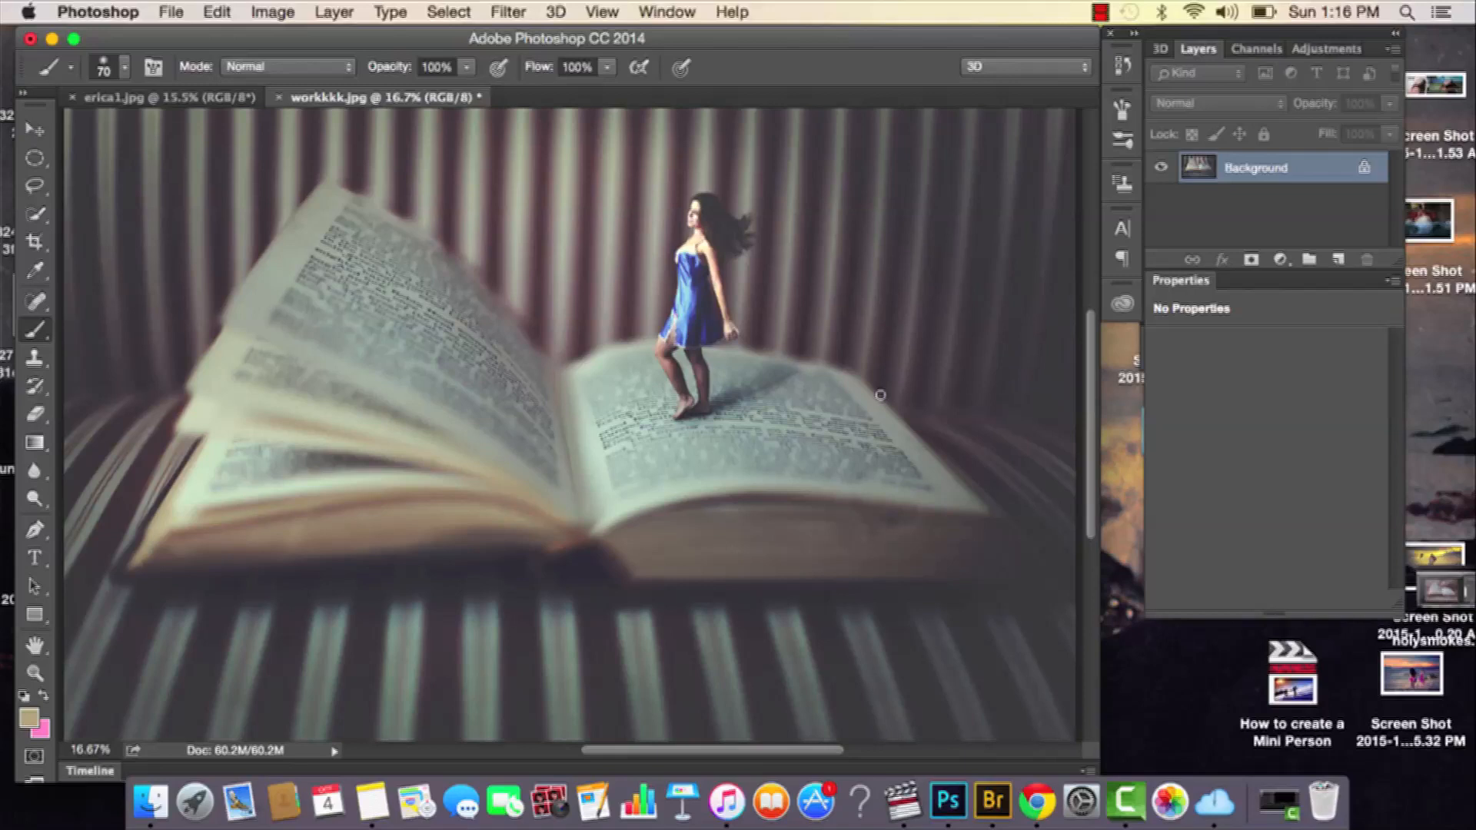
key("super+h")
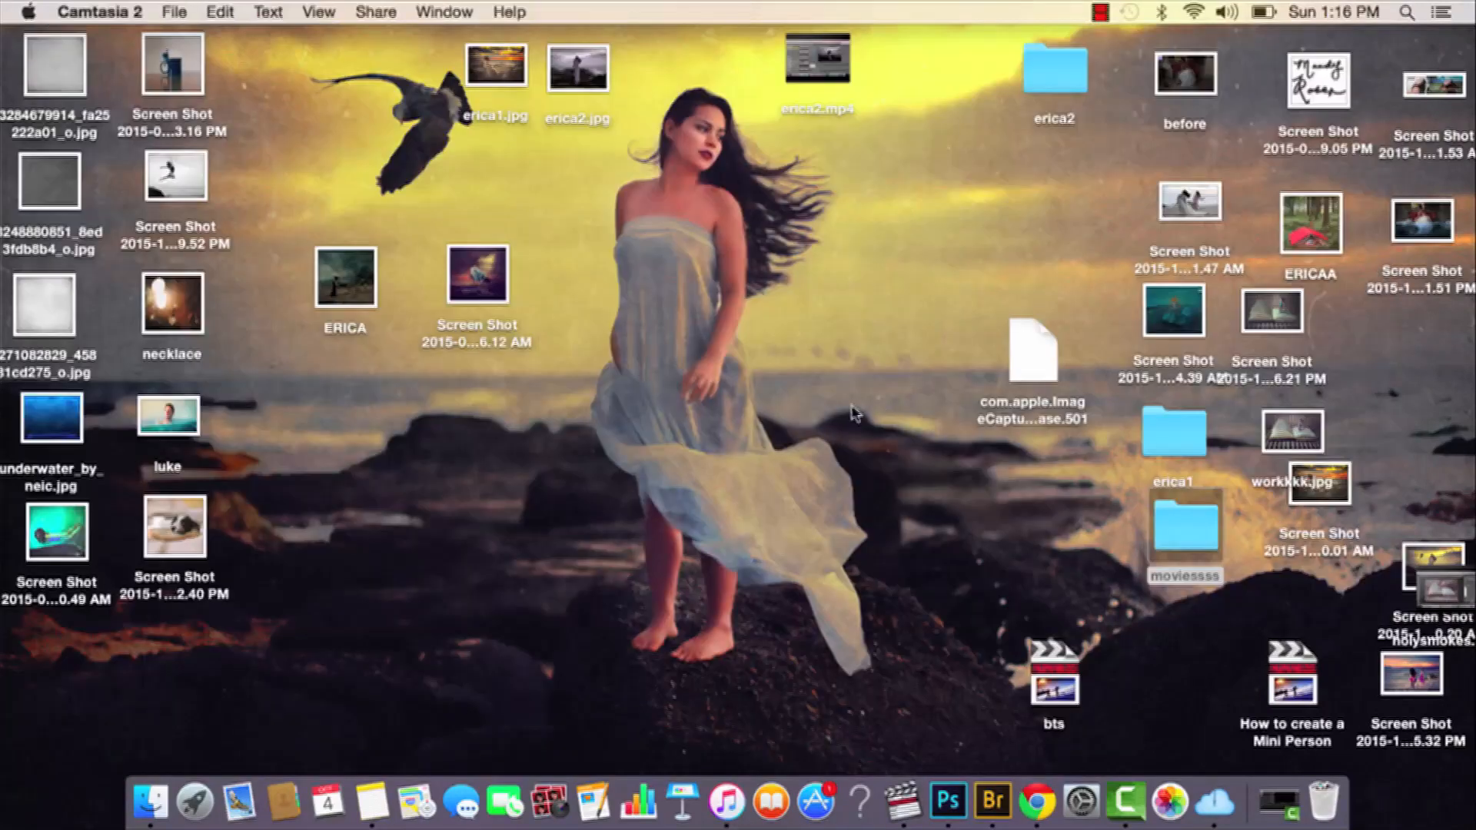
left_click(405, 407)
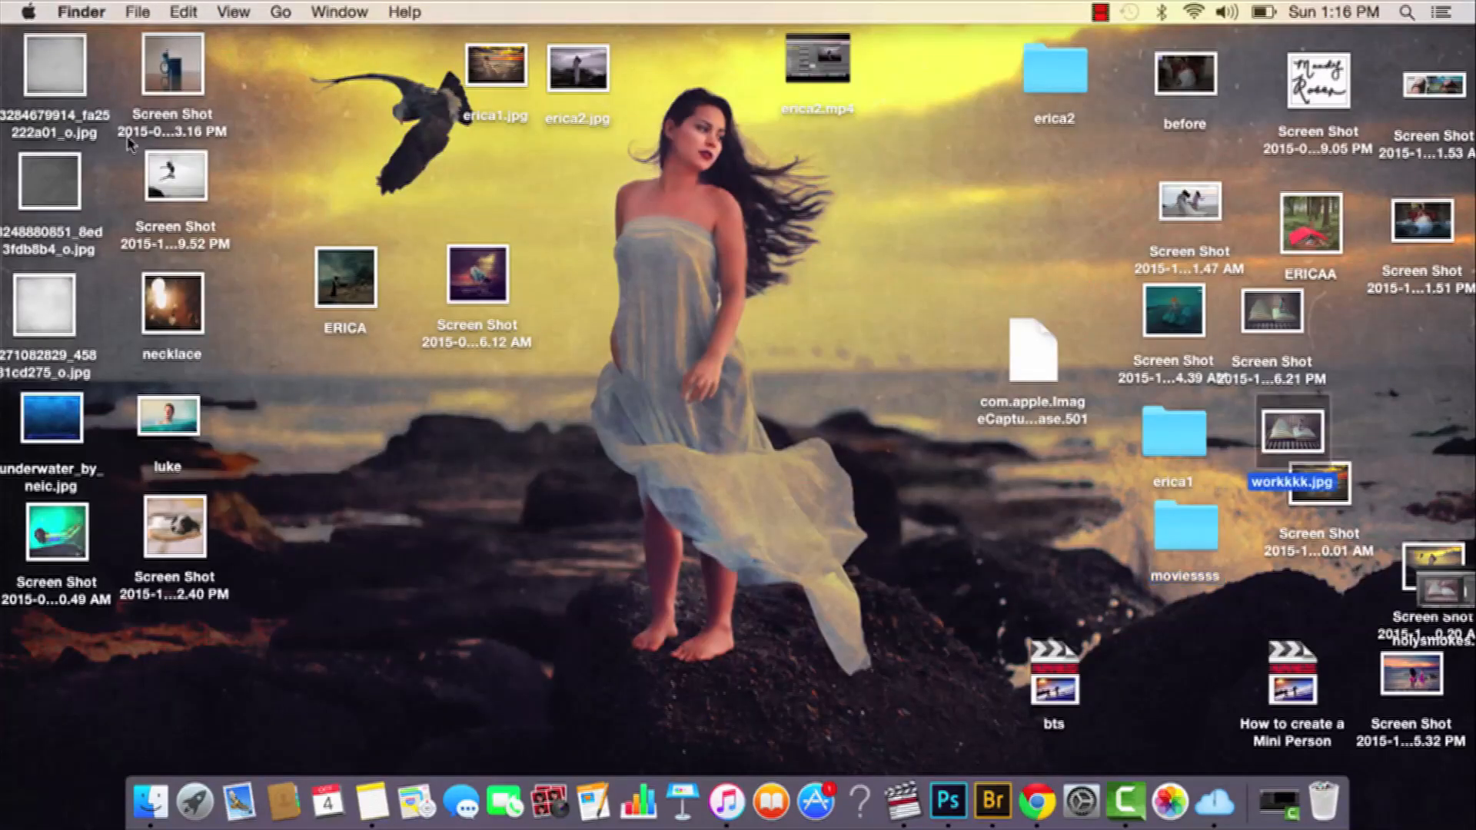
left_click_drag(107, 54, 953, 819)
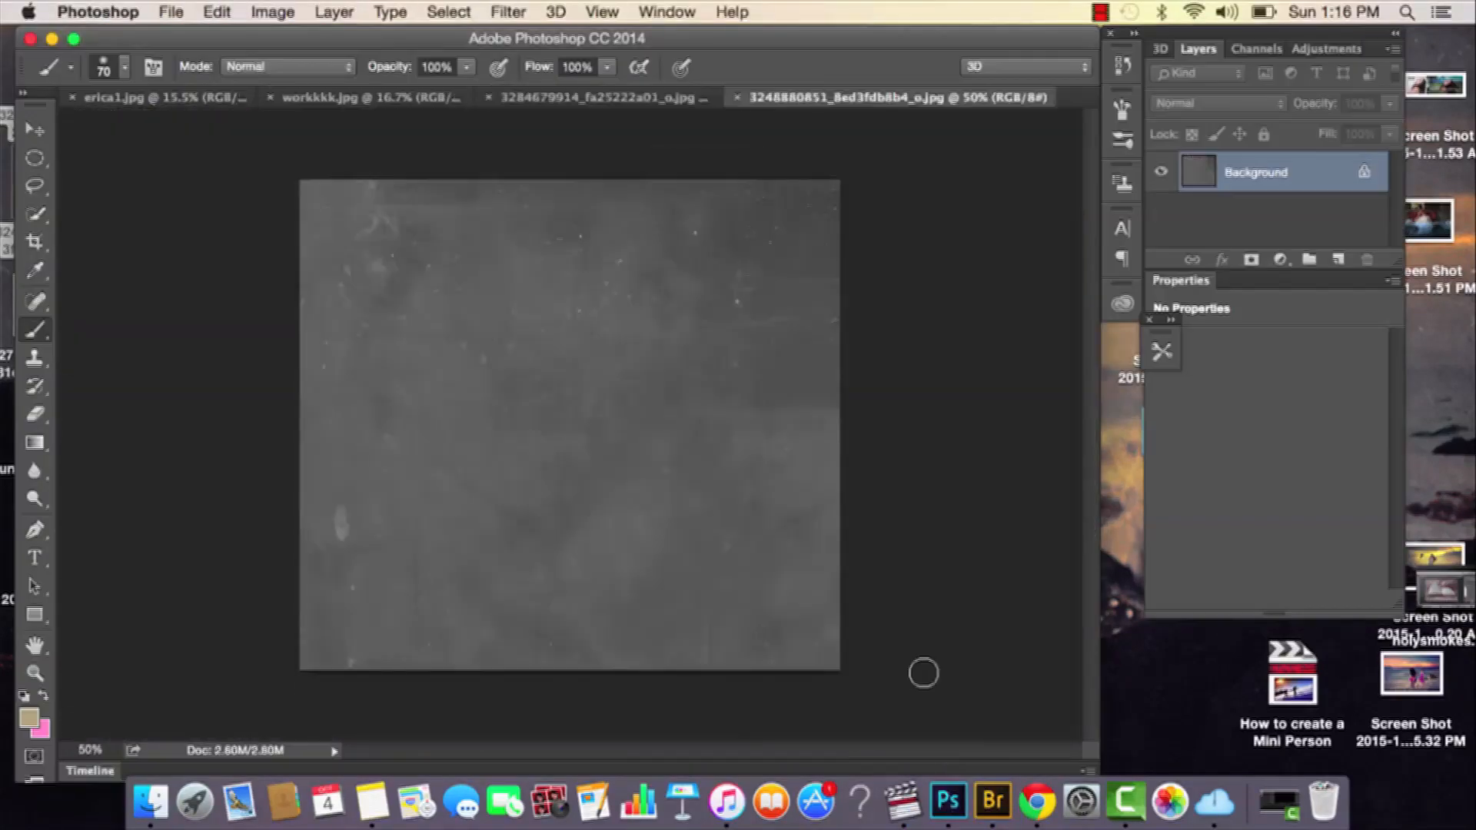
key("v")
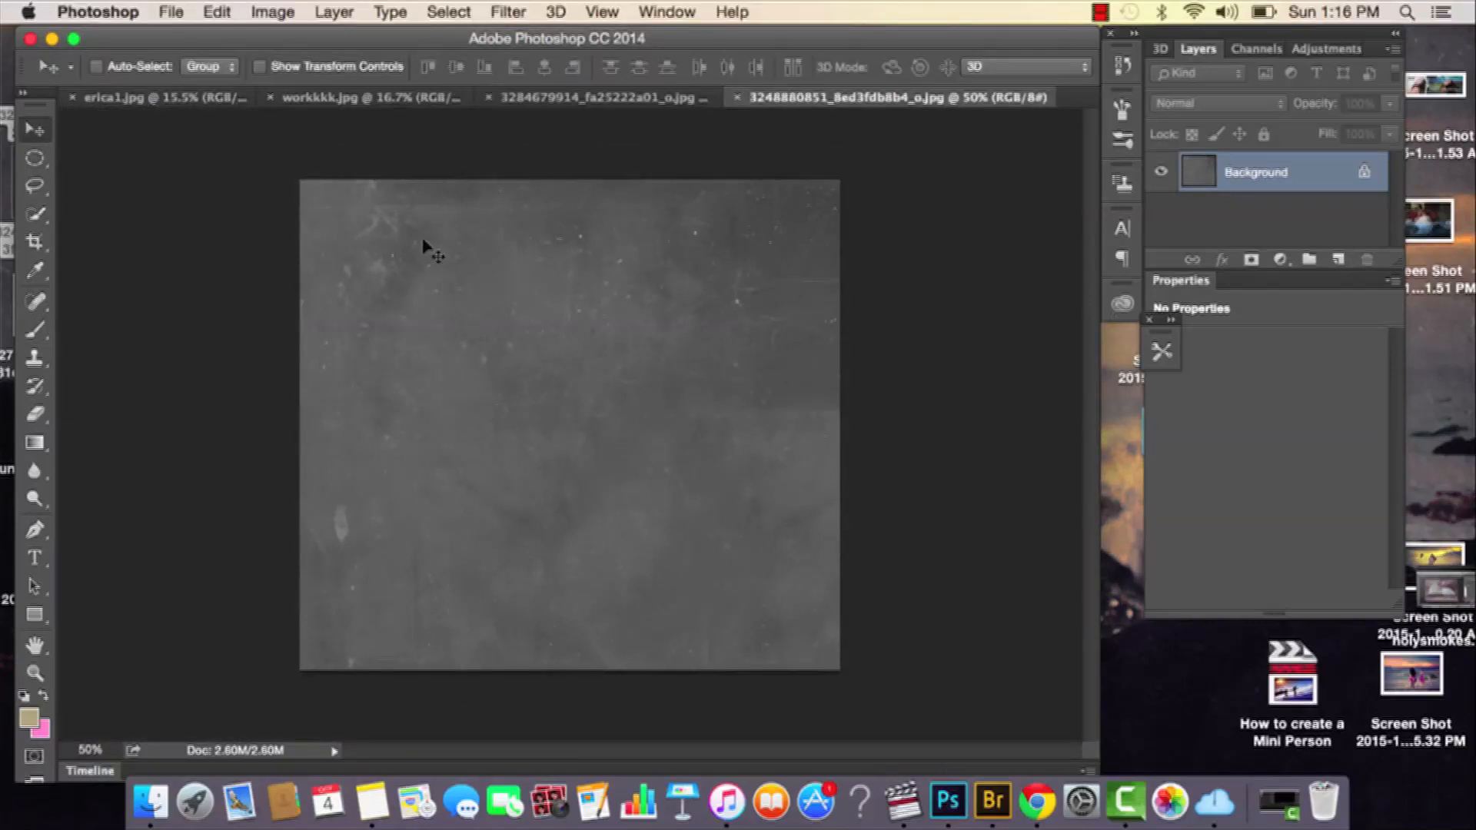
left_click(205, 101)
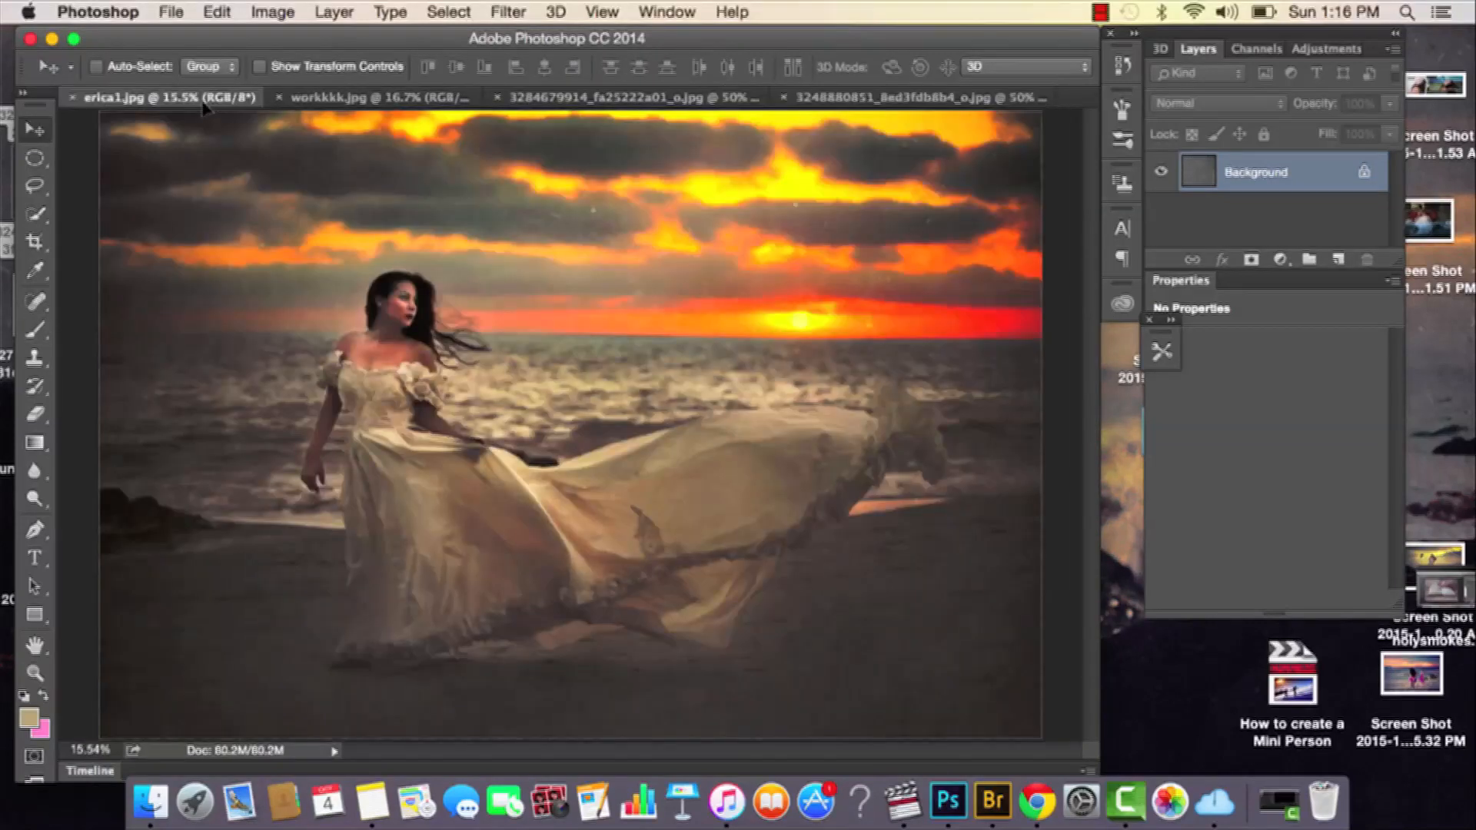
left_click(340, 100)
left_click_drag(336, 220, 309, 236)
left_click_drag(384, 285, 177, 181)
key("super+t")
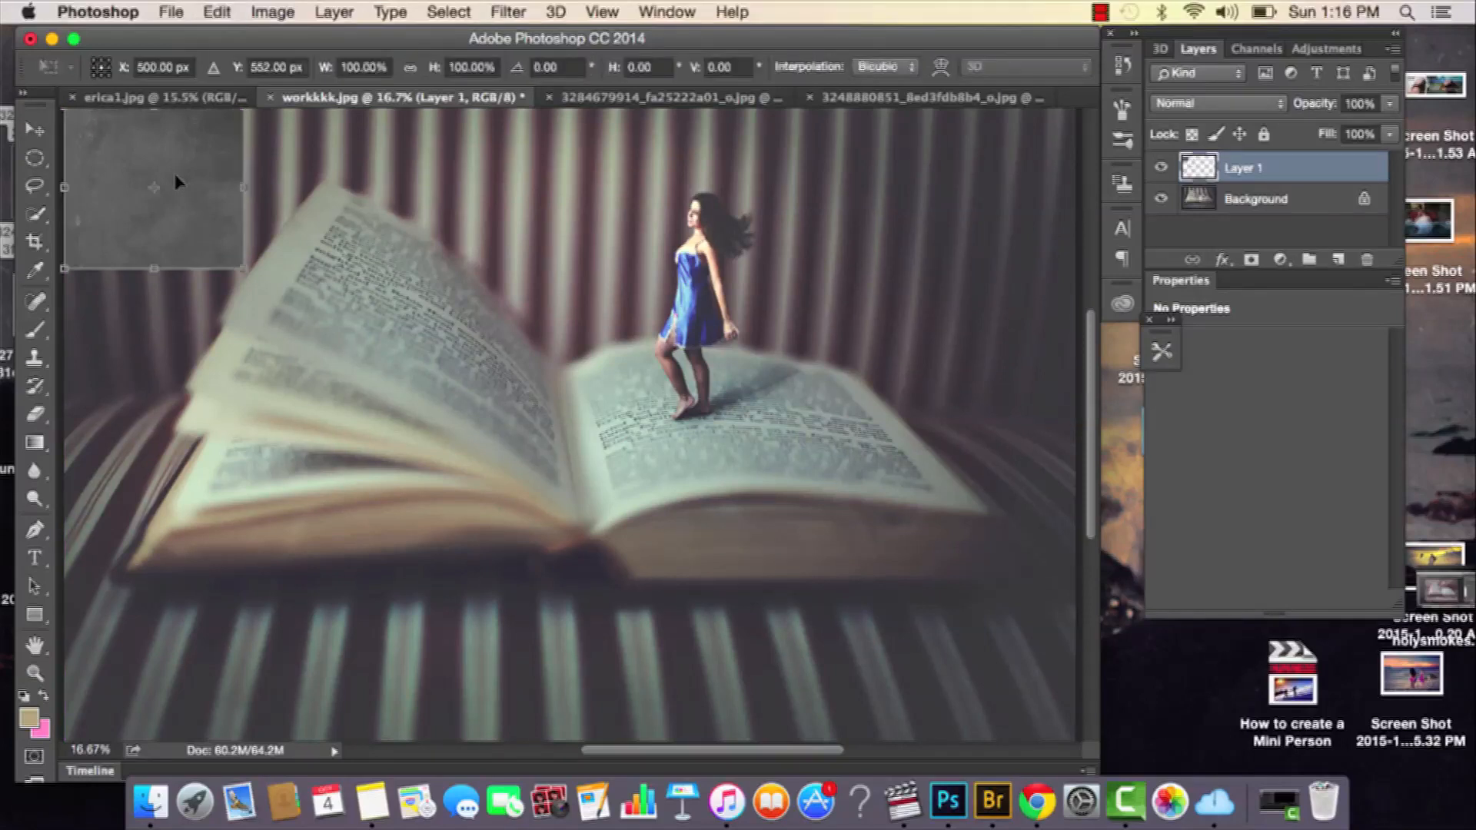
left_click_drag(245, 272, 512, 524)
key("Return")
key("super+0")
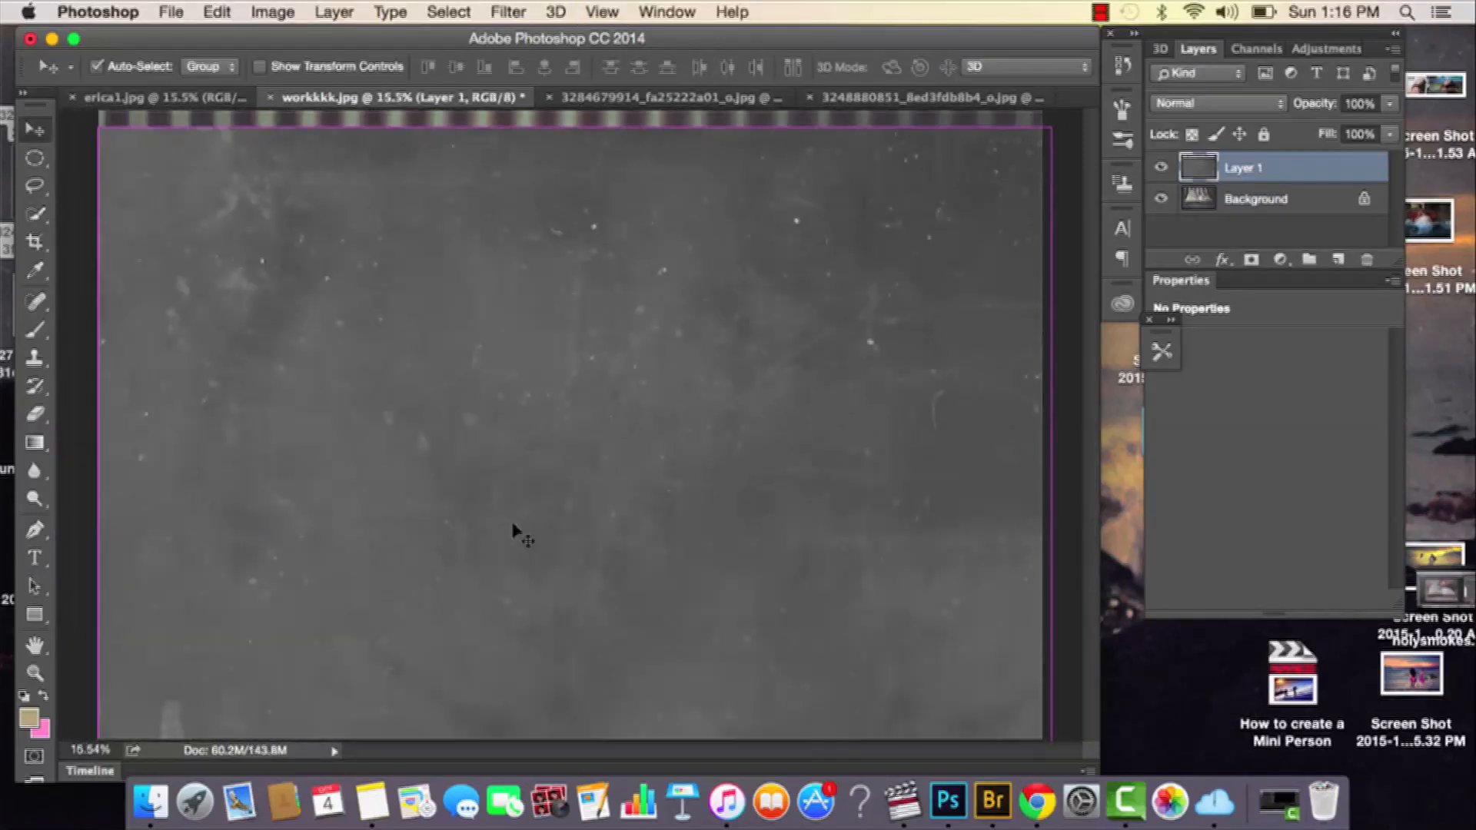
Step: Set the texture layer's blend mode to Soft Light and compare the image with and without it
left_click(1213, 103)
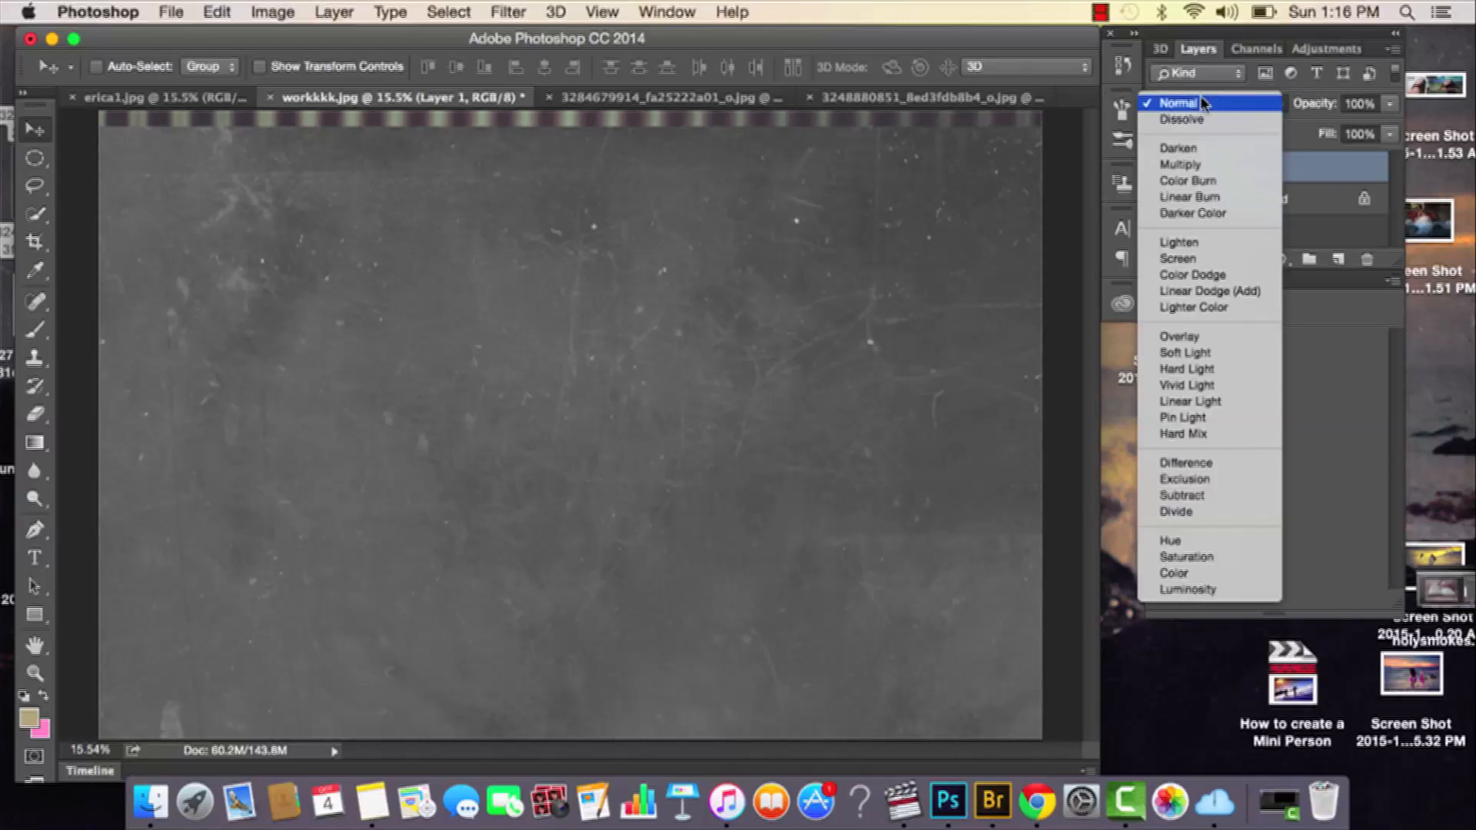
left_click(1249, 282)
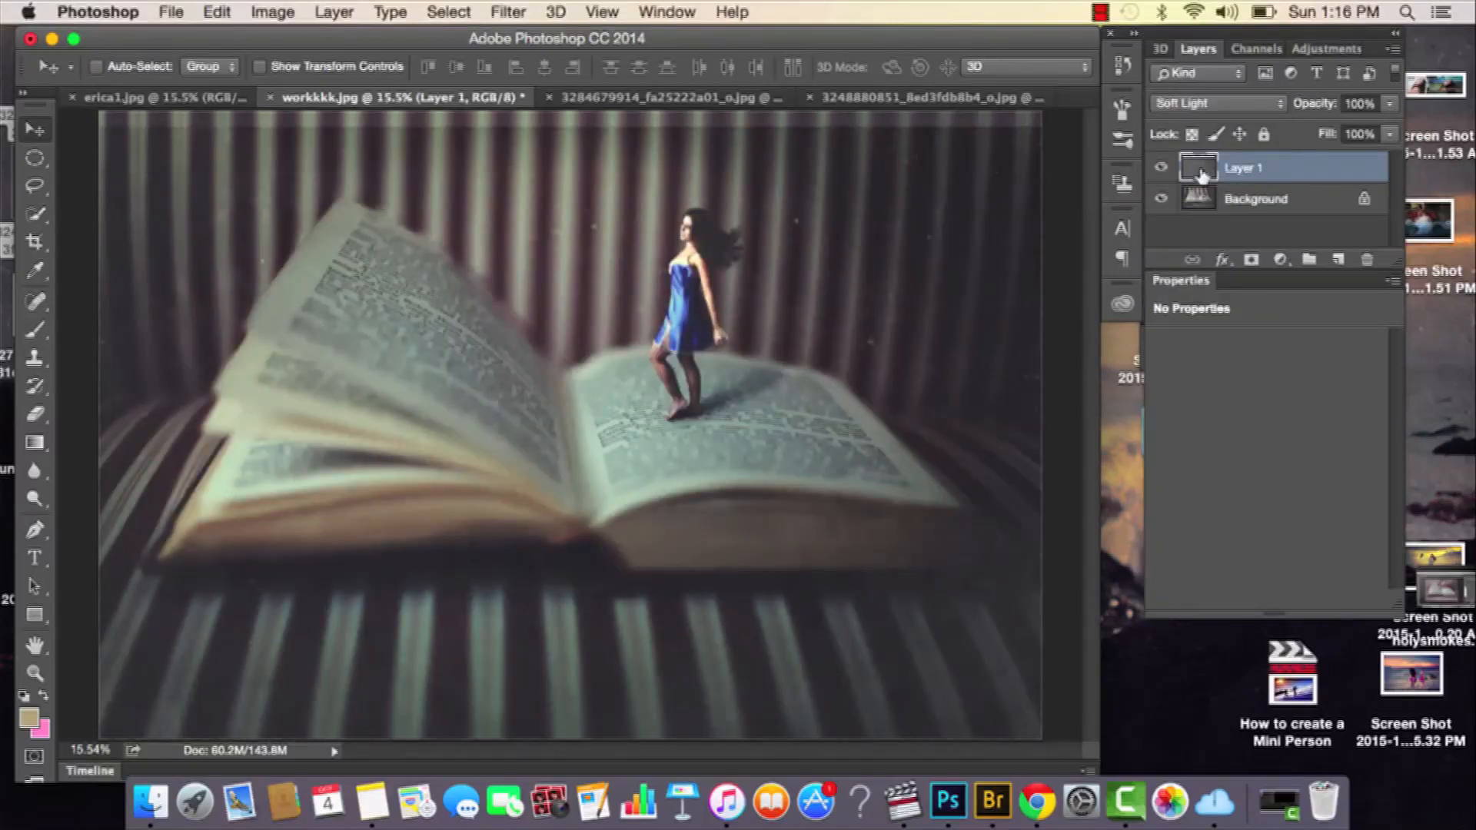
left_click(1162, 168)
left_click(1162, 168)
left_click(1162, 168)
left_click(1162, 168)
Step: Brighten the Layer 1 texture with Curves by raising the RGB curve slightly above its midpoint
key("super+m")
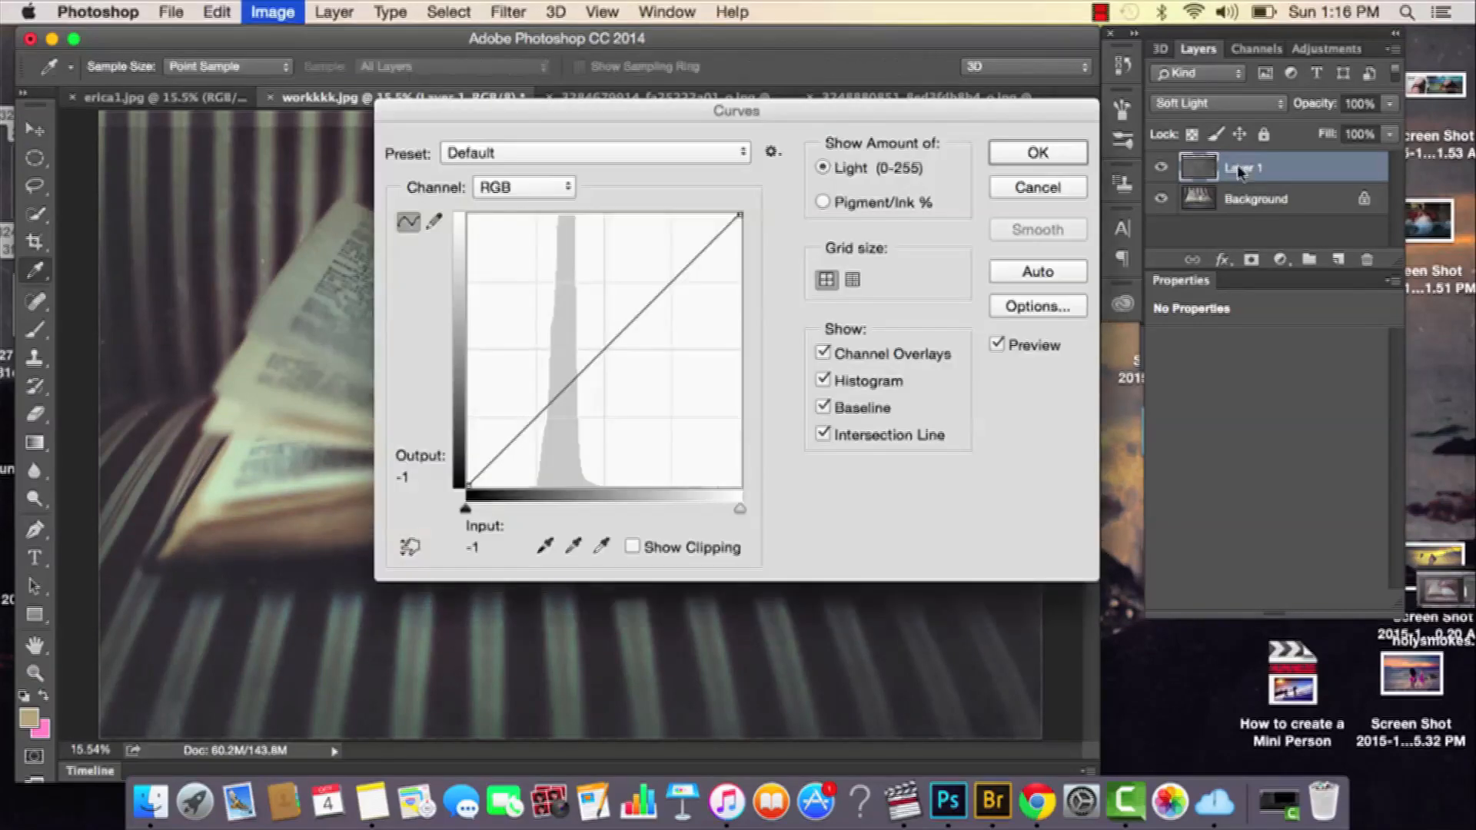
left_click_drag(951, 114, 1383, 223)
left_click_drag(1019, 228, 1229, 223)
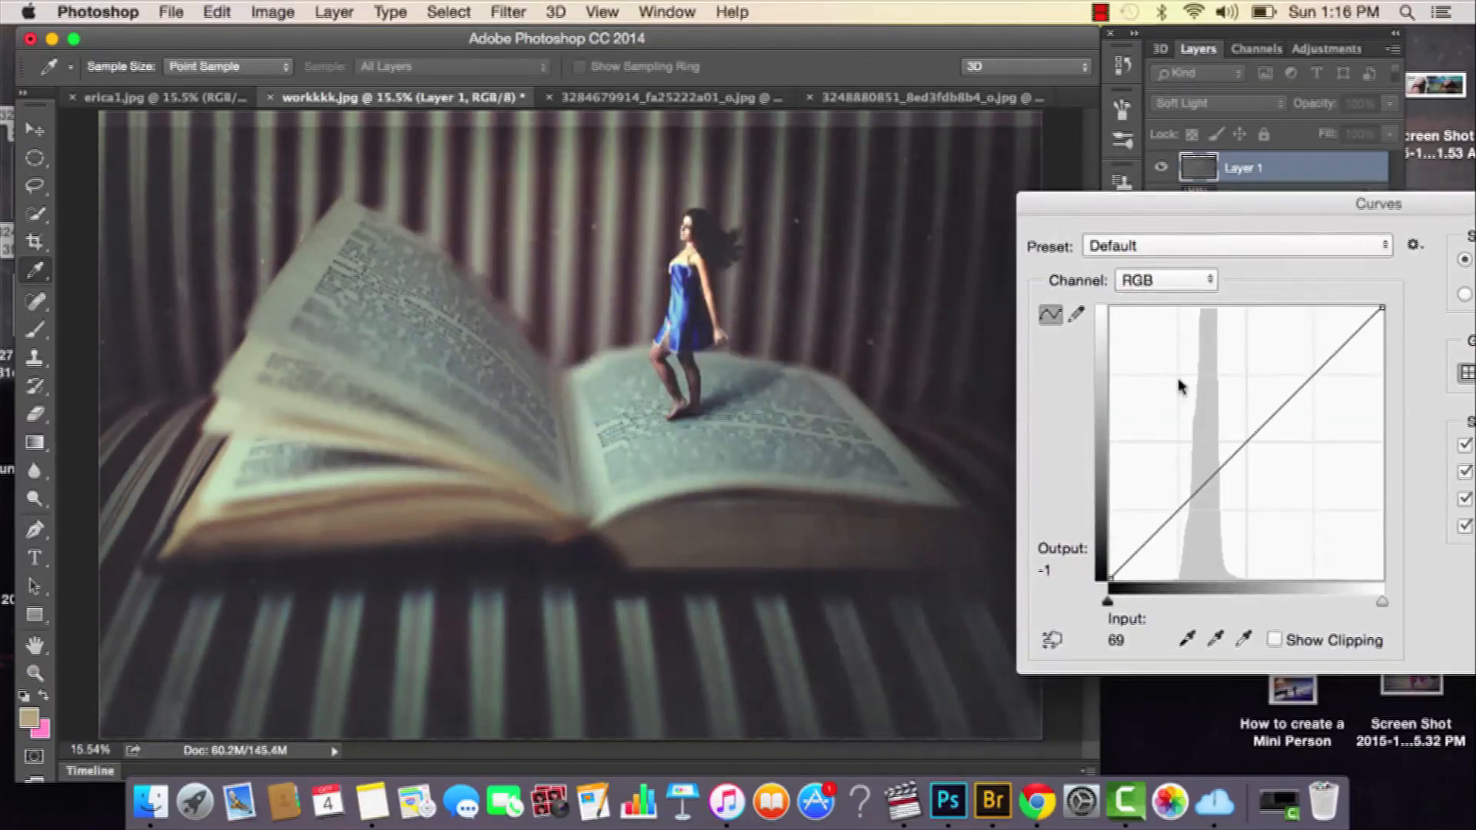
left_click(1242, 441)
left_click_drag(1242, 442, 1228, 428)
Step: Add a layer mask to Layer 1 and paint the texture off the woman with a black brush
key("super+z")
key("super+z")
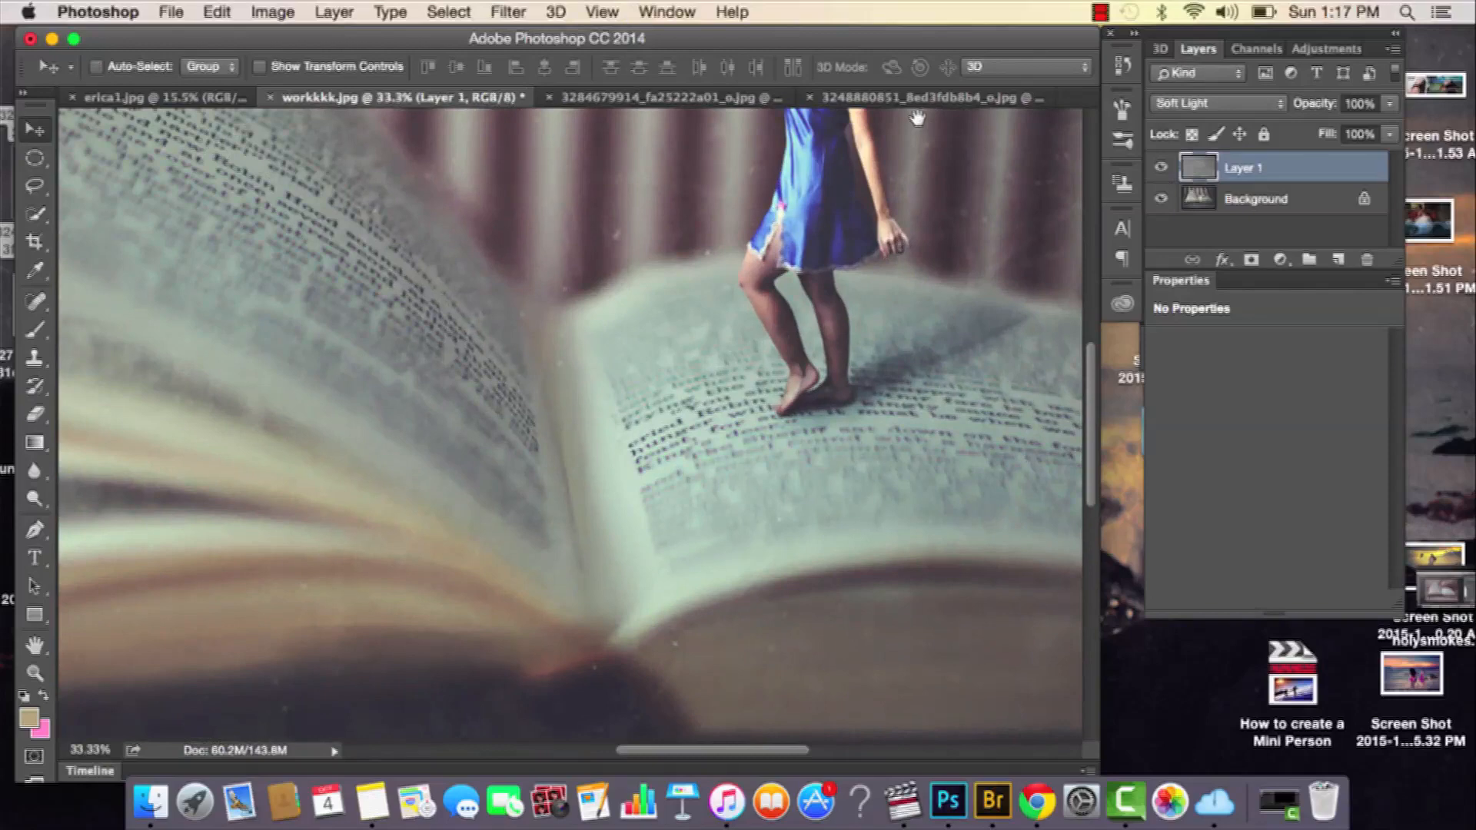
left_click_drag(917, 122, 713, 379)
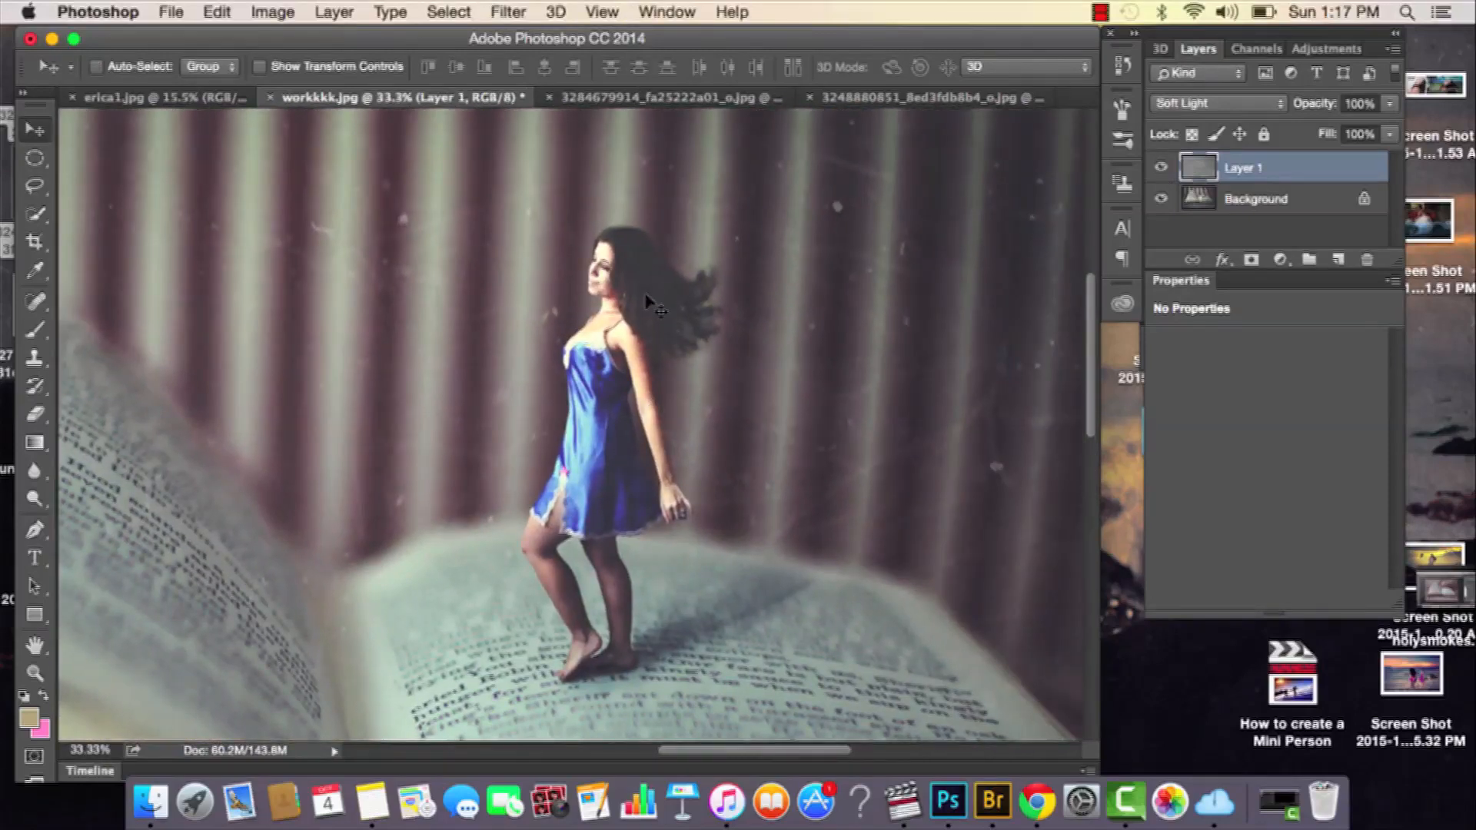
left_click(1251, 260)
left_click(35, 331)
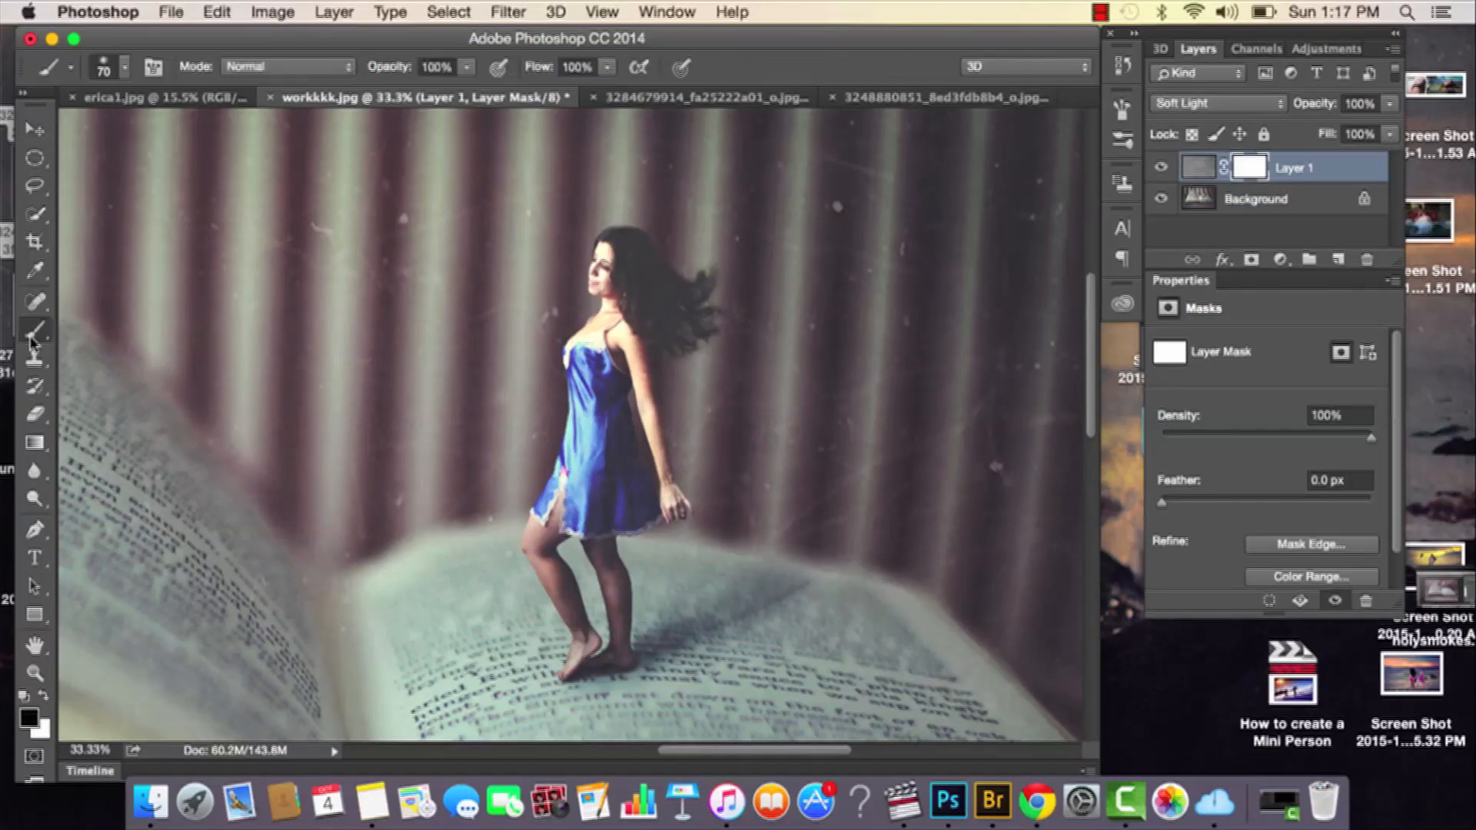
left_click(123, 68)
left_click(120, 75)
Step: Toggle the visibility of the masked Layer 1 texture to compare the image with and without it
left_click(1161, 167)
left_click(1162, 167)
left_click(1162, 168)
left_click(1162, 167)
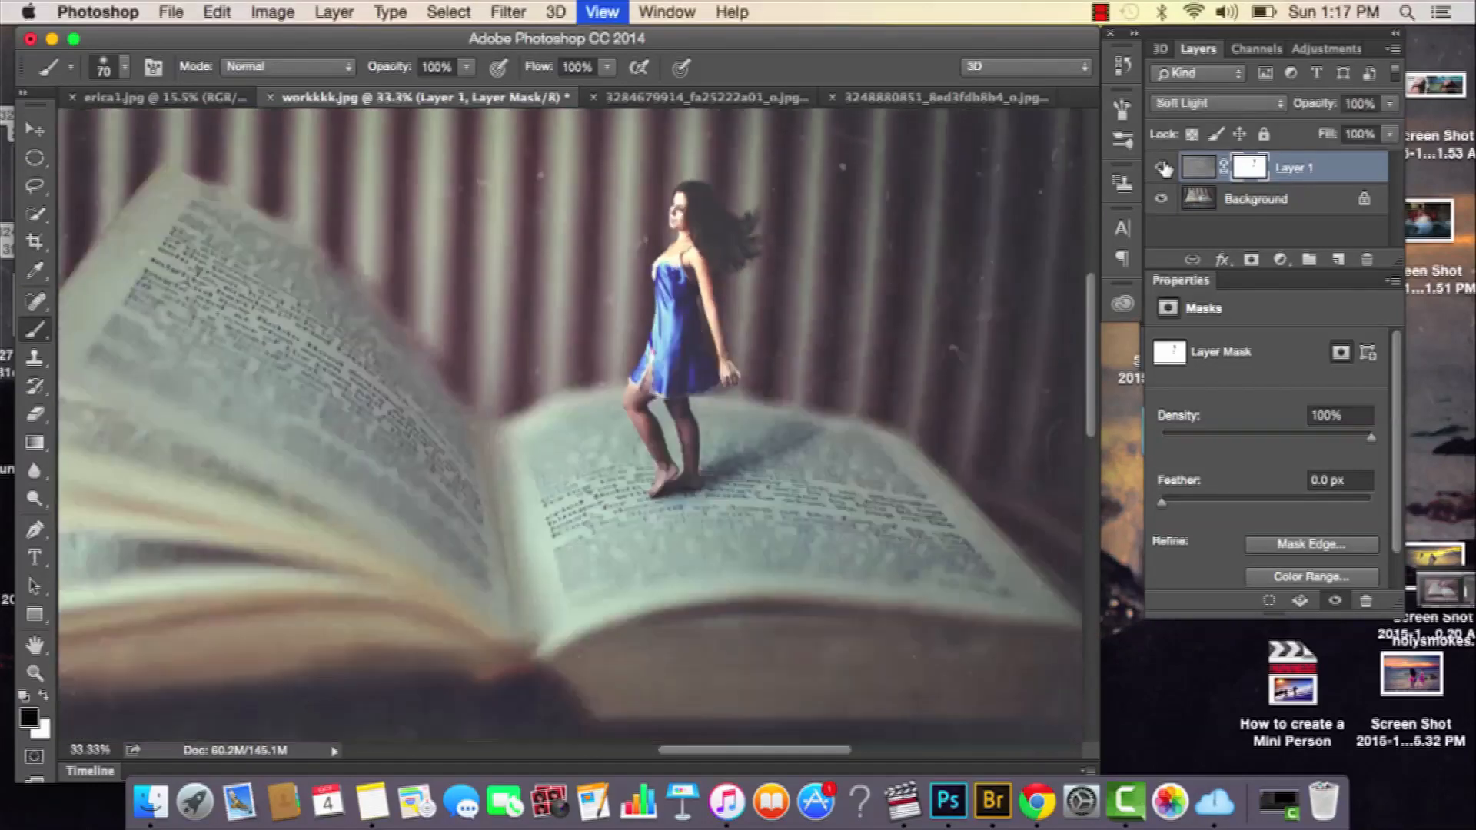
key("super+0")
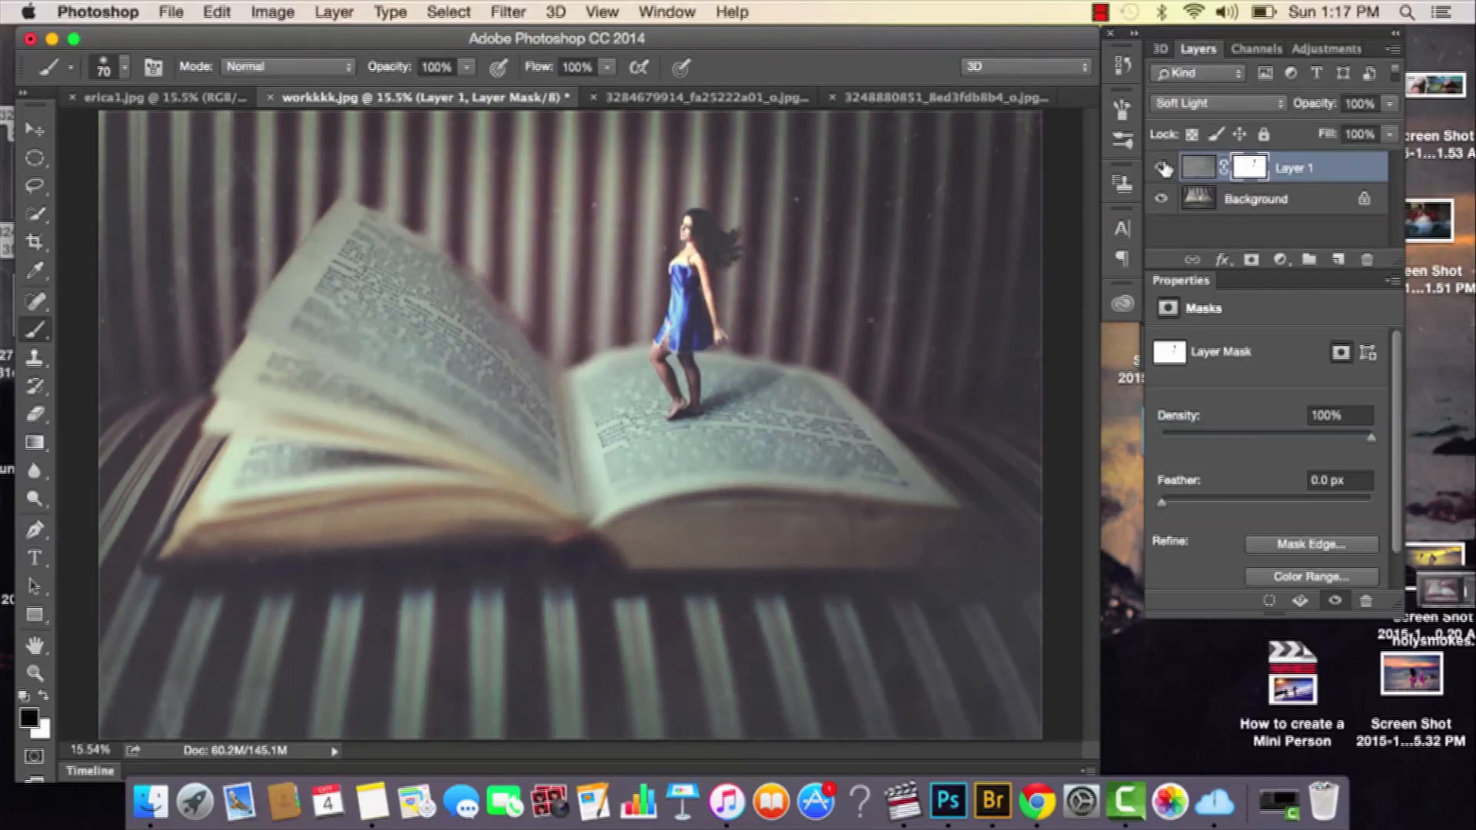
left_click(1164, 168)
left_click(1163, 168)
left_click(692, 99)
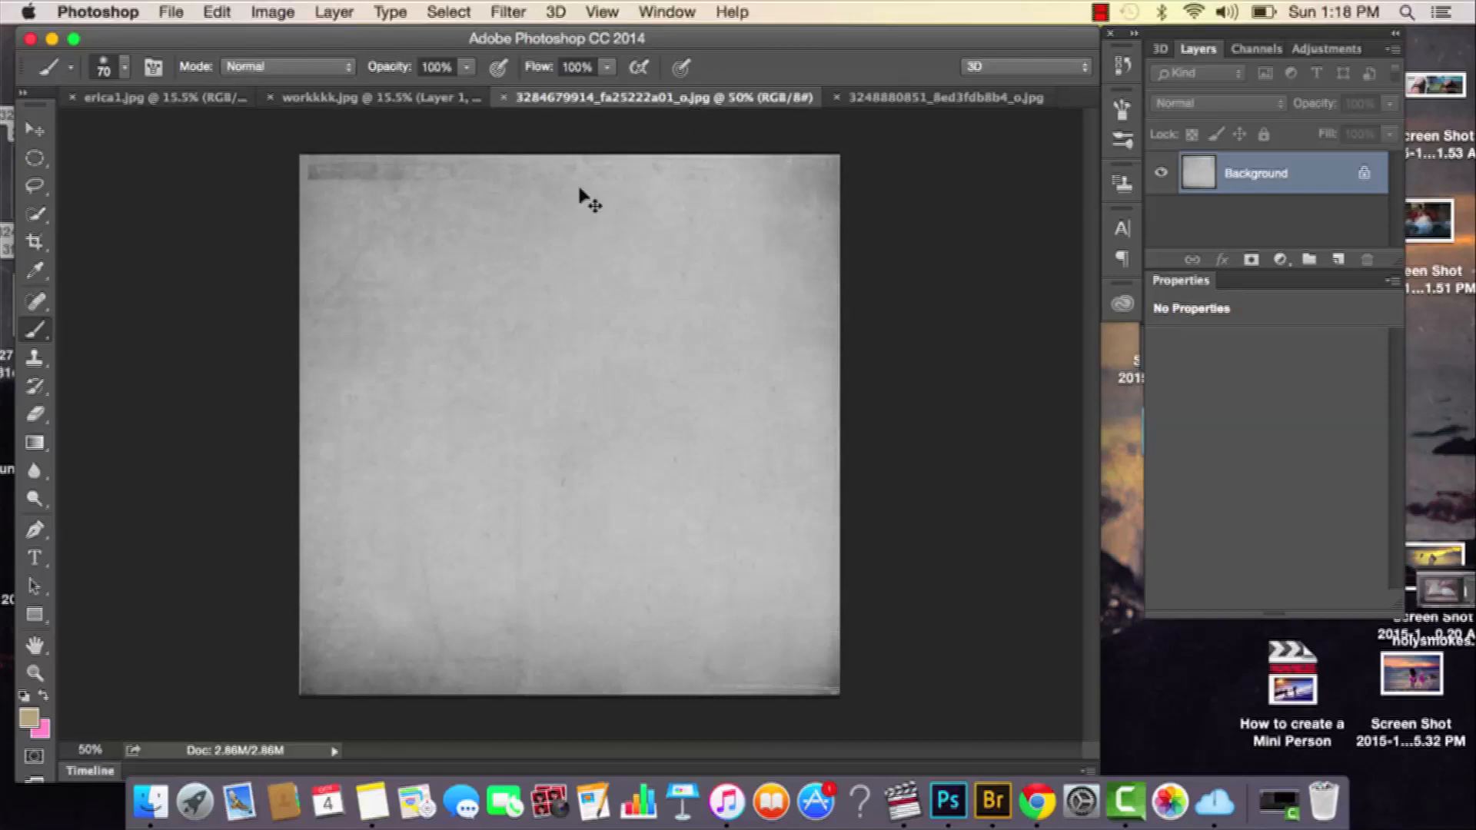
key("super+equal")
scroll(579, 231, "up", 3)
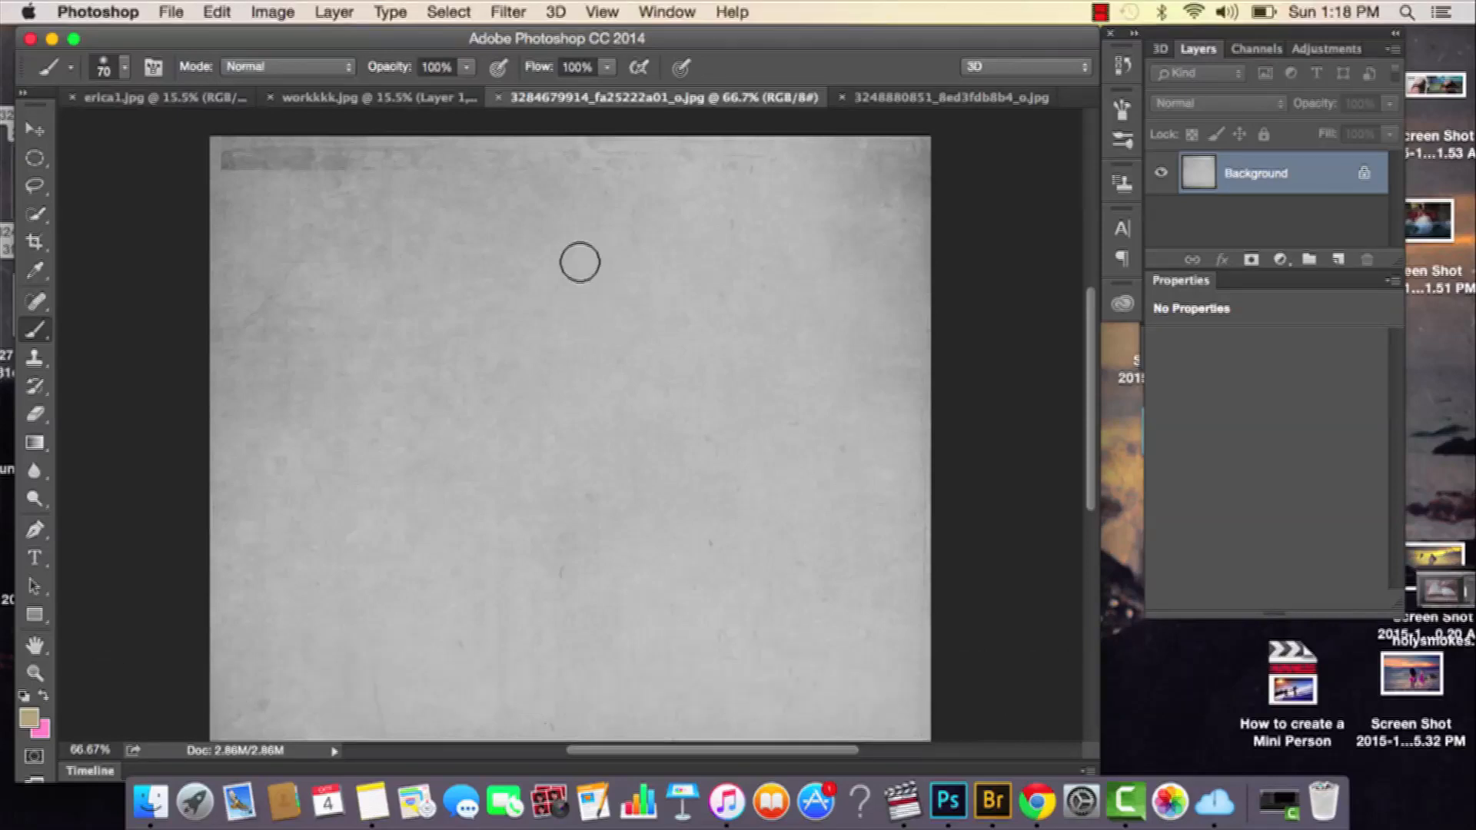
key("v")
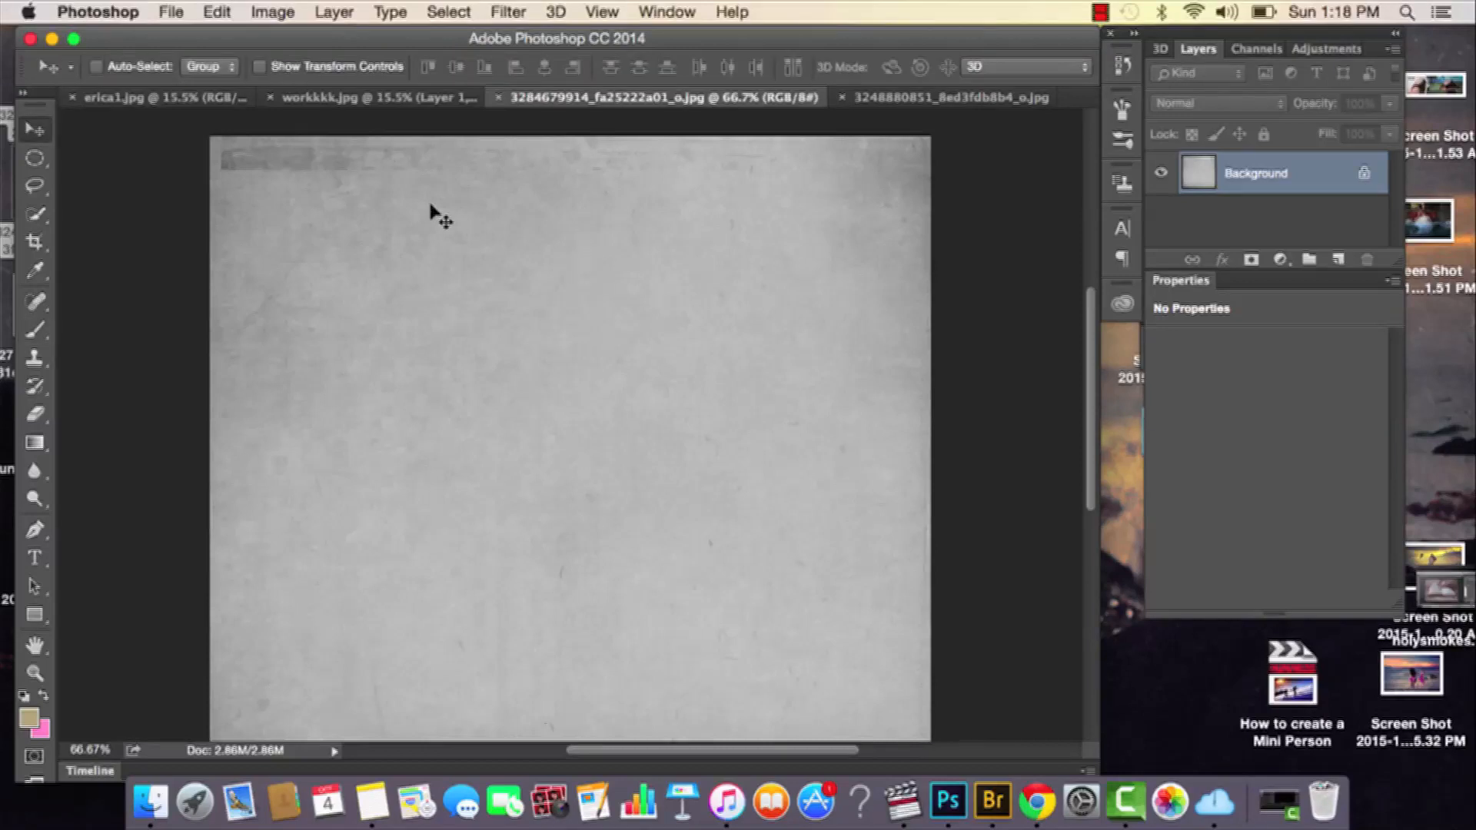
left_click_drag(431, 206, 170, 146)
key("super+t")
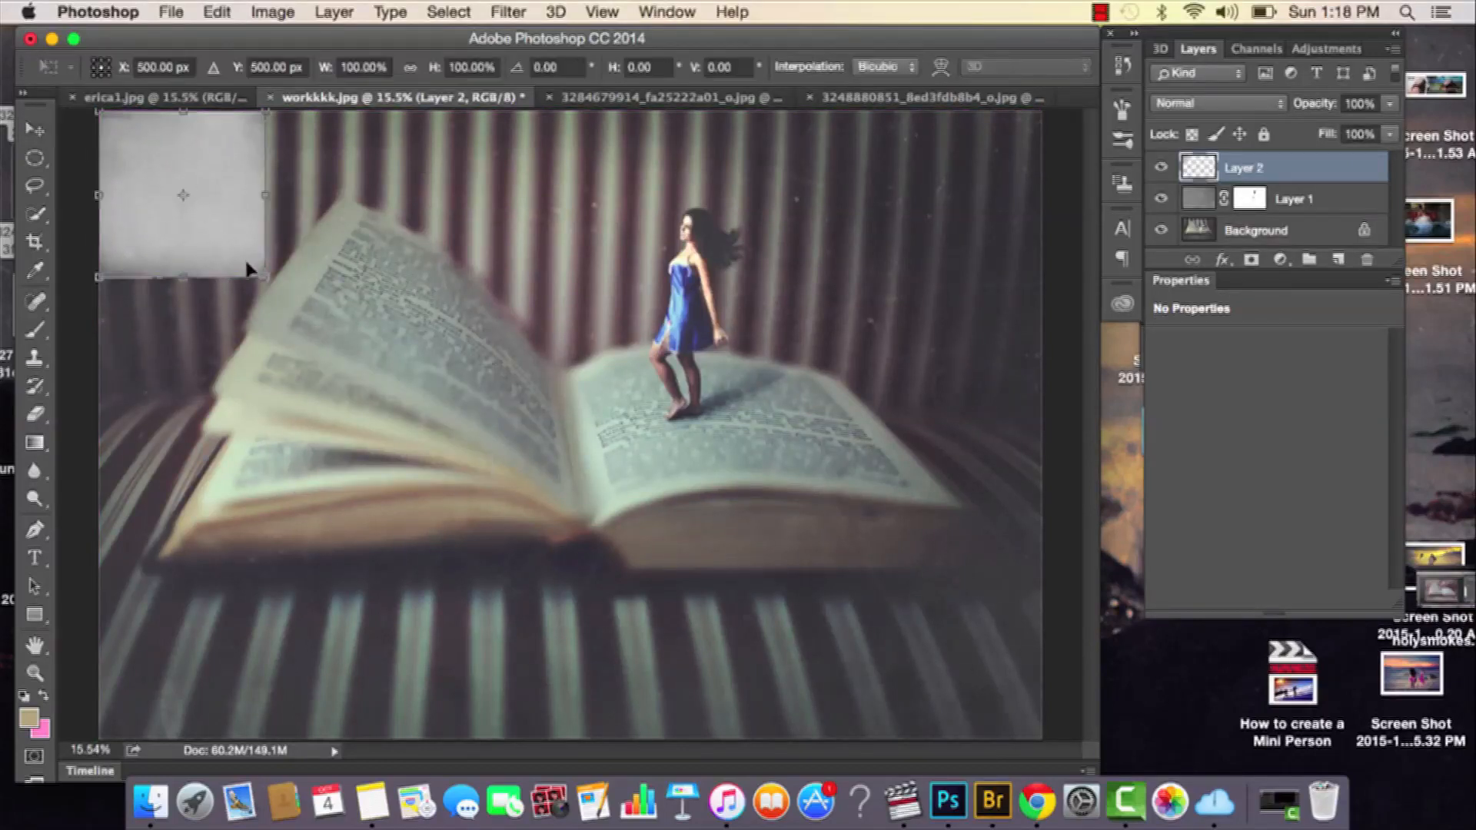
left_click_drag(262, 276, 1345, 651)
key("Return")
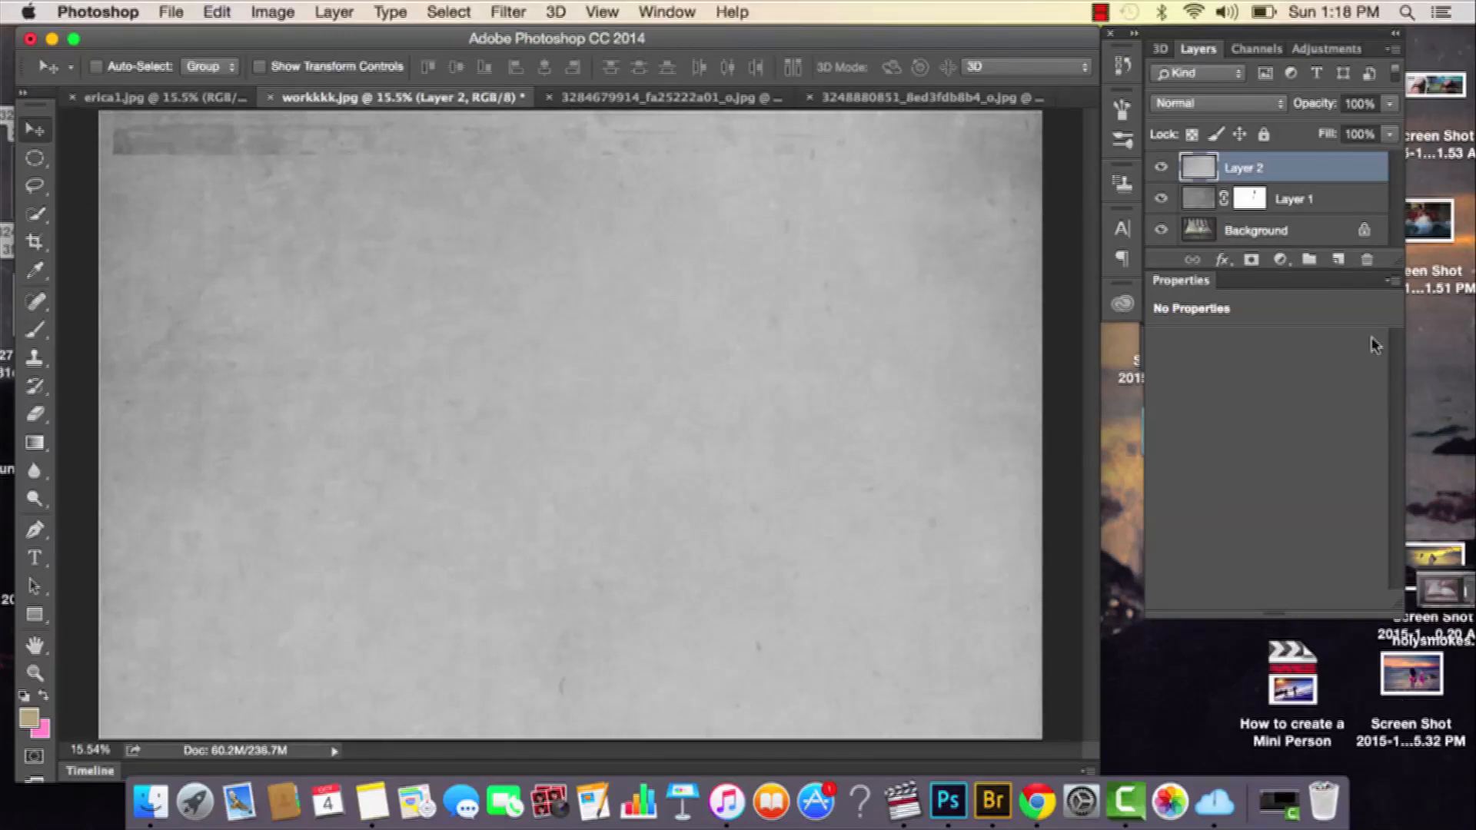
Step: Add a layer mask to Layer 2 and set its blend mode to Soft Light
left_click(1251, 262)
left_click(1214, 103)
left_click(1180, 362)
key("b")
key("d")
Step: Darken the Layer 2 texture itself with Curves by lowering the RGB curve
left_click(1196, 167)
key("super+m")
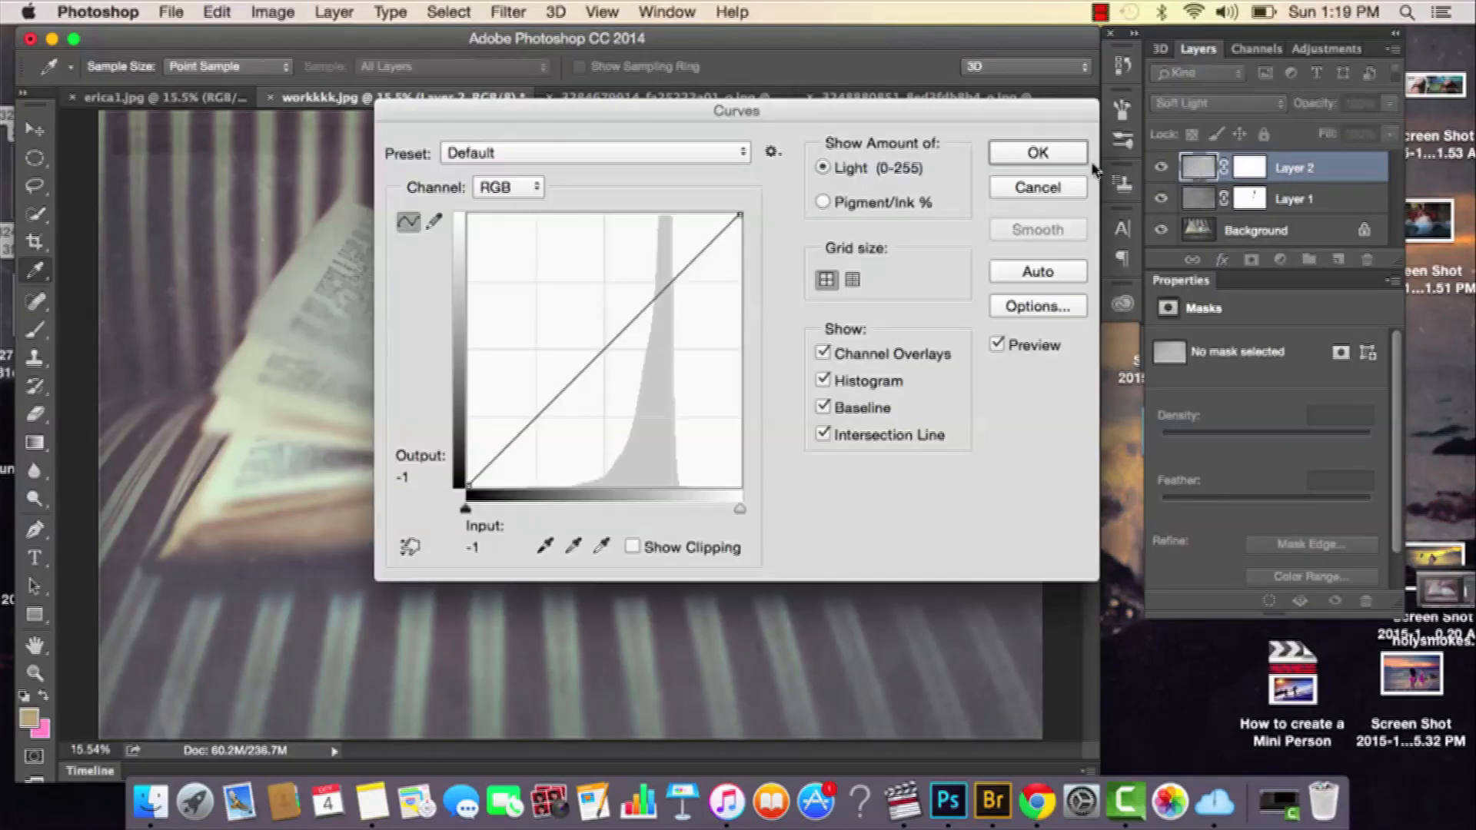
left_click_drag(738, 125, 1345, 49)
left_click_drag(1220, 282, 1235, 311)
key("Return")
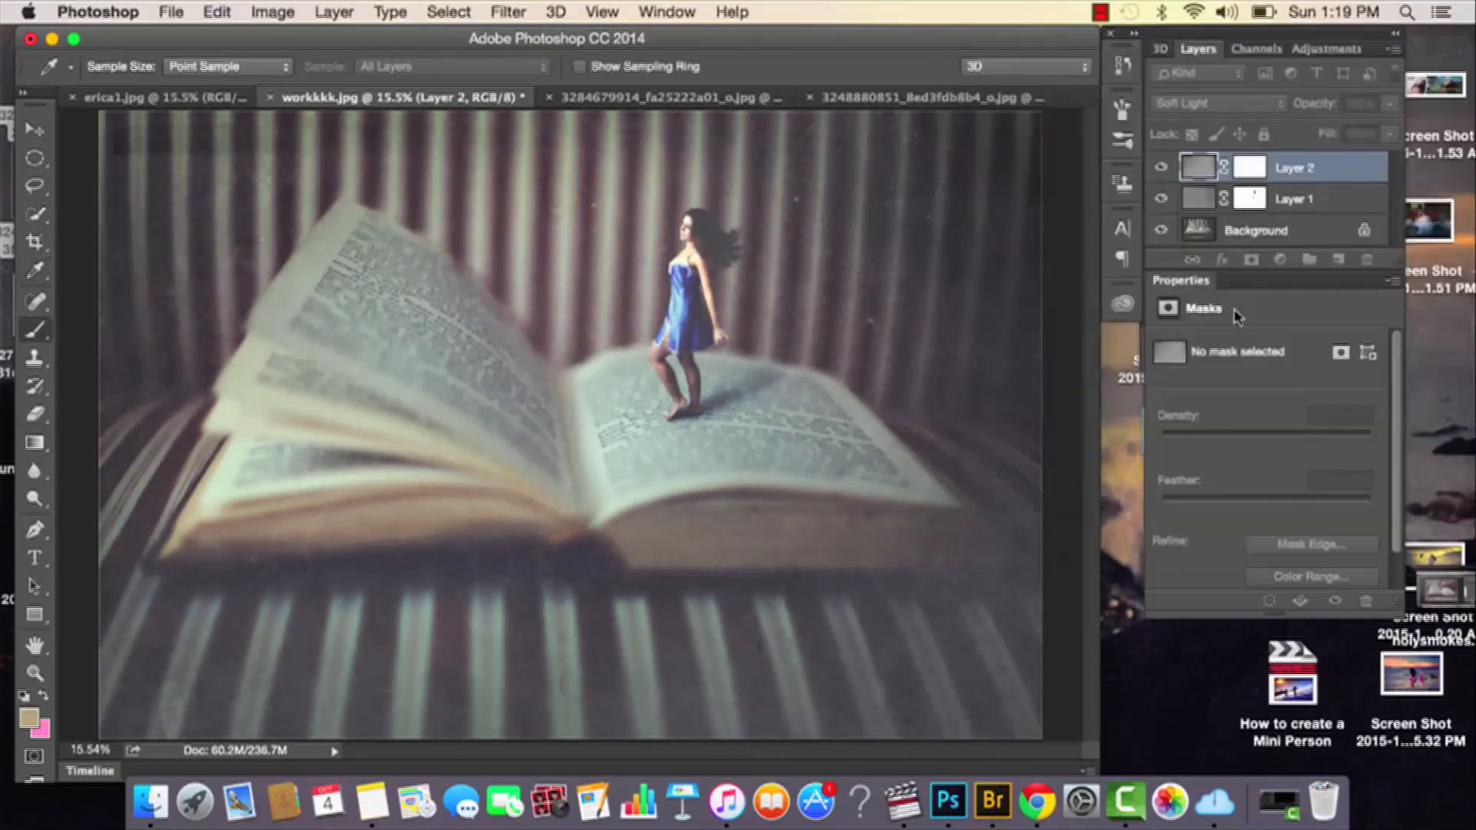
Step: Toggle the visibility of Layer 2 repeatedly to examine the second texture's effect across the image
left_click(1161, 168)
left_click(1161, 167)
left_click(1161, 168)
left_click(1160, 168)
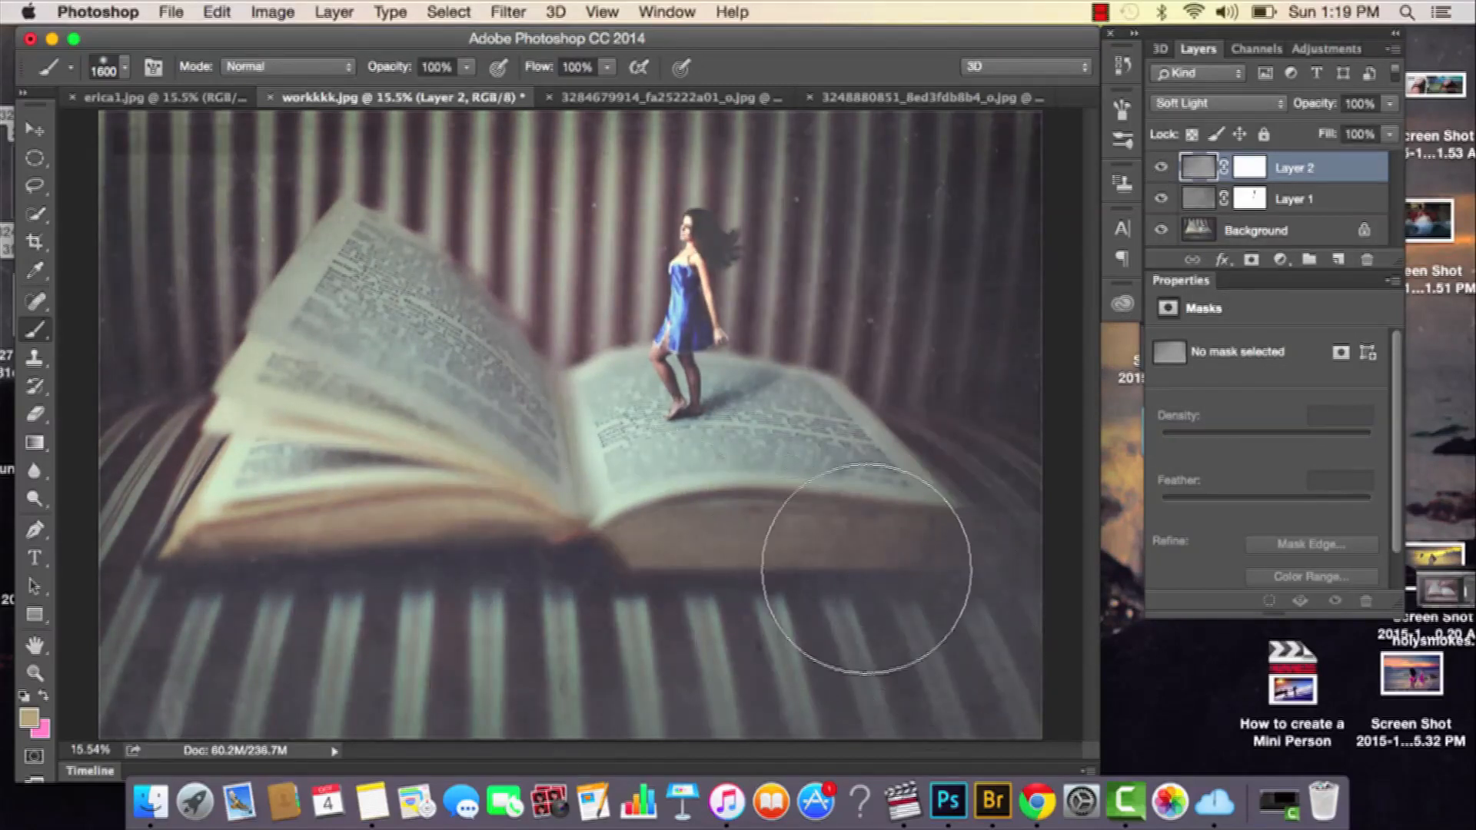
key("super+equal")
left_click_drag(949, 560, 896, 527)
left_click(1160, 167)
left_click(1160, 167)
left_click(1160, 167)
left_click(1161, 167)
left_click(1160, 168)
left_click(1161, 168)
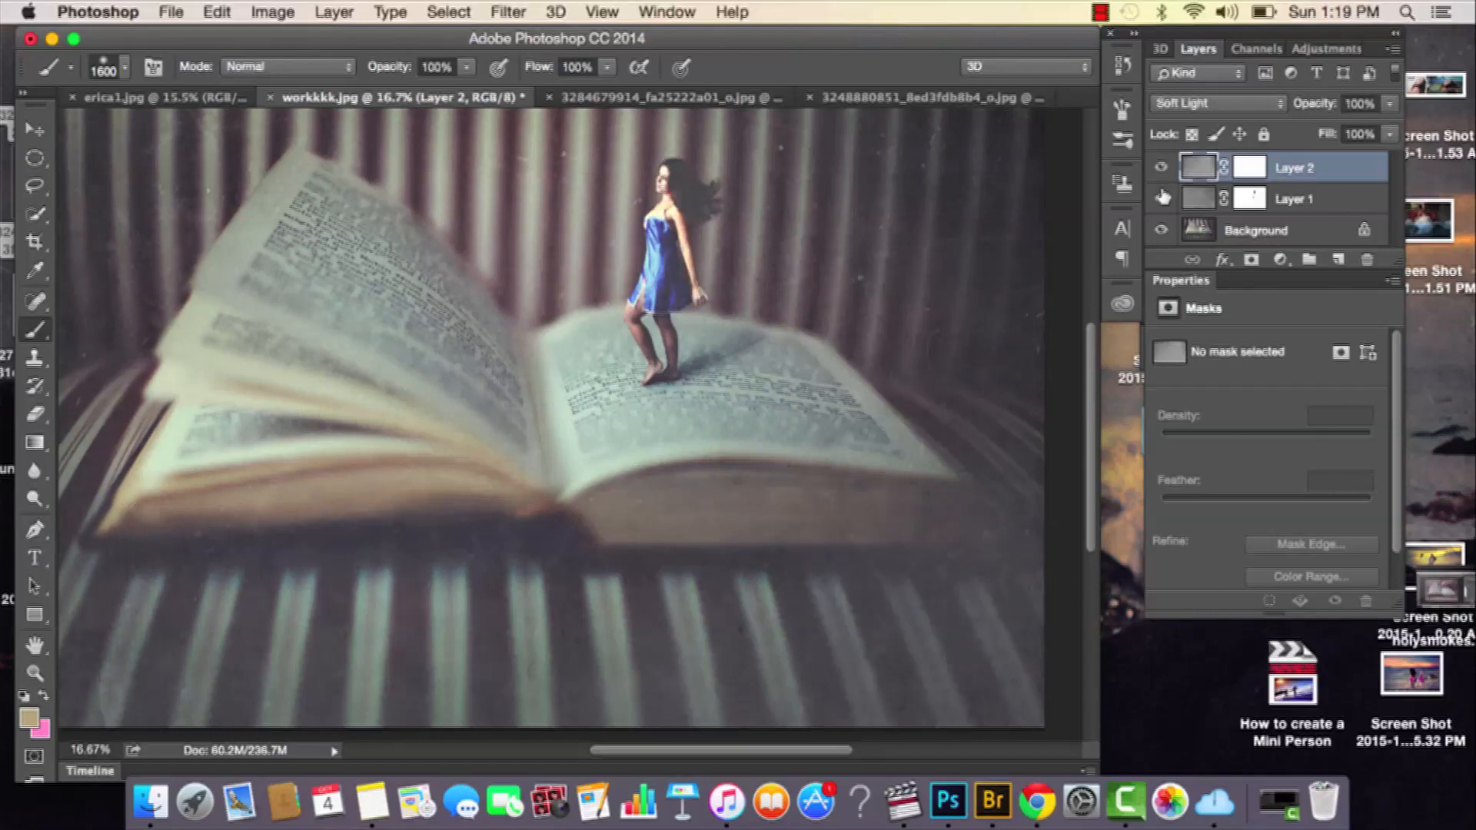
scroll(1029, 257, "up", 5)
scroll(1029, 257, "left", 3)
left_click(1161, 169)
left_click(1161, 169)
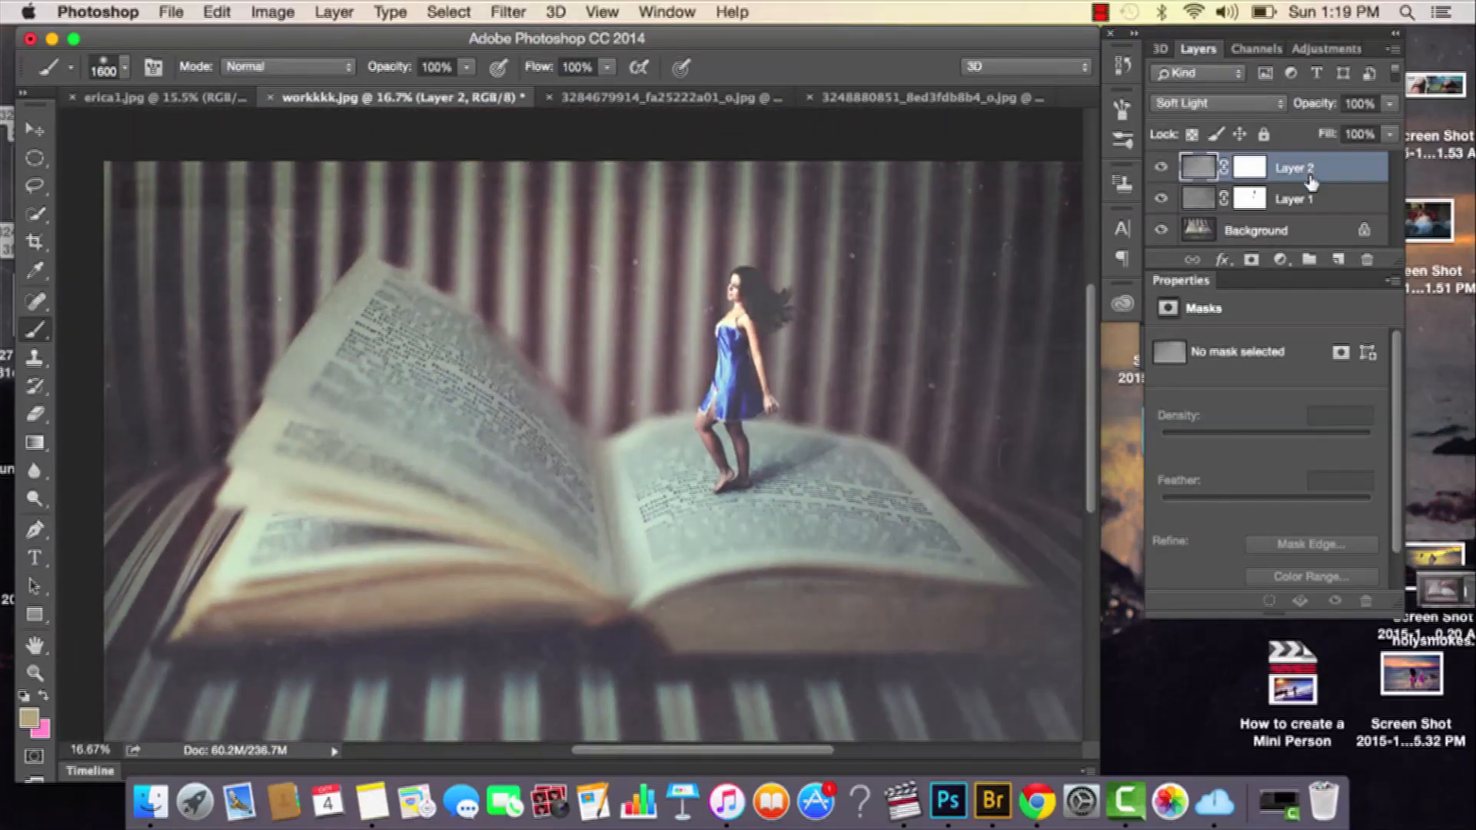
Step: Duplicate Layer 2 and flip the copy horizontally
left_click_drag(1297, 168, 1339, 261)
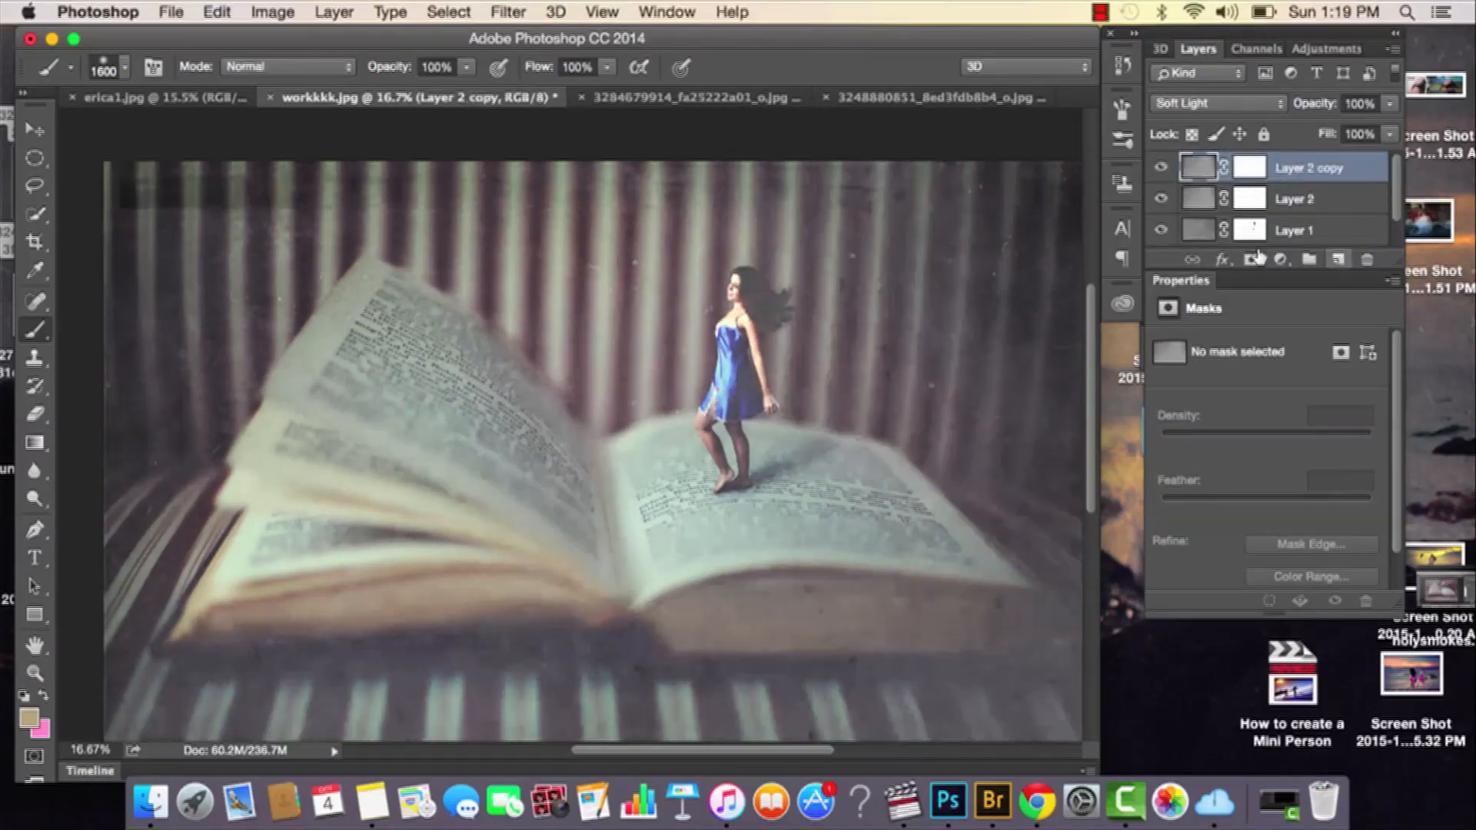
key("super+t")
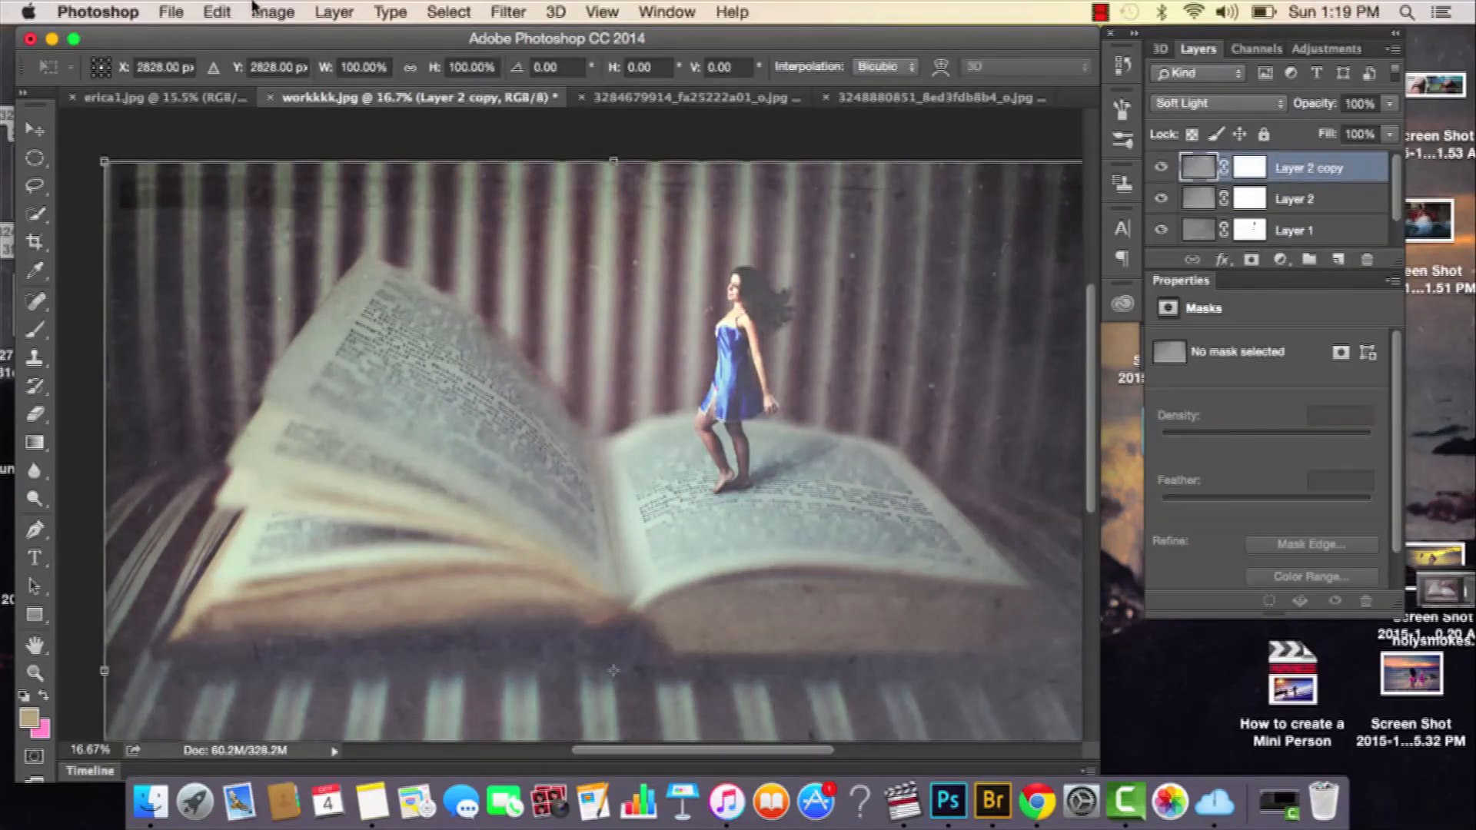
left_click(217, 12)
mouse_move(303, 475)
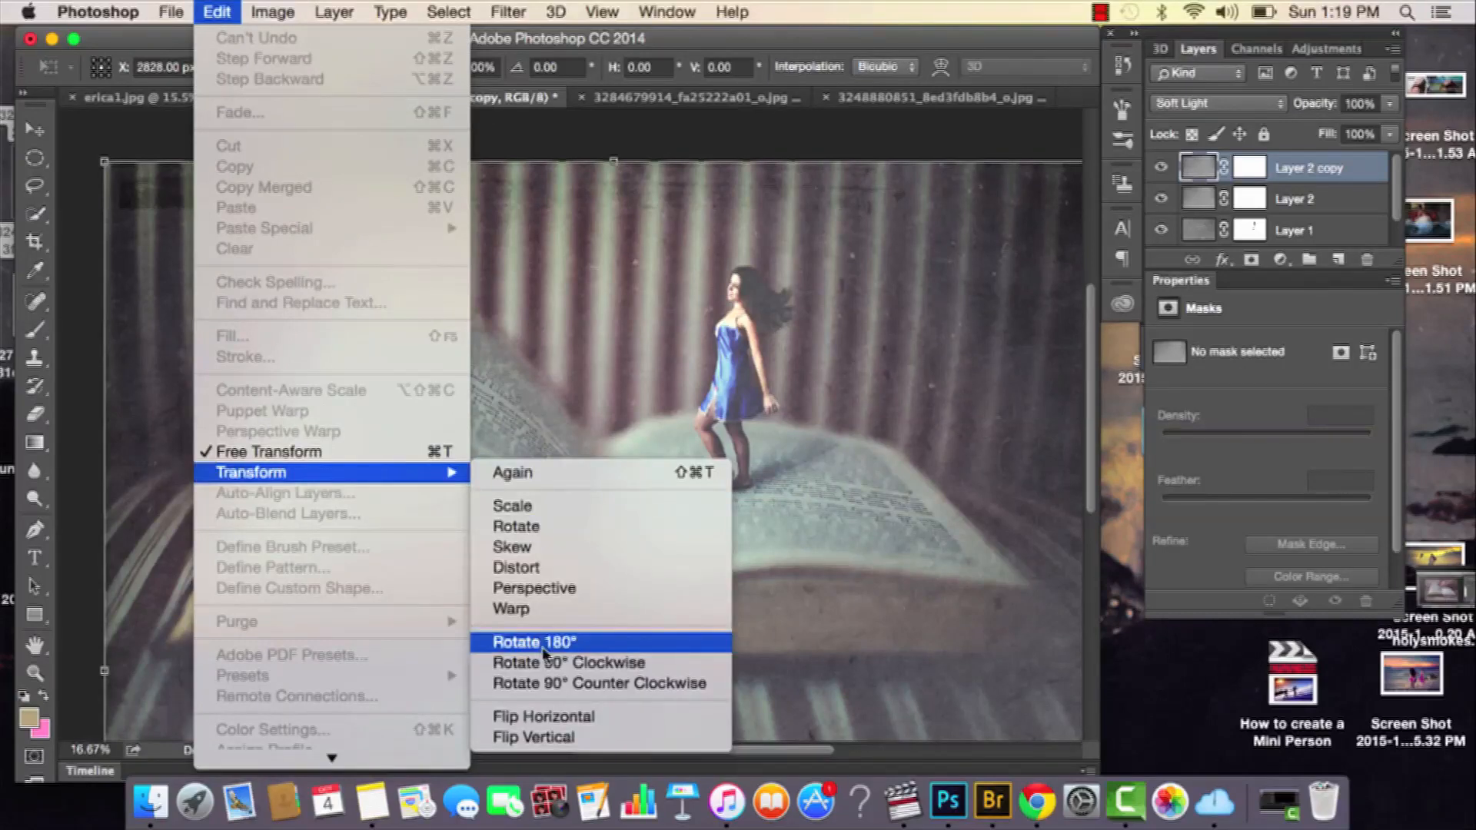
left_click(557, 715)
key("b")
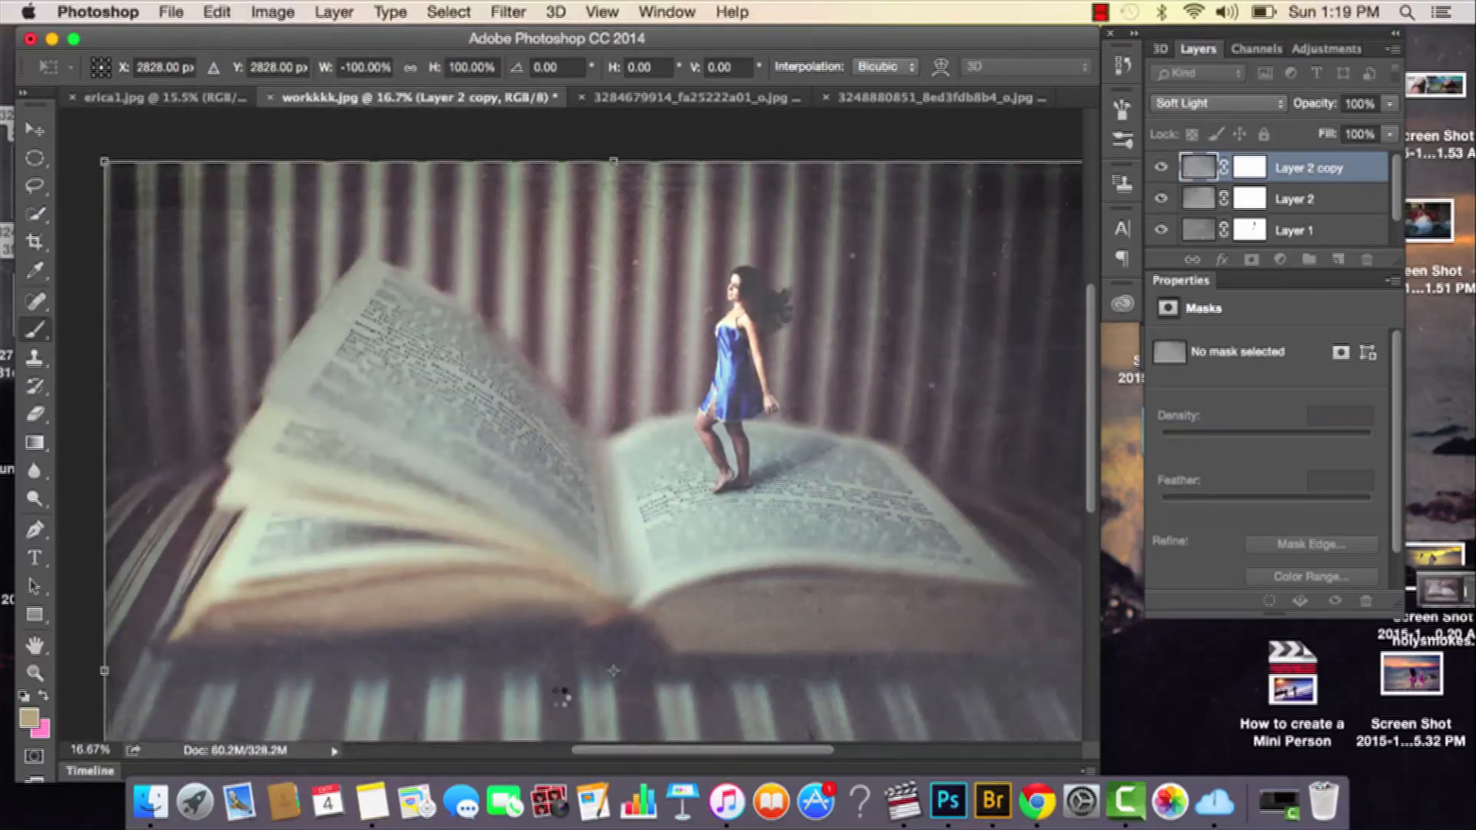
Step: Toggle the visibility of the texture layers to compare the image with and without their combined effect
key("super+0")
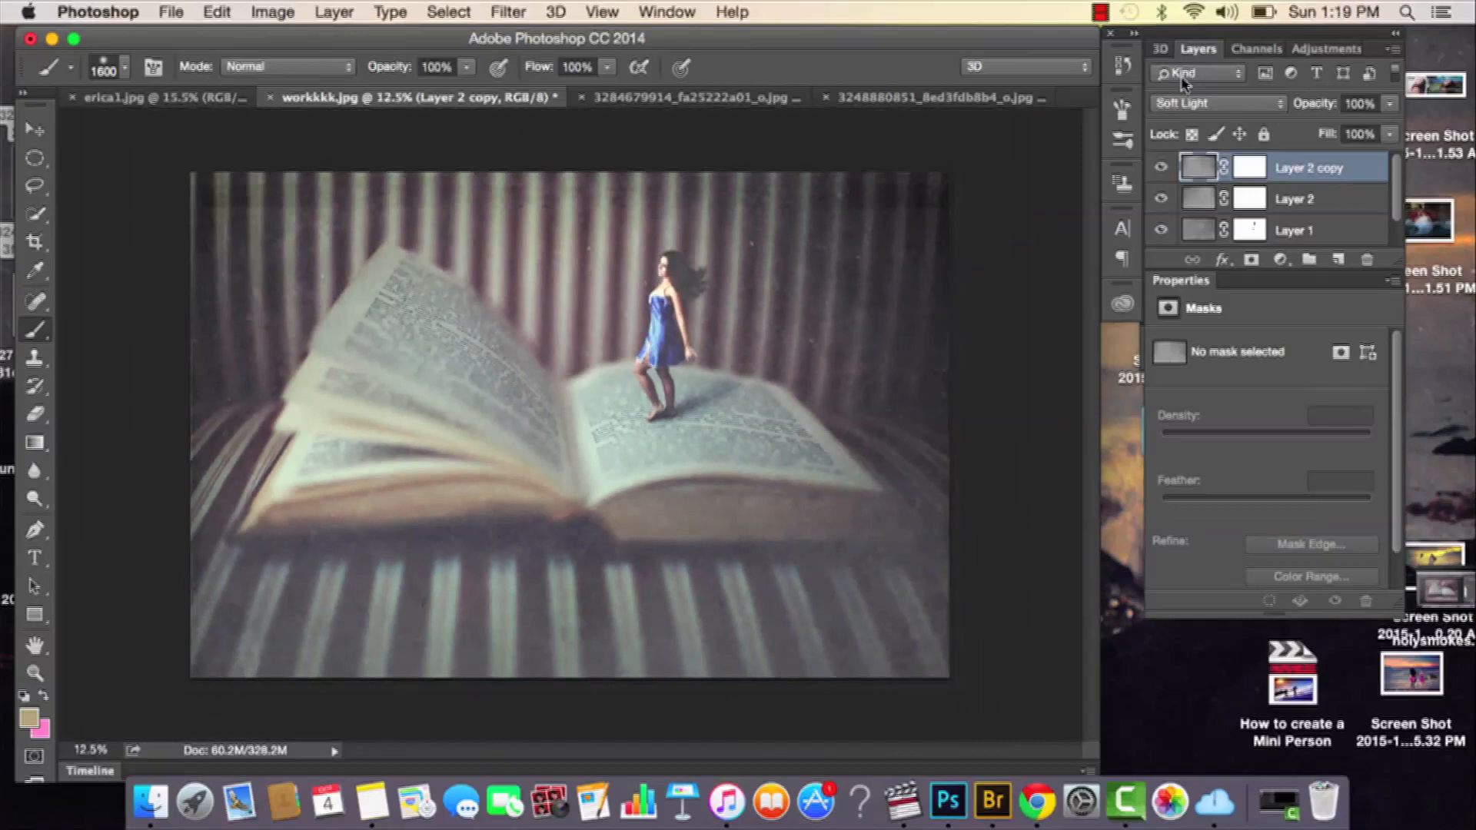
key("super+plus")
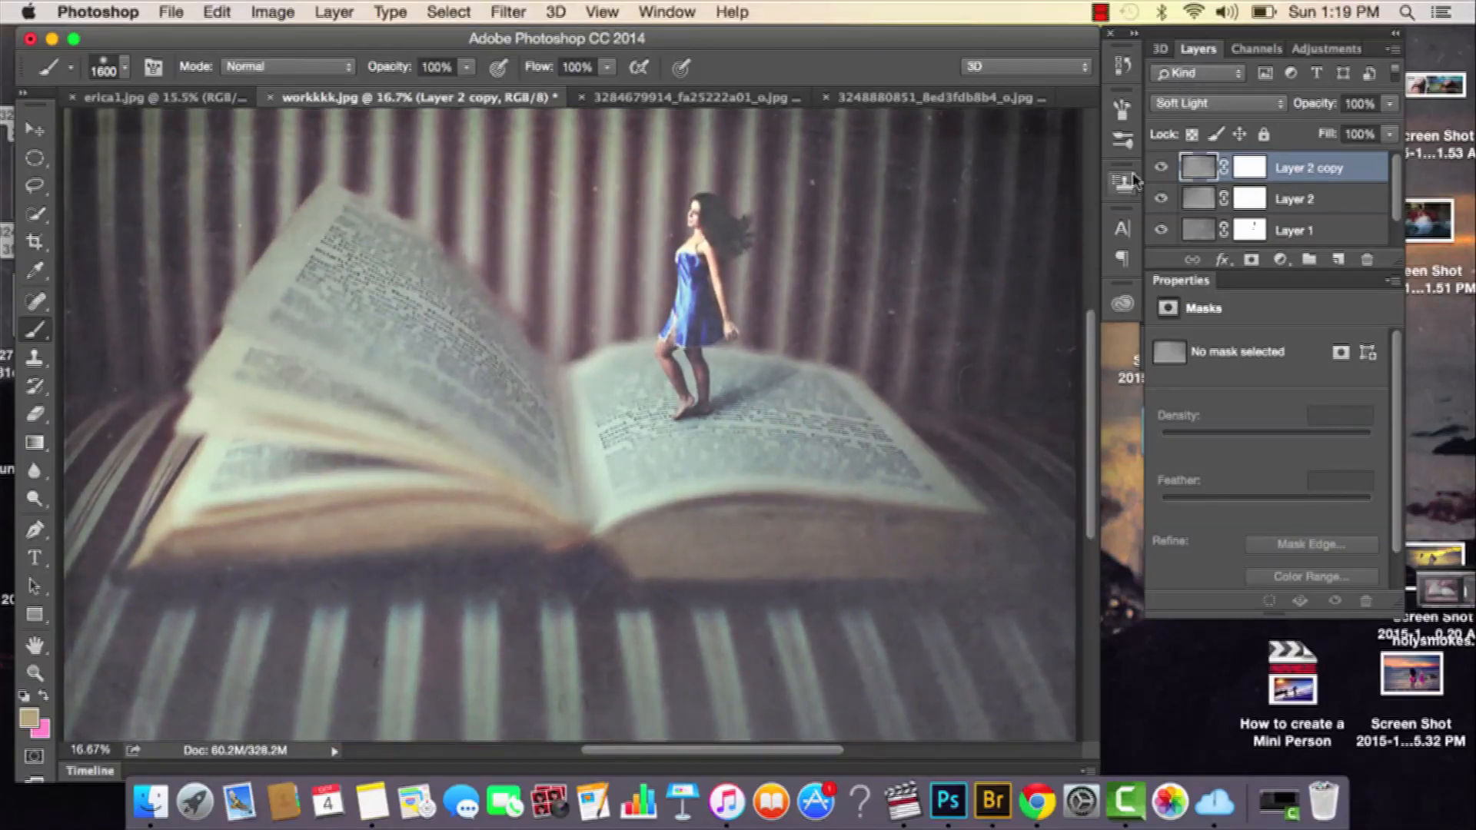
left_click(1161, 167)
left_click(1161, 167)
left_click(1162, 168)
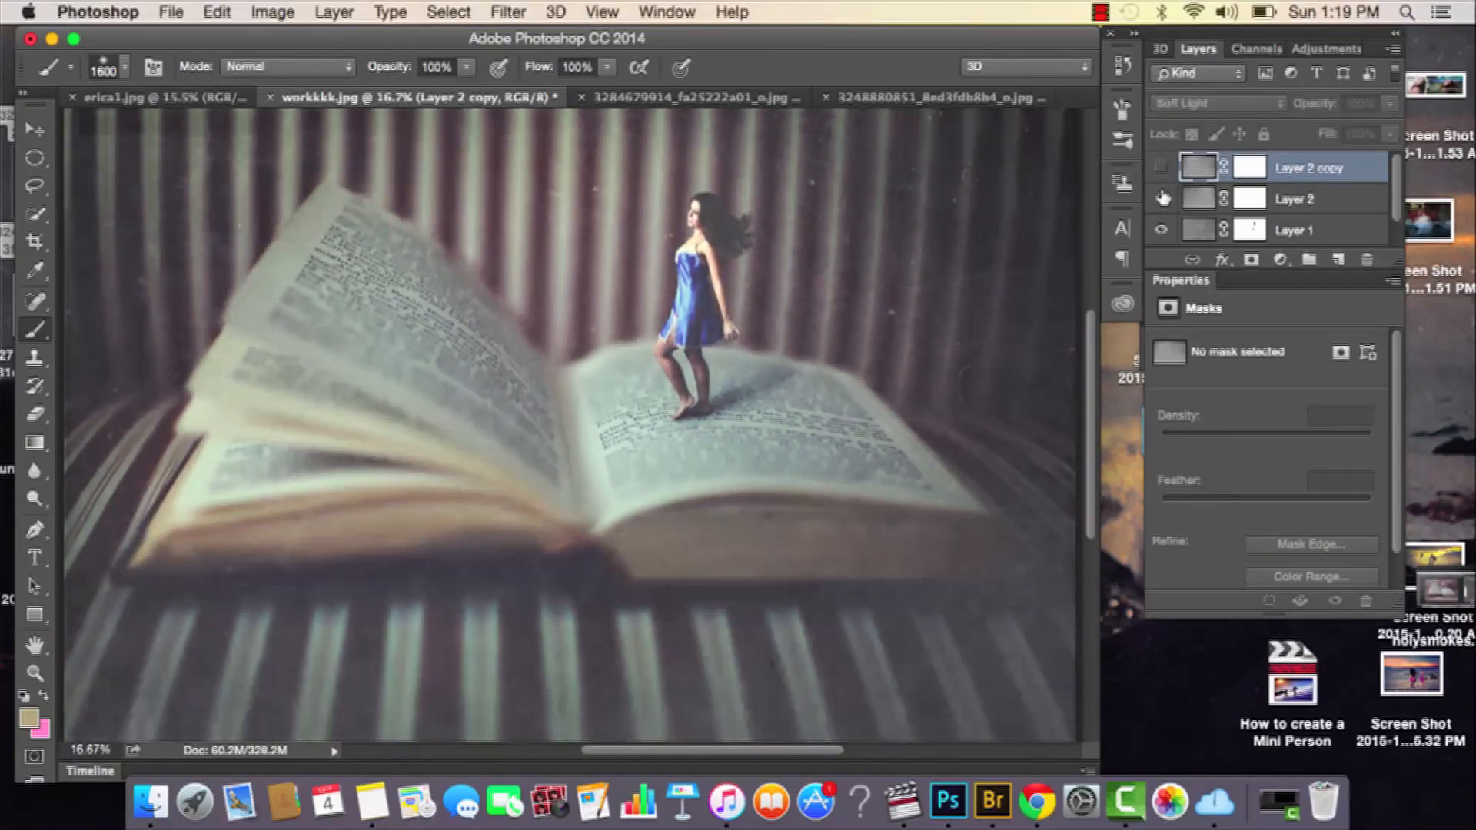
left_click(1161, 199)
left_click(1161, 199)
left_click(1161, 180)
left_click(1161, 180)
left_click(1161, 180)
left_click(1161, 180)
left_click(1161, 180)
left_click(1161, 180)
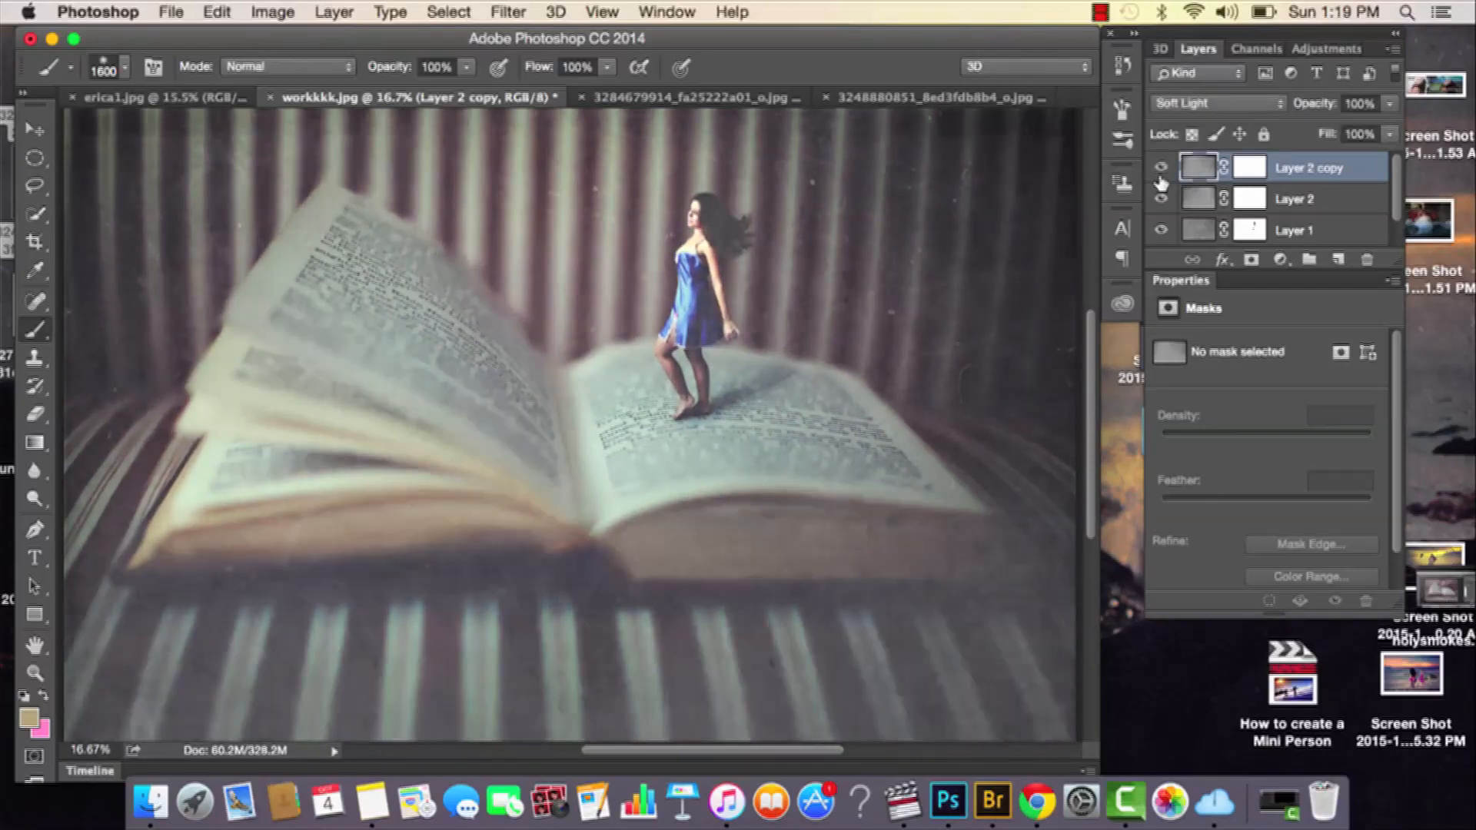
left_click(1162, 180)
left_click(1161, 180)
left_click(1160, 168)
Step: Duplicate the Background layer beneath the texture layers
left_click(1397, 232)
left_click_drag(1315, 226, 1342, 259)
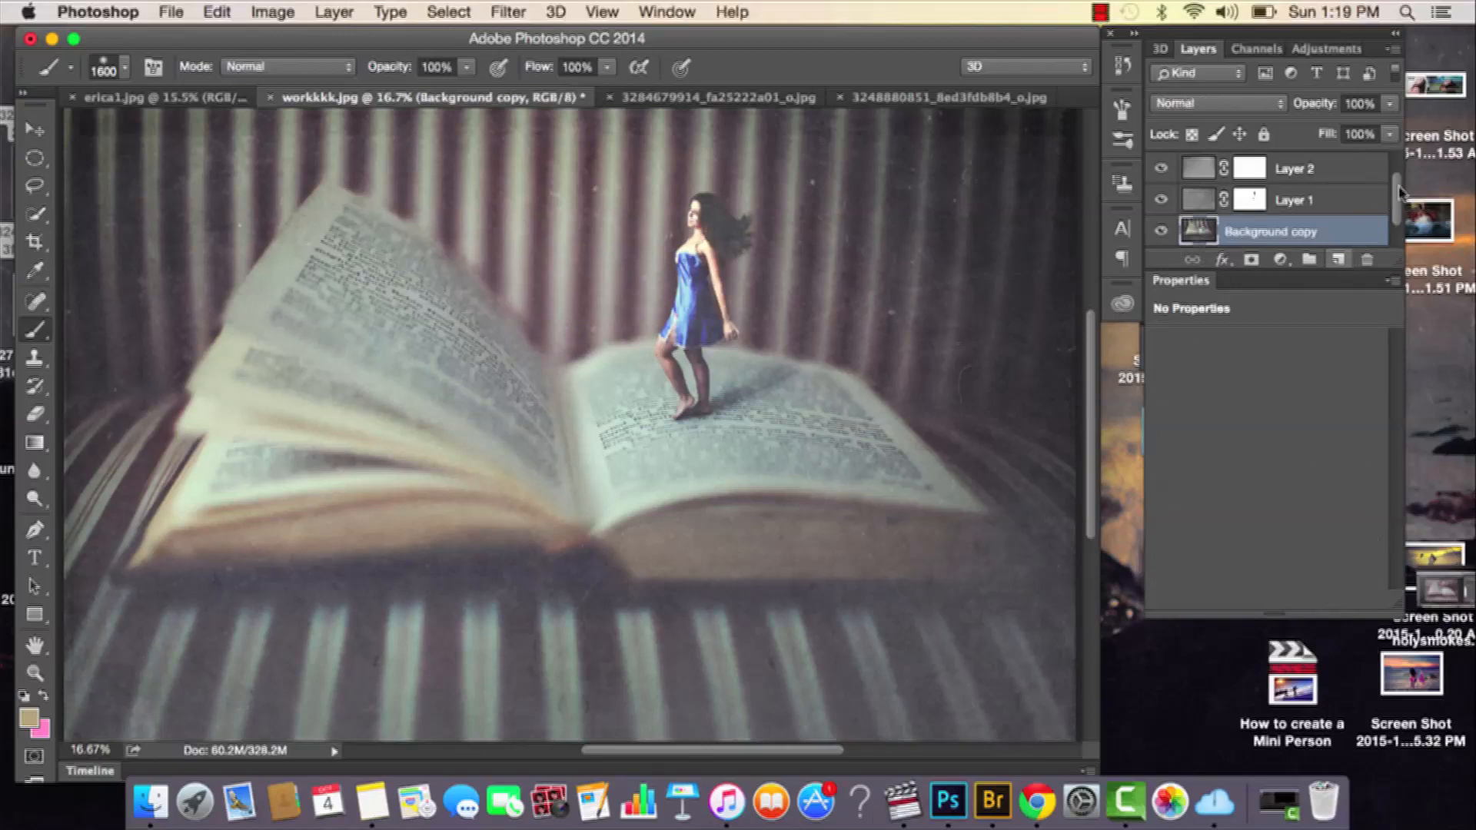
Step: Merge the Background copy with all three texture layers and add a layer mask to the merged layer
scroll(1357, 184, "up", 2)
left_click(1363, 173, "shift")
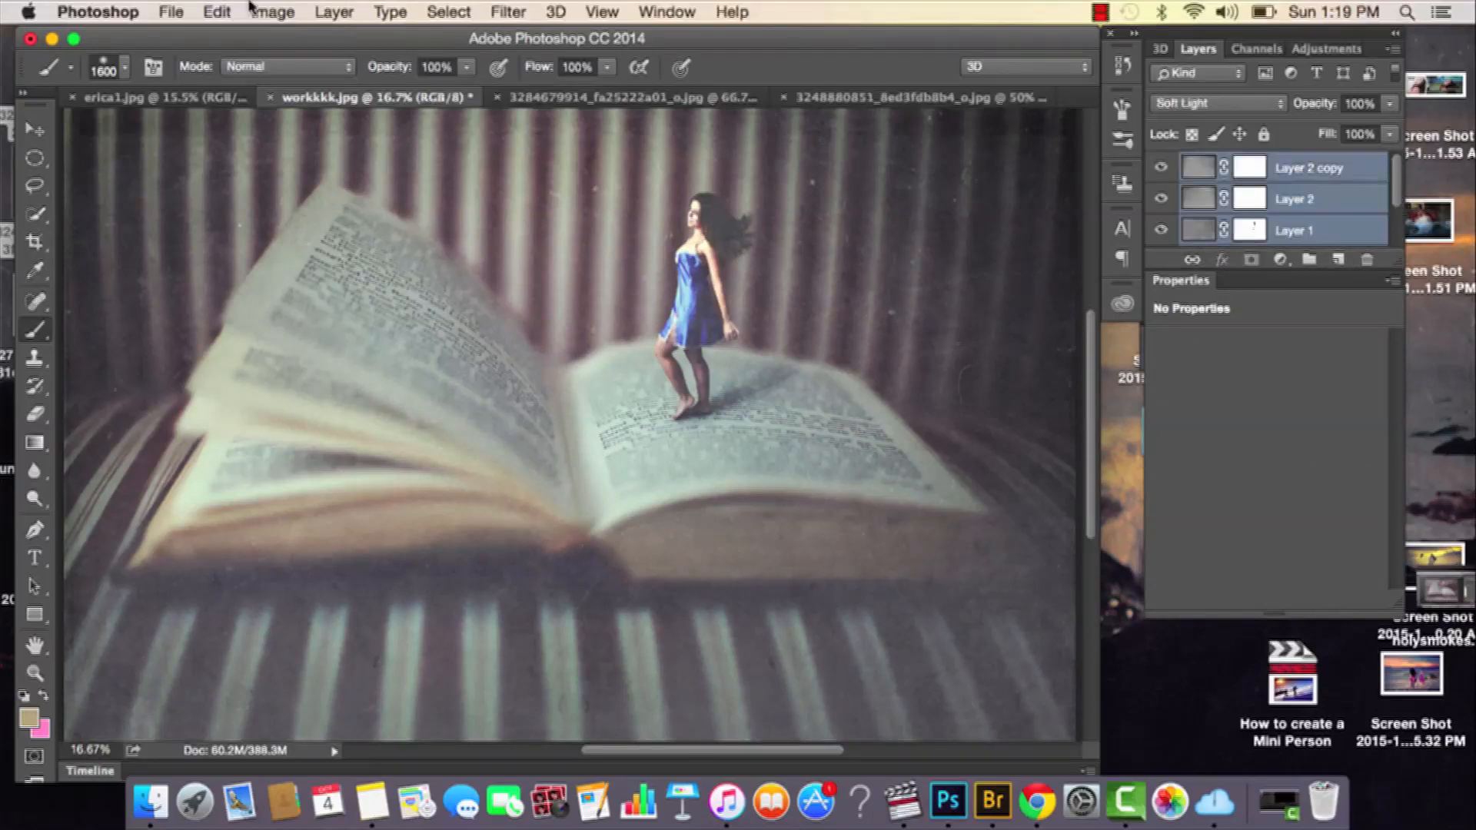
left_click(285, 12)
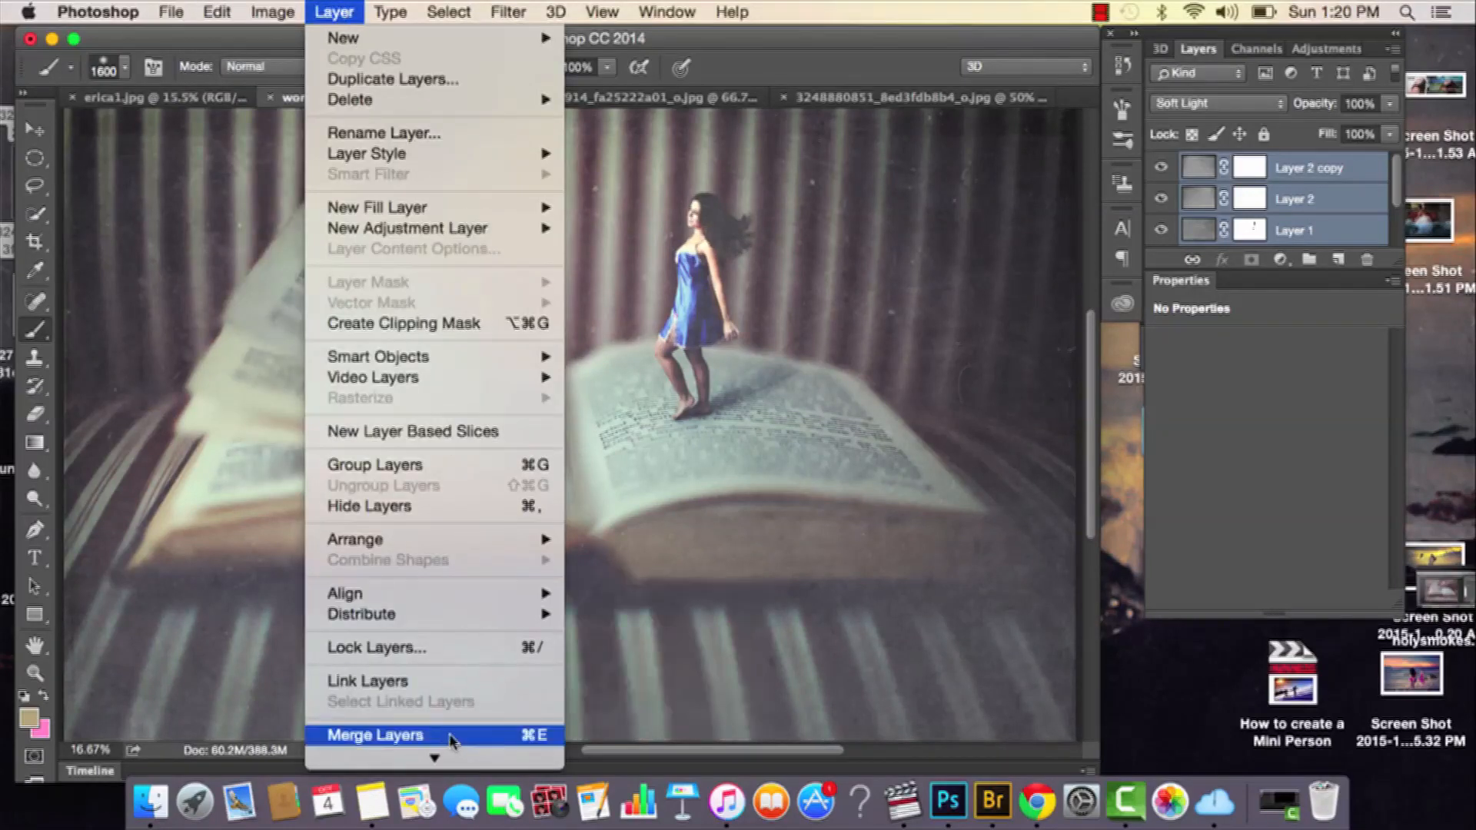
left_click(527, 731)
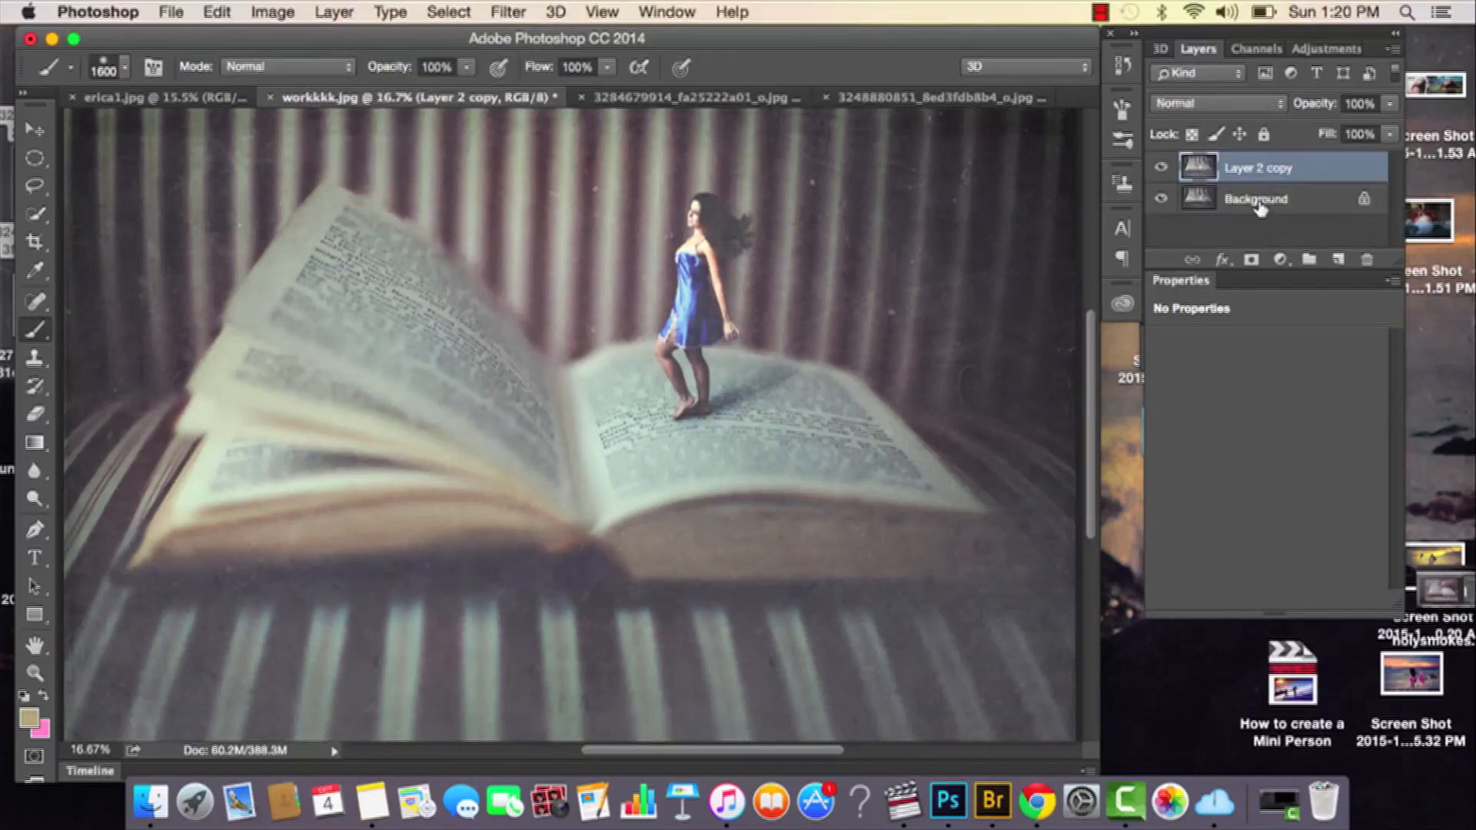
left_click(1250, 261)
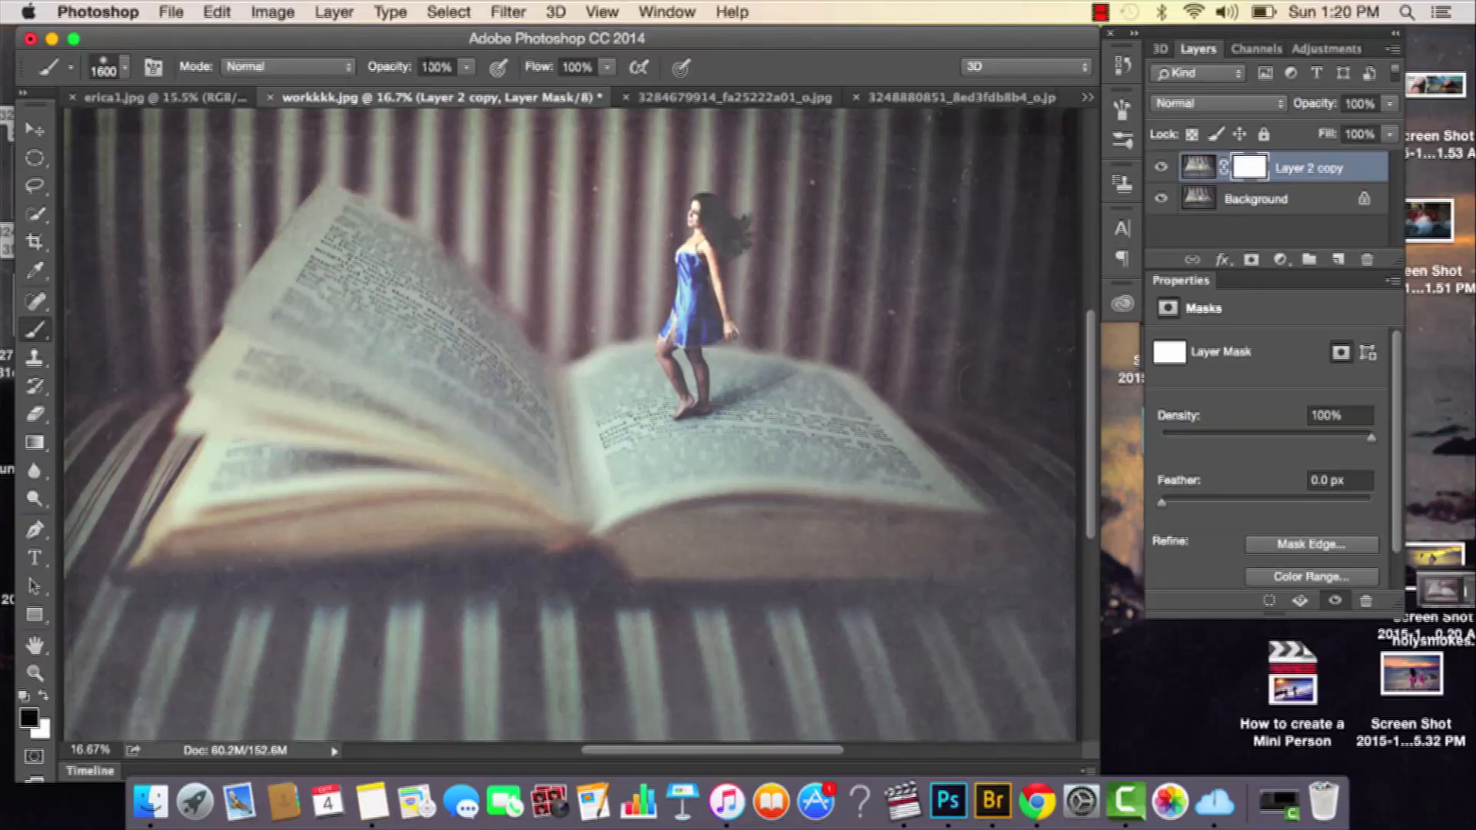
Step: Compare the area around the woman with and without the merged texture layer
left_click(125, 68)
left_click(125, 69)
key("super+plus")
key("super+plus")
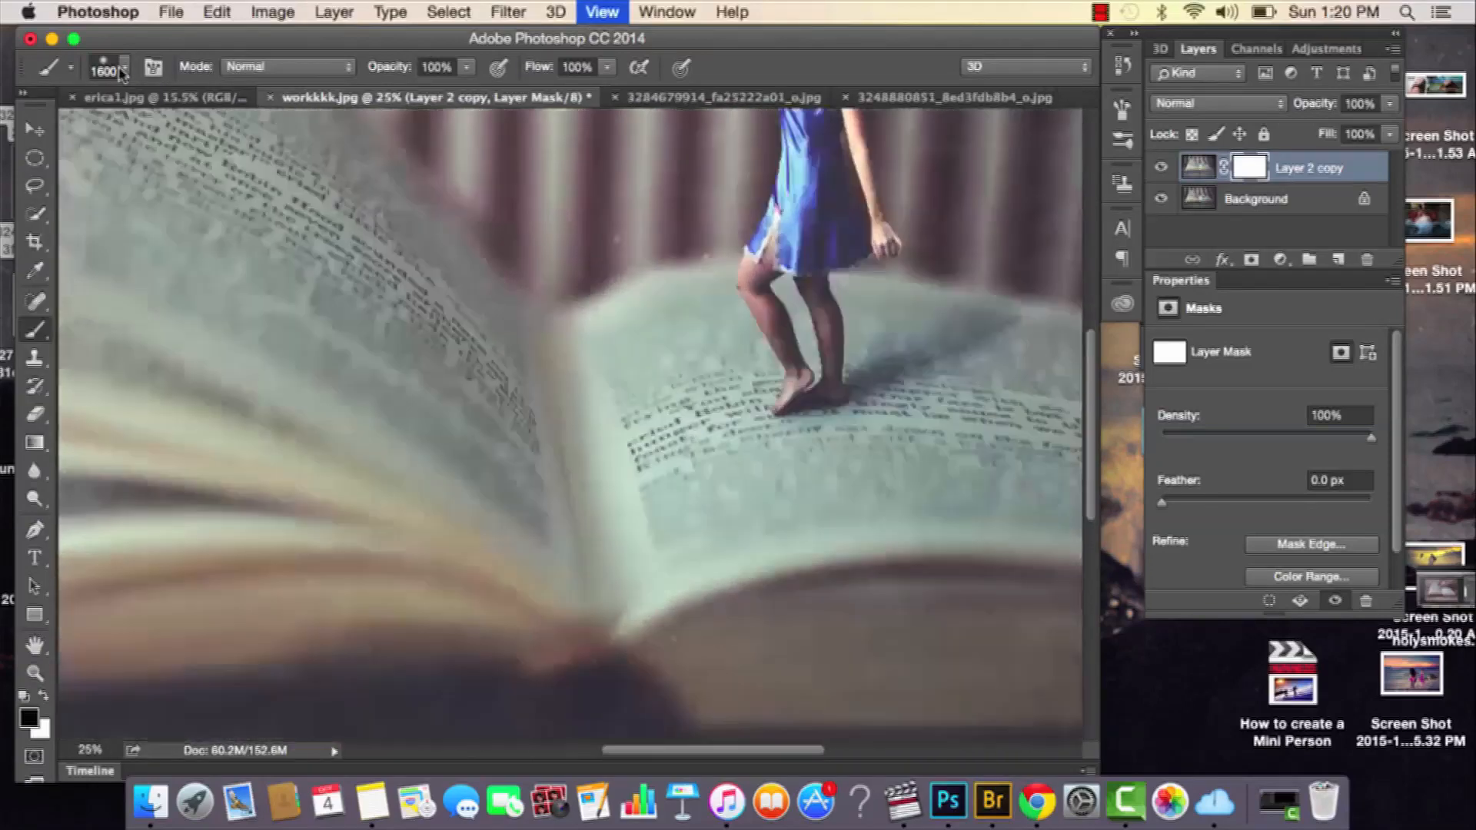
left_click_drag(510, 132, 349, 461)
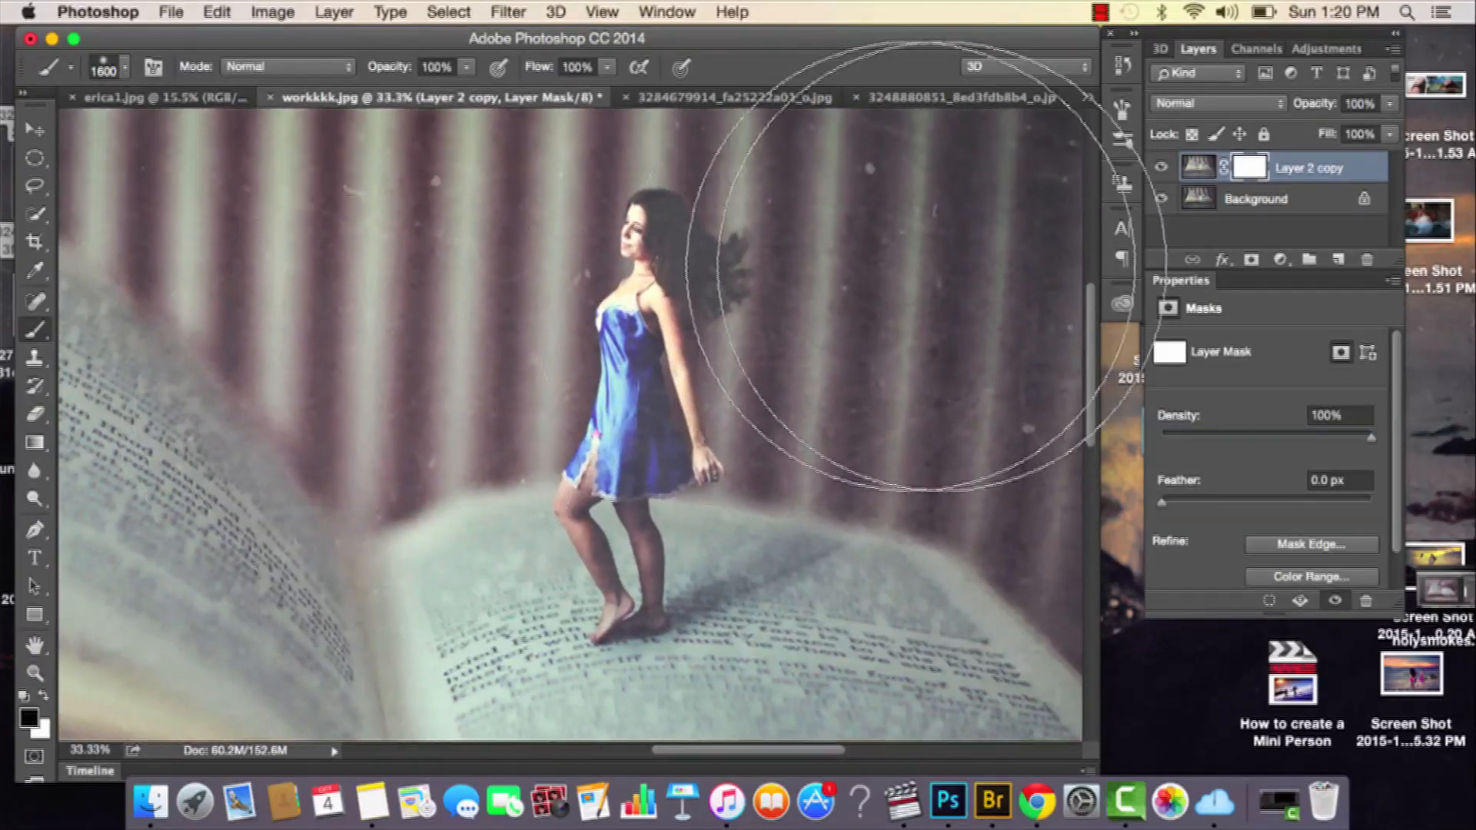
left_click(1164, 170)
left_click(1163, 171)
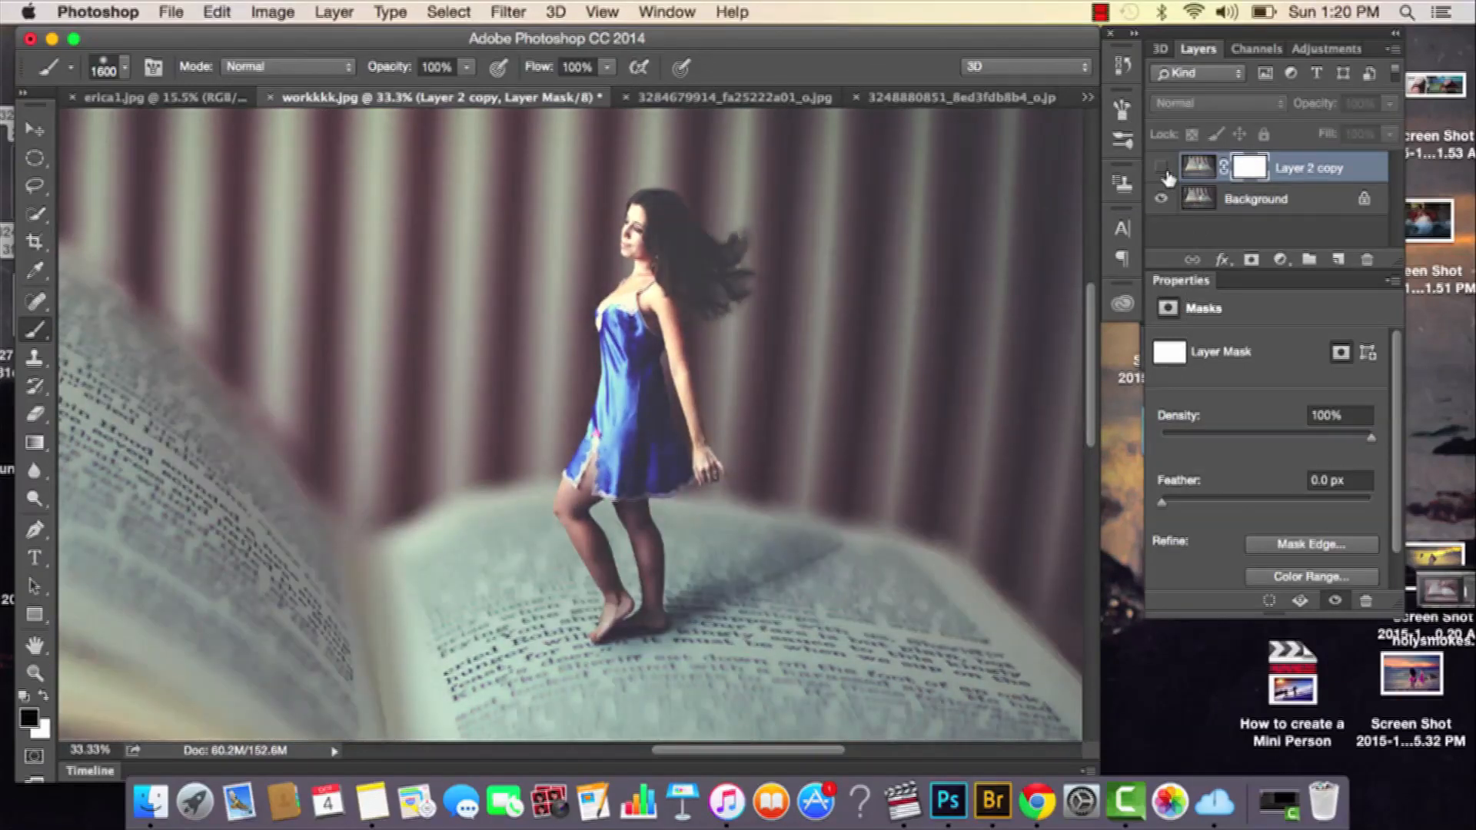
left_click(1163, 170)
left_click(1164, 171)
left_click(1163, 170)
Step: Reduce the brush size to 175
key("bracketleft")
key("bracketleft")
key("bracketleft")
key("bracketleft")
key("bracketleft")
key("bracketleft")
key("bracketleft")
key("bracketleft")
key("bracketleft")
key("bracketleft")
key("bracketleft")
key("bracketleft")
key("bracketleft")
key("bracketleft")
key("bracketleft")
key("bracketleft")
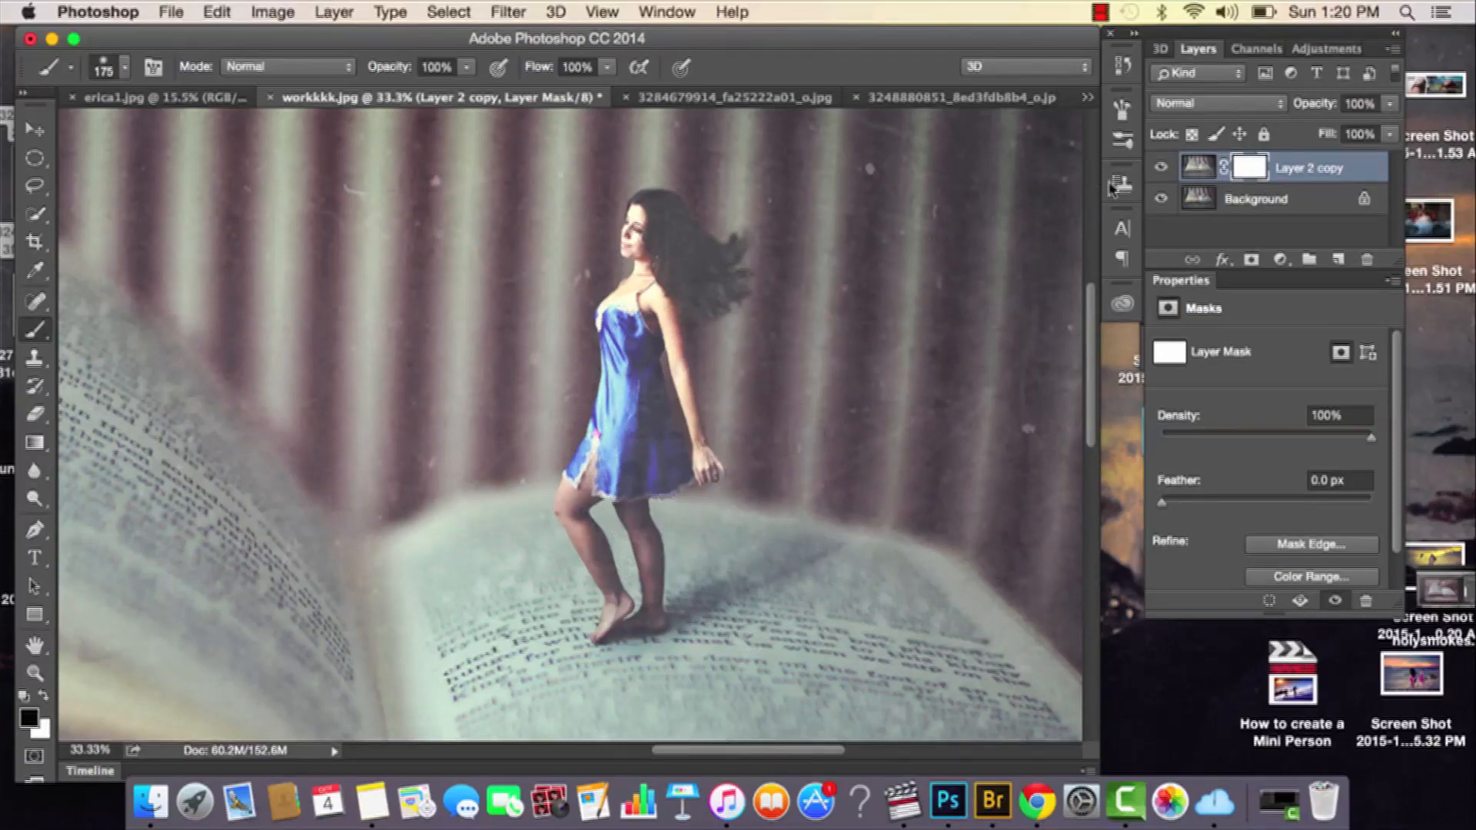
Step: Toggle the Layer 2 copy on and off to examine the texture over the woman's dress and skin
left_click(1159, 169)
left_click(1159, 169)
left_click(1159, 169)
left_click(1159, 169)
left_click(1158, 170)
left_click(1159, 170)
left_click(1158, 169)
left_click(1159, 169)
Step: Try painting the texture off the woman's dress on the layer mask at full brush opacity
mouse_move(630, 467)
left_mouse_down()
mouse_move(628, 414)
mouse_move(638, 465)
mouse_move(643, 432)
mouse_move(665, 471)
mouse_move(622, 394)
mouse_move(632, 338)
left_mouse_up()
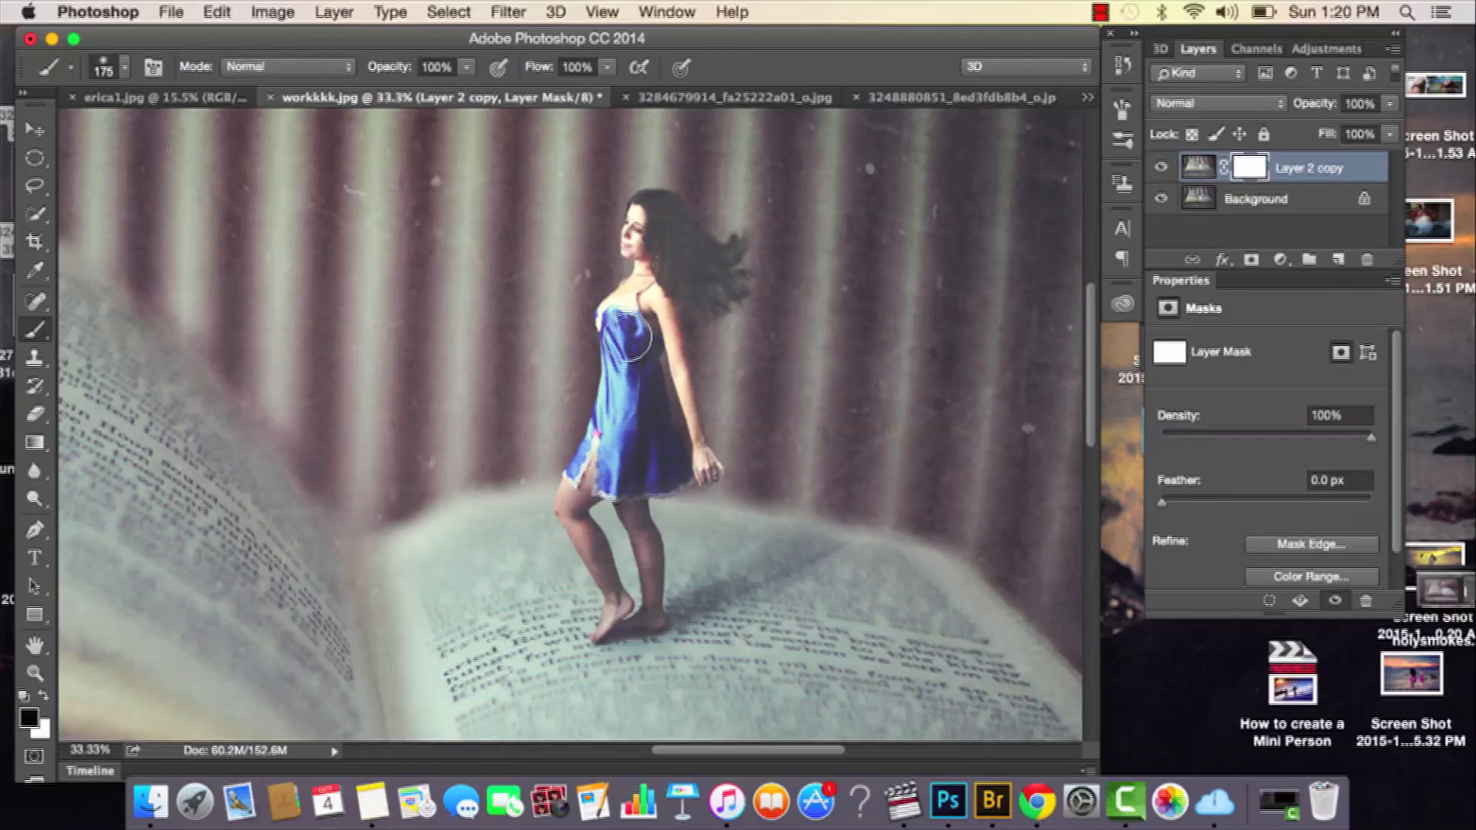
key("super+z")
key("super+z")
key("super+z")
Step: Set the brush to 50% opacity and 44% flow, and paint black on the mask over the woman's dress
left_click(466, 67)
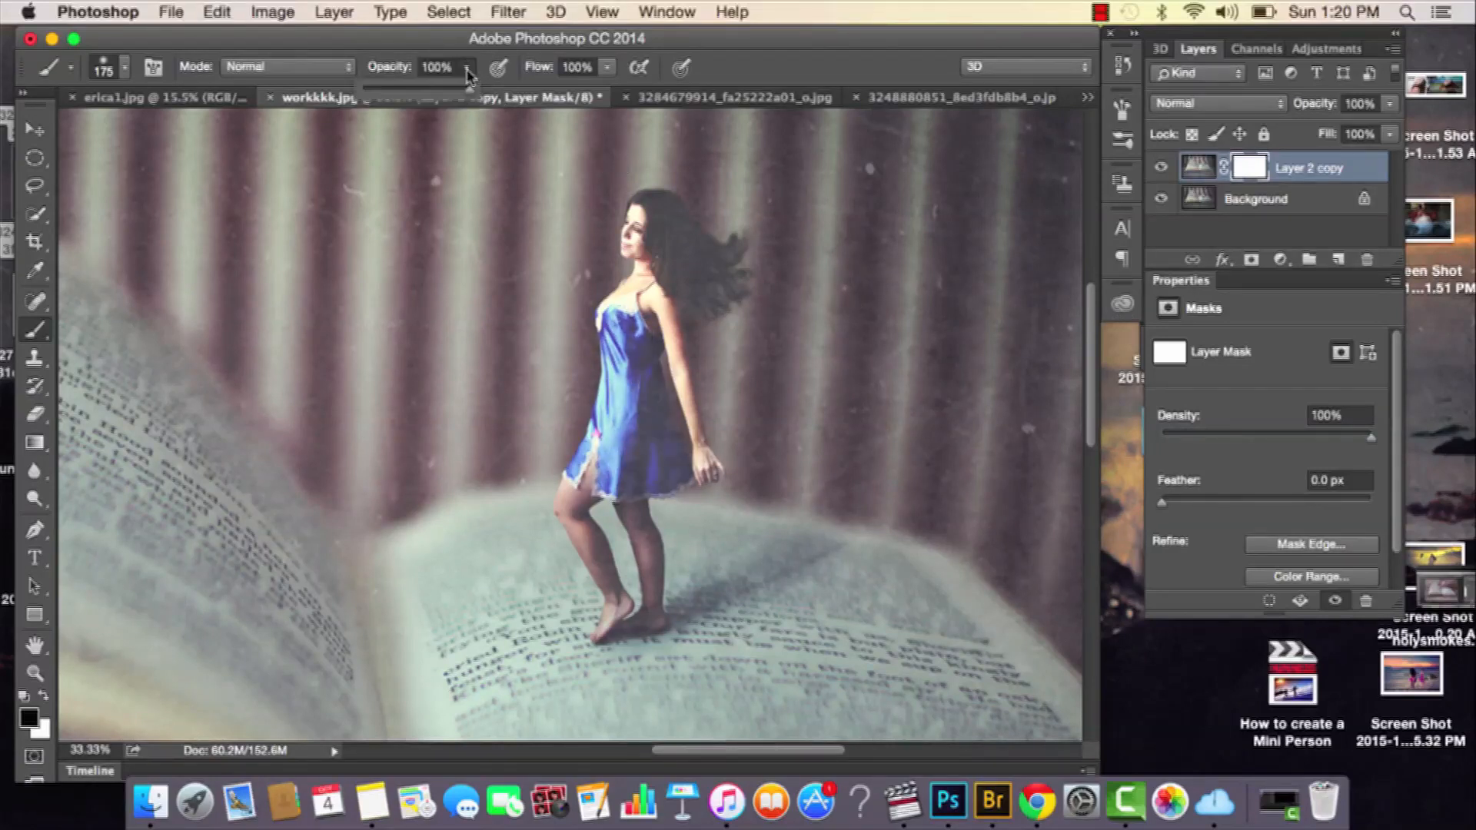
left_click(415, 88)
left_click(607, 66)
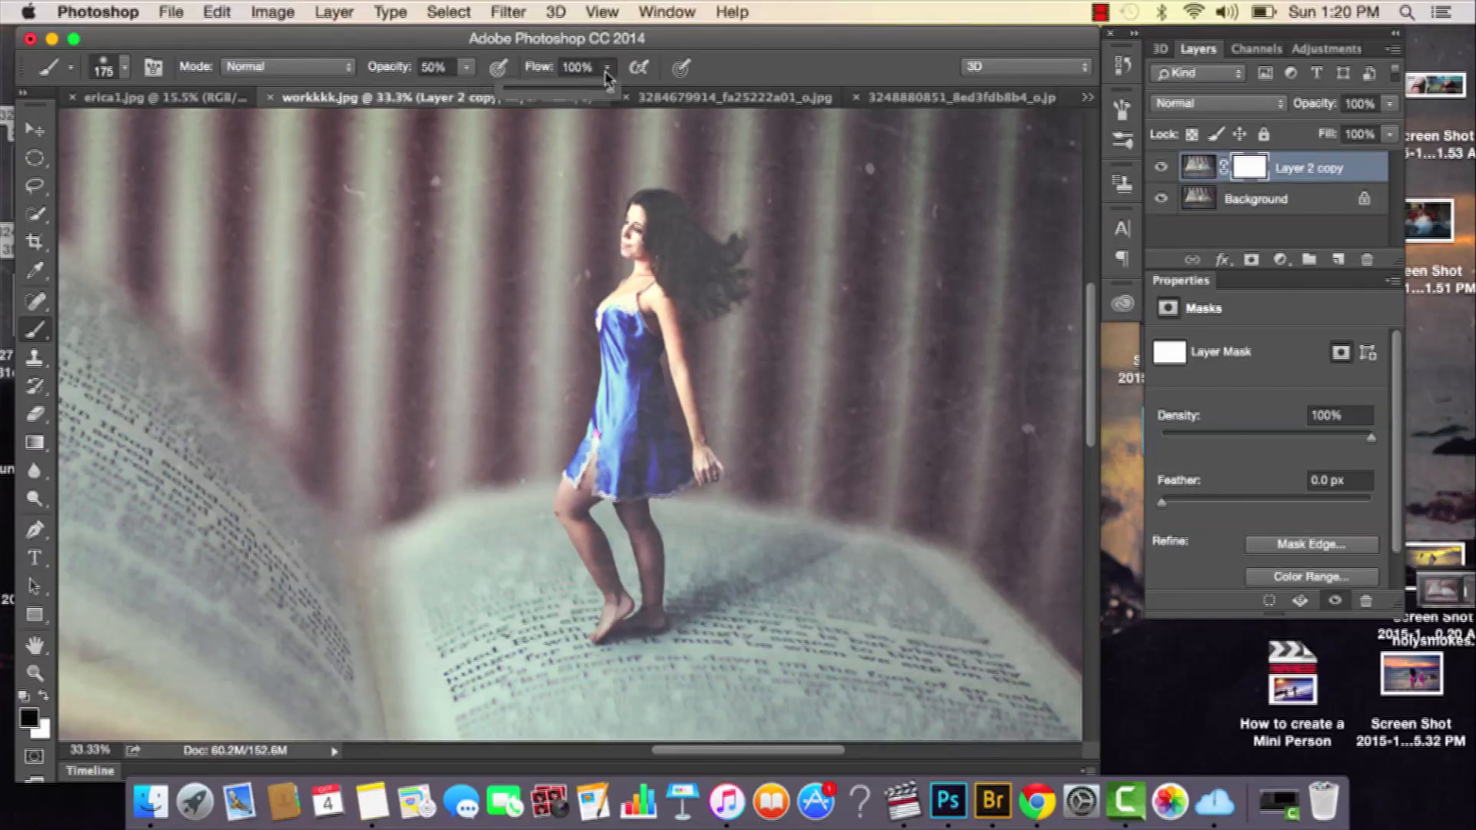
left_click(551, 90)
left_click(739, 73)
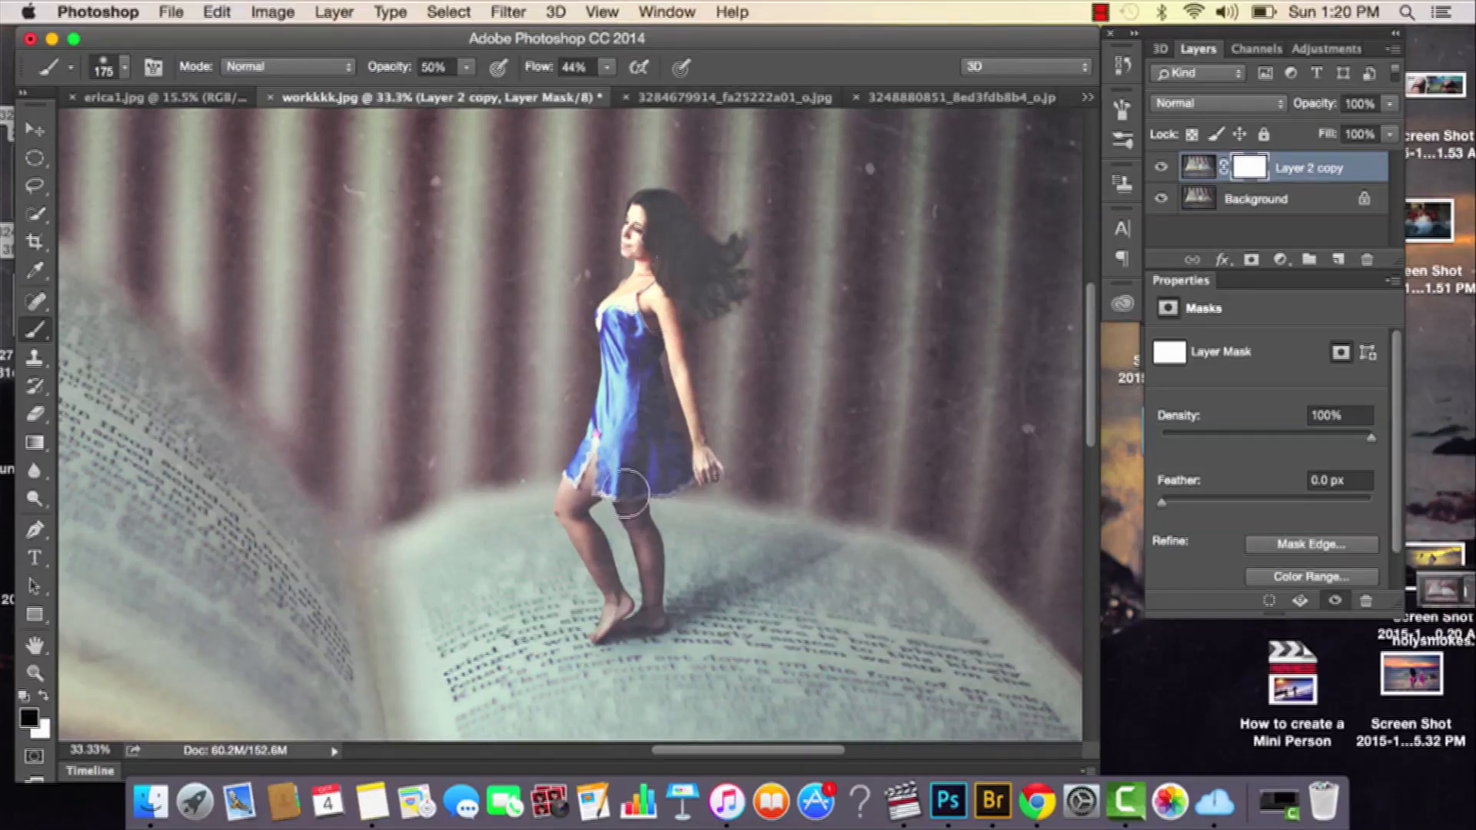
mouse_move(620, 482)
left_mouse_down()
mouse_move(643, 459)
mouse_move(632, 360)
mouse_move(653, 415)
left_mouse_up()
key("super+z")
key("super+z")
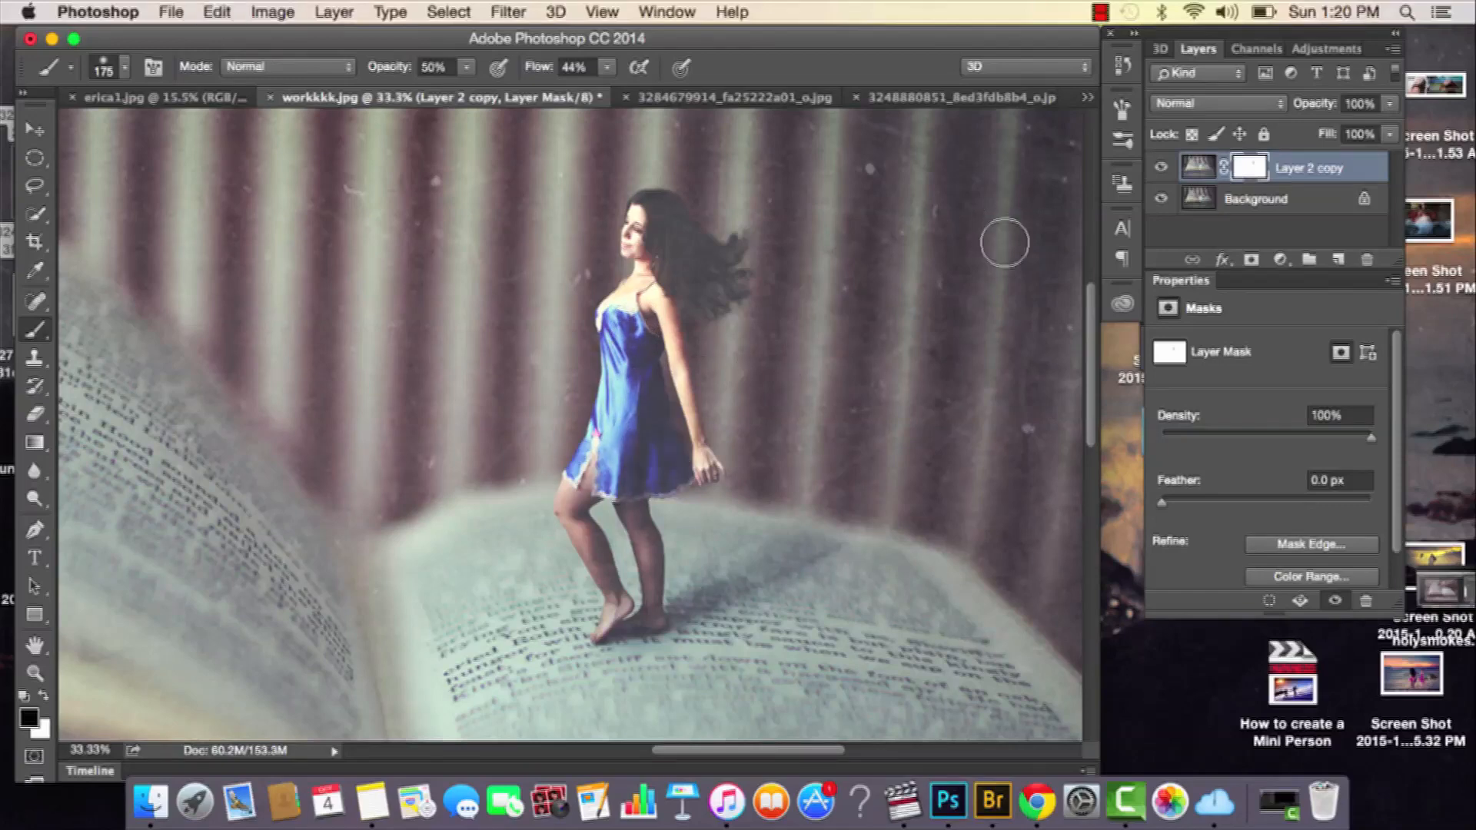
Step: Toggle the masked texture layer's visibility to check the woman against the original
left_click(1155, 175)
left_click(1155, 174)
left_click(1155, 175)
left_click(1155, 176)
left_click(1155, 175)
key("super+minus")
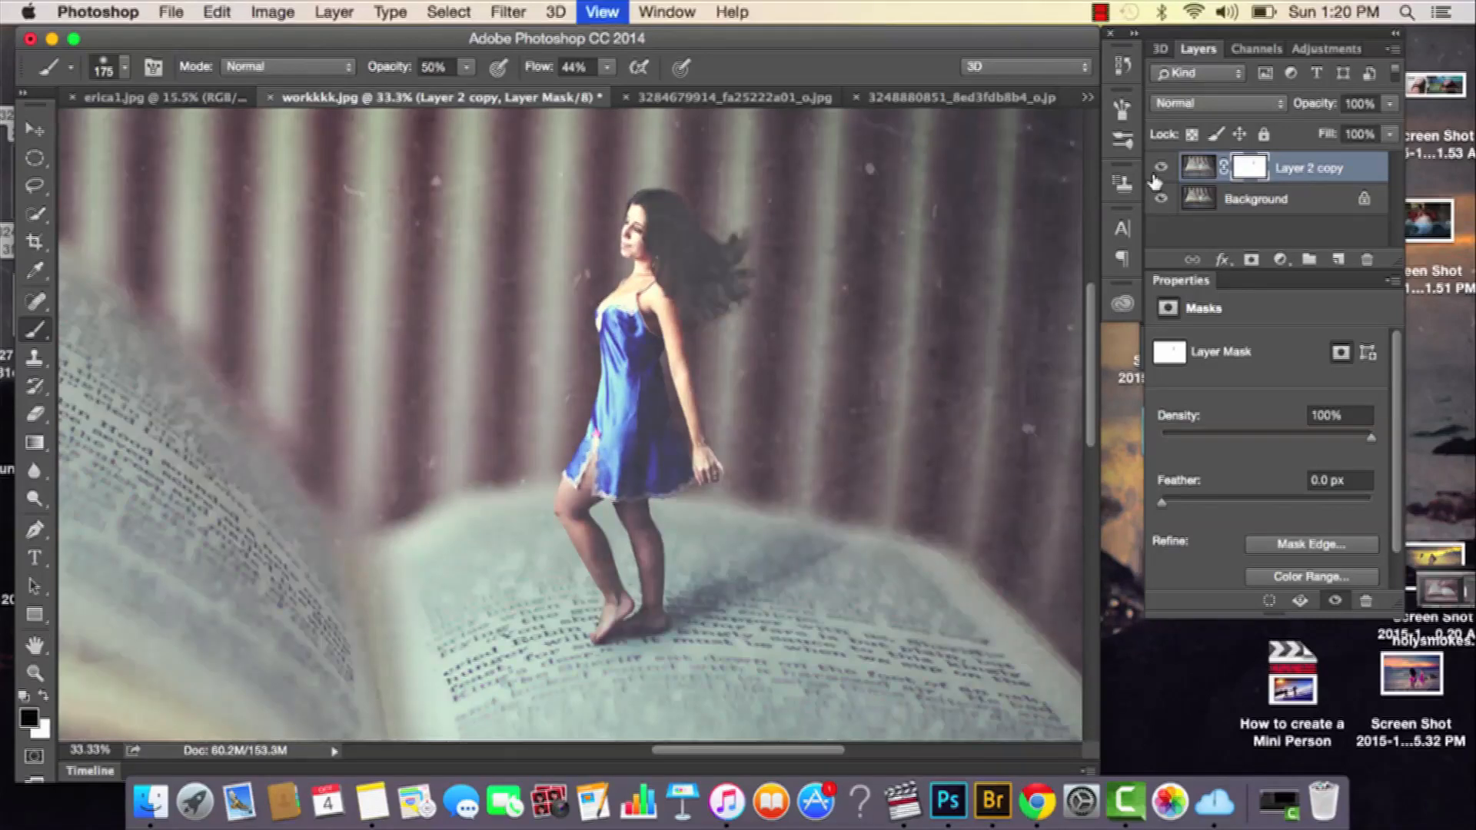
key("super+plus")
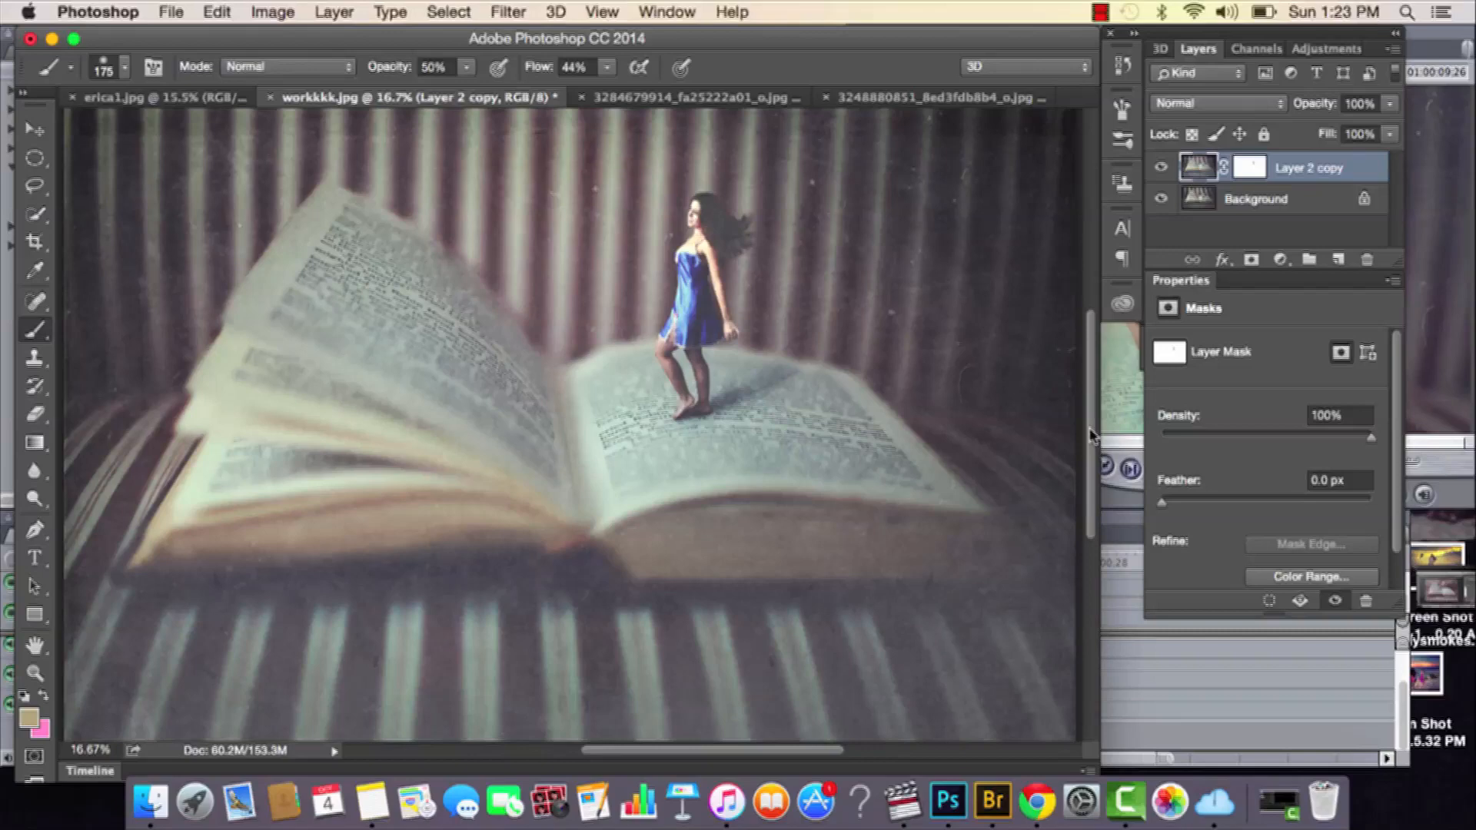
key("super+equal")
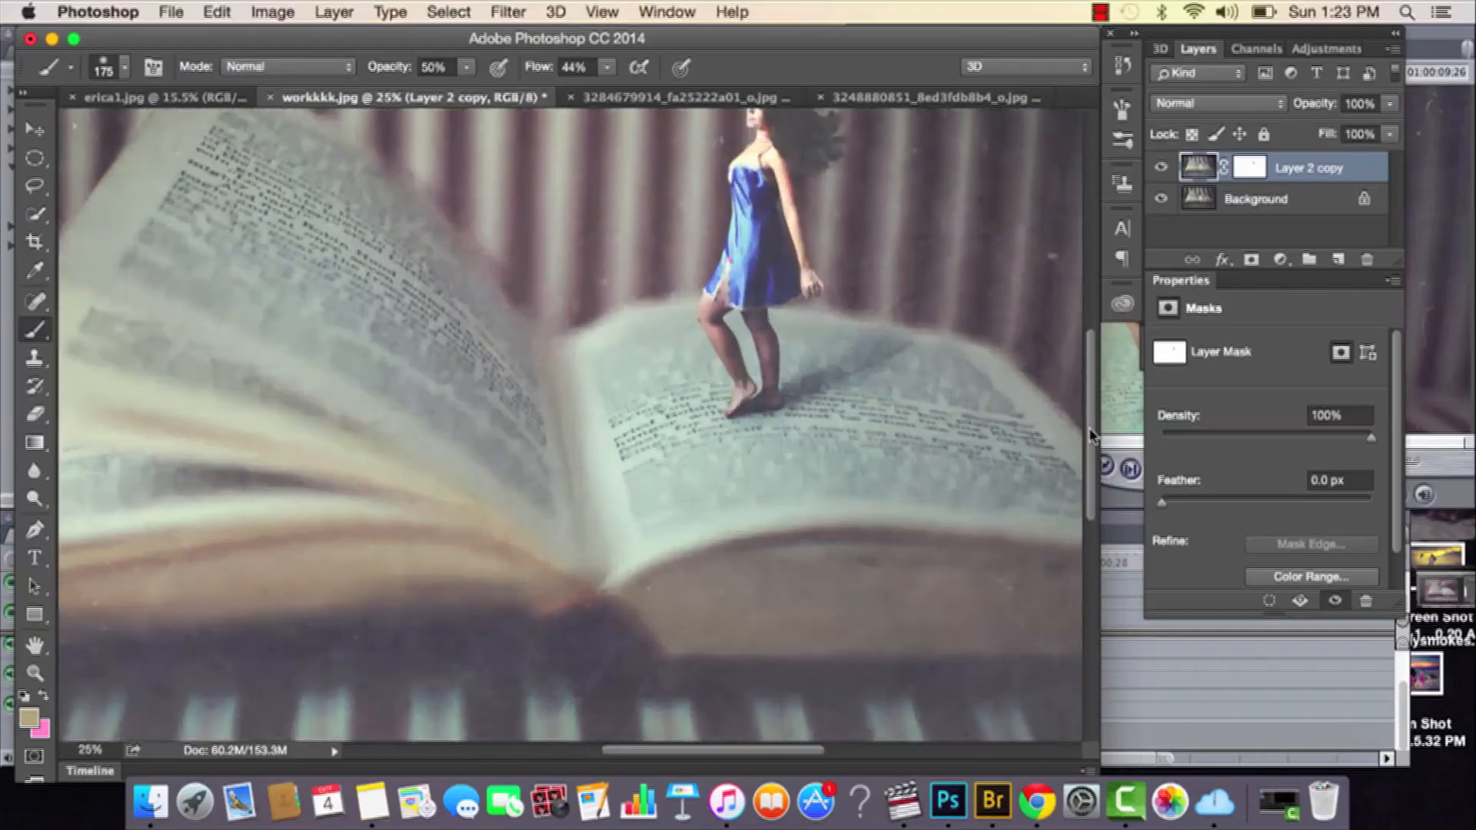
left_click_drag(995, 264, 976, 353)
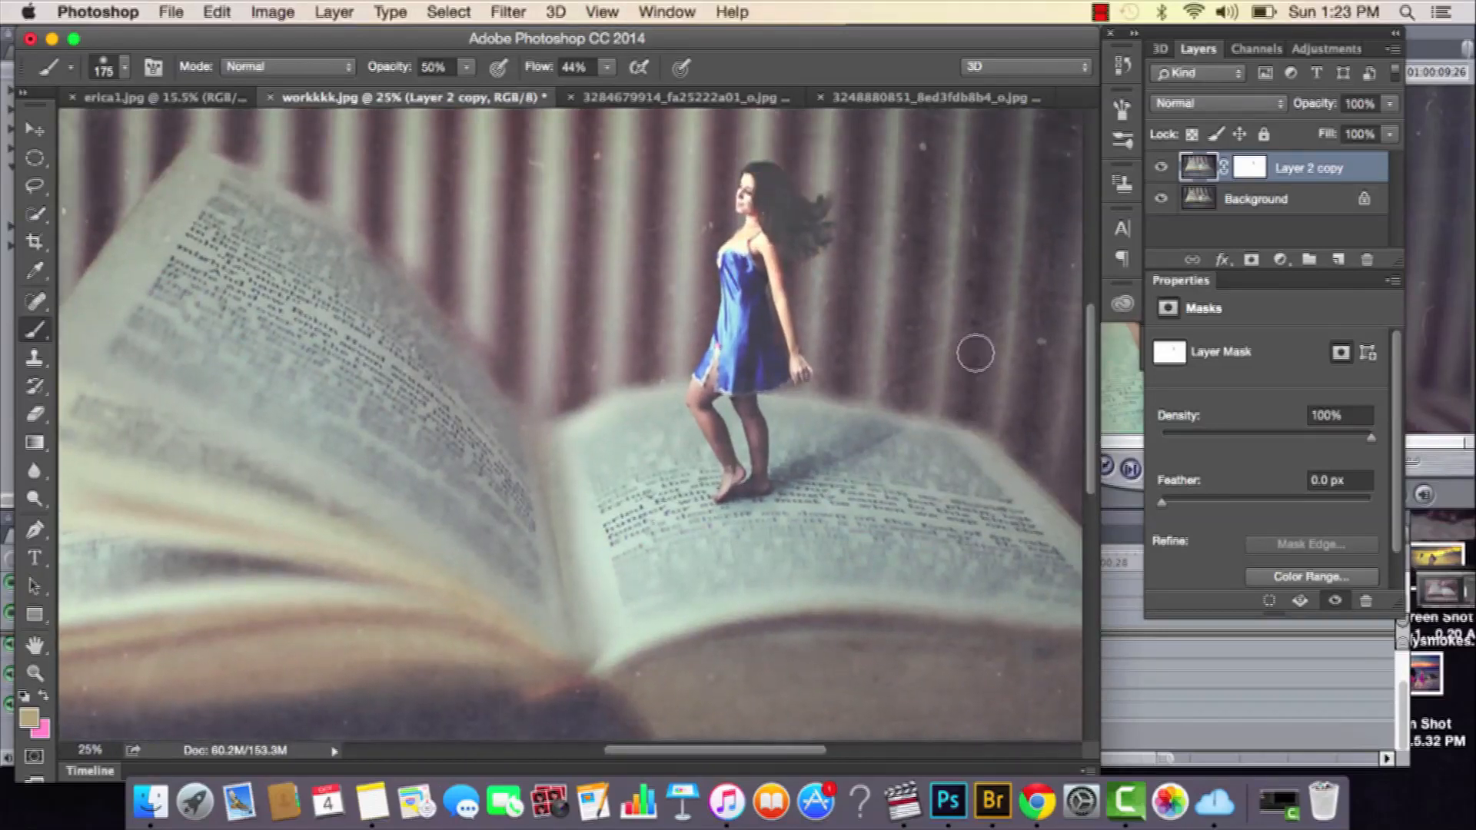
key("super+minus")
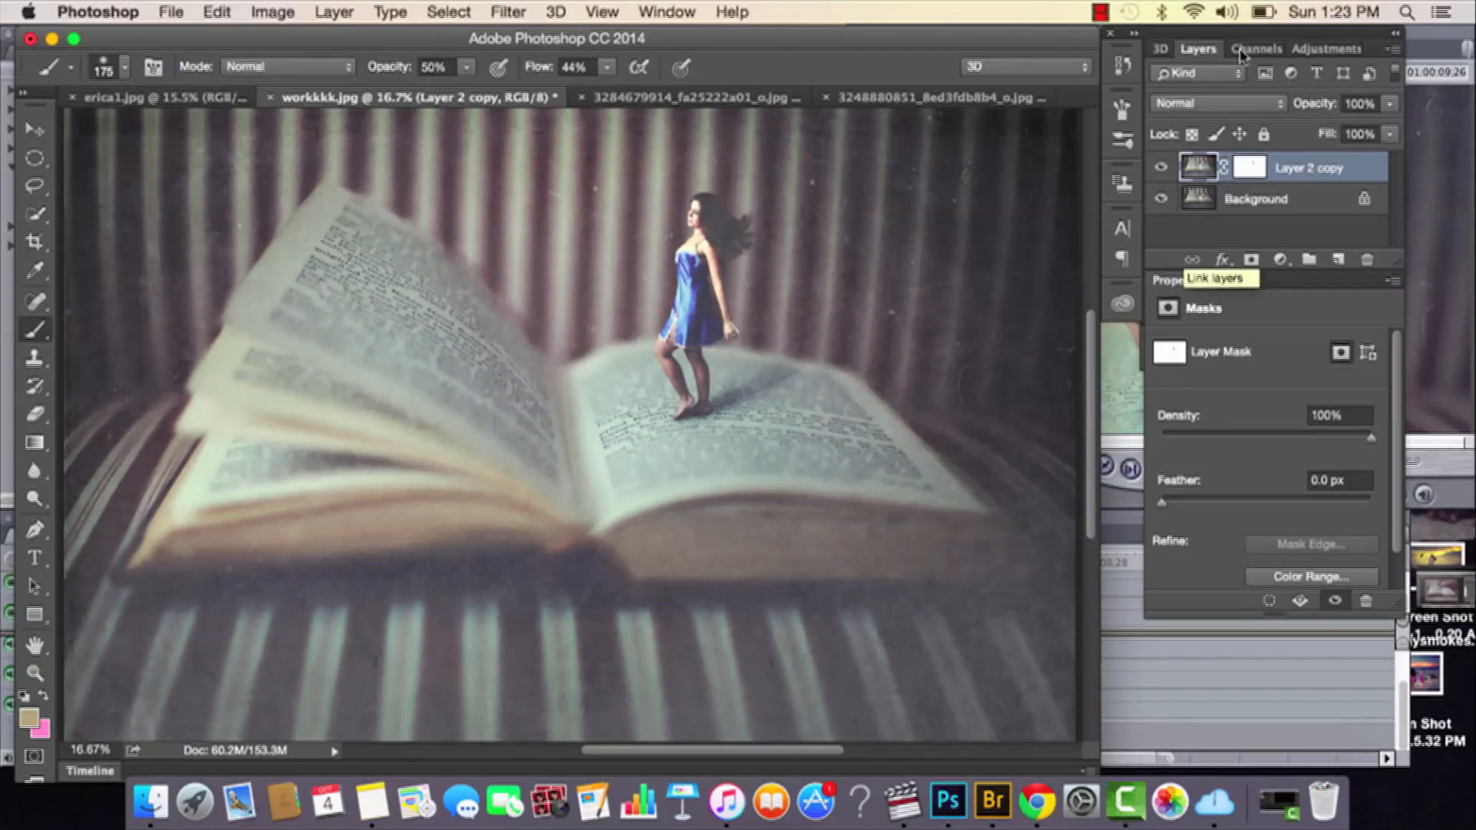
Step: Add a Selective Color adjustment layer and set Yellow to +78% for the Whites
left_click(1325, 51)
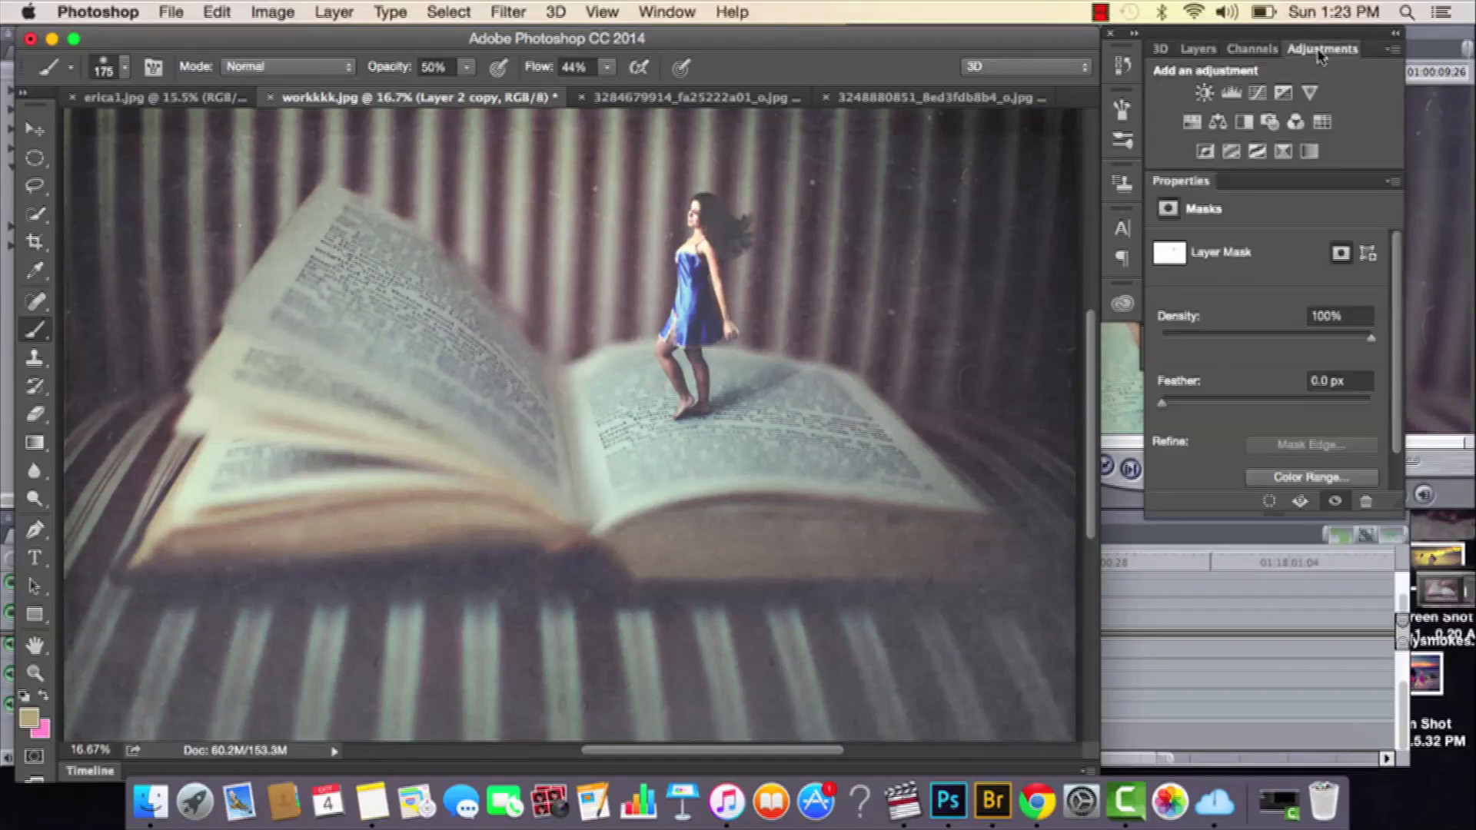
left_click(1282, 151)
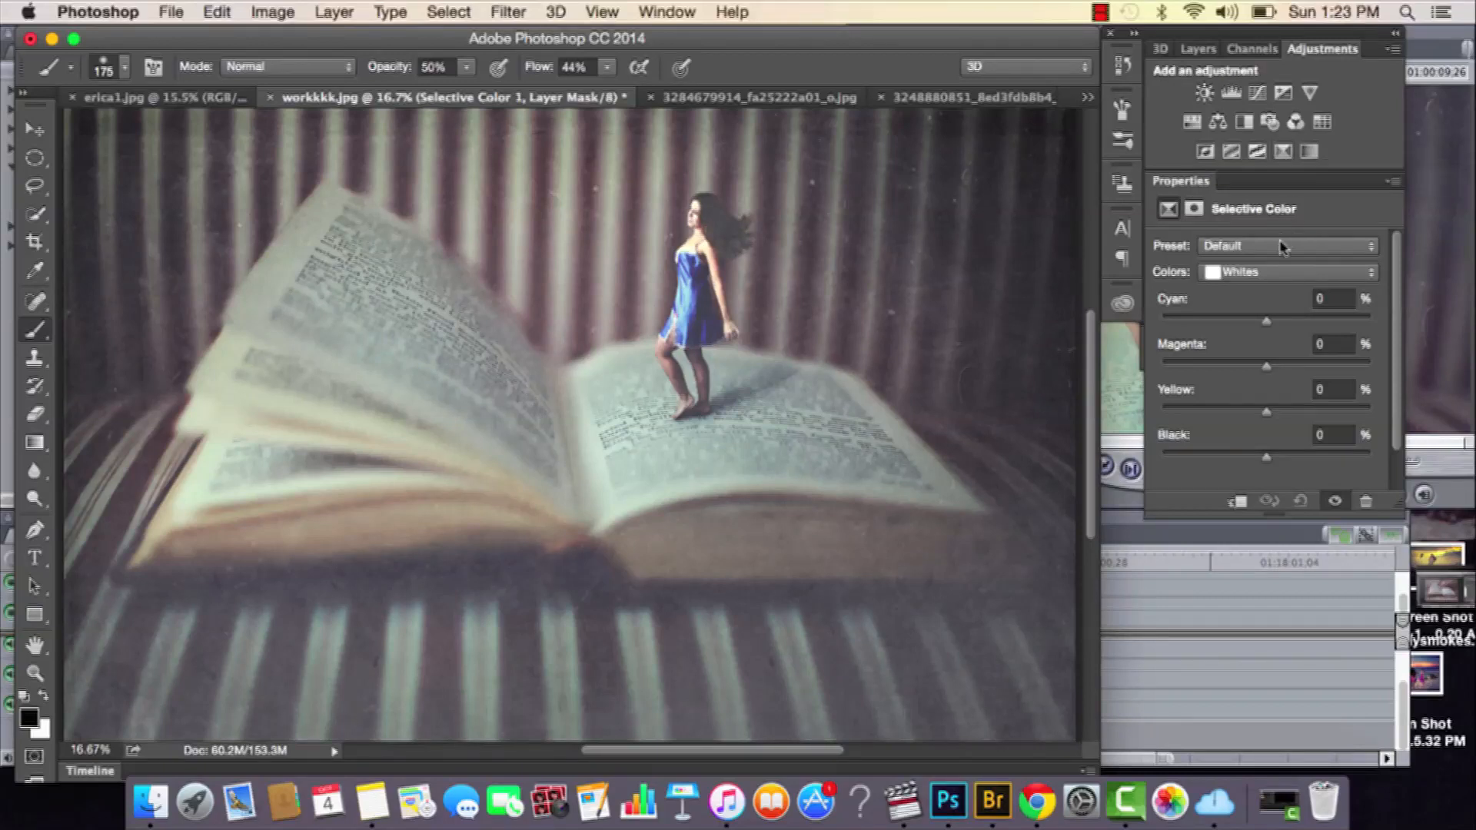
left_click(1269, 279)
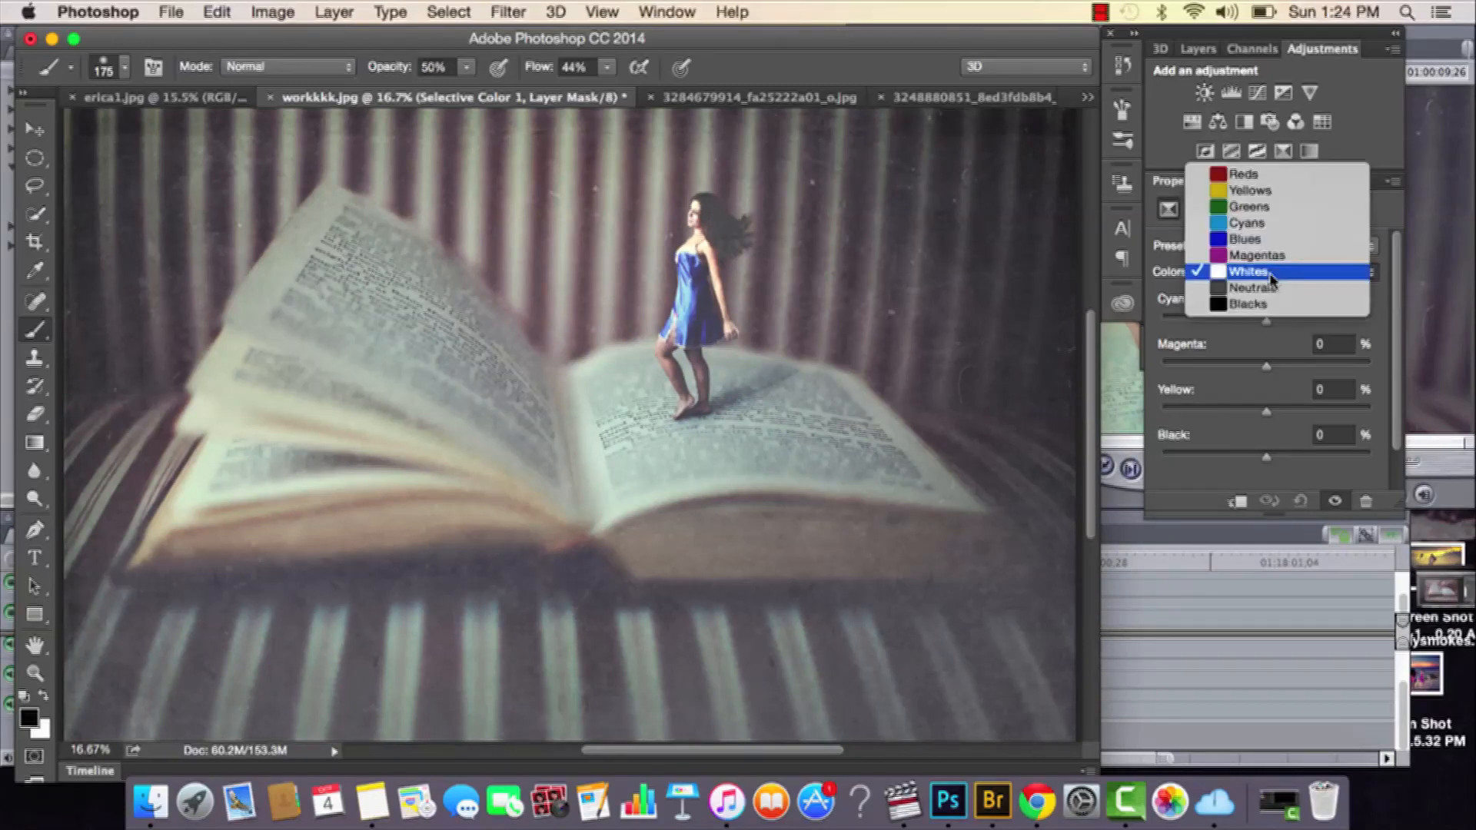
left_click(1270, 274)
left_click(1269, 274)
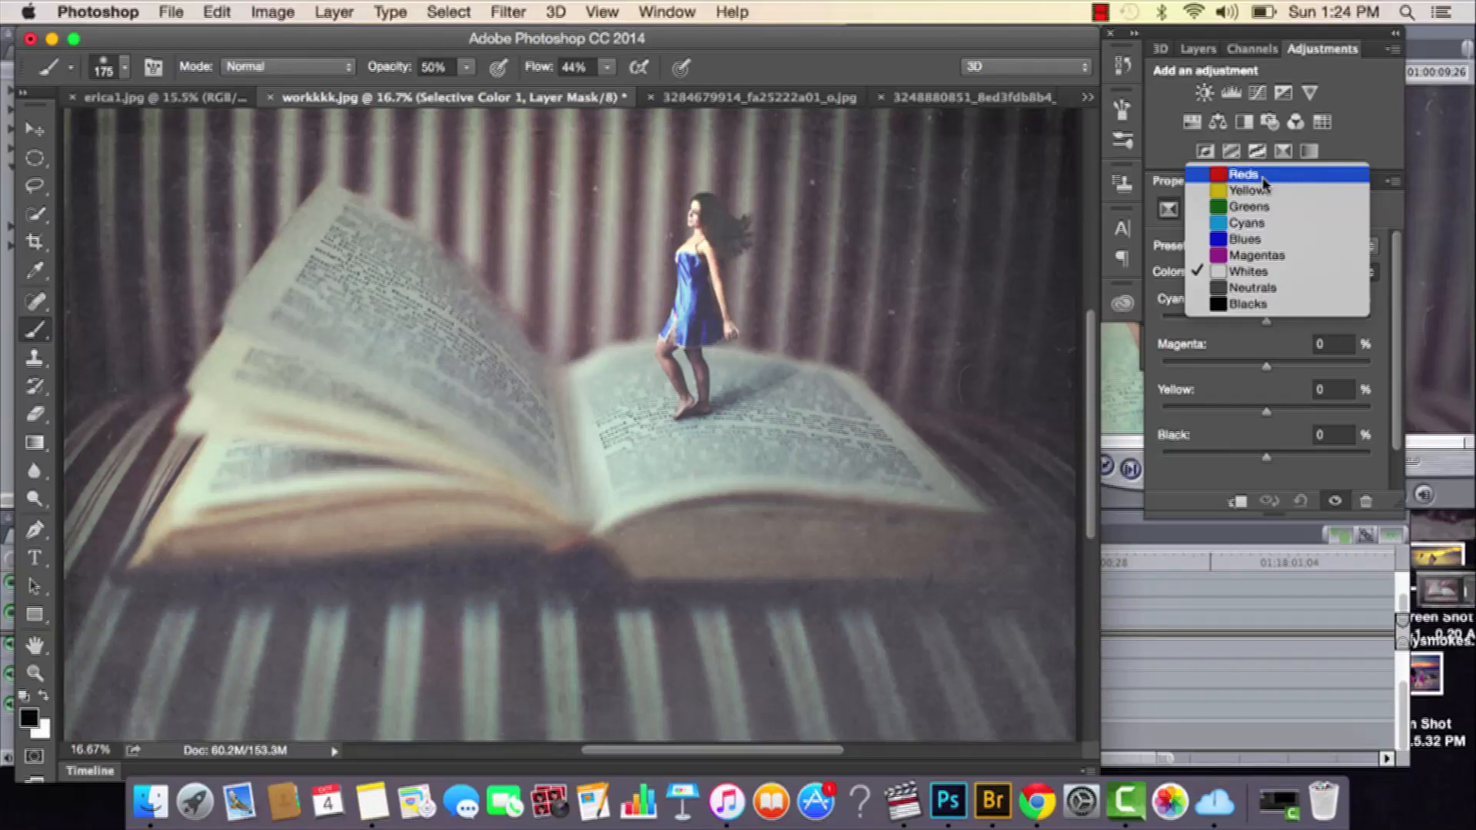
left_click(1267, 272)
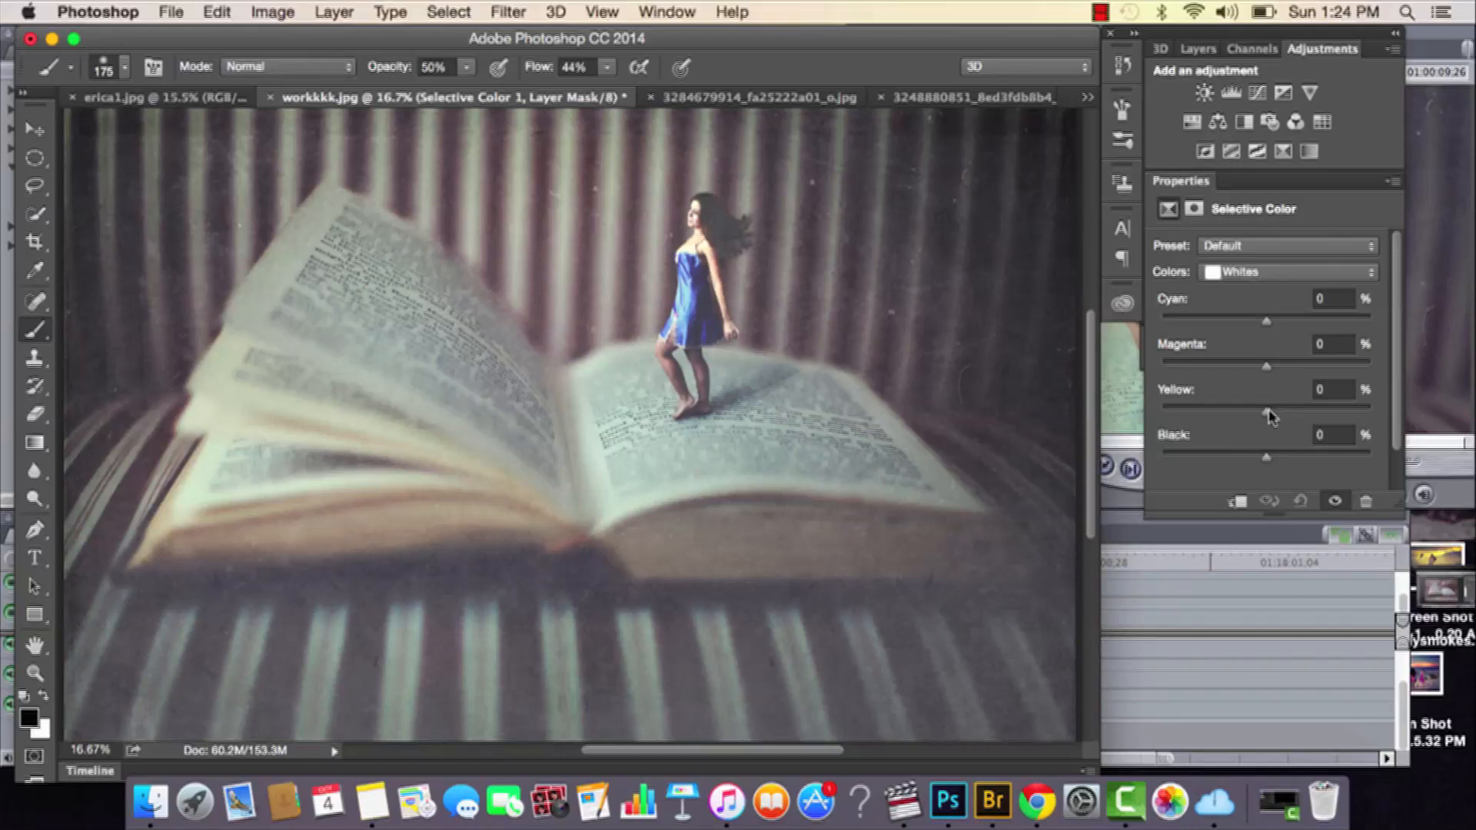
left_click_drag(1267, 417, 1337, 423)
left_click(1354, 414)
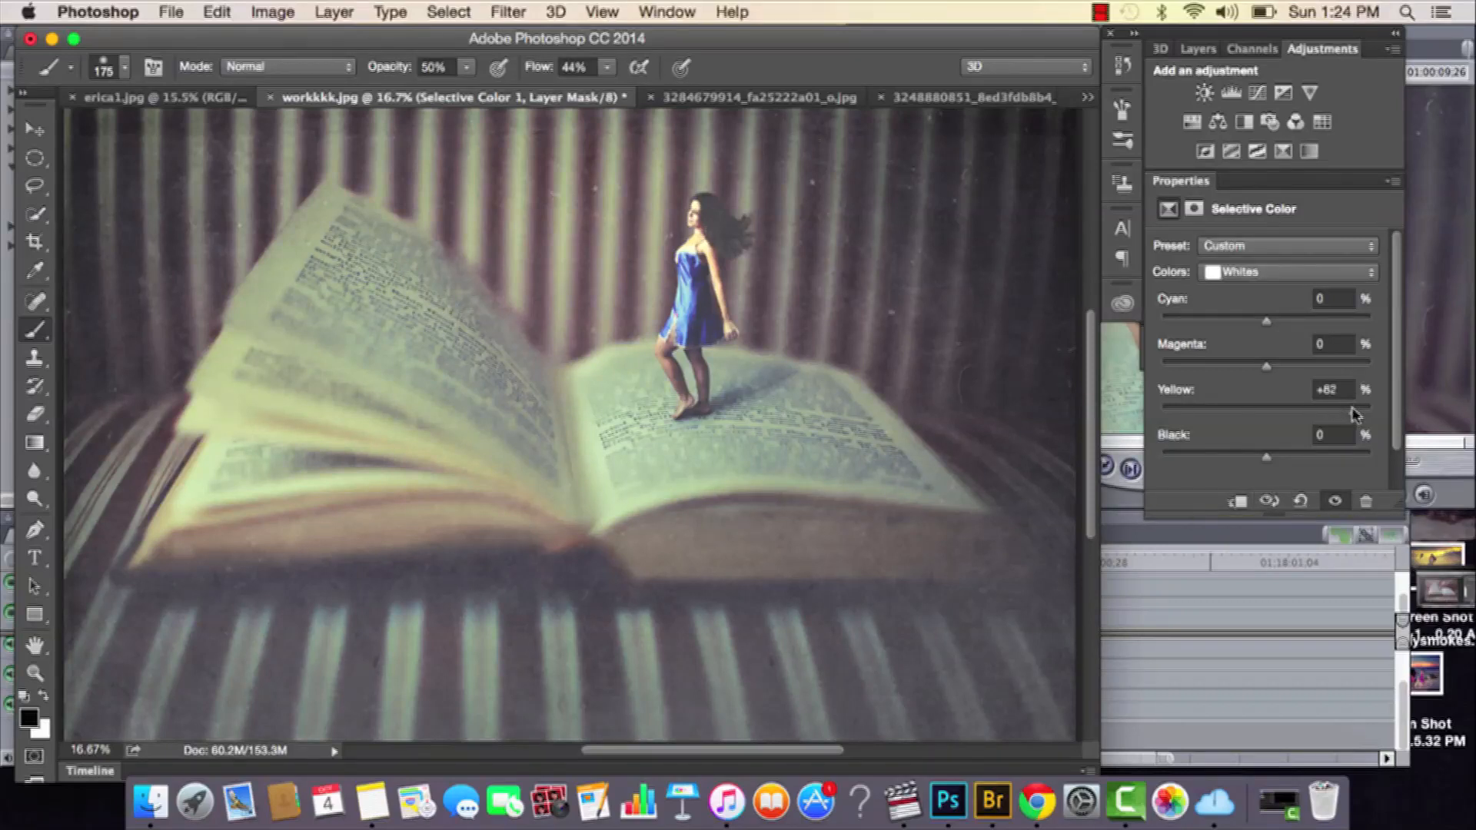
left_click_drag(1355, 413, 1349, 415)
Step: Try a lower Magenta value for the Whites
left_click(1255, 367)
left_click_drag(1255, 366, 1248, 369)
key("super+z")
key("super+z")
key("super+z")
Step: Set Cyan to -10% for the Whites and compare the image with and without the change
left_click(1246, 321)
key("super+z")
mouse_move(1265, 322)
left_mouse_down()
mouse_move(1238, 321)
mouse_move(1253, 321)
left_mouse_up()
key("super+z")
key("super+z")
key("super+z")
key("super+z")
Step: Flatten the adjustment and texture layers into a single Background layer
key("super+plus")
left_click_drag(932, 214, 824, 322)
left_click(346, 6)
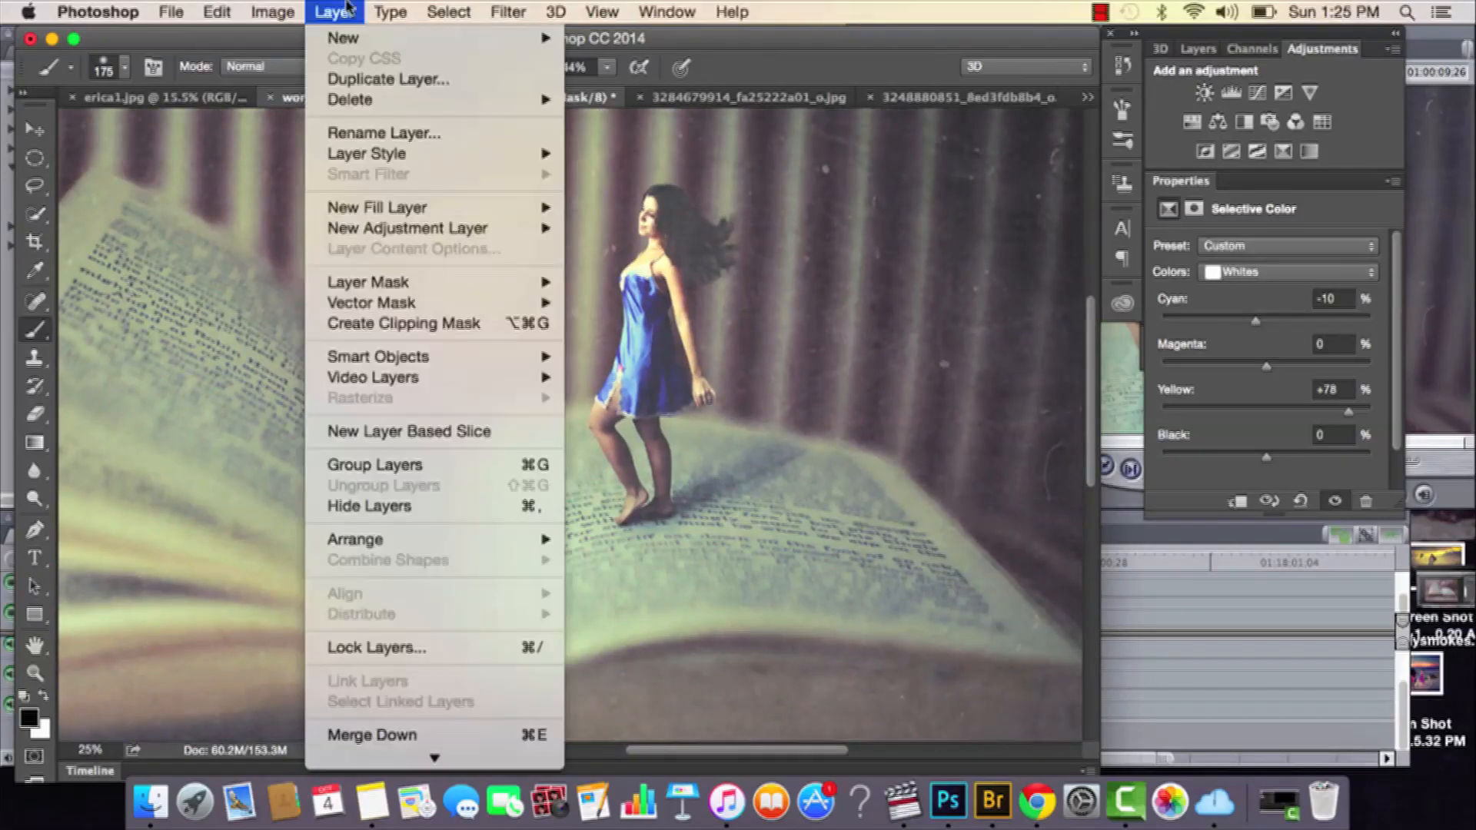
left_click(362, 698)
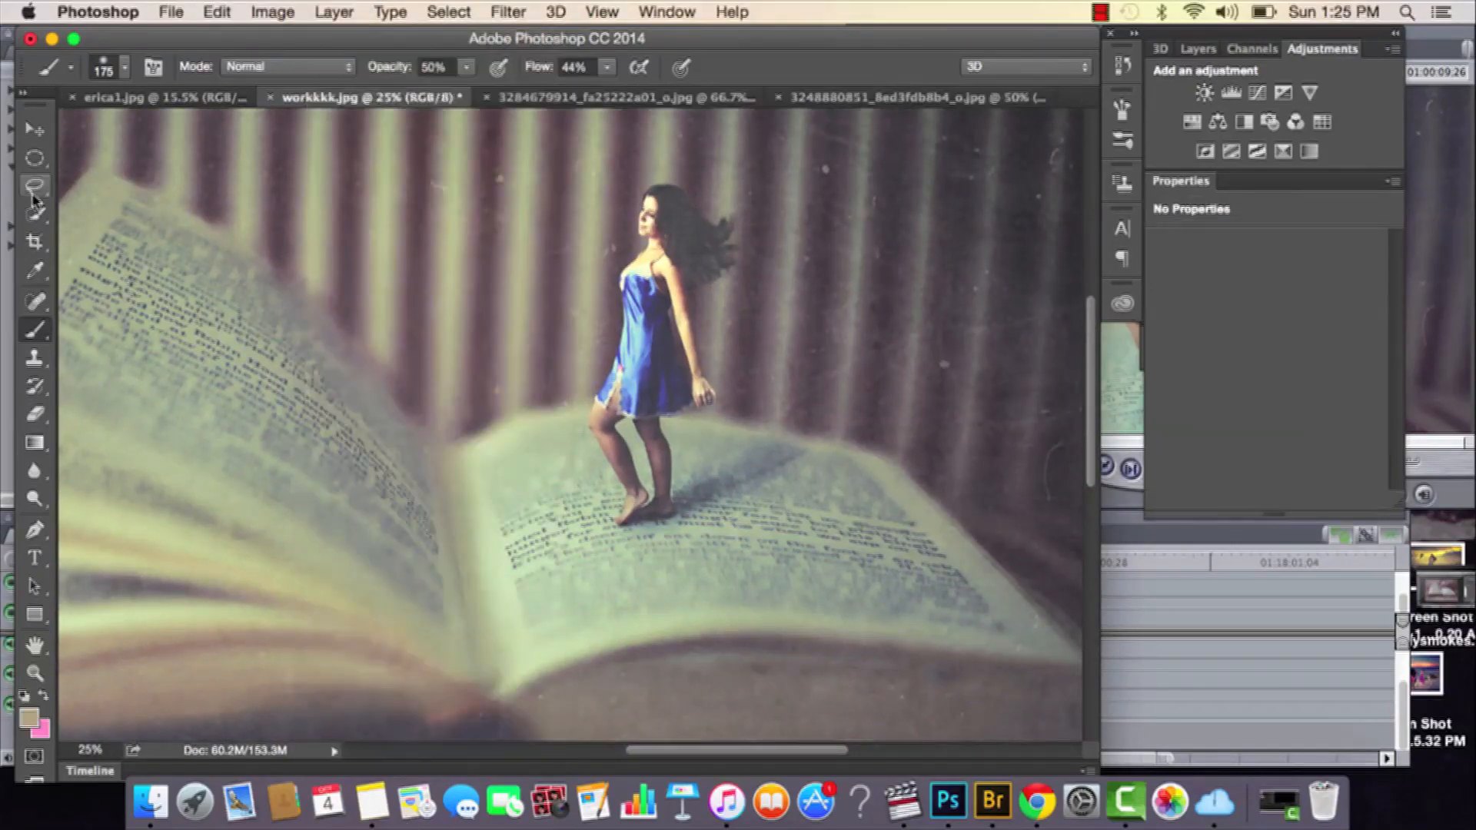
Step: Make a loose lasso selection around the woman's dress and add a Selective Color adjustment limited to it
left_click(34, 188)
mouse_move(612, 264)
left_mouse_down()
mouse_move(567, 412)
mouse_move(654, 444)
mouse_move(715, 428)
mouse_move(685, 278)
mouse_move(649, 251)
left_mouse_up()
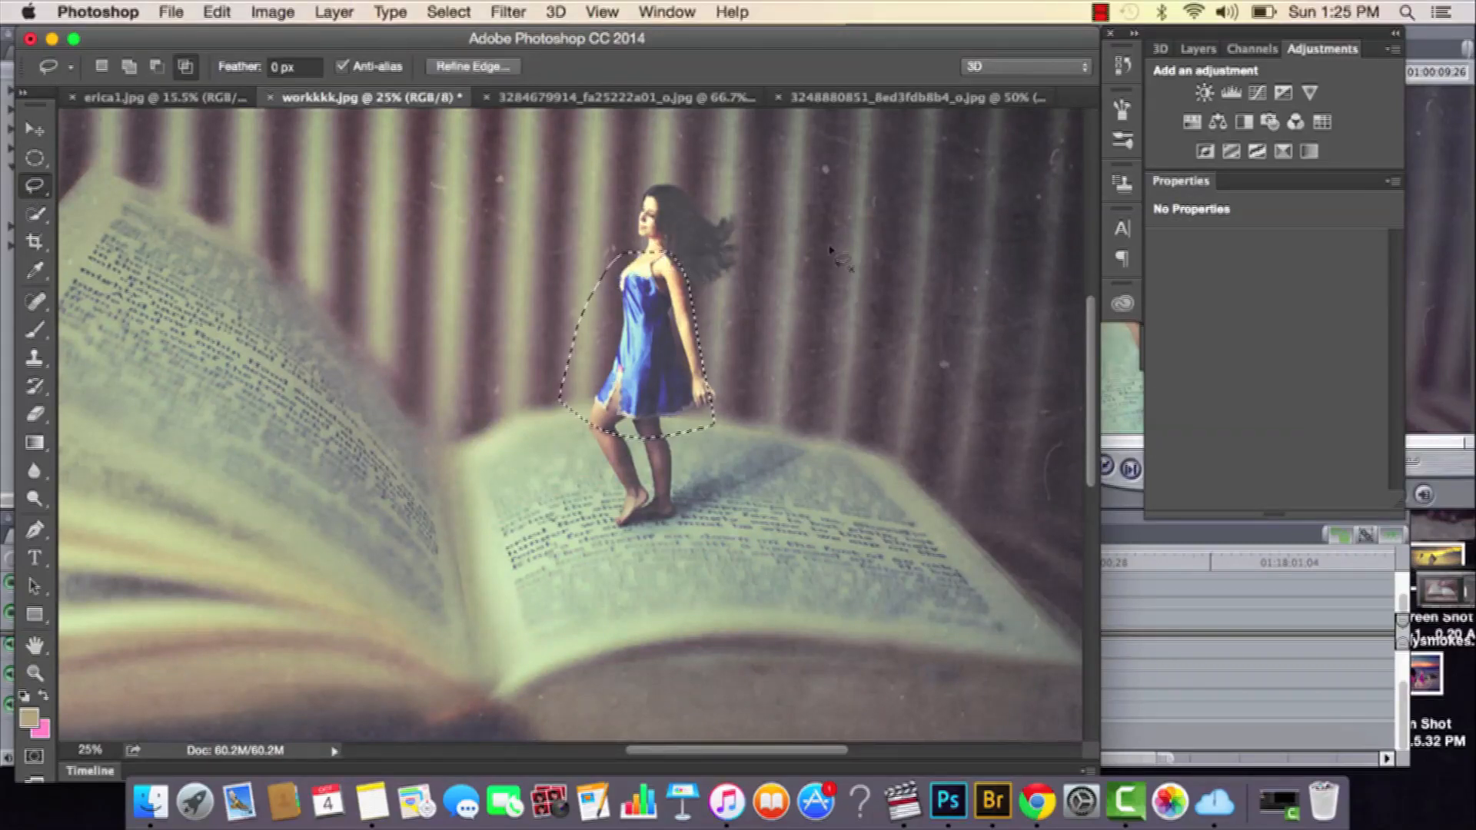
left_click(1282, 152)
Step: Set Yellow to +100% for the Blues of the dress and compare before and after
left_click(1258, 273)
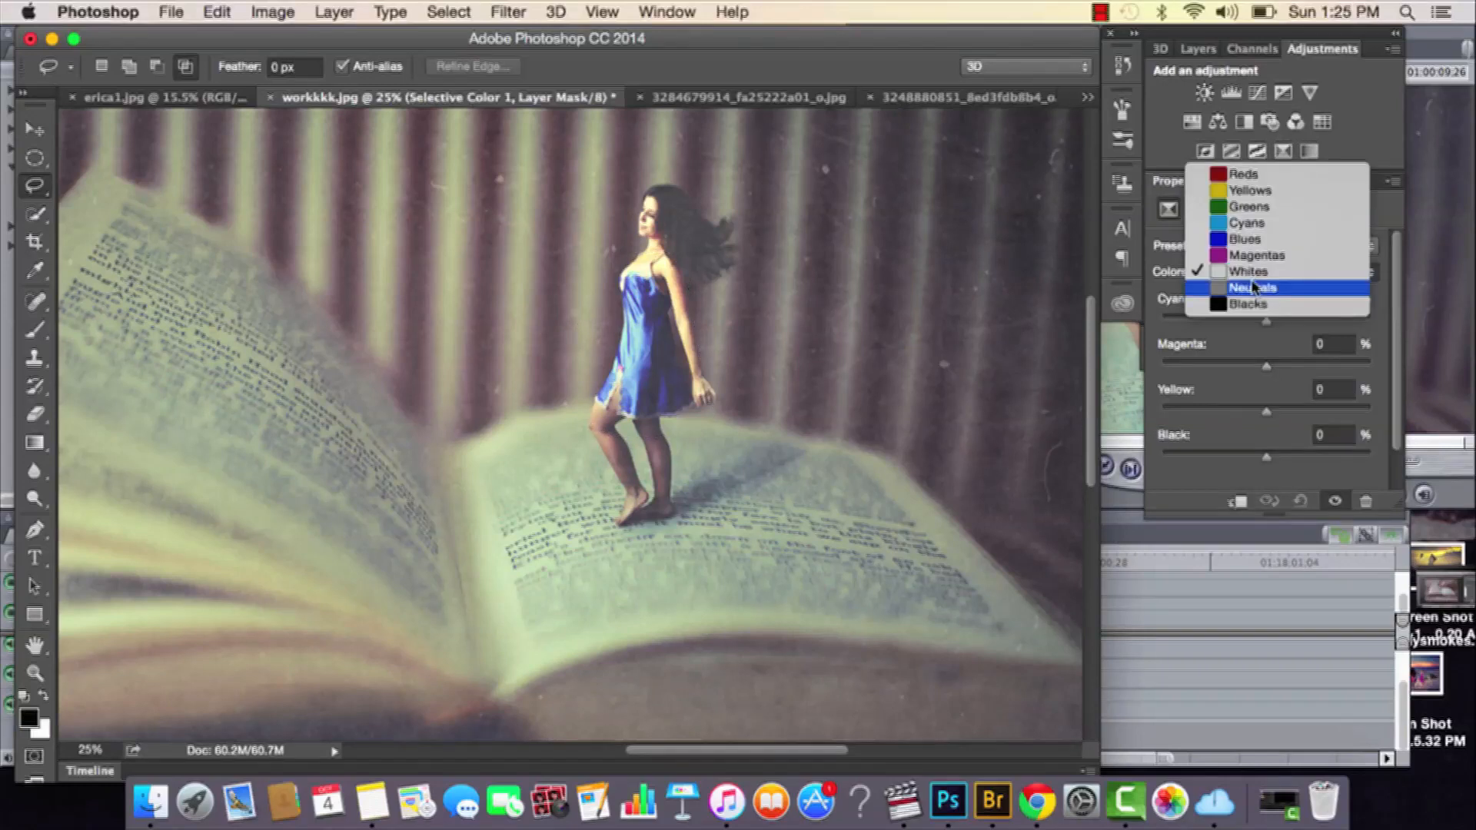
left_click(1245, 240)
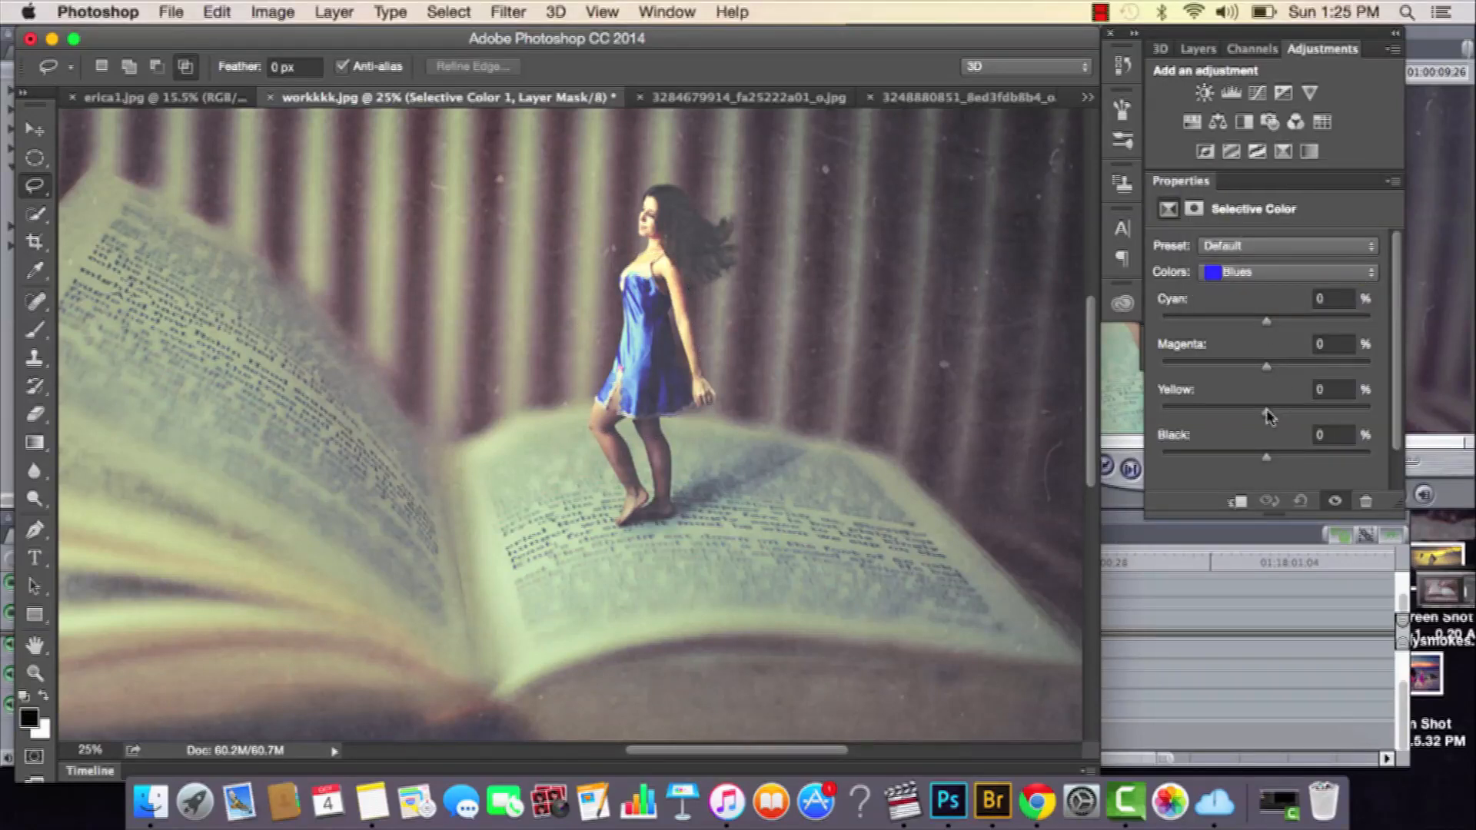
left_click_drag(1266, 415, 1401, 419)
key("super+z")
key("super+z")
key("super+z")
key("super+z")
key("super+z")
key("super+z")
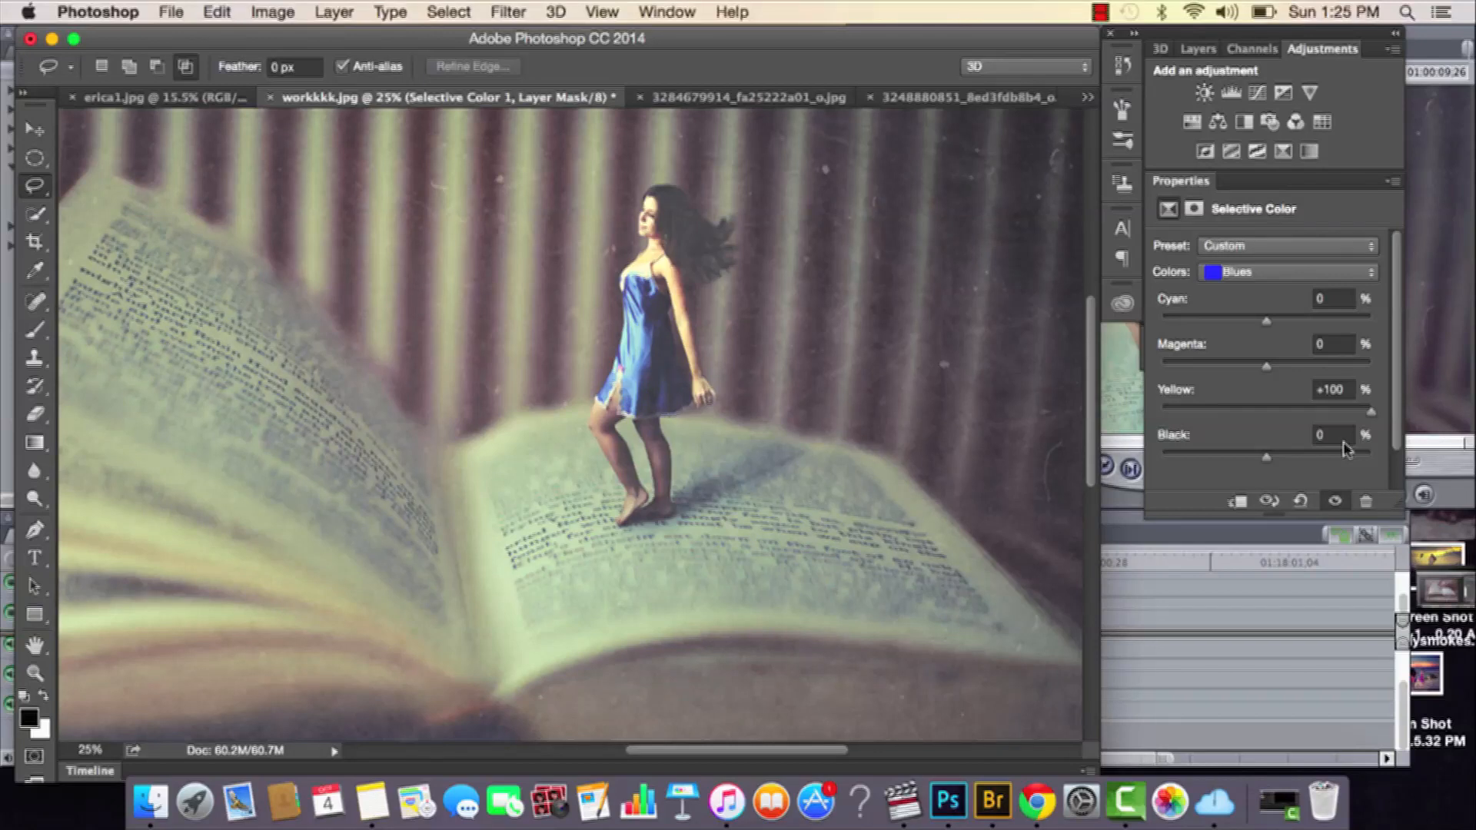
Step: Set Cyan to +36% for the Blues of the dress
left_click_drag(1266, 321, 1304, 329)
key("super+z")
key("super+z")
key("super+z")
key("super+z")
Step: Set Magenta to -18% for the Blues and compare the dress before and after
left_click(1247, 368)
key("super+z")
key("super+z")
key("super+z")
key("super+z")
key("super+z")
key("super+z")
key("super+z")
key("super+z")
key("super+z")
key("super+z")
Step: For the Cyans of the dress, set Yellow to +60%, Cyan to +39% and Magenta to -53%
left_click(1260, 274)
left_click(1256, 265)
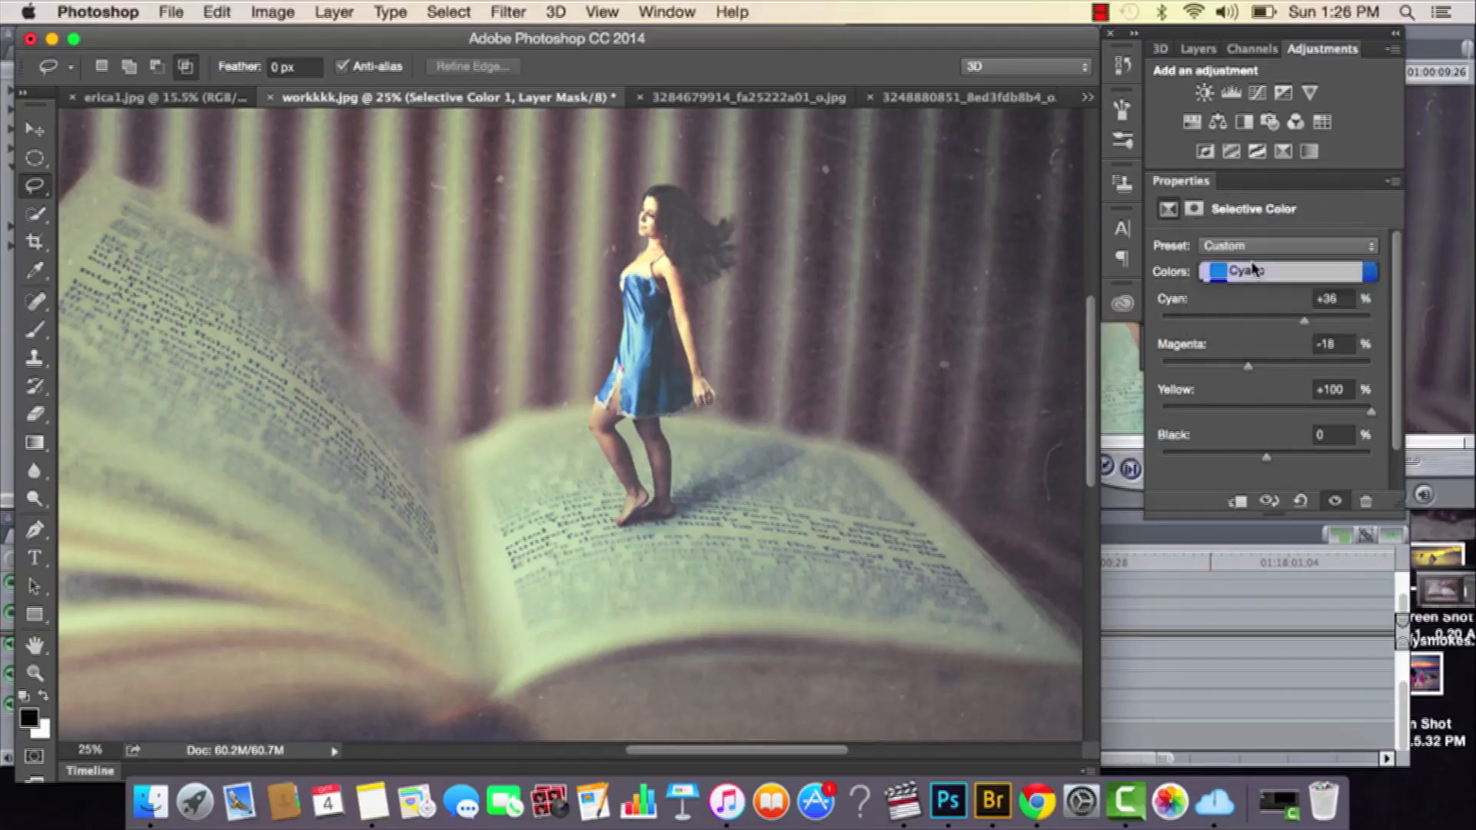
left_click_drag(1267, 415, 1329, 413)
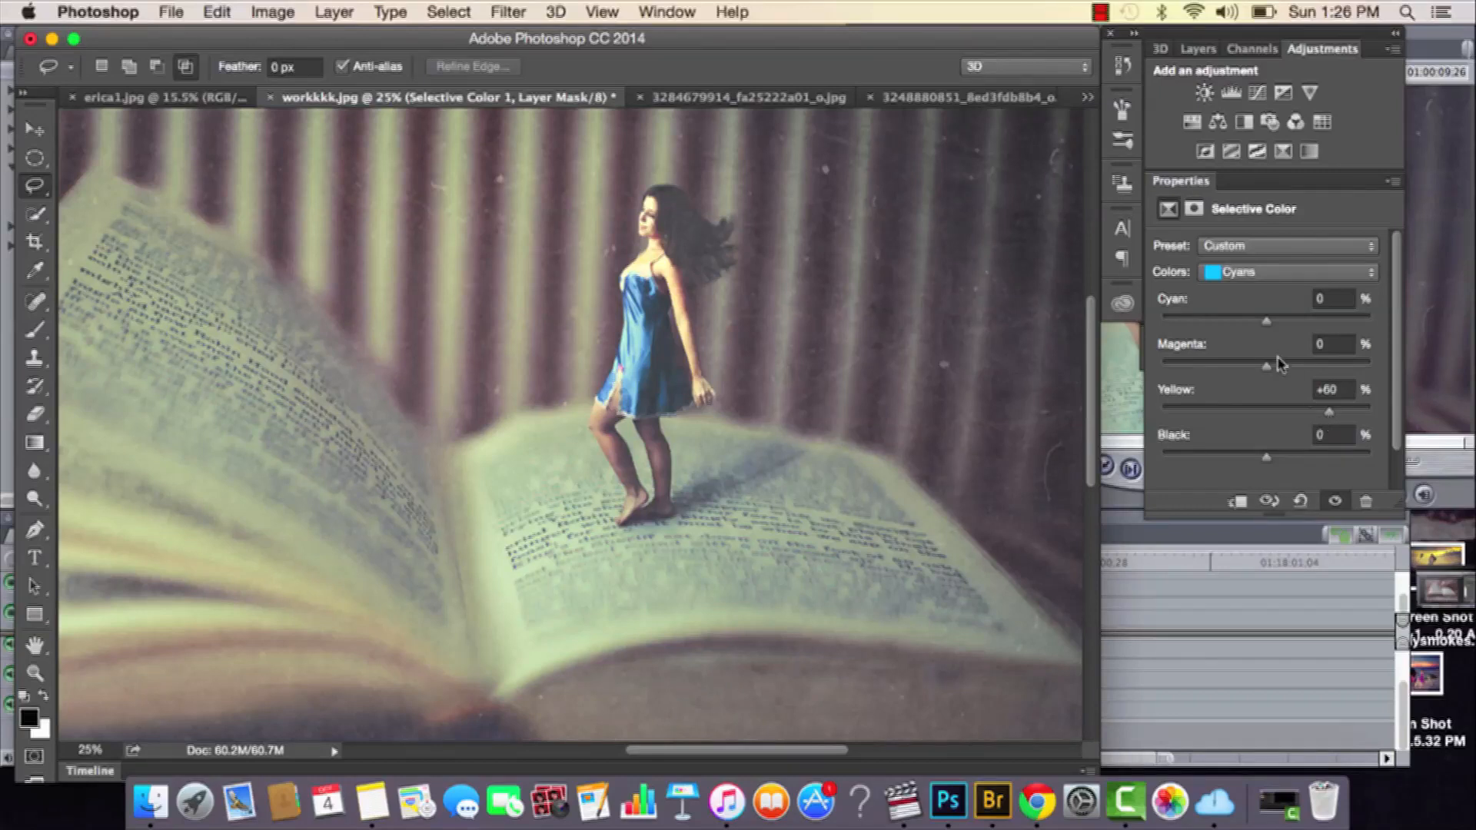
left_click_drag(1299, 321, 1306, 323)
left_click_drag(1229, 367, 1214, 373)
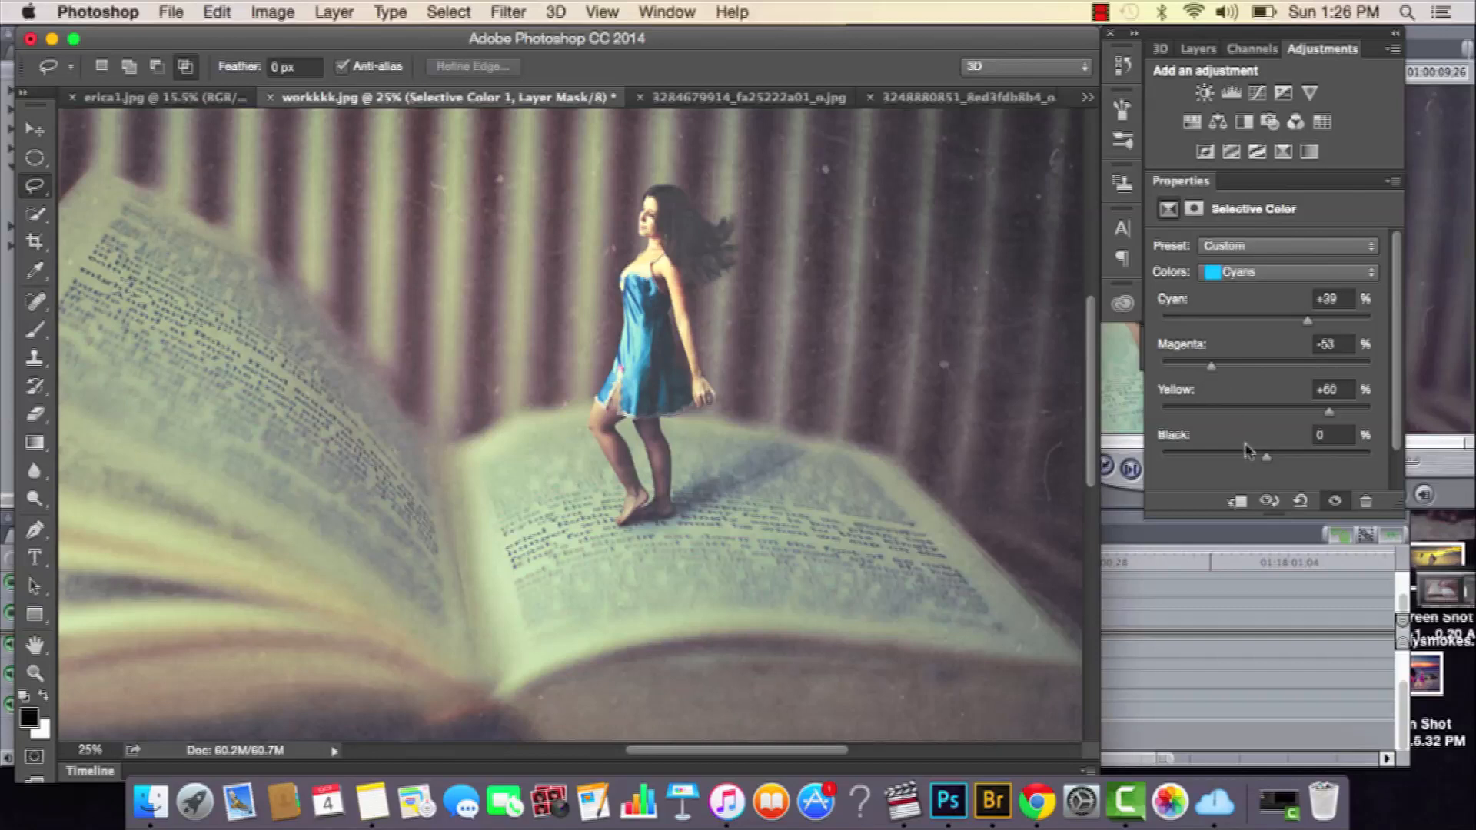
left_click(1269, 502)
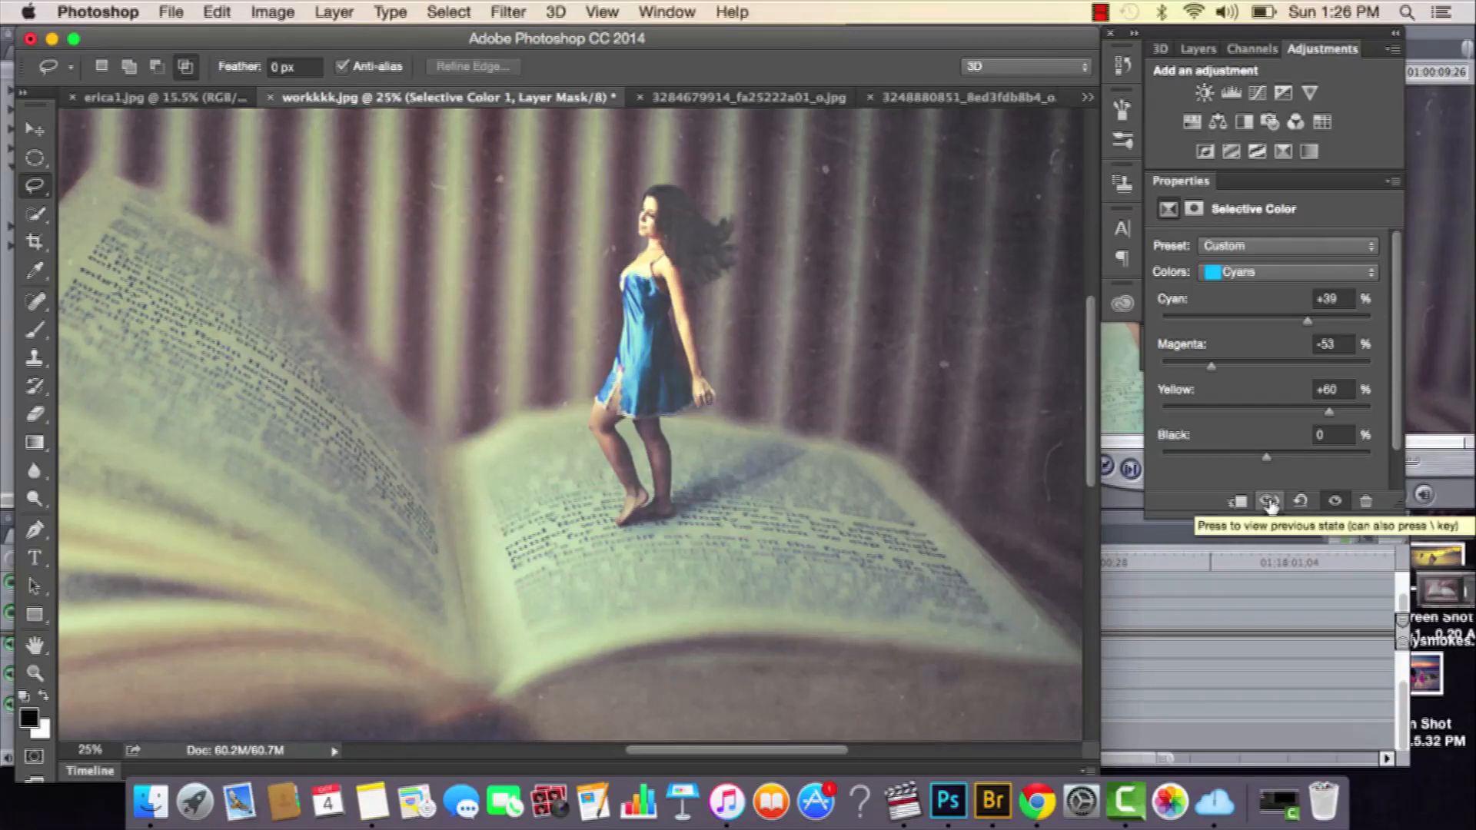
left_click(1269, 502)
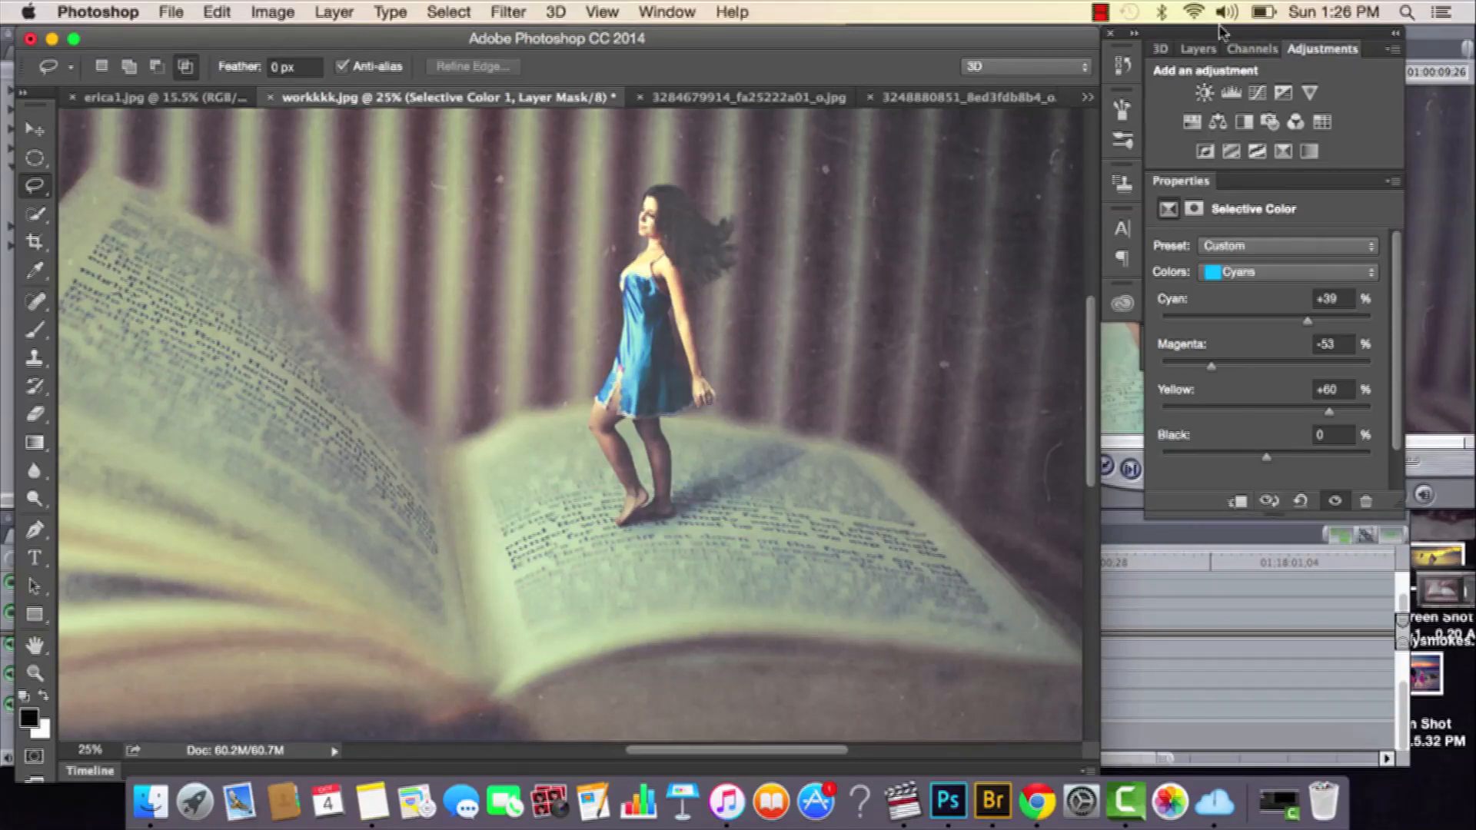
Step: Duplicate the Selective Color layer, set the copy's fill to 49%, lower its opacity, and compare the dress with and without it
left_click(1211, 54)
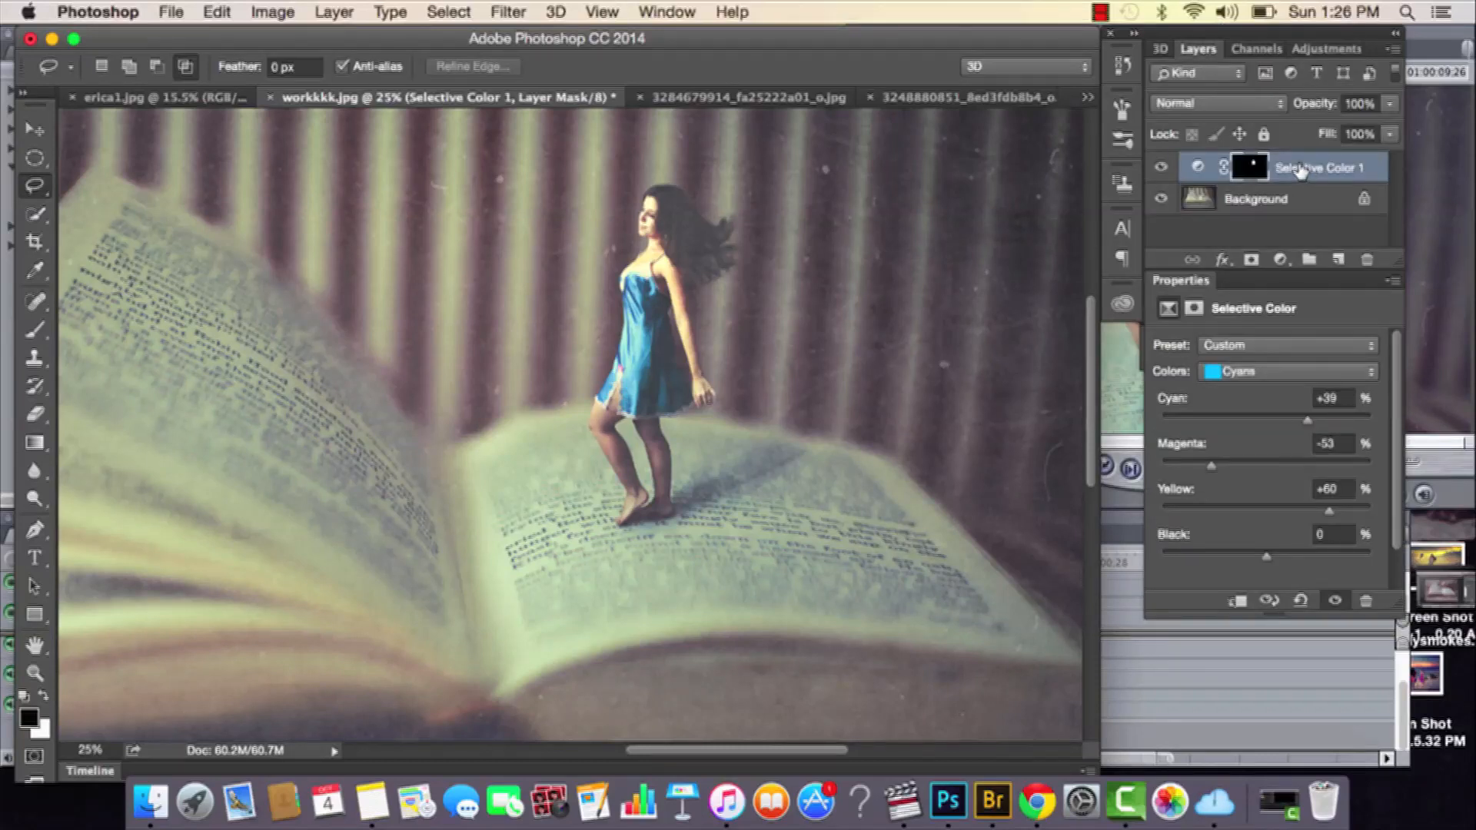
left_click_drag(1299, 171, 1338, 259)
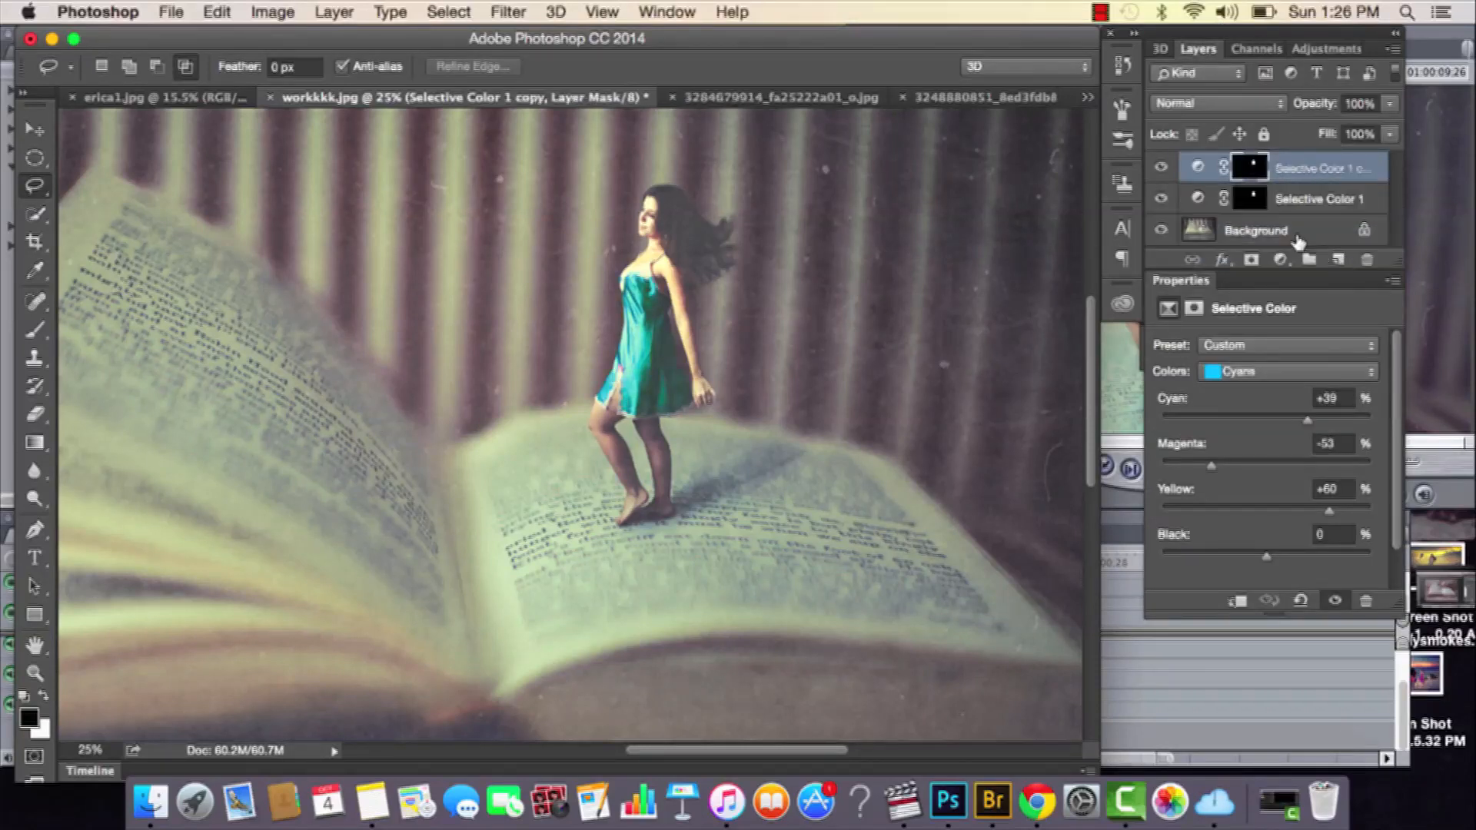
left_click(1390, 134)
left_click(1338, 156)
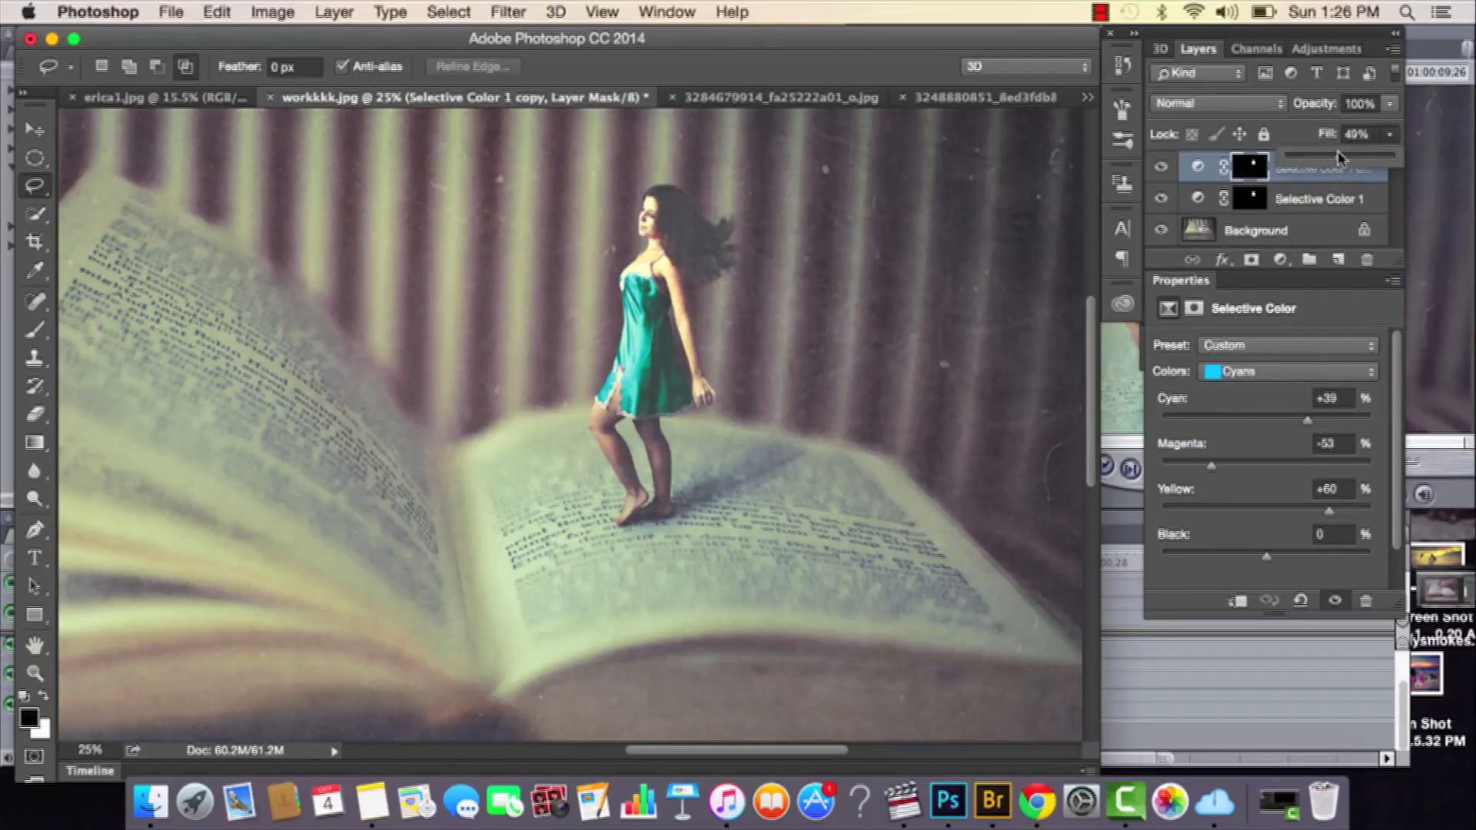
left_click(1388, 104)
left_click(1348, 128)
left_click(1161, 168)
left_click(1160, 168)
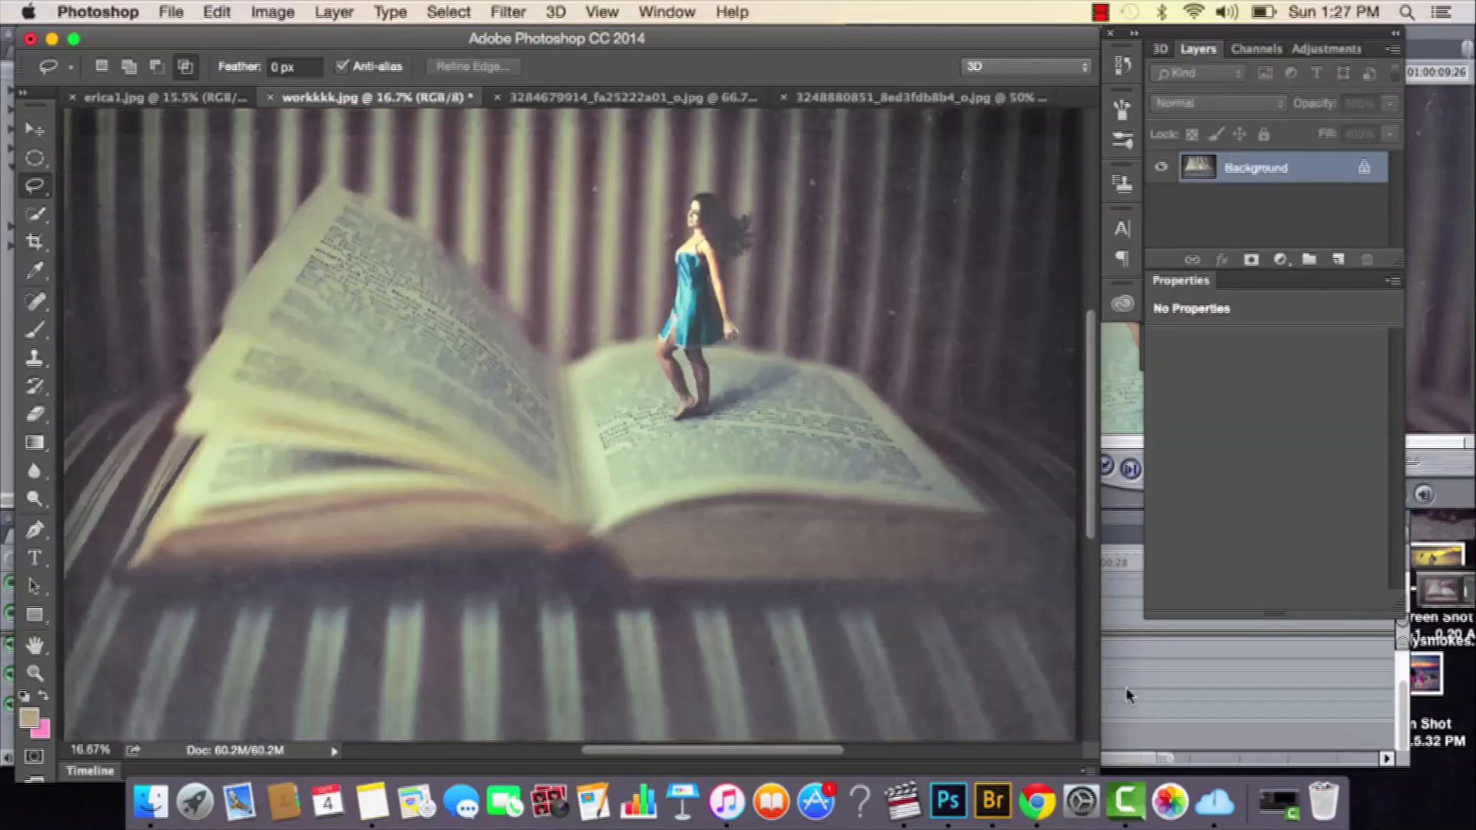